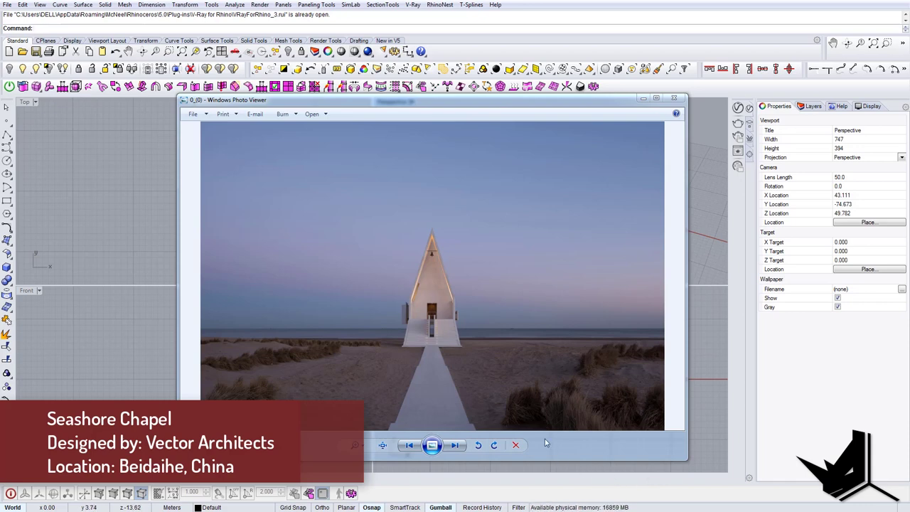
# Look through the reference photos of the Seashore Chapel from the front, back, sides and underside
pyautogui.click(455, 445)
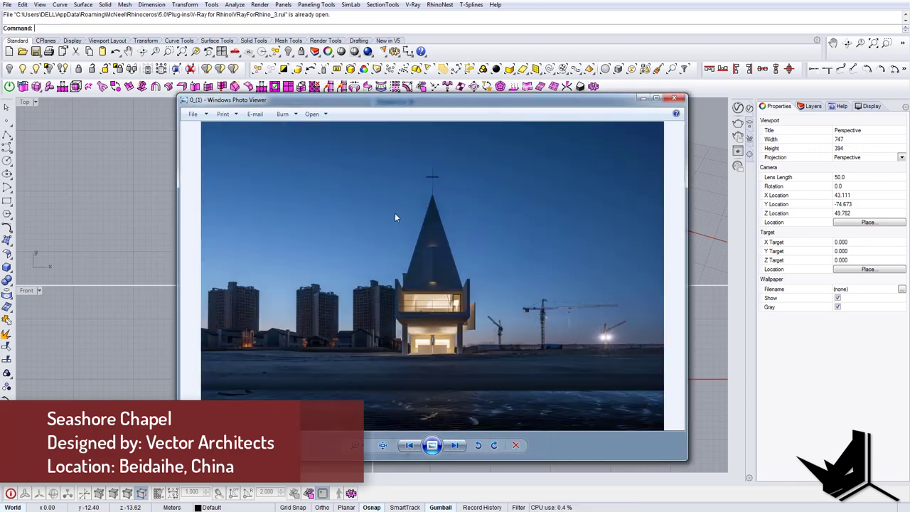
pyautogui.click(454, 446)
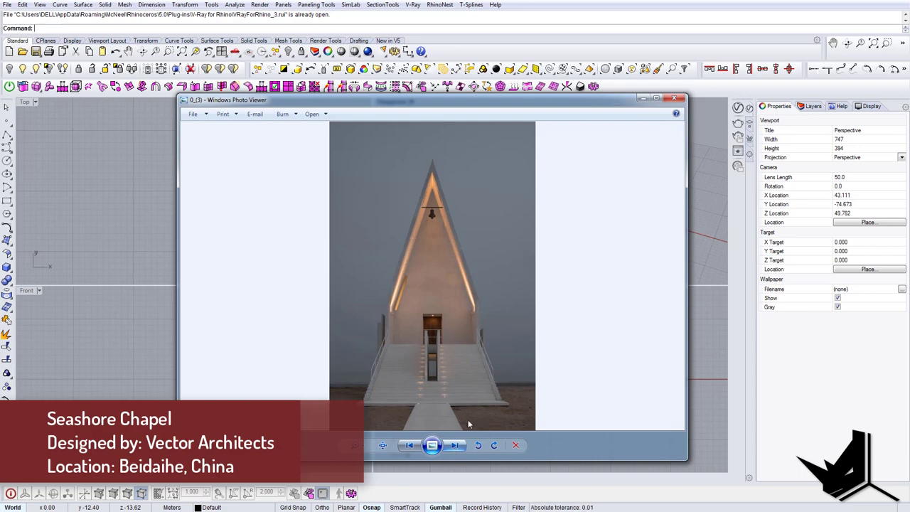
pyautogui.click(455, 446)
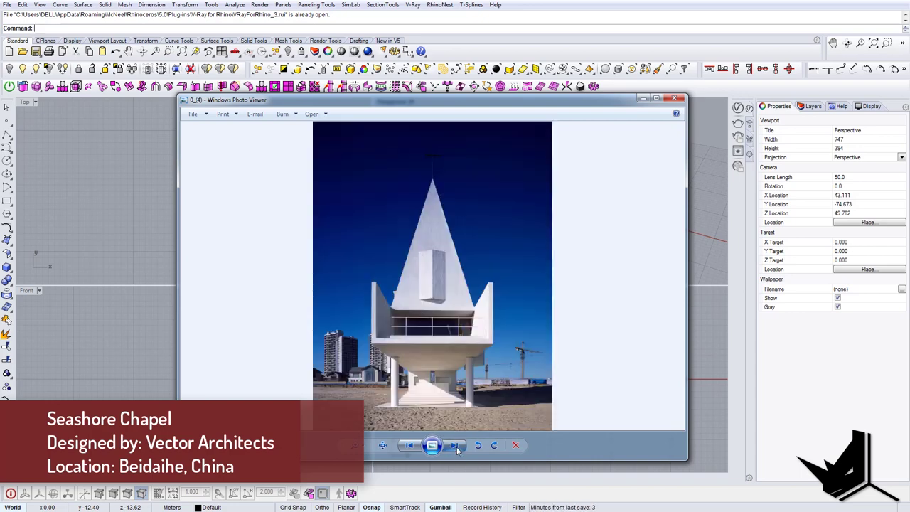
pyautogui.click(456, 446)
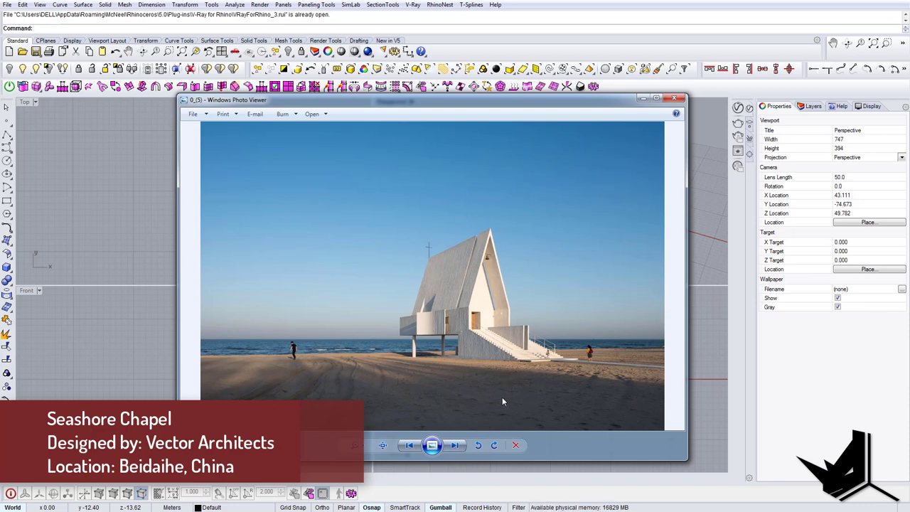
pyautogui.click(456, 446)
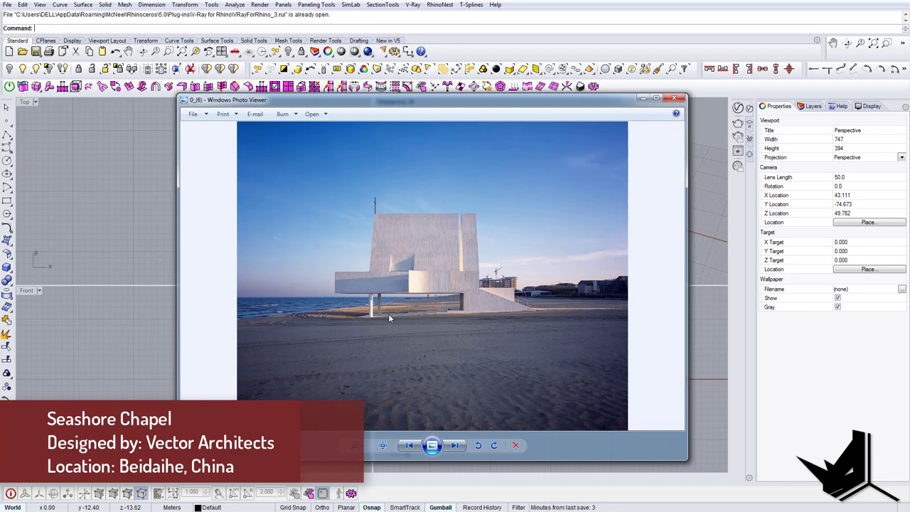
pyautogui.click(456, 446)
pyautogui.click(456, 446)
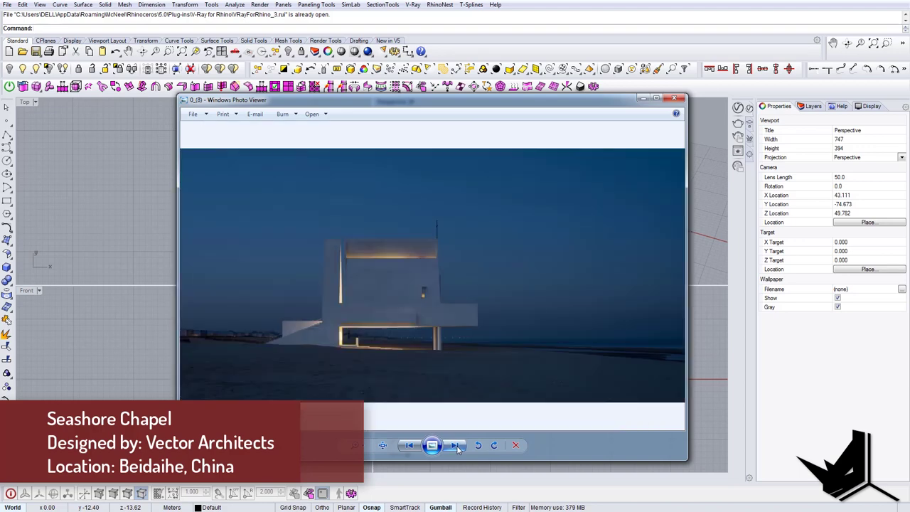
pyautogui.click(455, 446)
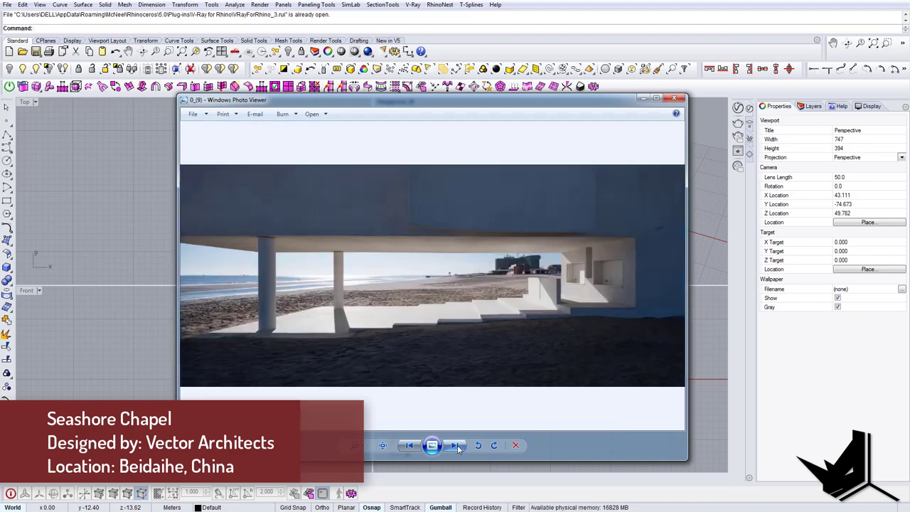
pyautogui.click(456, 446)
pyautogui.click(456, 446)
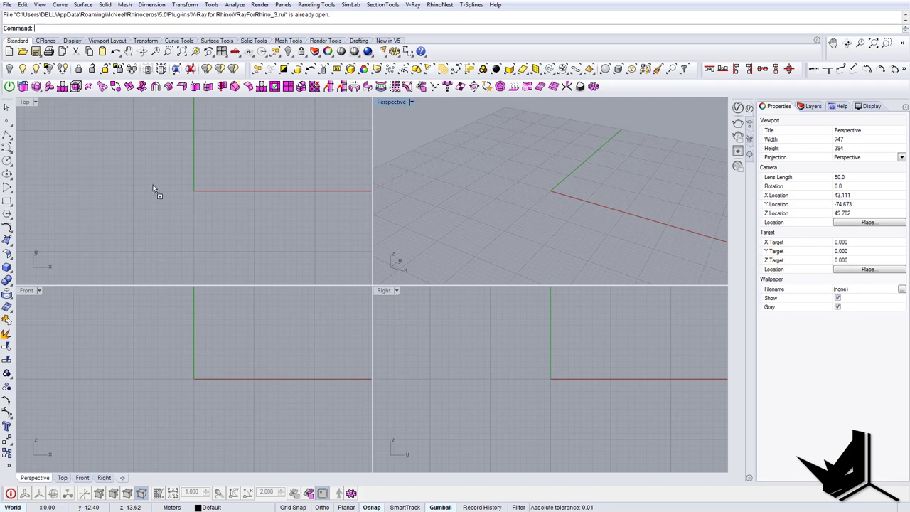
# Insert the ground floor plan image as a picture frame around the origin in the Top view
pyautogui.moveTo(153, 185); pyautogui.dragTo(153, 185)
pyautogui.click(212, 189)
pyautogui.click(141, 228)
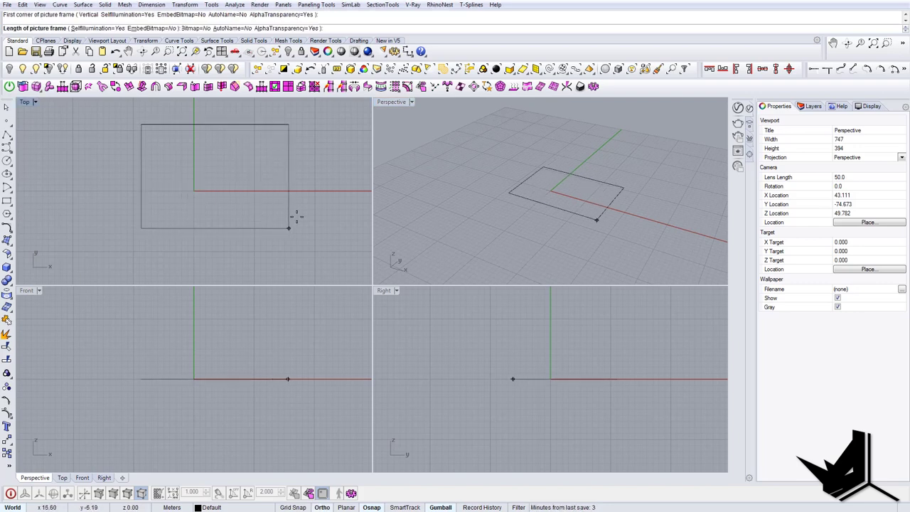
pyautogui.click(296, 216)
pyautogui.scroll(9, 215, 172)
pyautogui.scroll(-11, 238, 189)
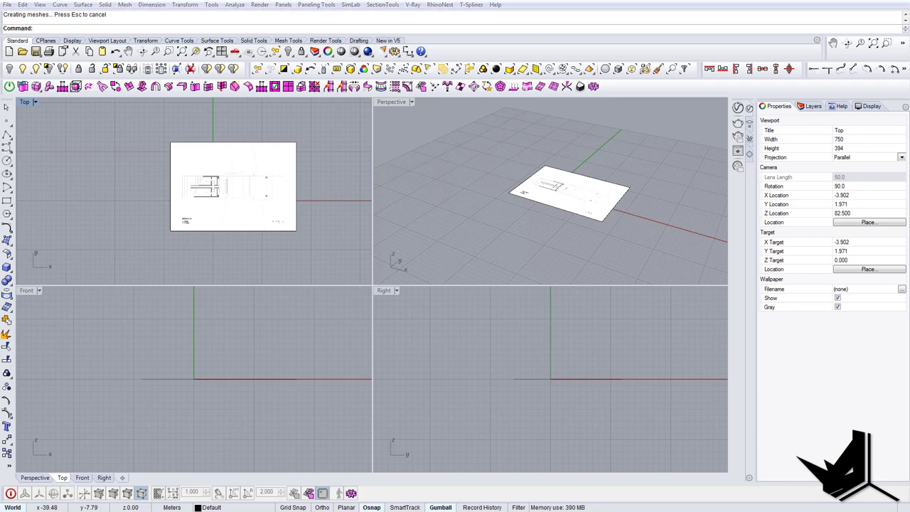
# Insert 2F_plan_DC.jpg as a picture frame in the Top view, overlapping the lower part of the ground floor plan
pyautogui.moveTo(153, 276); pyautogui.dragTo(172, 260)
pyautogui.click(225, 190)
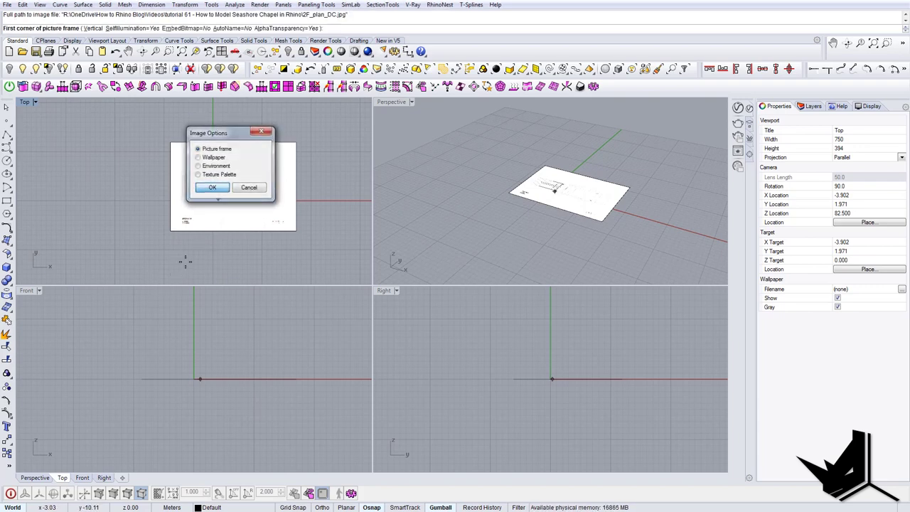
pyautogui.click(179, 267)
pyautogui.click(303, 261)
pyautogui.scroll(-6, 324, 237)
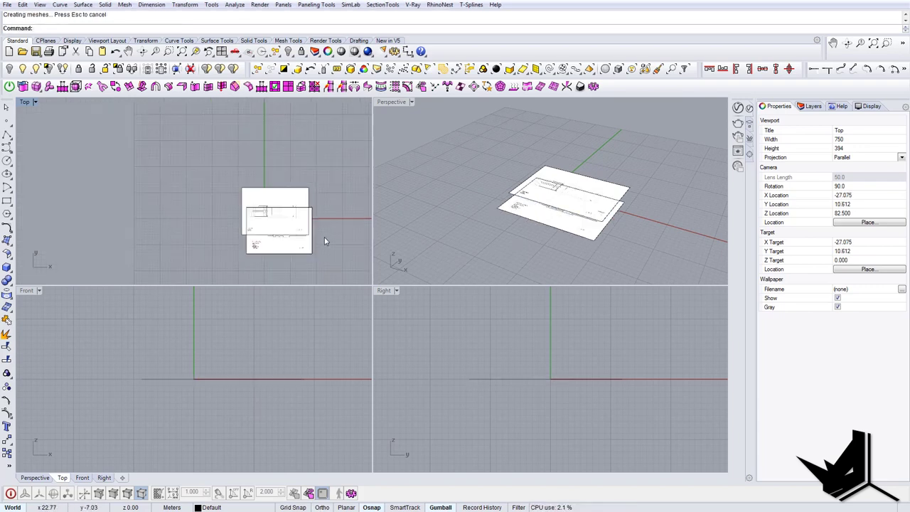
# Maximize the Top view and insert the elevation with the tall gable window as a picture frame left of the plans
pyautogui.moveTo(324, 238); pyautogui.dragTo(264, 216, button='right')
pyautogui.doubleClick(28, 103)
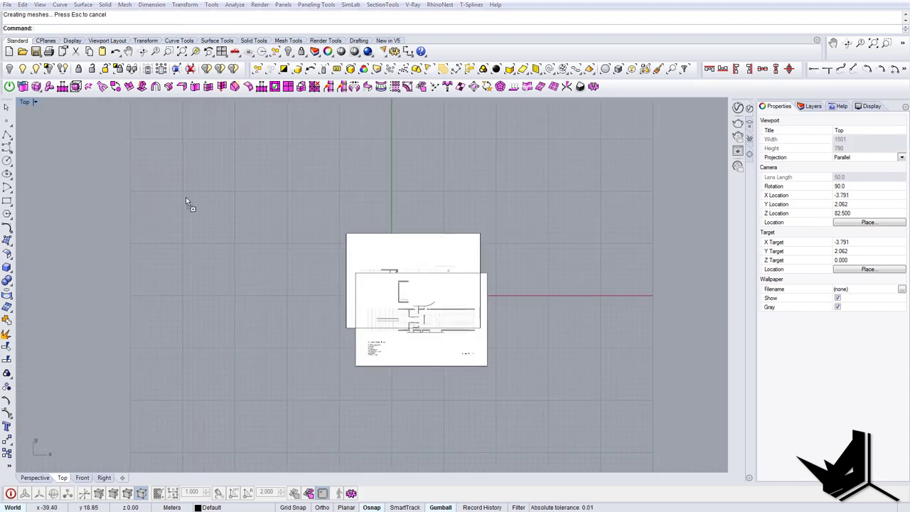
pyautogui.moveTo(185, 197); pyautogui.dragTo(185, 197)
pyautogui.click(212, 189)
pyautogui.click(163, 291)
pyautogui.keyDown('shift'); pyautogui.click(293, 286); pyautogui.keyUp('shift')
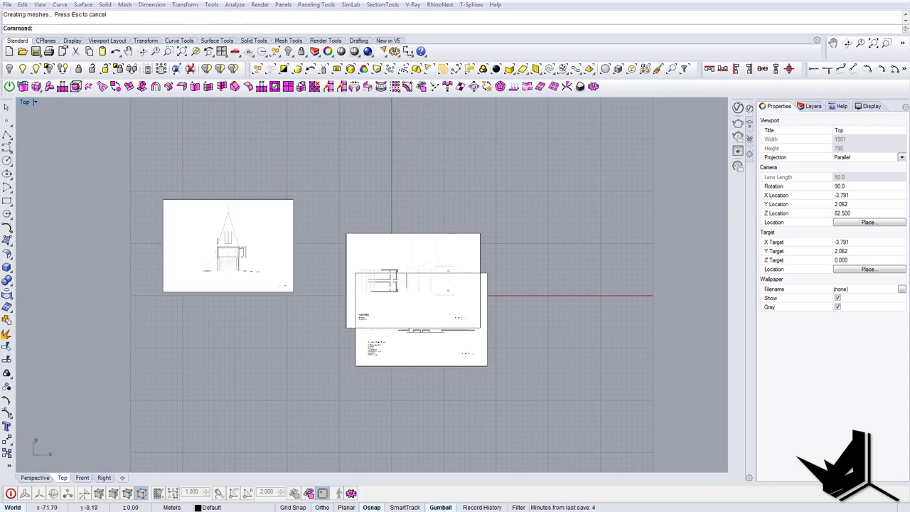
# Insert Elevation-North.jpg as a picture frame below the gable window elevation
pyautogui.moveTo(138, 377); pyautogui.dragTo(190, 404)
pyautogui.click(211, 188)
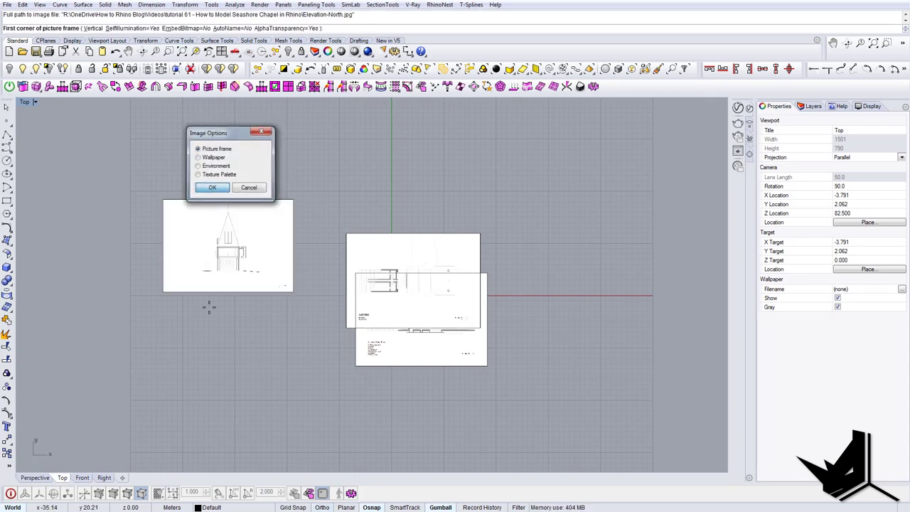
pyautogui.click(165, 405)
pyautogui.click(274, 399)
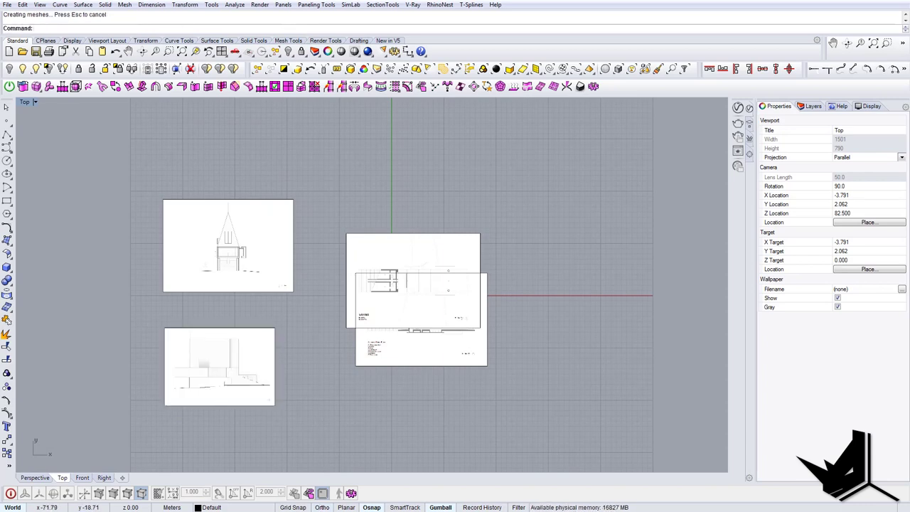
# Insert the opposite side elevation as a picture frame to the right of the floor plans
pyautogui.moveTo(617, 381); pyautogui.dragTo(618, 377)
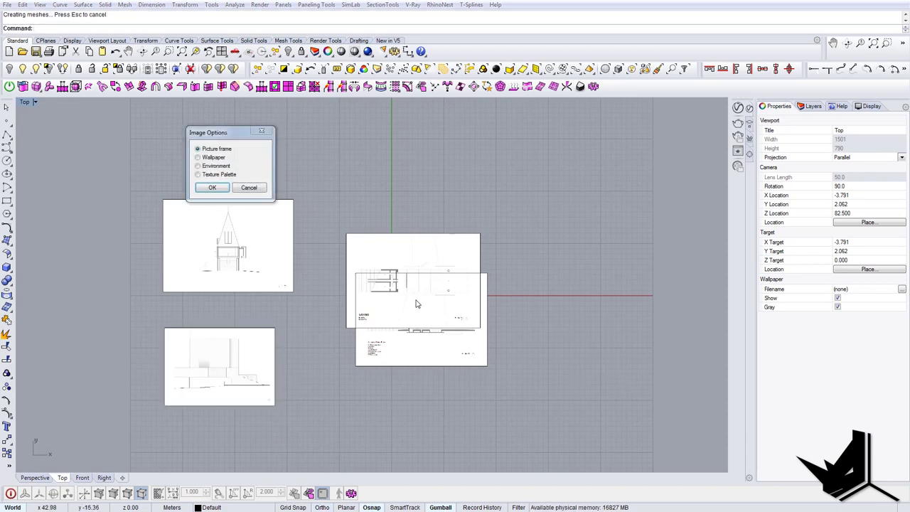
pyautogui.click(210, 188)
pyautogui.click(587, 388)
pyautogui.click(712, 389)
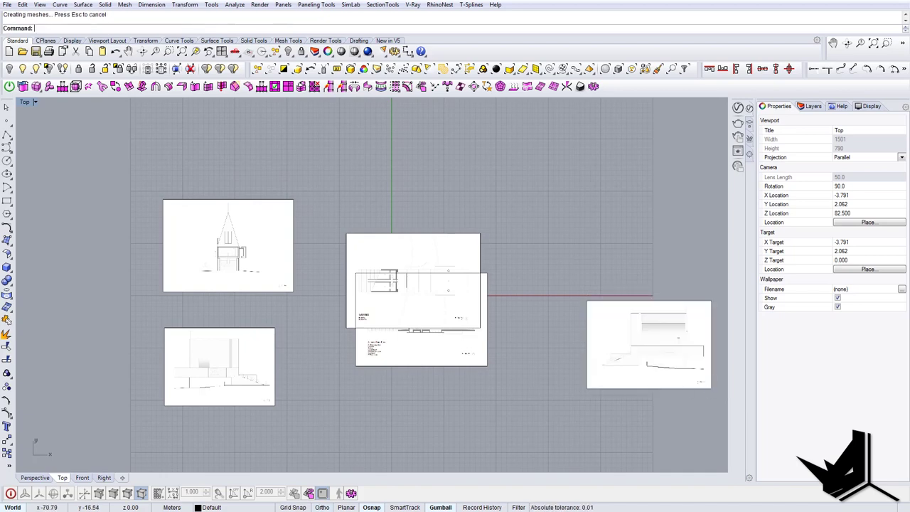
# Insert the entrance elevation with the front stairs as a picture frame above the right-hand side elevation
pyautogui.moveTo(260, 453); pyautogui.dragTo(522, 212)
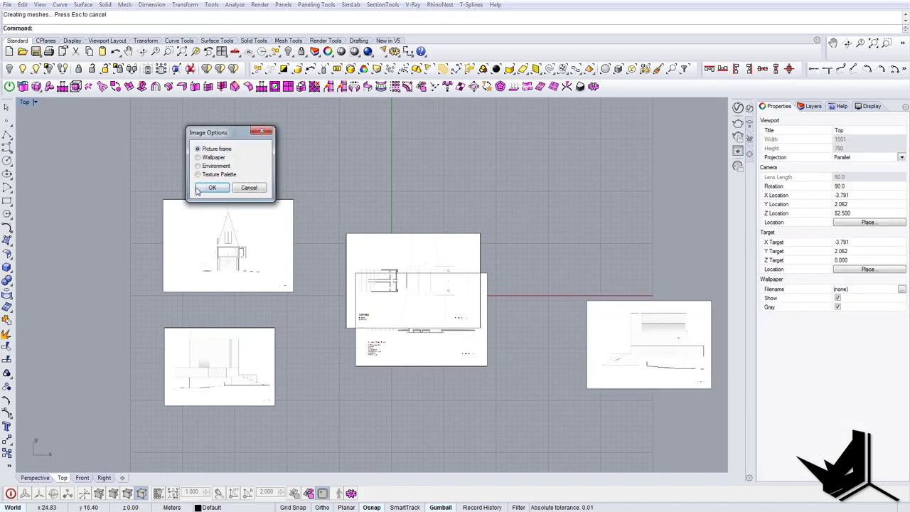
pyautogui.click(202, 189)
pyautogui.click(535, 261)
pyautogui.click(679, 260)
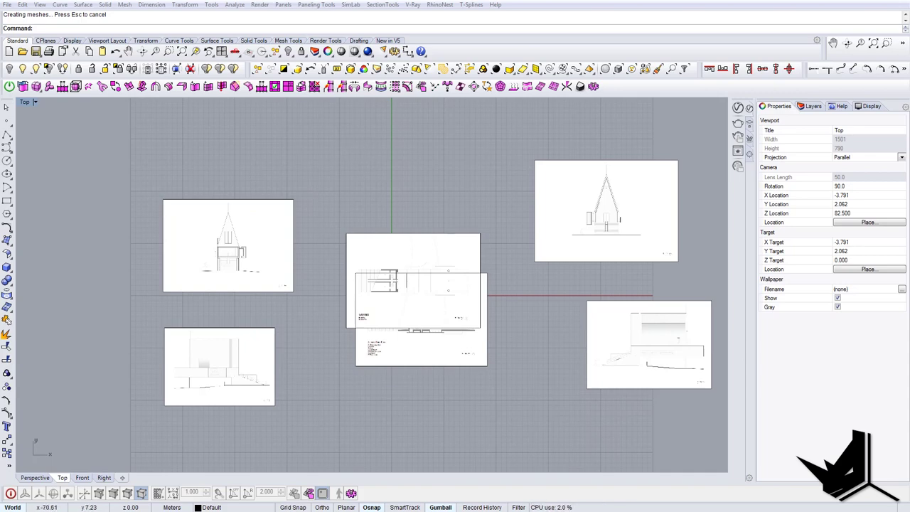
# Insert the section drawing as a picture frame above the floor plans
pyautogui.moveTo(1, 256); pyautogui.dragTo(420, 142)
pyautogui.click(210, 190)
pyautogui.click(230, 143)
pyautogui.keyDown('shift'); pyautogui.click(403, 145); pyautogui.keyUp('shift')
# Examine the scale bars on the inserted drawings and compare the sizes of the elevations
pyautogui.moveTo(448, 260); pyautogui.dragTo(313, 253, button='right')
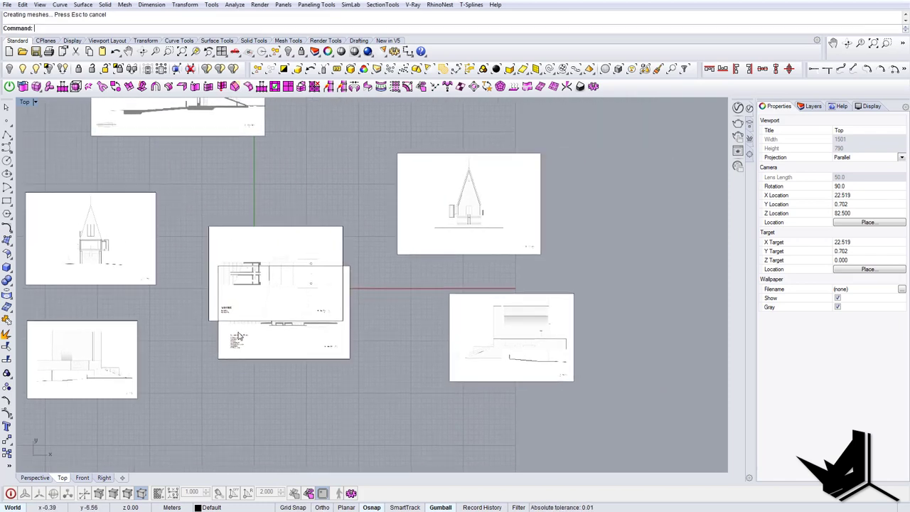
pyautogui.scroll(6, 238, 330)
pyautogui.scroll(-8, 311, 329)
pyautogui.scroll(13, 157, 272)
pyautogui.scroll(9, 325, 334)
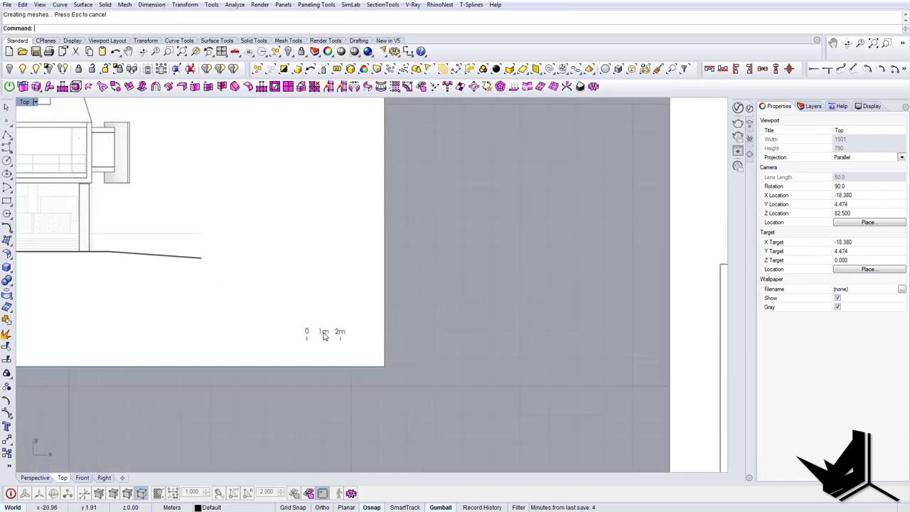
pyautogui.scroll(-11, 321, 353)
pyautogui.scroll(14, 320, 357)
pyautogui.scroll(-14, 319, 348)
pyautogui.moveTo(319, 348); pyautogui.dragTo(341, 267, button='right')
pyautogui.scroll(-2, 340, 270)
pyautogui.scroll(-2, 315, 260)
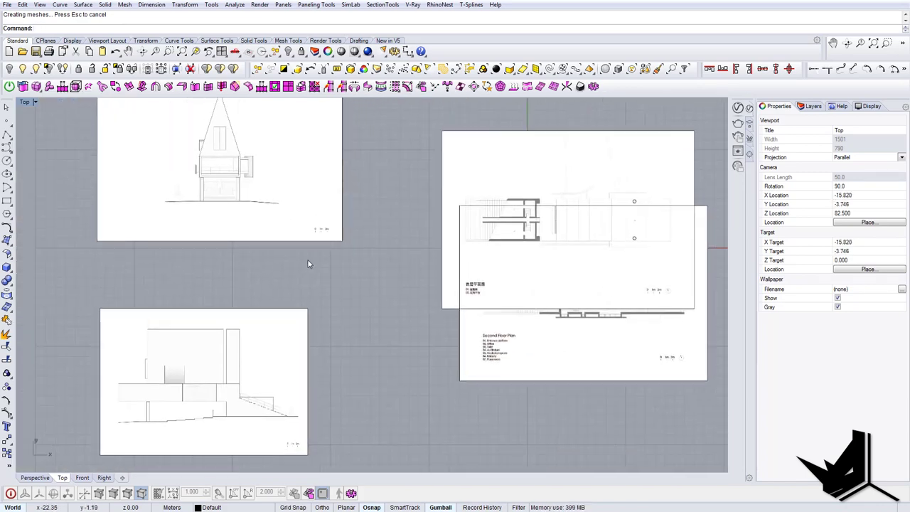
pyautogui.scroll(5, 315, 243)
pyautogui.scroll(-11, 315, 244)
pyautogui.moveTo(334, 280); pyautogui.dragTo(320, 279, button='right')
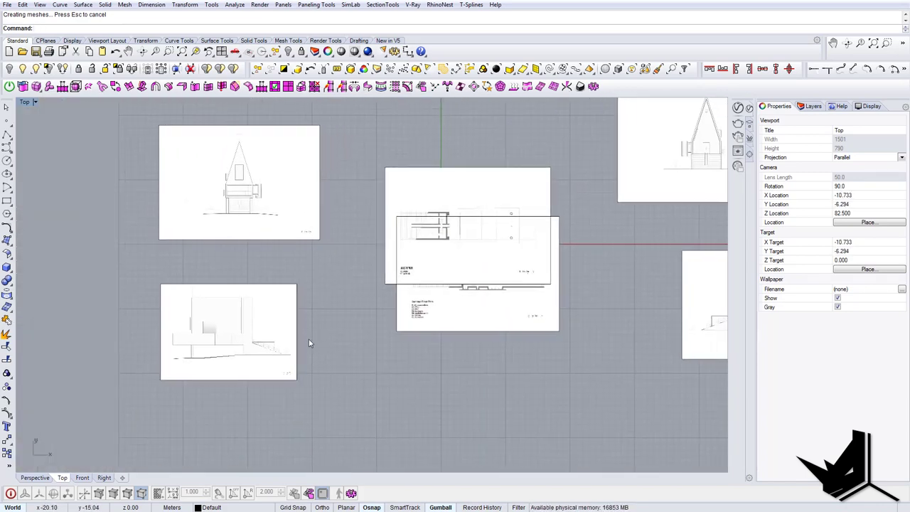
pyautogui.click(275, 339)
pyautogui.moveTo(271, 337); pyautogui.dragTo(247, 337, button='right')
pyautogui.moveTo(288, 298); pyautogui.dragTo(248, 378, button='right')
pyautogui.moveTo(414, 332); pyautogui.dragTo(267, 303, button='right')
pyautogui.moveTo(512, 265); pyautogui.dragTo(286, 312, button='right')
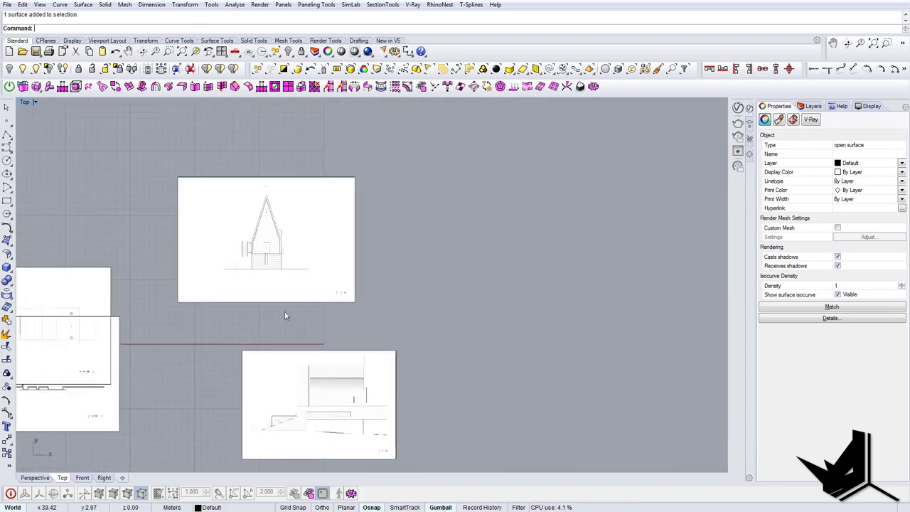
pyautogui.scroll(8, 320, 293)
pyautogui.press('Escape')
pyautogui.scroll(4, 374, 309)
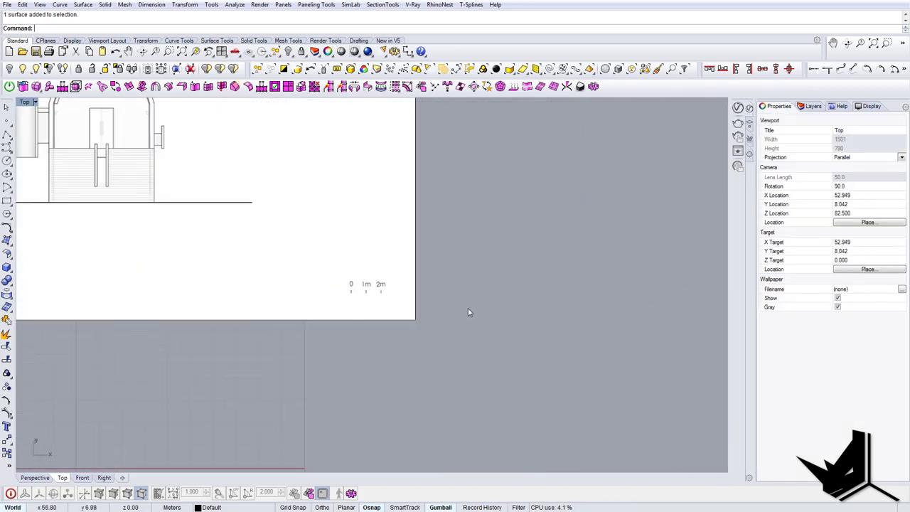
# Draw a 1 by 1 m square beside the scale bar of the entrance elevation
pyautogui.moveTo(468, 312); pyautogui.dragTo(399, 325, button='right')
pyautogui.press('Return')
pyautogui.click(393, 290)
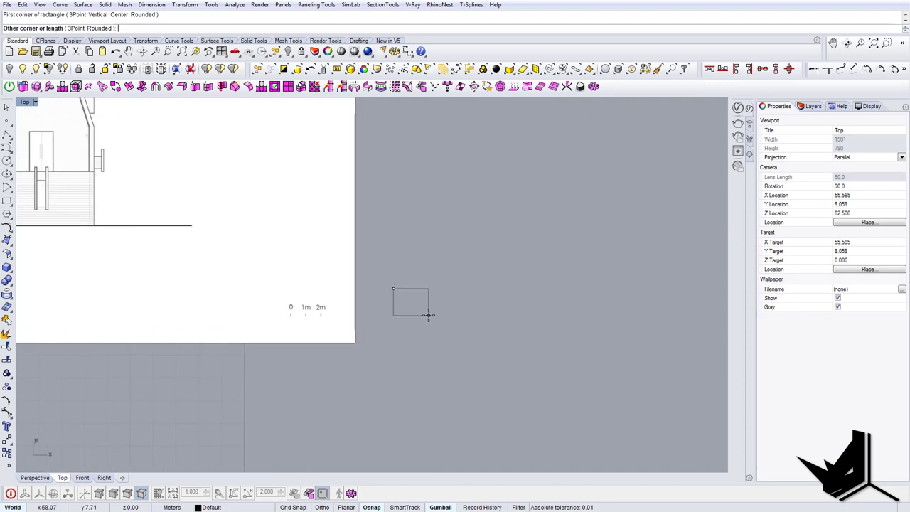
pyautogui.write('1')
pyautogui.press('Return')
pyautogui.press('Return')
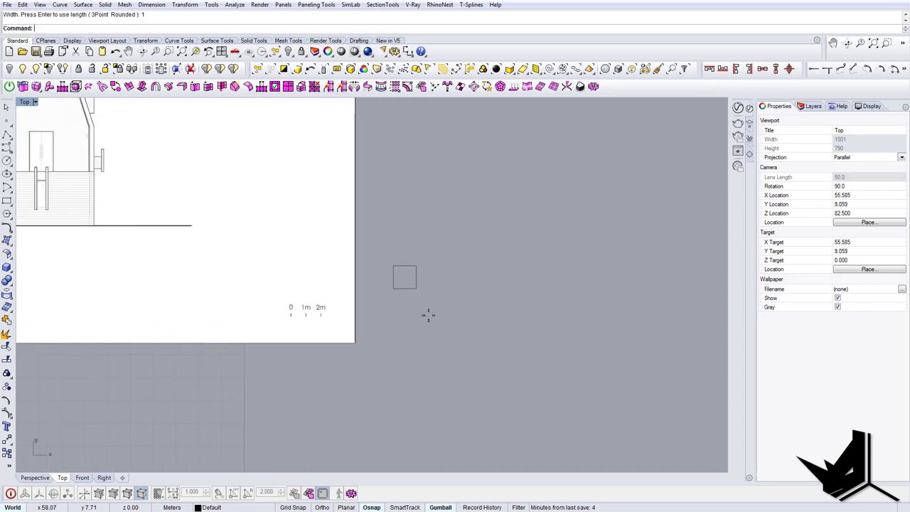
# Move the 1 m square by its corner onto the 0 mark of the entrance elevation's scale bar
pyautogui.click(416, 286)
pyautogui.moveTo(407, 278); pyautogui.dragTo(478, 306, button='right')
pyautogui.write('m')
pyautogui.press('Return')
pyautogui.scroll(8, 478, 291)
pyautogui.click(449, 297)
pyautogui.moveTo(290, 364); pyautogui.dragTo(426, 261, button='right')
pyautogui.scroll(12, 347, 314)
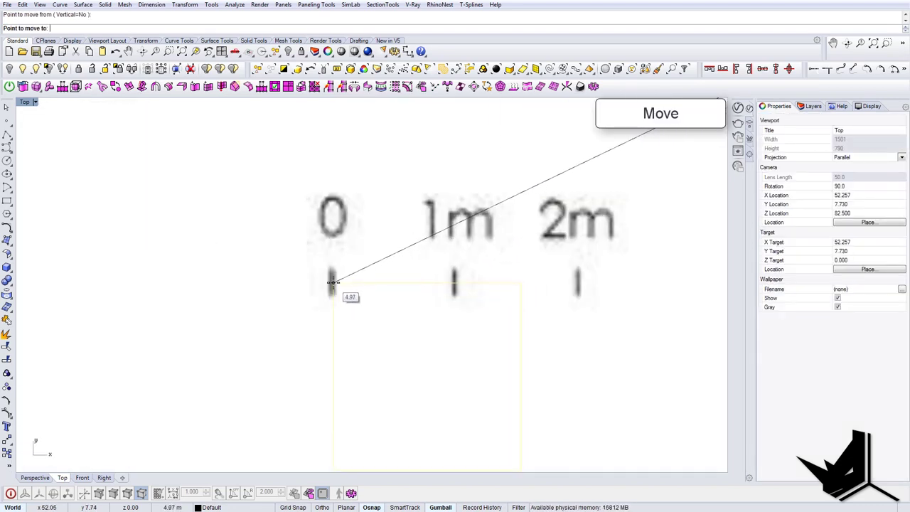
pyautogui.click(332, 282)
pyautogui.scroll(-12, 370, 288)
pyautogui.press('Escape')
# Scale the entrance elevation from the 0 mark so its 1m mark meets the square's other upper corner
pyautogui.moveTo(472, 255); pyautogui.dragTo(398, 242)
pyautogui.scroll(8, 380, 278)
pyautogui.write('Scale')
pyautogui.press('Return')
pyautogui.click(343, 294)
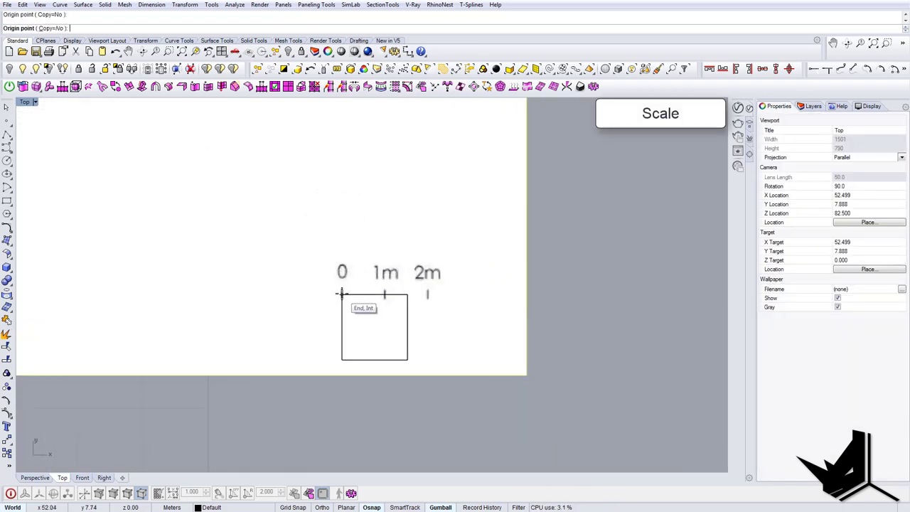
pyautogui.click(343, 294)
pyautogui.scroll(8, 386, 295)
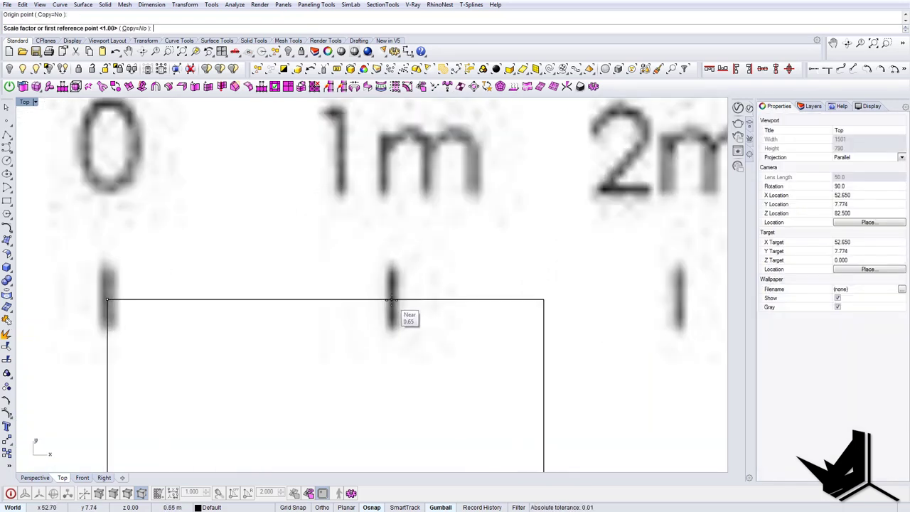
pyautogui.click(391, 299)
pyautogui.click(544, 299)
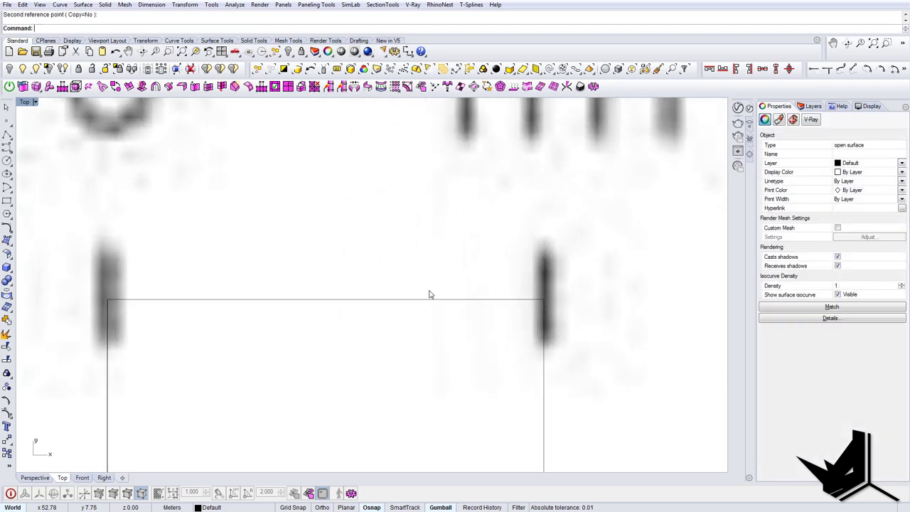
pyautogui.scroll(-10, 434, 295)
pyautogui.scroll(6, 449, 299)
# Copy the square from the 0 mark to the 1m mark to check the 2m spacing, and delete the copy
pyautogui.click(443, 298)
pyautogui.click(470, 319)
pyautogui.scroll(4, 433, 293)
pyautogui.write('copy')
pyautogui.press('Return')
pyautogui.click(407, 285)
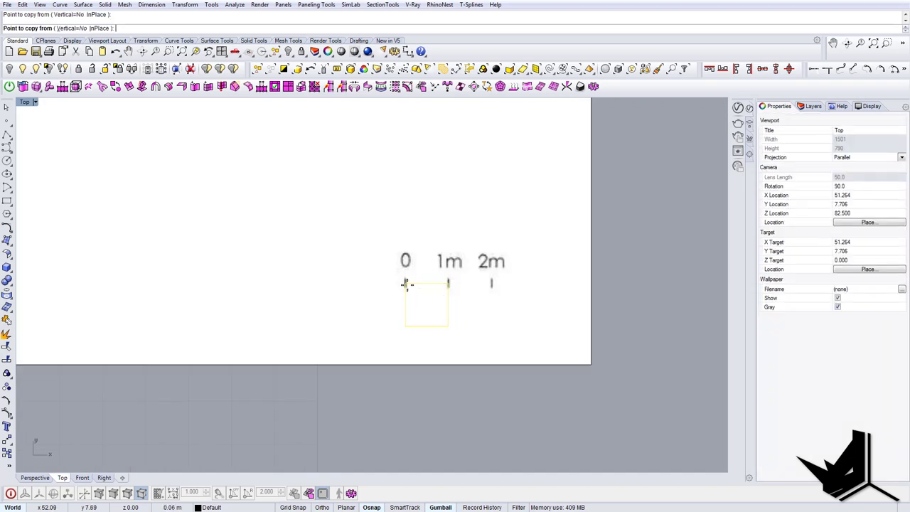
pyautogui.click(449, 283)
pyautogui.press('Escape')
pyautogui.scroll(-6, 479, 315)
pyautogui.click(486, 321)
pyautogui.click(487, 321)
pyautogui.press('Delete')
# Move the scaled entrance elevation away from the other drawings, leaving the 1 m square in place
pyautogui.scroll(-12, 486, 321)
pyautogui.click(399, 217)
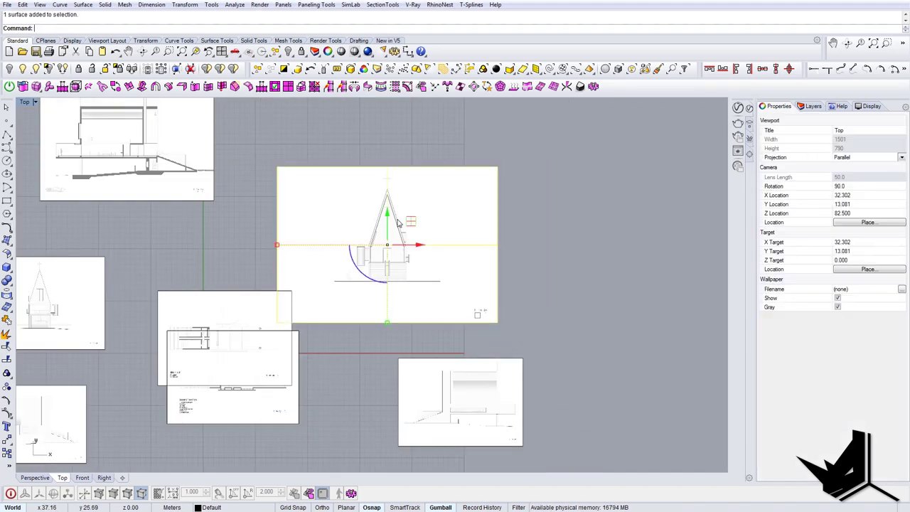
pyautogui.moveTo(413, 219); pyautogui.dragTo(622, 183)
pyautogui.press('Escape')
# Move the 1 m square by its upper-left corner onto the 0 mark of the scale bar on the side elevation right of the plans
pyautogui.click(479, 317)
pyautogui.moveTo(497, 327); pyautogui.dragTo(375, 273, button='right')
pyautogui.scroll(12, 383, 272)
pyautogui.write('m')
pyautogui.press('Return')
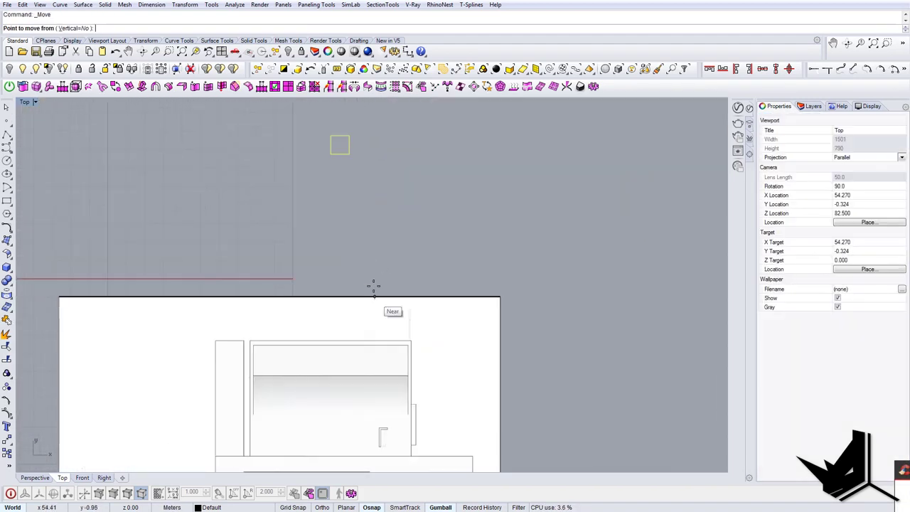
pyautogui.click(332, 137)
pyautogui.scroll(-10, 351, 133)
pyautogui.scroll(8, 387, 285)
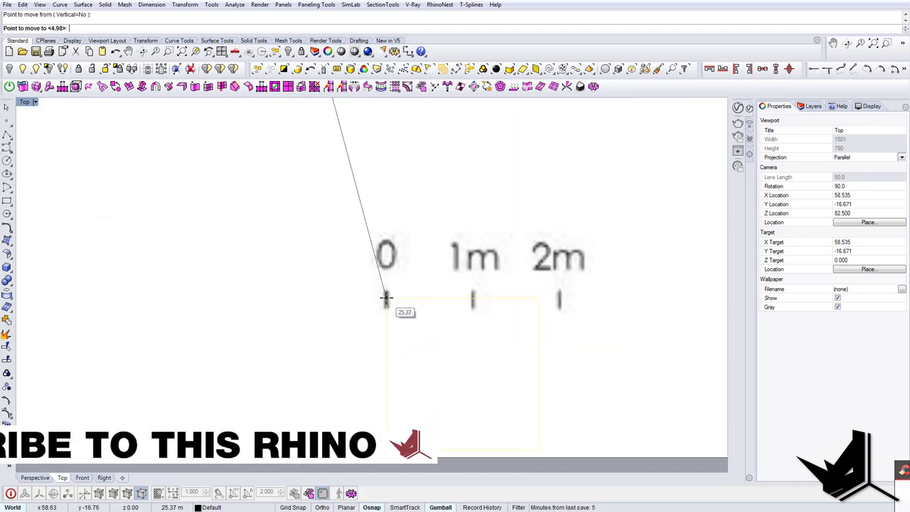
pyautogui.click(387, 298)
# Scale that side elevation from the 0 mark so its 1m mark meets the square's upper-right corner
pyautogui.write('scale')
pyautogui.press('Return')
pyautogui.click(382, 301)
pyautogui.click(463, 301)
pyautogui.scroll(12, 427, 301)
pyautogui.click(627, 302)
# Move the 1 m square by its upper-left corner onto the 0 mark of the section drawing's scale bar
pyautogui.scroll(-14, 598, 334)
pyautogui.click(493, 308)
pyautogui.scroll(-14, 493, 308)
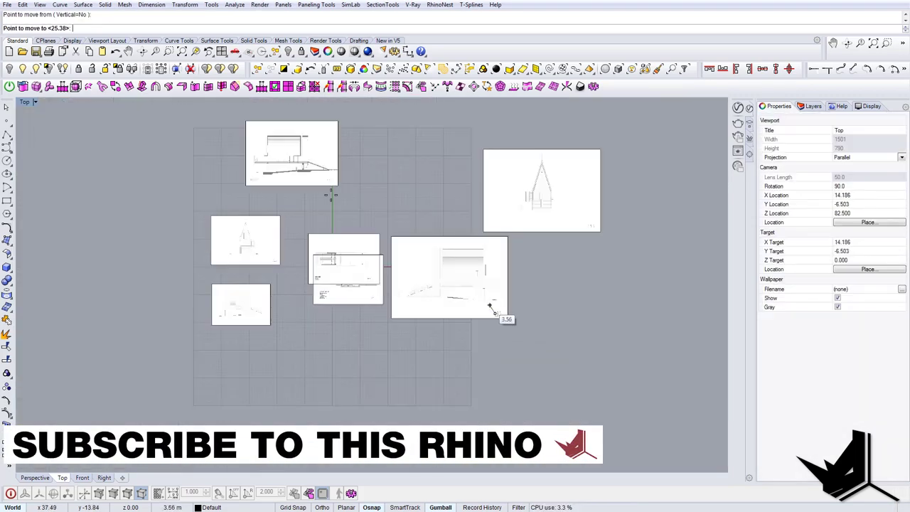
pyautogui.scroll(14, 320, 188)
pyautogui.click(297, 206)
# Scale the section drawing from its 0 mark so the 1m mark meets the square's upper-right corner
pyautogui.click(237, 237)
pyautogui.click(419, 237)
pyautogui.click(467, 237)
# Place a copy of the 1 m square on the 0 mark of the side elevation left of the plans
pyautogui.click(466, 259)
pyautogui.click(489, 277)
pyautogui.click(380, 242)
pyautogui.scroll(-12, 394, 221)
pyautogui.scroll(12, 386, 364)
pyautogui.click(361, 372)
# Scale the left side elevation from its 0 mark so the 1m mark meets the square's upper-right corner
pyautogui.click(392, 346)
pyautogui.click(360, 372)
pyautogui.click(447, 374)
pyautogui.click(537, 374)
# Copy the 1 m square by its corner at the 0 mark, and move the gabled elevation below the left side elevation
pyautogui.click(419, 374)
pyautogui.write('copy')
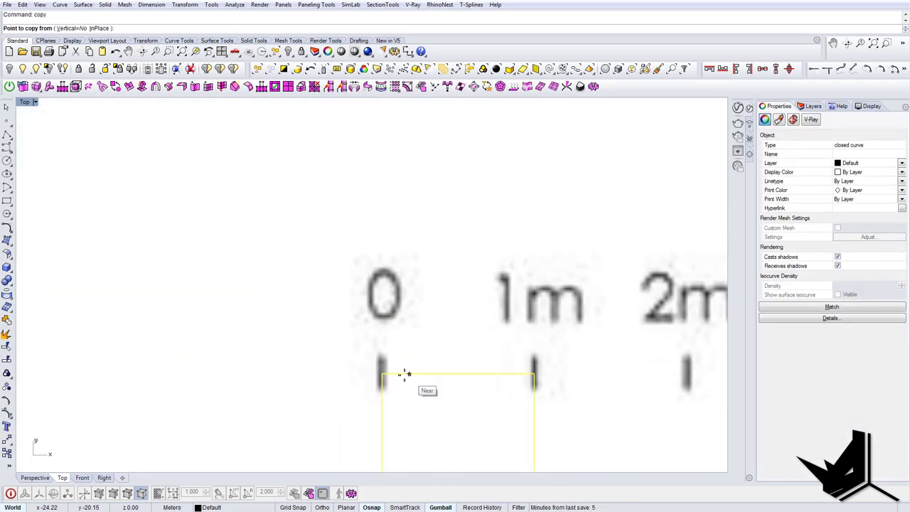
pyautogui.click(380, 374)
pyautogui.scroll(-14, 388, 369)
pyautogui.click(380, 238)
pyautogui.moveTo(349, 217); pyautogui.dragTo(349, 348)
pyautogui.write('Rec')
pyautogui.press('Return')
pyautogui.scroll(14, 376, 370)
pyautogui.click(345, 358)
pyautogui.press('Escape')
# Move the 1 m square by its upper-left corner onto the 0 mark of the remaining gabled elevation's scale bar
pyautogui.scroll(-20, 438, 368)
pyautogui.click(453, 287)
pyautogui.write('move')
pyautogui.click(424, 133)
pyautogui.scroll(20, 373, 344)
pyautogui.click(362, 370)
# Scale the gabled elevation from its 0 mark so the 1m mark meets the square's upper-right corner
pyautogui.click(406, 343)
pyautogui.write('scale')
pyautogui.click(361, 370)
pyautogui.click(385, 371)
pyautogui.click(500, 371)
# Move the 1 m square off the gabled elevation into the empty space between the left elevations and the plans
pyautogui.click(332, 357)
pyautogui.click(359, 377)
pyautogui.write('move')
pyautogui.click(303, 338)
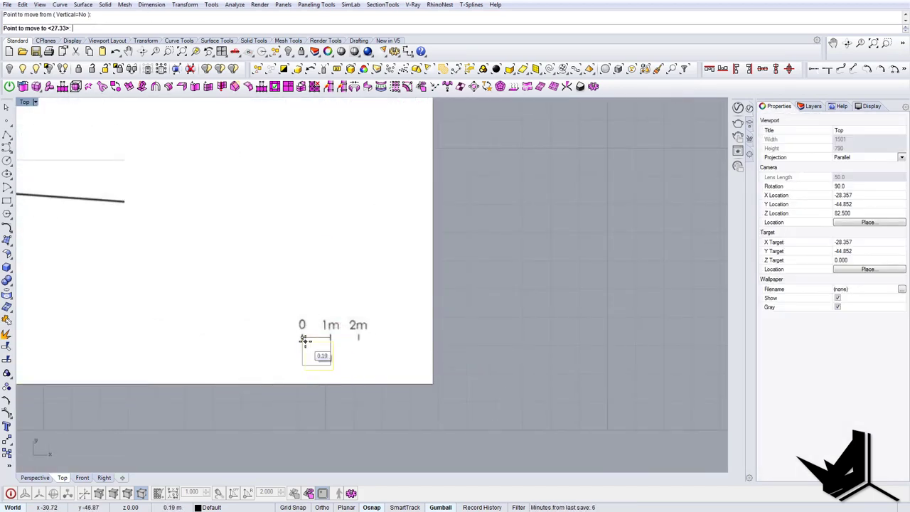
pyautogui.scroll(-15, 305, 339)
pyautogui.scroll(20, 475, 327)
pyautogui.scroll(-20, 476, 327)
pyautogui.click(298, 254)
# Move the first floor plan below the second floor plan, and shift the right side elevation farther away from the plans
pyautogui.click(415, 188)
pyautogui.moveTo(415, 187); pyautogui.dragTo(420, 375)
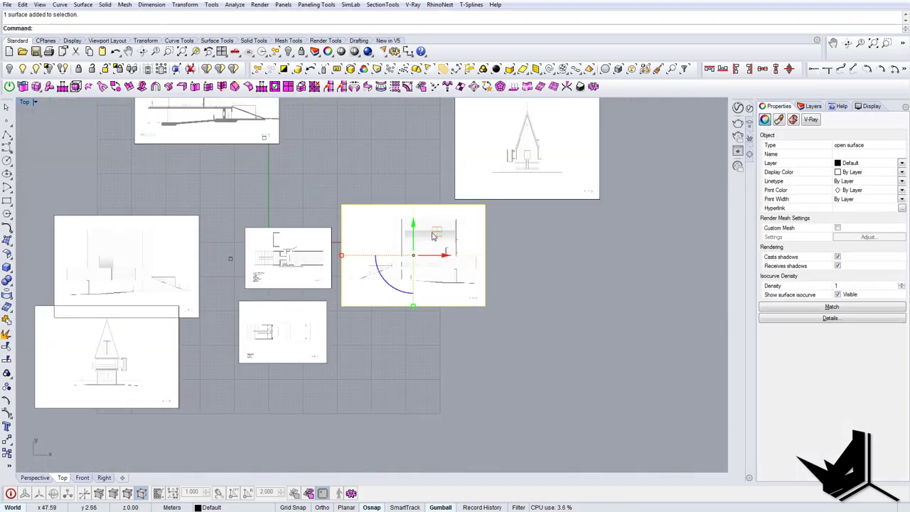
pyautogui.moveTo(433, 234); pyautogui.dragTo(569, 238)
# Move the 1 m square by its upper-left corner onto the 0 mark of the second floor plan's scale bar
pyautogui.click(202, 229)
pyautogui.write('move')
pyautogui.click(204, 221)
pyautogui.click(364, 320)
# Scale the second floor plan from its 0 mark so the 1m mark meets the square's upper-right corner
pyautogui.click(398, 246)
pyautogui.write('scale')
pyautogui.click(350, 311)
pyautogui.scroll(16, 389, 312)
pyautogui.click(394, 315)
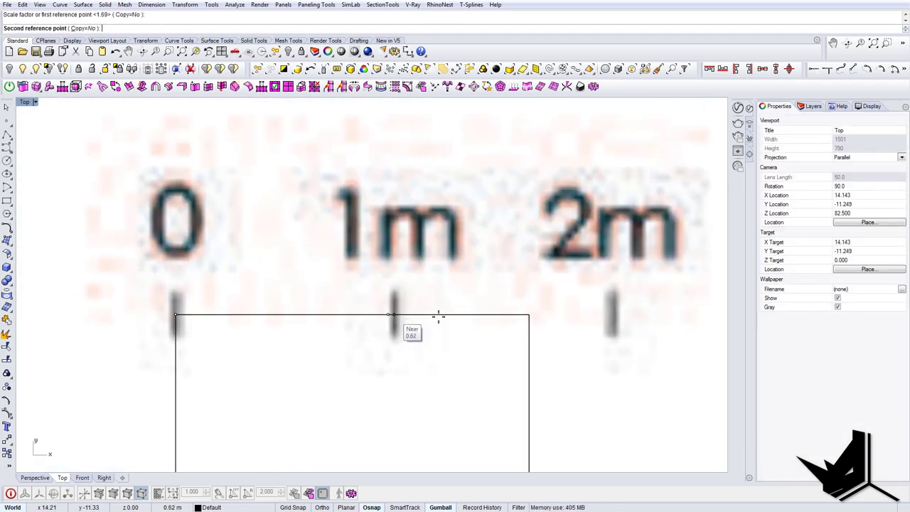
pyautogui.click(529, 315)
# Move the 1 m square by its upper-left corner onto the 0 mark of the first floor plan's scale bar
pyautogui.scroll(-20, 449, 327)
pyautogui.click(448, 341)
pyautogui.write('move')
pyautogui.click(436, 331)
pyautogui.scroll(20, 425, 406)
pyautogui.click(386, 380)
# Scale the first floor plan from its 0 mark so the 1m mark meets the square's upper-right corner
pyautogui.click(435, 335)
pyautogui.write('scale')
pyautogui.click(313, 376)
pyautogui.scroll(-10, 426, 376)
pyautogui.scroll(12, 427, 373)
pyautogui.click(529, 376)
pyautogui.click(620, 376)
pyautogui.scroll(-20, 427, 370)
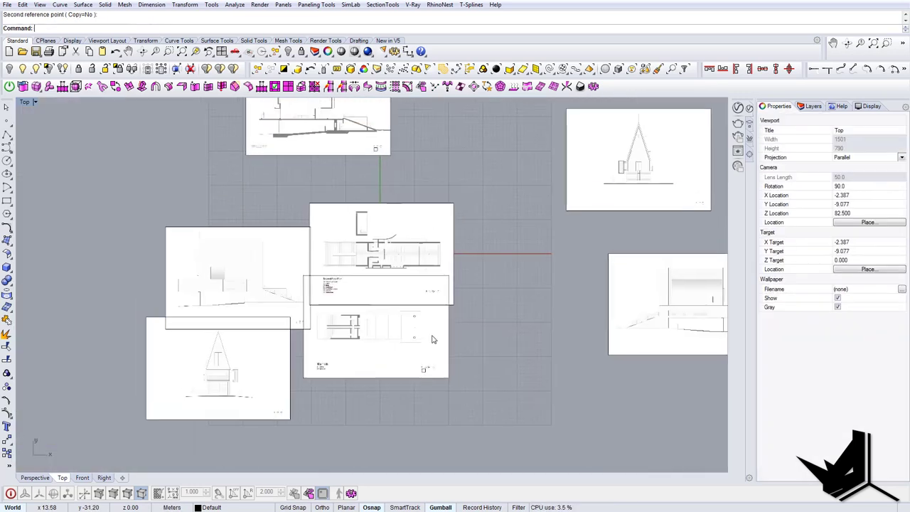
# Move the 1 m square off the first floor plan into the empty area beyond the drawings
pyautogui.click(426, 370)
pyautogui.moveTo(429, 368); pyautogui.dragTo(640, 434)
pyautogui.scroll(-8, 355, 346)
pyautogui.click(447, 354)
pyautogui.scroll(8, 349, 330)
pyautogui.moveTo(358, 339); pyautogui.dragTo(358, 359, button='right')
pyautogui.scroll(-4, 210, 347)
pyautogui.moveTo(323, 304); pyautogui.dragTo(378, 334, button='right')
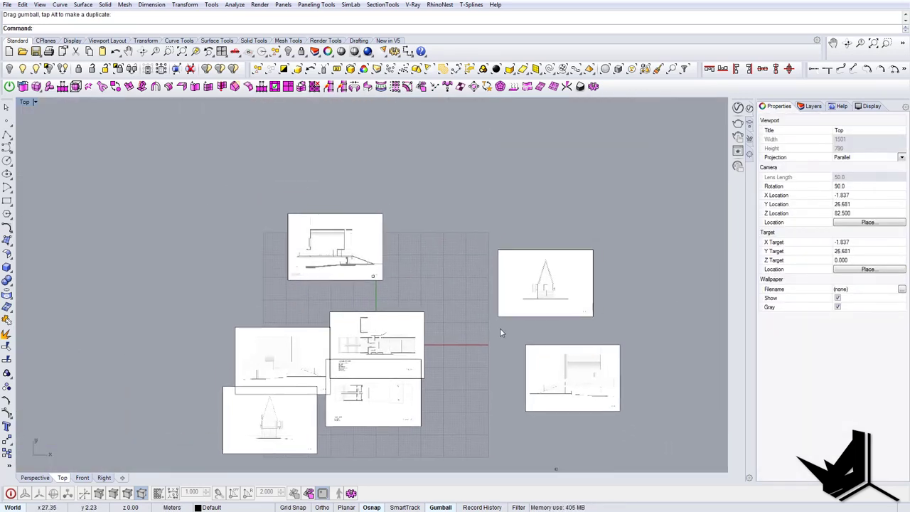
# Draw a vertical guide line from the second floor plan's upper-right wall corner down past the first floor plan
pyautogui.scroll(2, 356, 396)
pyautogui.click(391, 411)
pyautogui.moveTo(395, 389); pyautogui.dragTo(393, 326, button='right')
pyautogui.scroll(2, 407, 374)
pyautogui.moveTo(381, 293); pyautogui.dragTo(386, 308, button='right')
pyautogui.click(515, 307)
pyautogui.scroll(6, 469, 231)
pyautogui.write('line')
pyautogui.press('Return')
pyautogui.scroll(3, 426, 252)
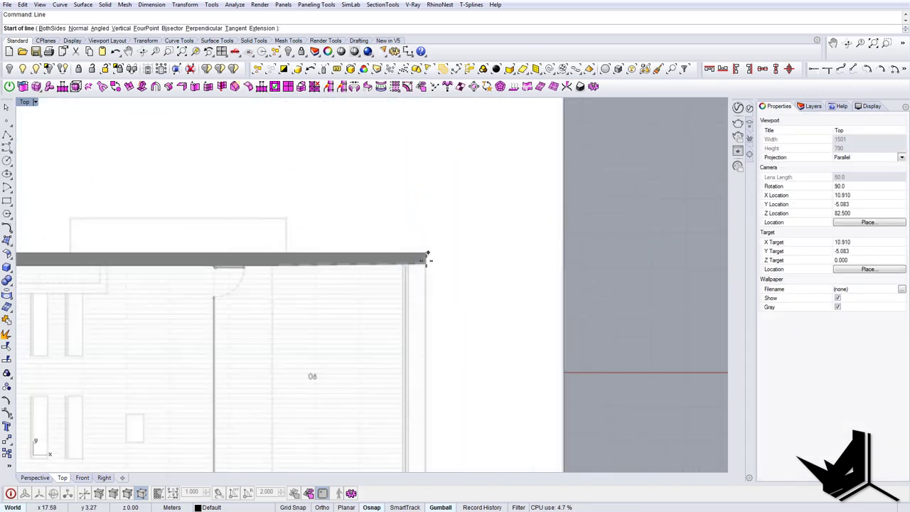
pyautogui.click(425, 250)
pyautogui.scroll(-10, 425, 251)
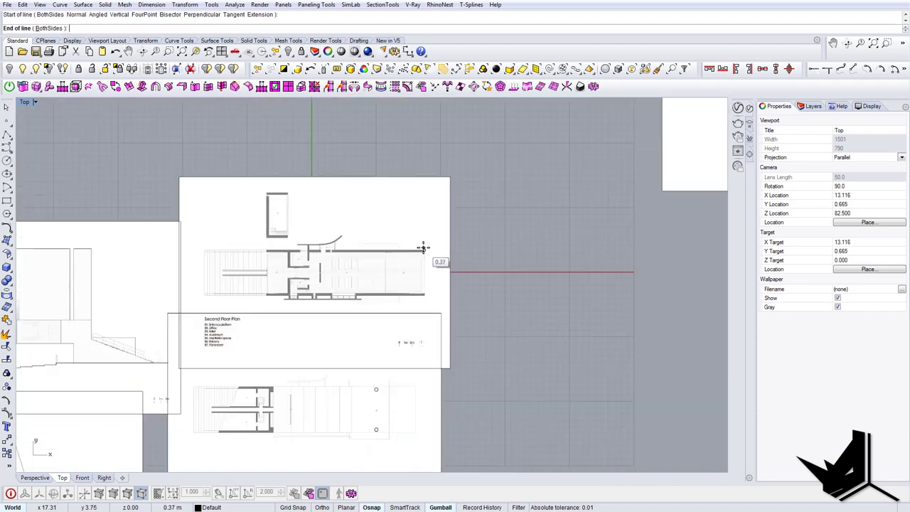
pyautogui.keyDown('shift'); pyautogui.click(430, 426); pyautogui.keyUp('shift')
pyautogui.rightClick(427, 418)
pyautogui.scroll(8, 414, 340)
pyautogui.press('Escape')
# Move the first floor plan horizontally so the upper-right corner of its dashed outline lies on the vertical guide line
pyautogui.click(415, 340)
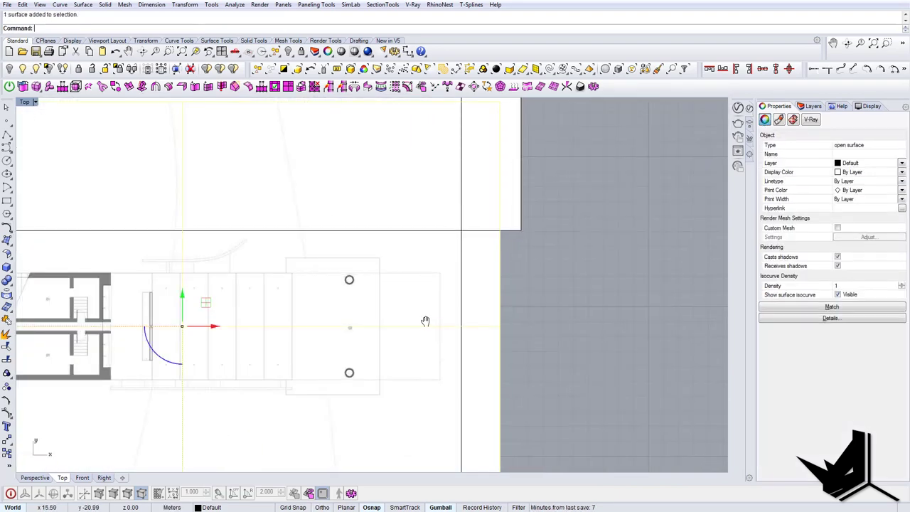
pyautogui.moveTo(427, 321); pyautogui.dragTo(418, 321, button='right')
pyautogui.write('m')
pyautogui.press('Return')
pyautogui.scroll(9, 419, 297)
pyautogui.click(453, 229)
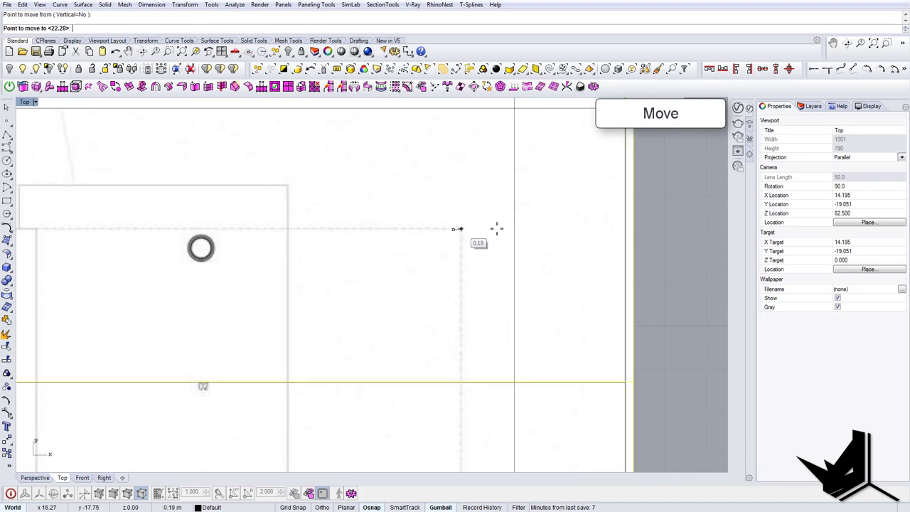
pyautogui.click(514, 229)
# Move the vertical guide line by its upper end to the upper-left corner of the second floor plan's stairs
pyautogui.scroll(-14, 506, 324)
pyautogui.moveTo(524, 398); pyautogui.dragTo(478, 409)
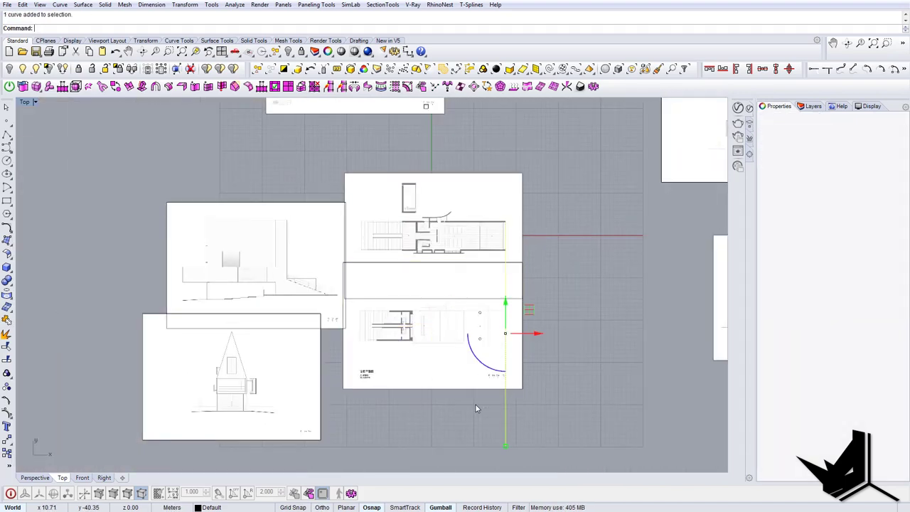
pyautogui.write('m')
pyautogui.press('Return')
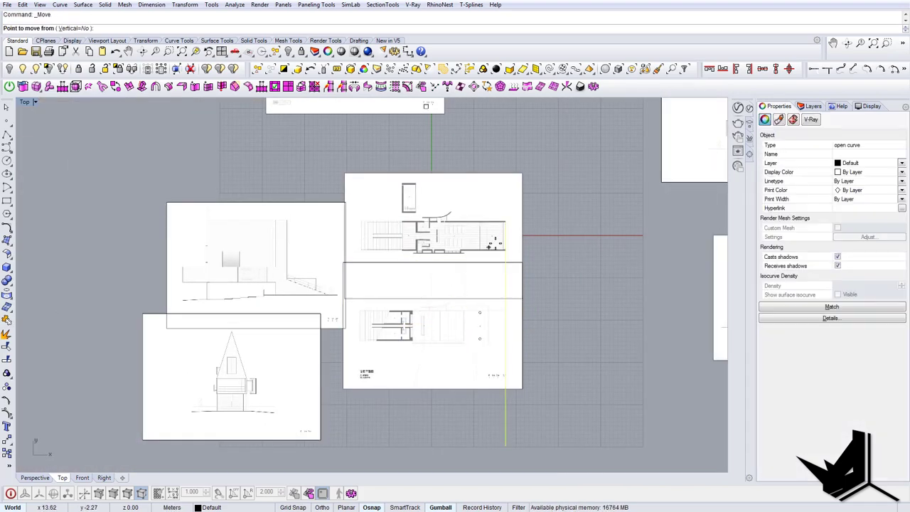
pyautogui.click(505, 222)
pyautogui.scroll(15, 365, 221)
pyautogui.scroll(2, 347, 204)
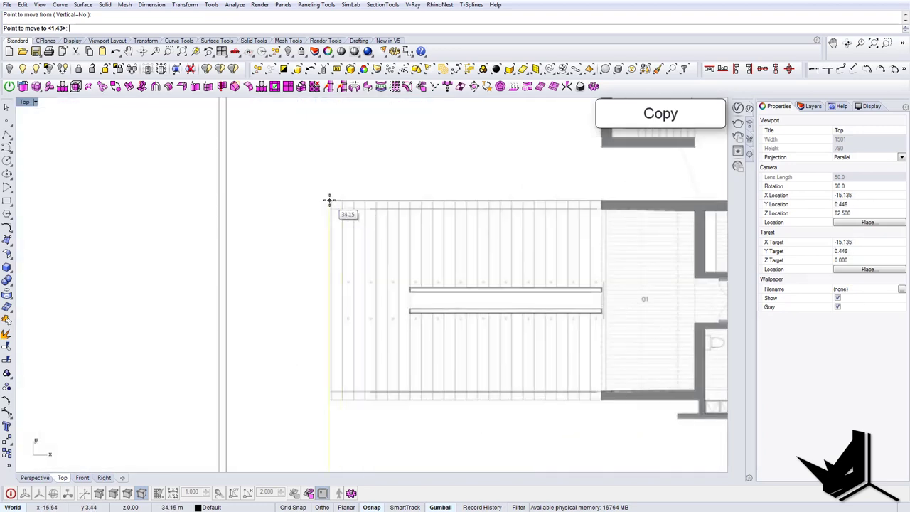
pyautogui.click(331, 200)
# Check the left ends of both floor plans against the vertical guide line for matching scale and alignment
pyautogui.scroll(-14, 332, 201)
pyautogui.scroll(10, 325, 377)
pyautogui.scroll(-12, 316, 362)
pyautogui.scroll(10, 340, 217)
pyautogui.scroll(-10, 307, 238)
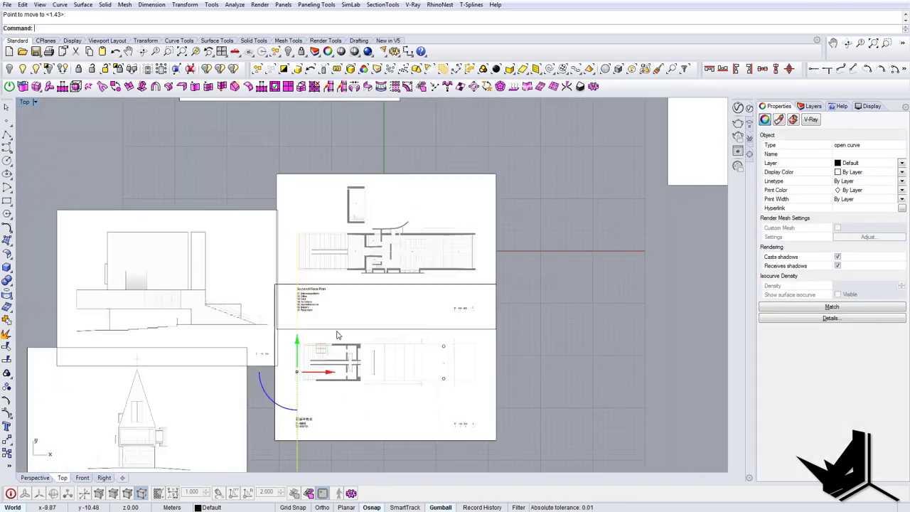
pyautogui.scroll(4, 346, 364)
pyautogui.moveTo(410, 294); pyautogui.dragTo(404, 342, button='right')
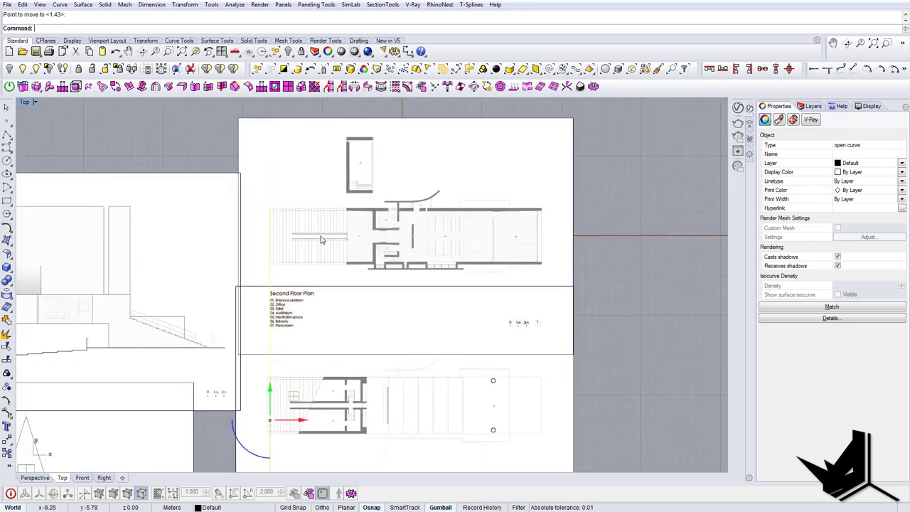
pyautogui.scroll(6, 276, 207)
pyautogui.scroll(-8, 281, 223)
pyautogui.press('Escape')
pyautogui.moveTo(284, 236); pyautogui.dragTo(298, 240, button='right')
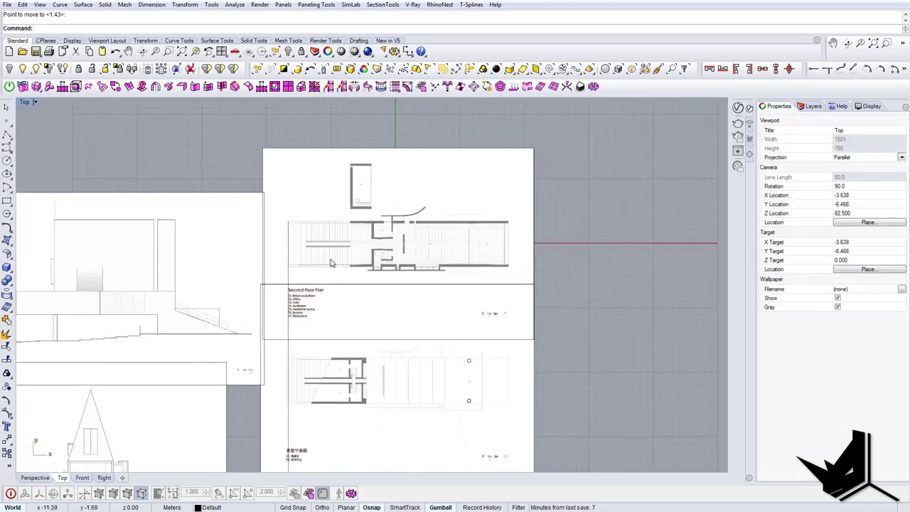
pyautogui.scroll(6, 315, 257)
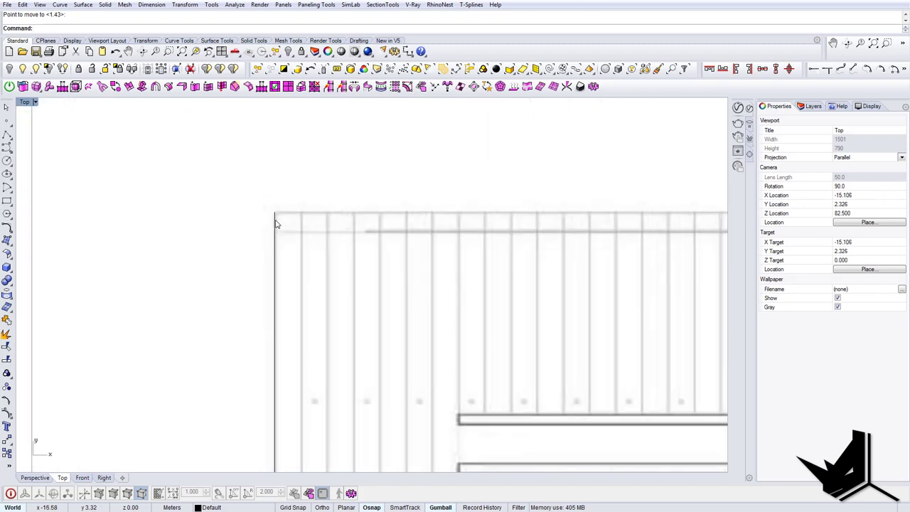
pyautogui.scroll(-14, 276, 216)
pyautogui.press('Escape')
pyautogui.moveTo(286, 430); pyautogui.dragTo(281, 403, button='right')
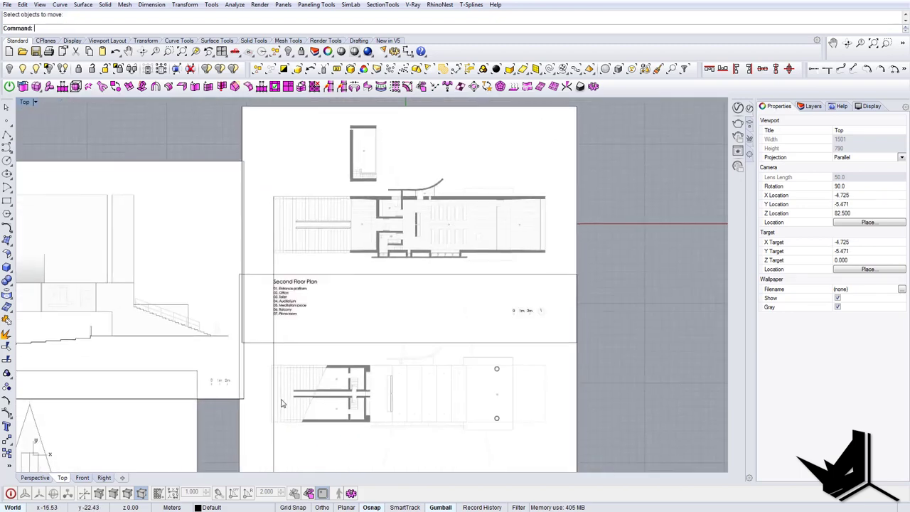
pyautogui.scroll(8, 281, 399)
pyautogui.scroll(-10, 258, 374)
pyautogui.moveTo(258, 374); pyautogui.dragTo(238, 301, button='right')
pyautogui.moveTo(345, 254); pyautogui.dragTo(315, 298, button='right')
pyautogui.moveTo(443, 249); pyautogui.dragTo(400, 256, button='right')
# Copy the vertical guide line from the stairs' upper-left corner to the second floor plan's upper-right wall corner
pyautogui.click(166, 227)
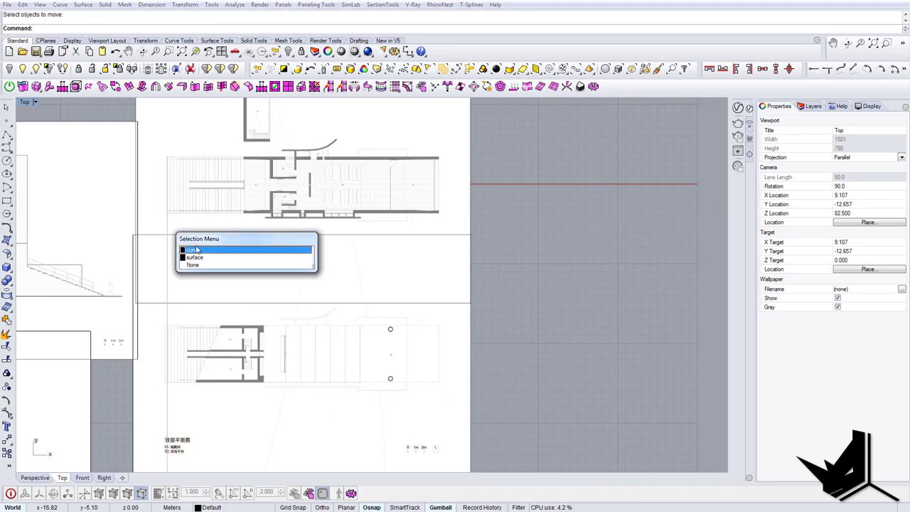
pyautogui.click(196, 248)
pyautogui.write('copy')
pyautogui.press('Return')
pyautogui.click(167, 156)
pyautogui.scroll(5, 440, 152)
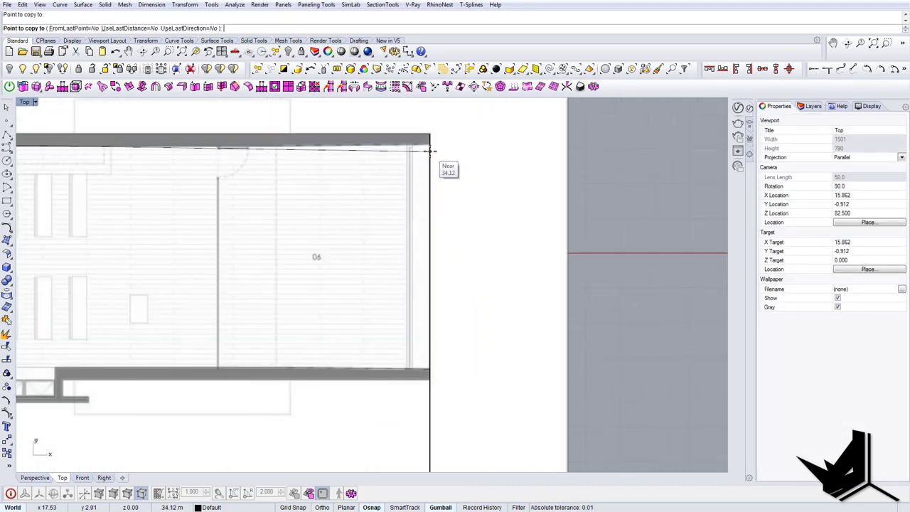
# Scale the first floor plan from the right-hand guide line so its stairs' outer edge reaches the left-hand guide line
pyautogui.rightClick(431, 151)
pyautogui.scroll(-13, 430, 156)
pyautogui.scroll(8, 404, 334)
pyautogui.scroll(-11, 463, 305)
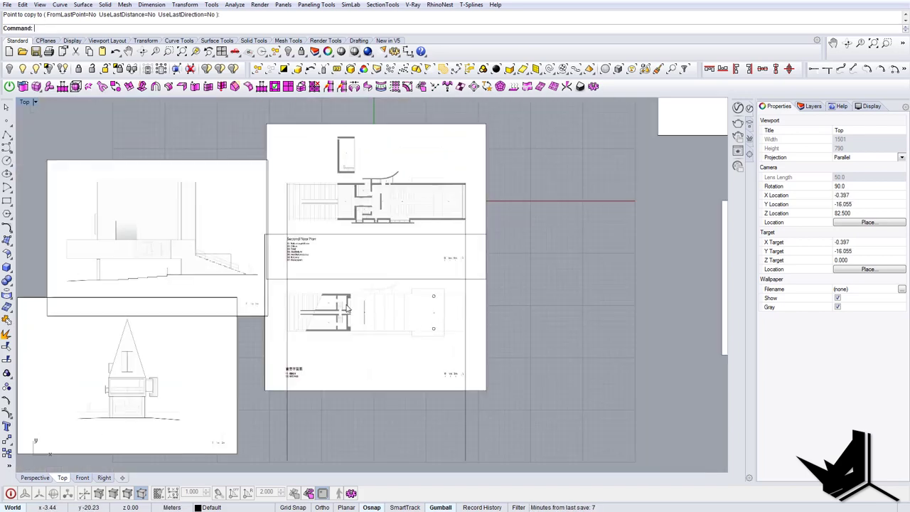
pyautogui.scroll(8, 347, 308)
pyautogui.click(433, 313)
pyautogui.scroll(-10, 451, 291)
pyautogui.moveTo(497, 304); pyautogui.dragTo(490, 322, button='right')
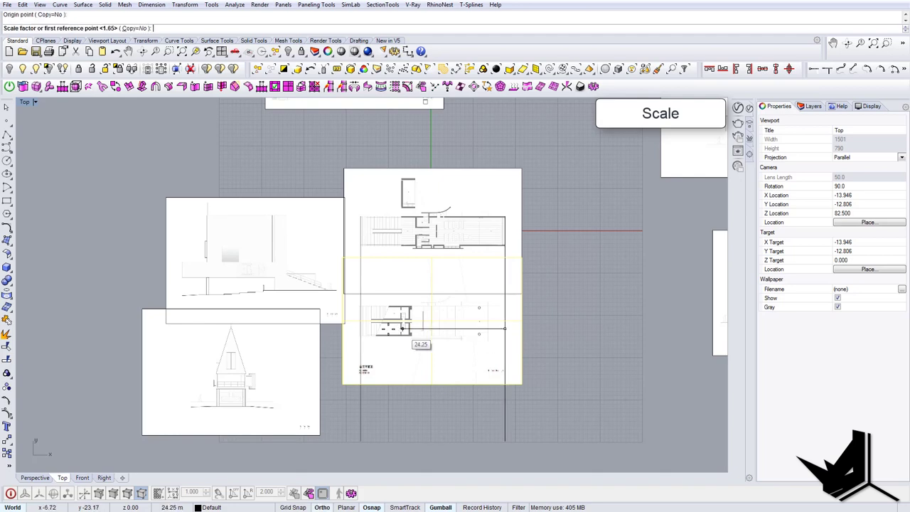
pyautogui.scroll(8, 377, 328)
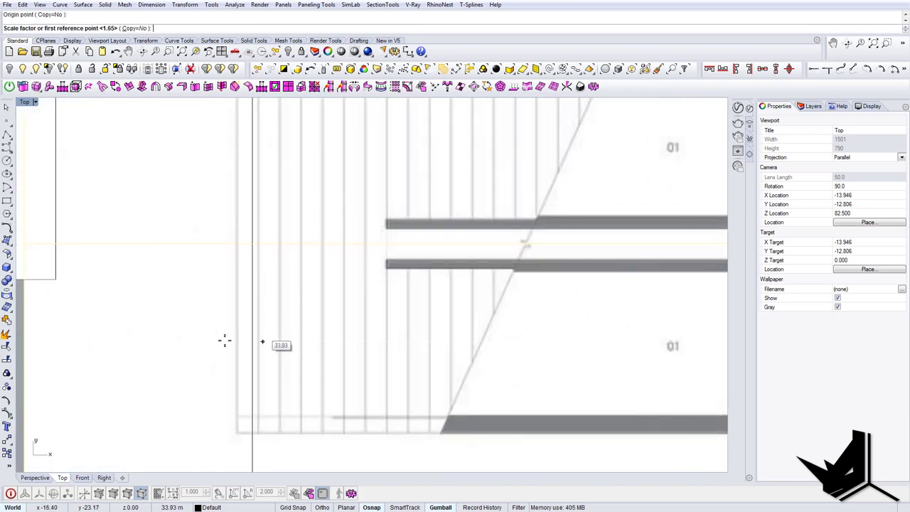
pyautogui.scroll(5, 231, 342)
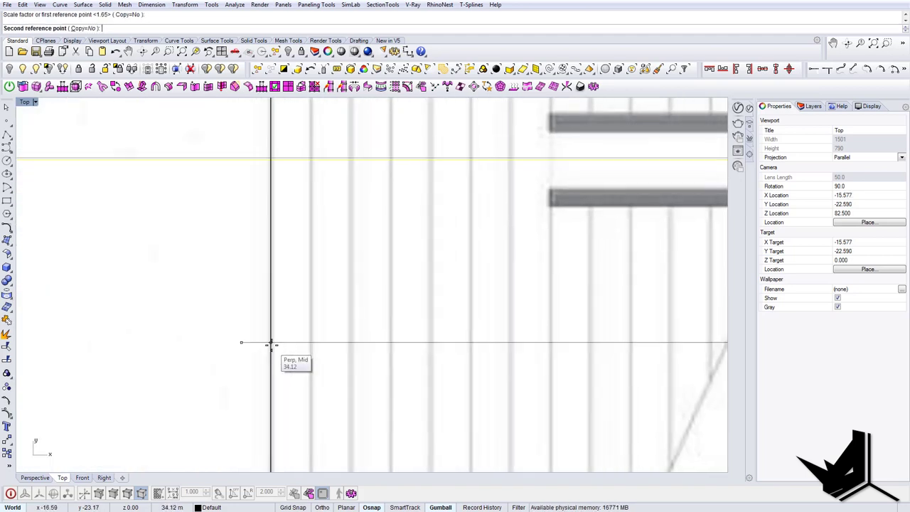
pyautogui.click(270, 343)
pyautogui.scroll(-15, 272, 344)
pyautogui.click(396, 367)
# Delete the two vertical guide lines running through the floor plans
pyautogui.scroll(3, 429, 300)
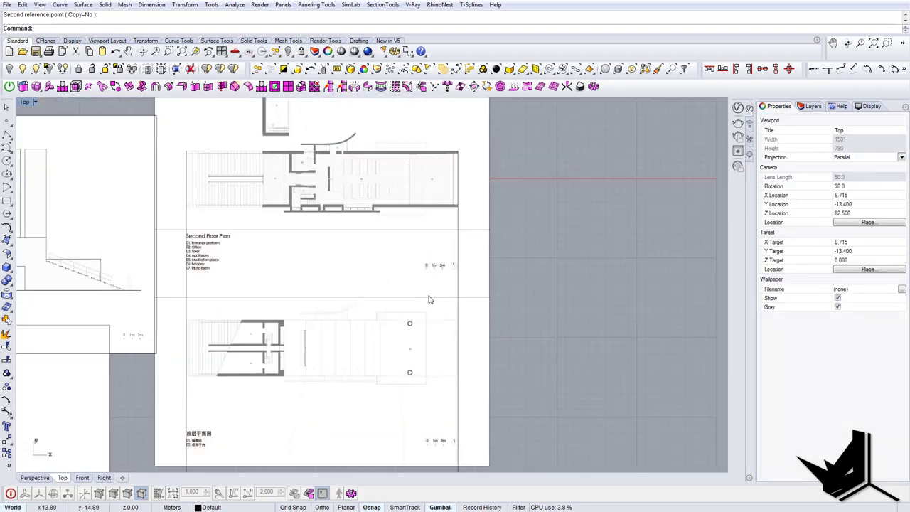
pyautogui.click(428, 301)
pyautogui.scroll(-4, 515, 314)
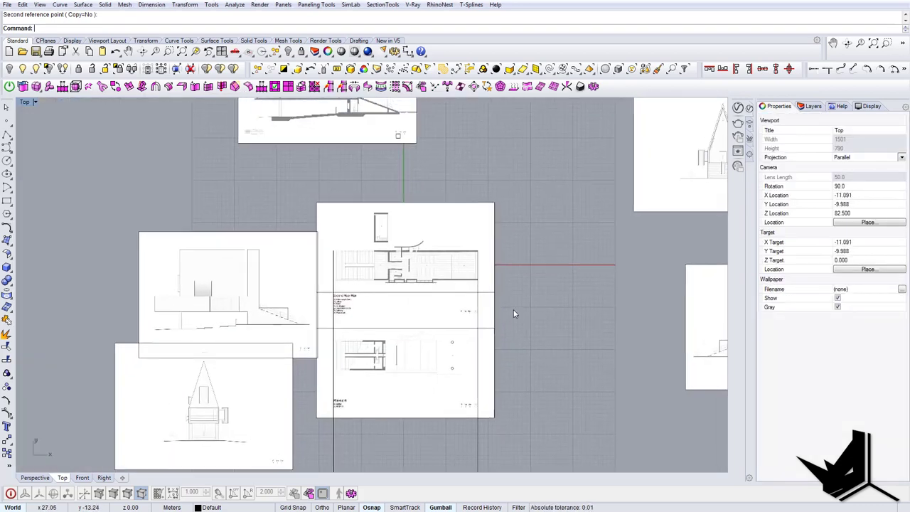
pyautogui.moveTo(345, 424); pyautogui.dragTo(324, 423)
pyautogui.moveTo(400, 406); pyautogui.dragTo(423, 300, button='right')
pyautogui.press('Delete')
# Move both floor plans straight down together, clear of the elevation drawings
pyautogui.moveTo(438, 170); pyautogui.dragTo(408, 205)
pyautogui.moveTo(379, 179); pyautogui.dragTo(377, 371)
pyautogui.moveTo(391, 449); pyautogui.dragTo(421, 321, button='right')
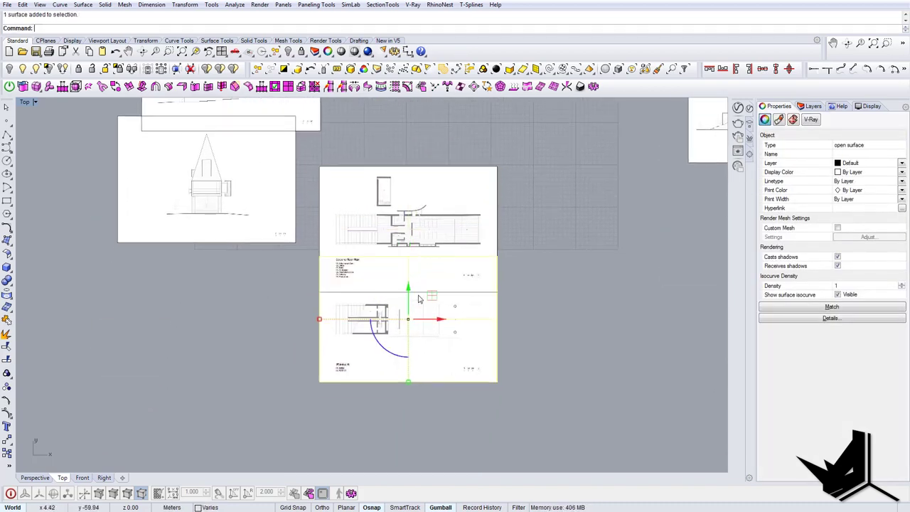
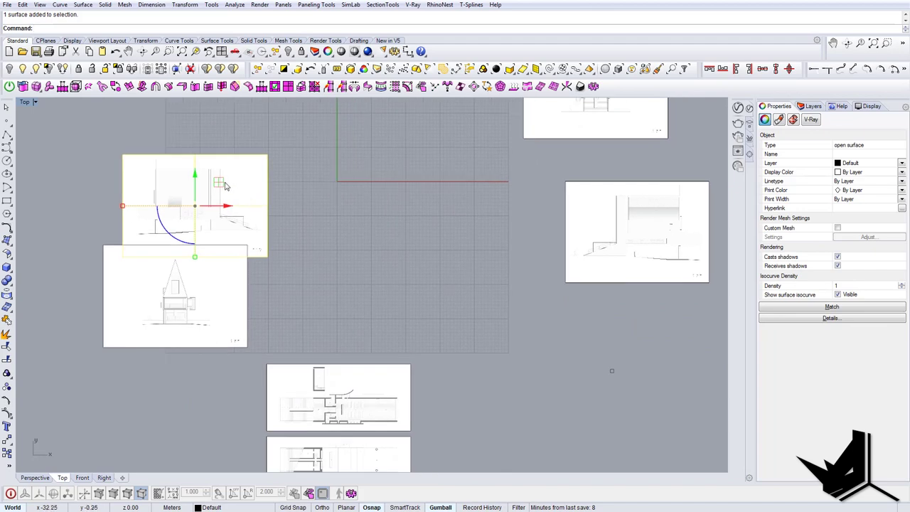
# Move the long side elevation next to the gable elevation so it sits directly above the second floor plan
pyautogui.moveTo(223, 183)
pyautogui.mouseDown()
pyautogui.moveTo(401, 247)
pyautogui.moveTo(364, 268)
pyautogui.mouseUp()
pyautogui.moveTo(378, 275); pyautogui.dragTo(381, 217, button='right')
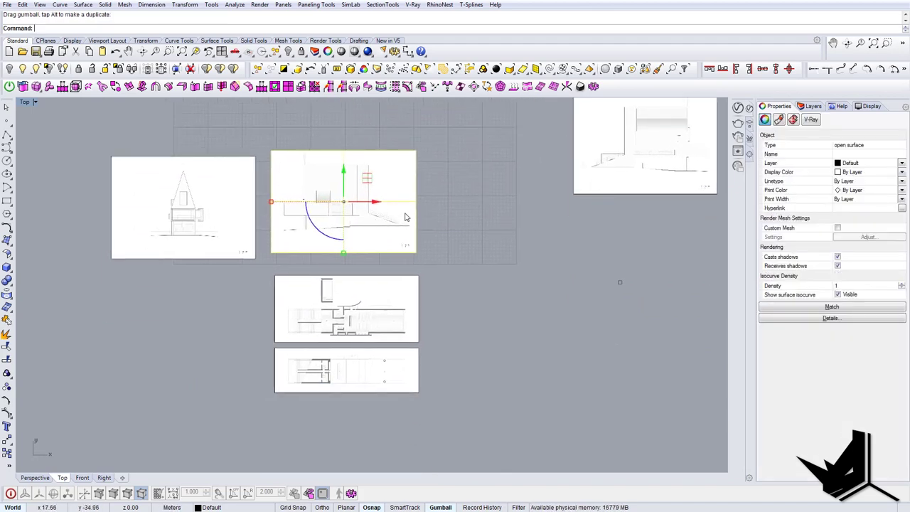
pyautogui.scroll(6, 347, 220)
pyautogui.moveTo(374, 236); pyautogui.dragTo(389, 268, button='right')
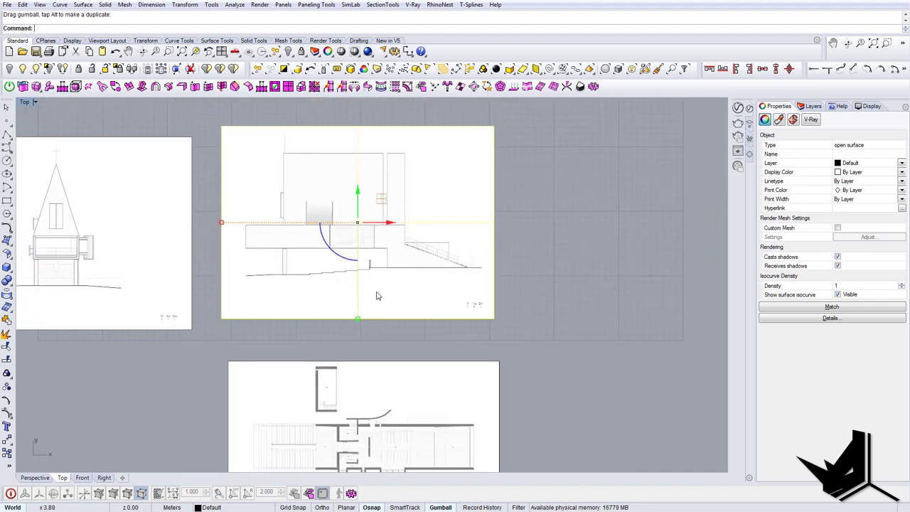
# Mirror the side elevation without keeping a copy, about a vertical axis through the midpoint of its upper edge
pyautogui.moveTo(303, 370)
pyautogui.mouseDown(button='right')
pyautogui.moveTo(296, 347)
pyautogui.moveTo(338, 292)
pyautogui.mouseUp(button='right')
pyautogui.scroll(-2, 430, 393)
pyautogui.moveTo(426, 393); pyautogui.dragTo(406, 291, button='right')
pyautogui.moveTo(401, 211); pyautogui.dragTo(399, 386, button='right')
pyautogui.write('Mirror')
pyautogui.press('Return')
pyautogui.click(365, 186)
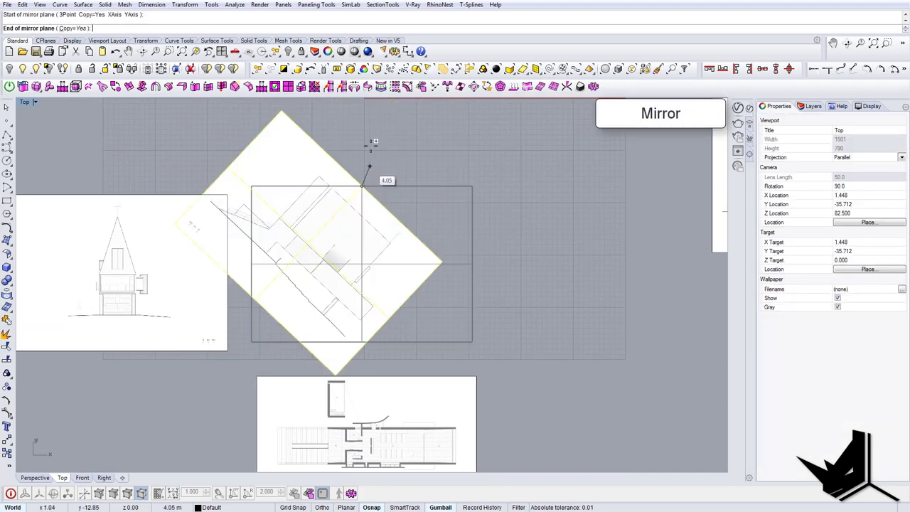
pyautogui.click(80, 30)
pyautogui.keyDown('shift'); pyautogui.click(361, 208); pyautogui.keyUp('shift')
pyautogui.press('Escape')
# Draw a vertical guide line from the upper-left corner of the second floor plan's stairs up past the mirrored elevation
pyautogui.moveTo(346, 332)
pyautogui.mouseDown(button='right')
pyautogui.moveTo(349, 284)
pyautogui.moveTo(301, 286)
pyautogui.mouseUp(button='right')
pyautogui.scroll(5, 272, 385)
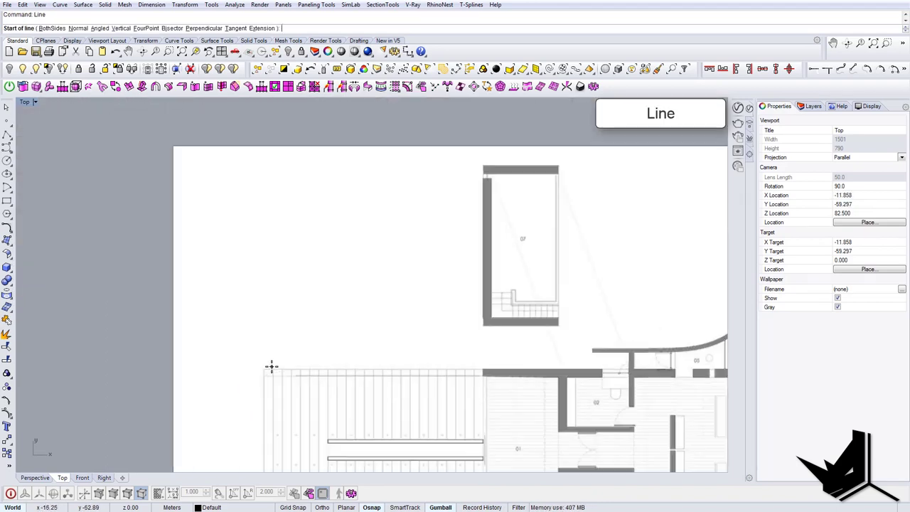
pyautogui.click(264, 368)
pyautogui.scroll(-5, 264, 368)
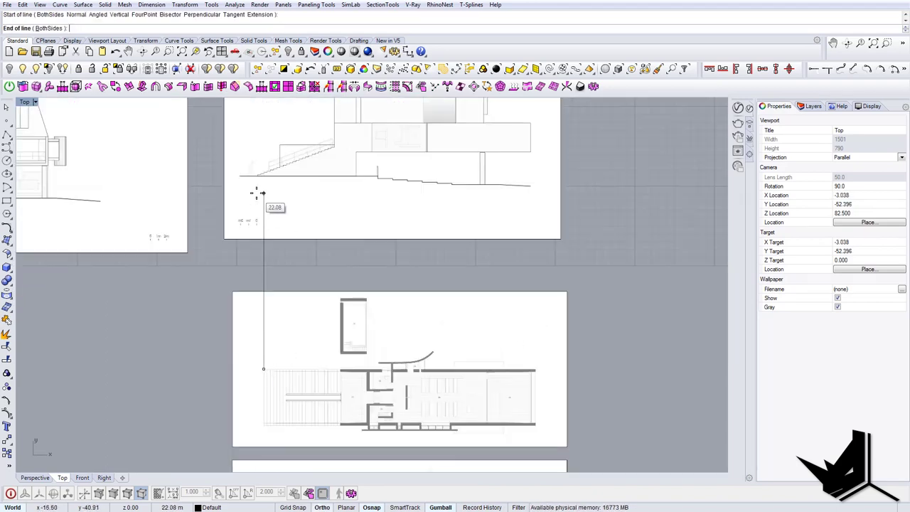
pyautogui.scroll(-3, 269, 376)
pyautogui.scroll(10, 385, 372)
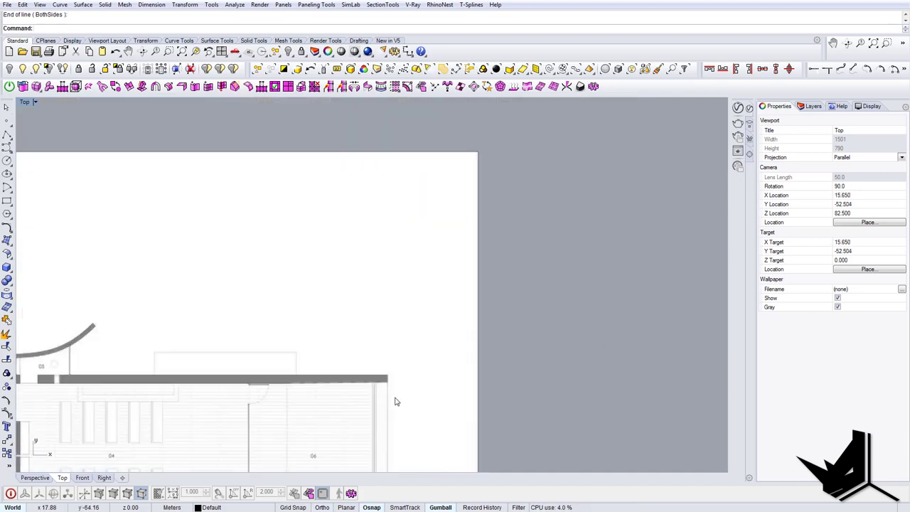
# Draw a second vertical guide line from the second floor plan's upper-right wall corner up across the elevation
pyautogui.rightClick(383, 361)
pyautogui.click(381, 359)
pyautogui.scroll(-4, 379, 378)
pyautogui.scroll(-4, 378, 377)
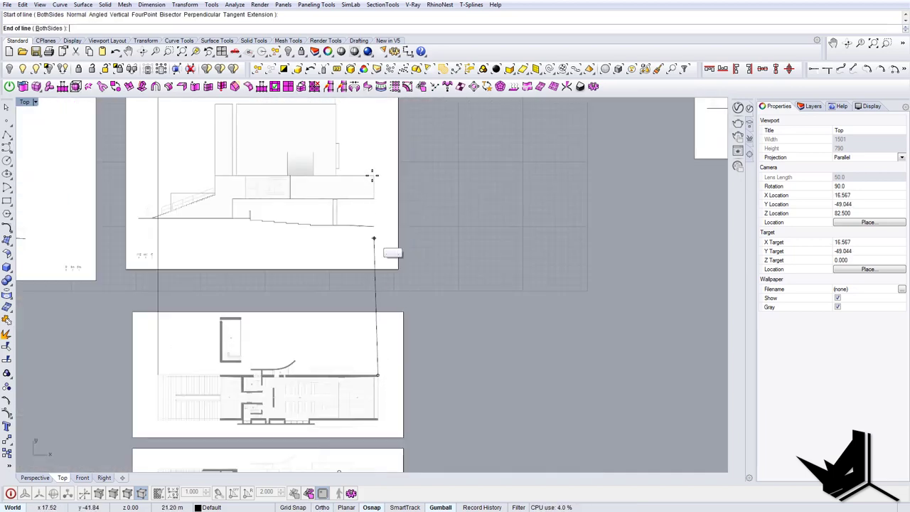
pyautogui.press('Escape')
# Move the mirrored elevation so the foot of its stairs lies on the left-hand guide line
pyautogui.scroll(8, 185, 222)
pyautogui.click(186, 222)
pyautogui.moveTo(189, 224); pyautogui.dragTo(236, 252, button='right')
pyautogui.write('m')
pyautogui.press('Return')
pyautogui.scroll(12, 155, 236)
pyautogui.scroll(5, 165, 249)
pyautogui.click(197, 278)
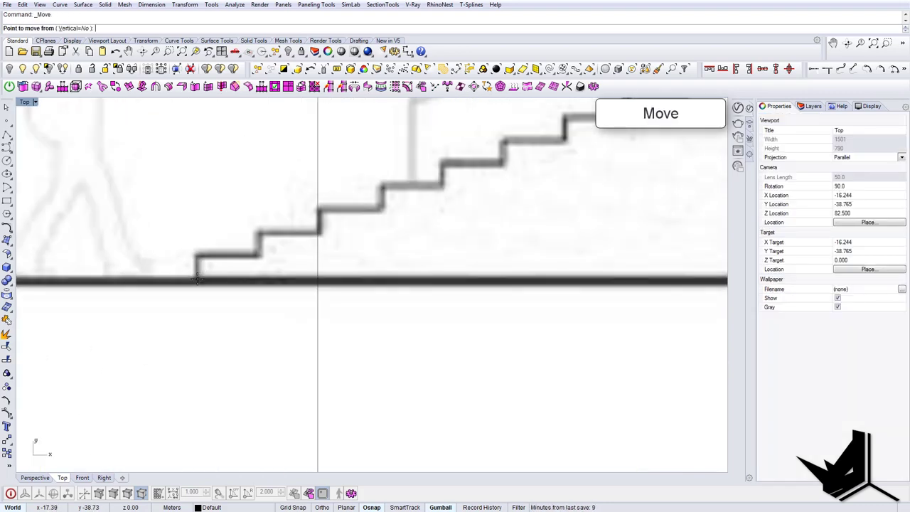
pyautogui.click(318, 295)
pyautogui.scroll(-15, 215, 306)
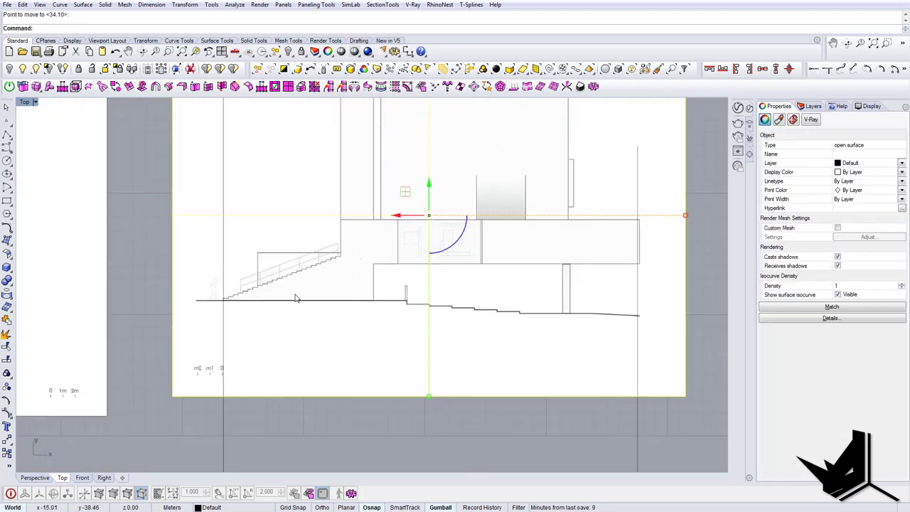
pyautogui.moveTo(620, 229); pyautogui.dragTo(459, 258, button='right')
pyautogui.scroll(8, 466, 256)
pyautogui.scroll(-10, 502, 272)
pyautogui.moveTo(565, 222); pyautogui.dragTo(512, 215)
pyautogui.write('scale')
pyautogui.press('Return')
pyautogui.click(155, 317)
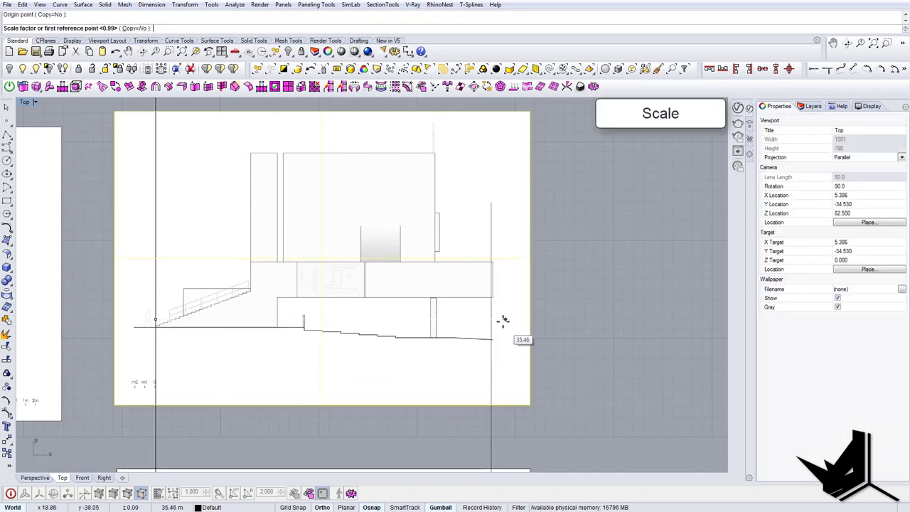
# Scale the elevation from the left-hand guide line so the building's far right wall edge meets the right-hand guide line
pyautogui.write('scale')
pyautogui.press('Return')
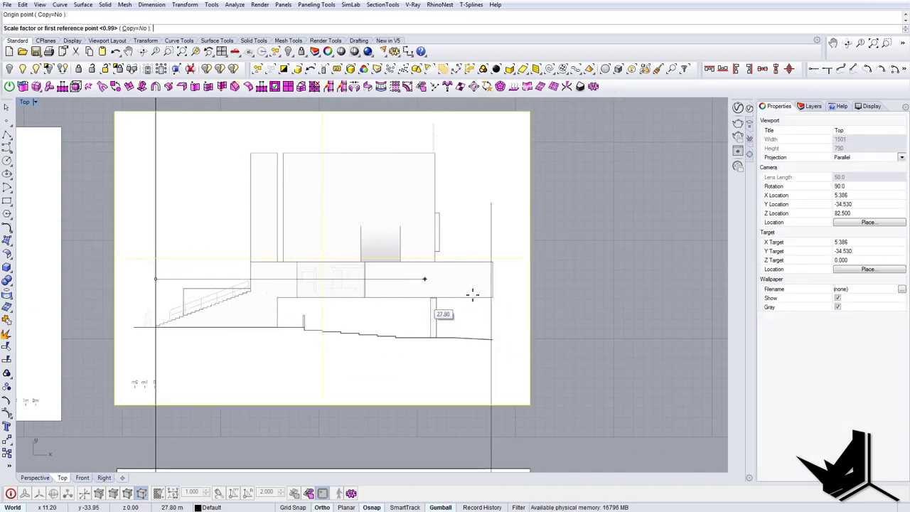
pyautogui.scroll(10, 498, 279)
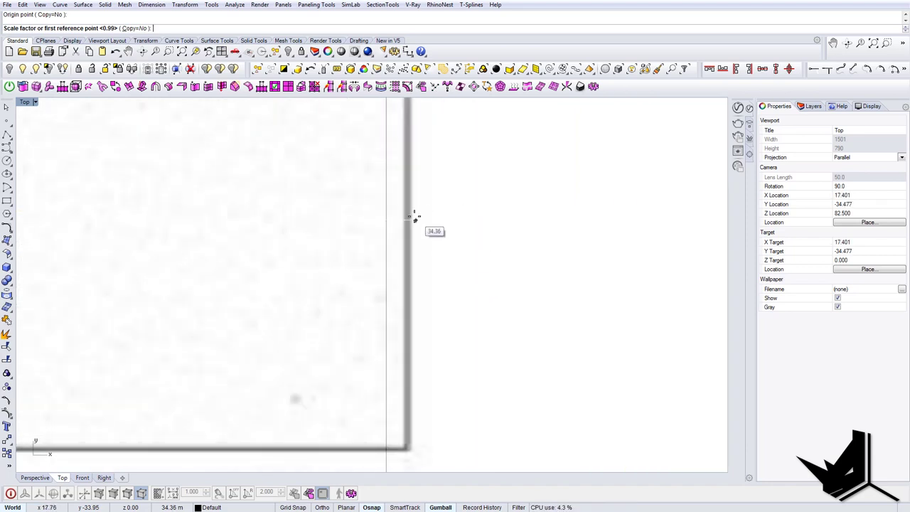
pyautogui.click(387, 220)
pyautogui.scroll(-15, 413, 264)
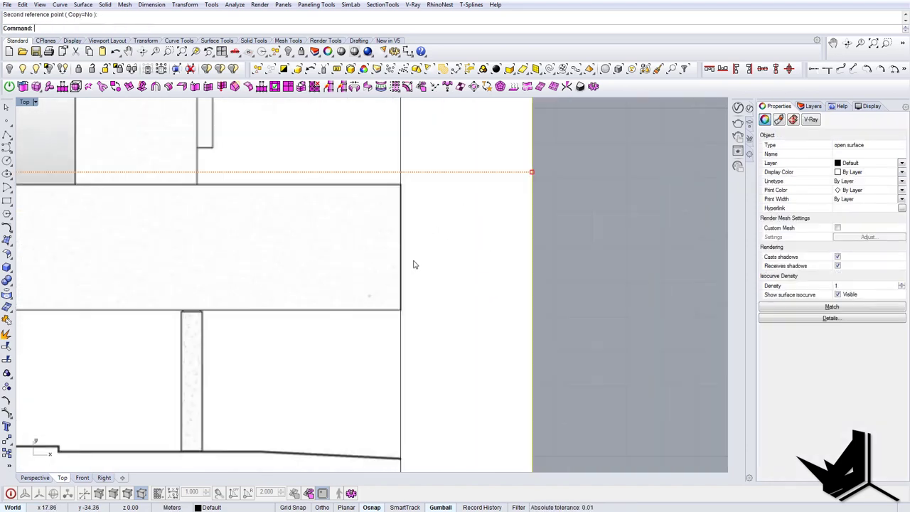
pyautogui.moveTo(419, 260); pyautogui.dragTo(453, 269, button='right')
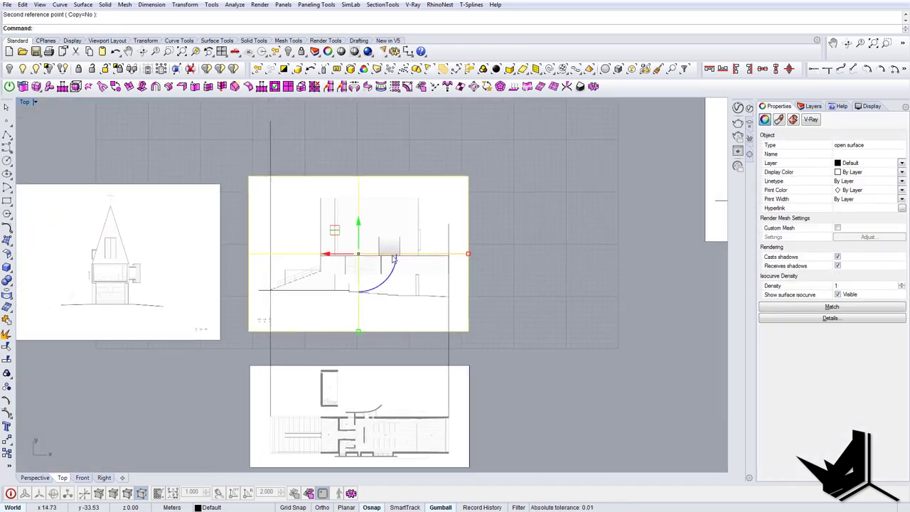
pyautogui.scroll(2, 339, 249)
pyautogui.press('Escape')
pyautogui.moveTo(396, 252); pyautogui.dragTo(397, 274, button='right')
pyautogui.scroll(-4, 476, 250)
pyautogui.moveTo(478, 250); pyautogui.dragTo(459, 257, button='right')
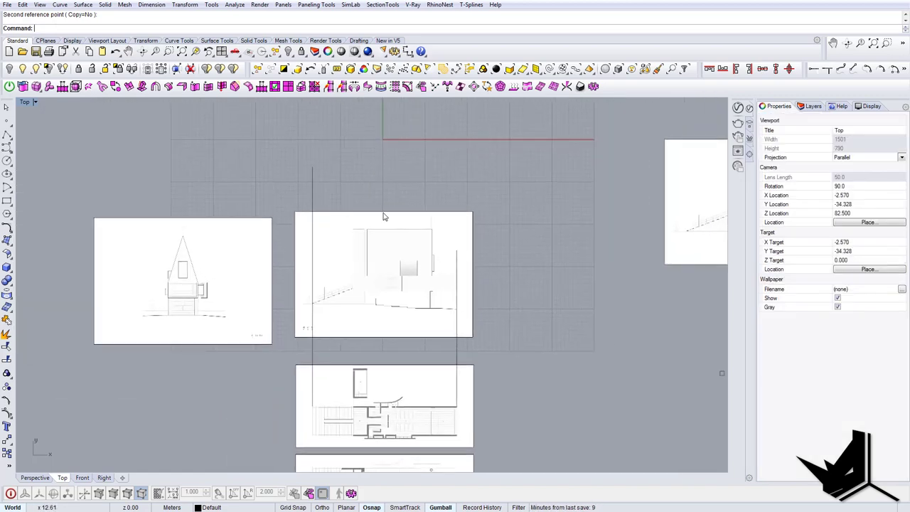
pyautogui.moveTo(308, 183); pyautogui.dragTo(305, 183)
pyautogui.click(431, 230)
pyautogui.scroll(6, 375, 241)
pyautogui.press('Escape')
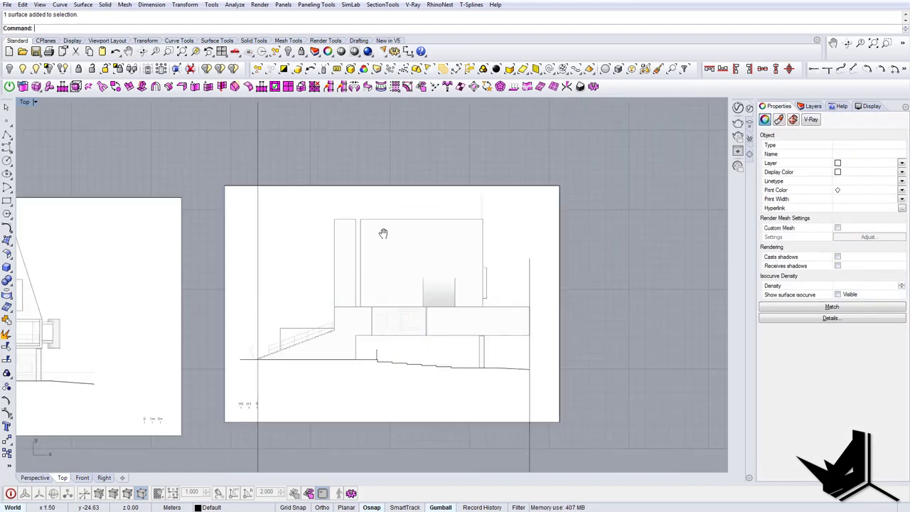
# Draw a rectangle wider than the side elevation's image, reaching from just above the roof to just below the ground line
pyautogui.moveTo(384, 233); pyautogui.dragTo(363, 217, button='right')
pyautogui.write('Re')
pyautogui.click(190, 191)
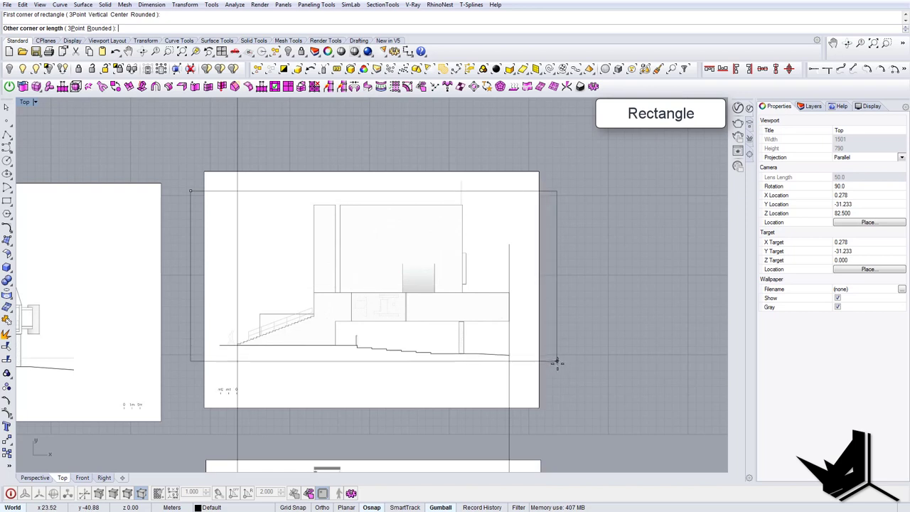
pyautogui.moveTo(554, 304); pyautogui.dragTo(524, 301, button='right')
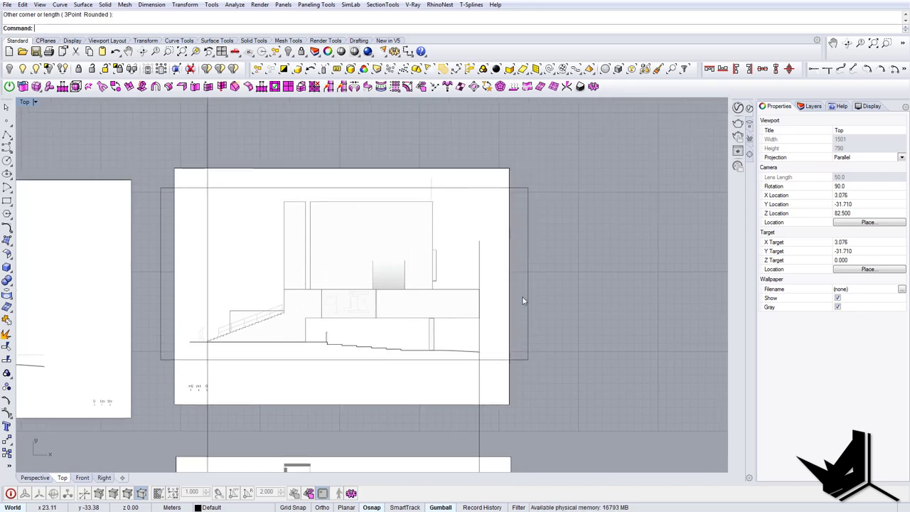
# Trim the elevation image with the rectangle, removing the strips above the roof and below the ground line
pyautogui.write('Trim')
pyautogui.press('Return')
pyautogui.click(510, 234)
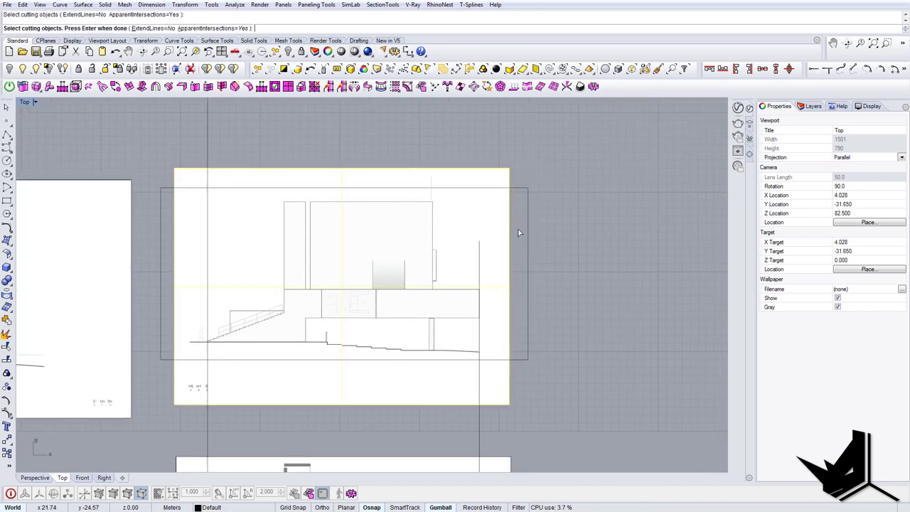
pyautogui.click(528, 229)
pyautogui.press('Return')
pyautogui.click(501, 173)
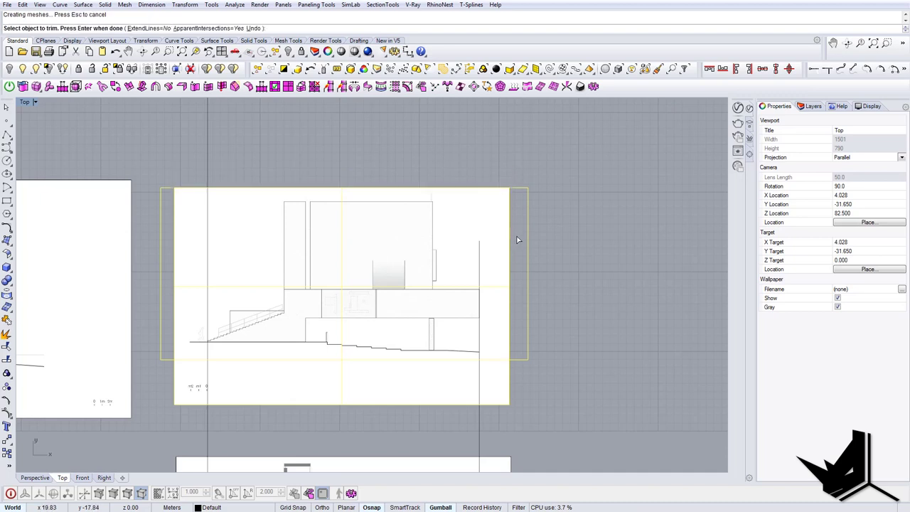
pyautogui.click(489, 390)
pyautogui.press('Return')
# Delete the trimming rectangle and select the trimmed side elevation
pyautogui.click(527, 324)
pyautogui.scroll(-10, 526, 323)
pyautogui.moveTo(512, 327); pyautogui.dragTo(473, 269, button='right')
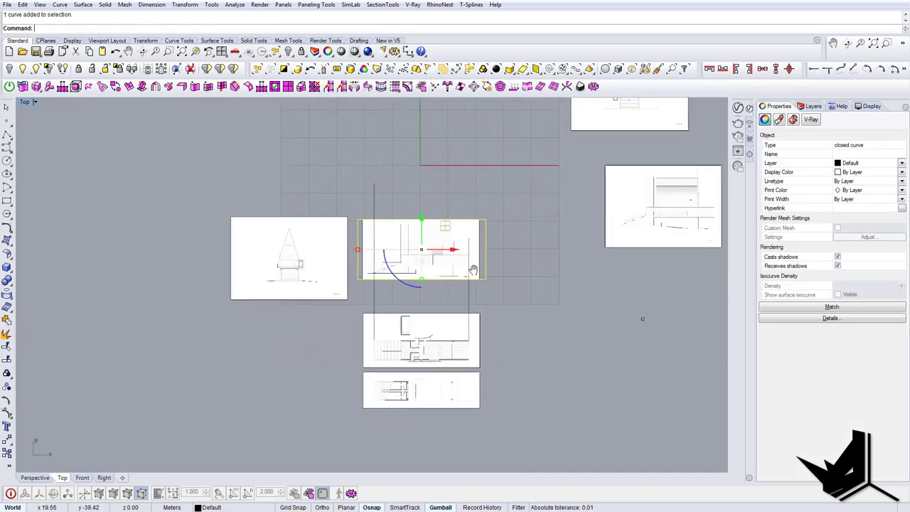
pyautogui.scroll(-3, 428, 255)
pyautogui.scroll(8, 431, 251)
pyautogui.click(424, 256)
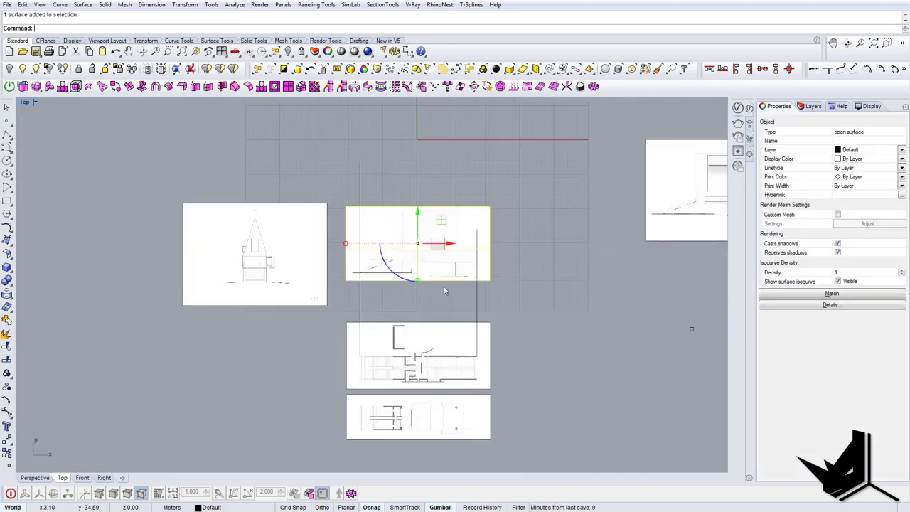
# Dock the Set View toolbar beside the standard tools and switch the viewport to the Perspective view
pyautogui.moveTo(430, 313); pyautogui.dragTo(382, 336, button='right')
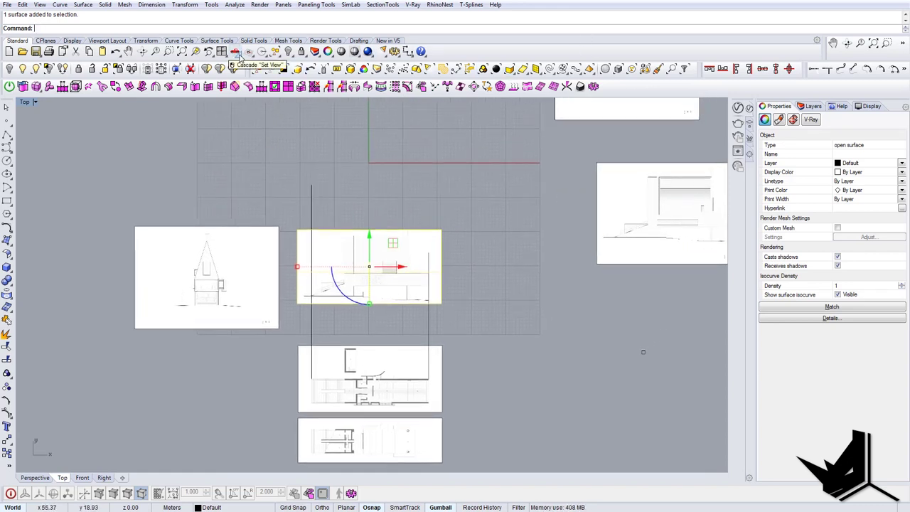
pyautogui.moveTo(507, 40); pyautogui.dragTo(441, 47)
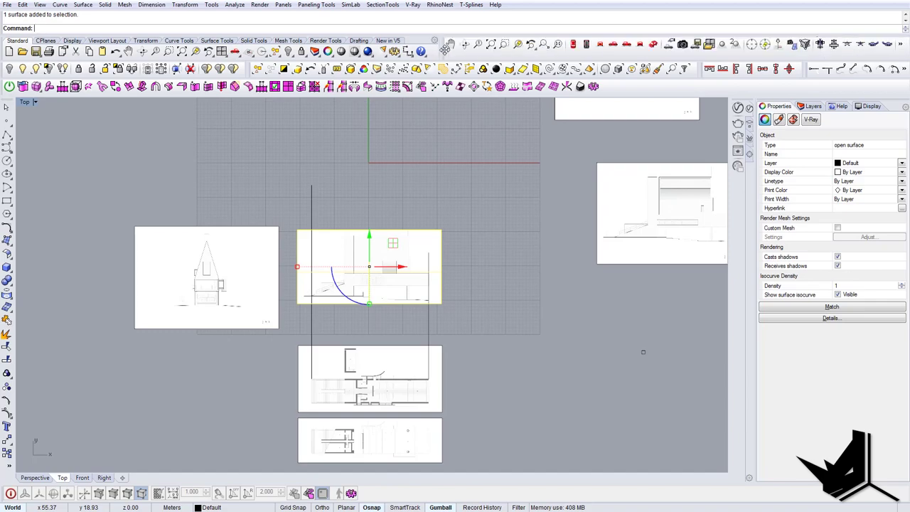
pyautogui.scroll(9, 365, 280)
pyautogui.moveTo(365, 280)
pyautogui.mouseDown(button='right')
pyautogui.moveTo(336, 266)
pyautogui.moveTo(358, 270)
pyautogui.mouseUp(button='right')
# Rotate the trimmed side elevation from lying flat to standing upright
pyautogui.moveTo(413, 262); pyautogui.dragTo(407, 306, button='right')
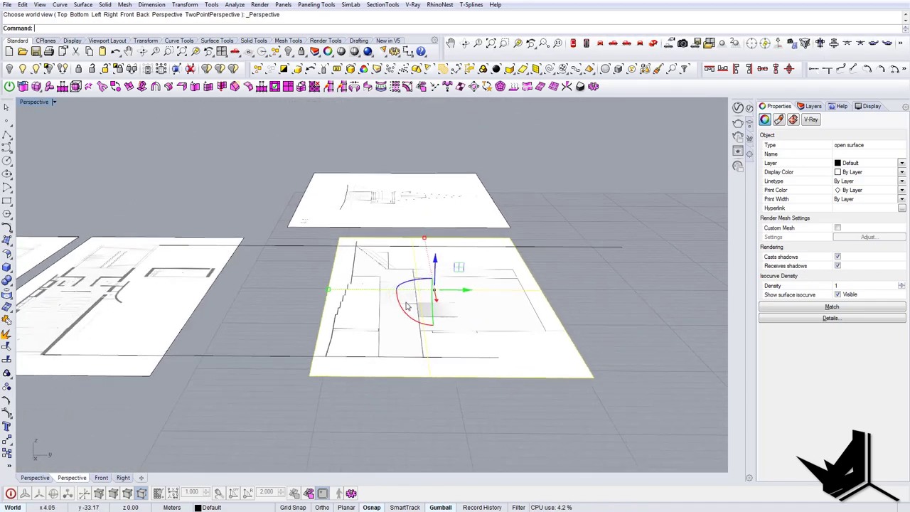
pyautogui.press('Return')
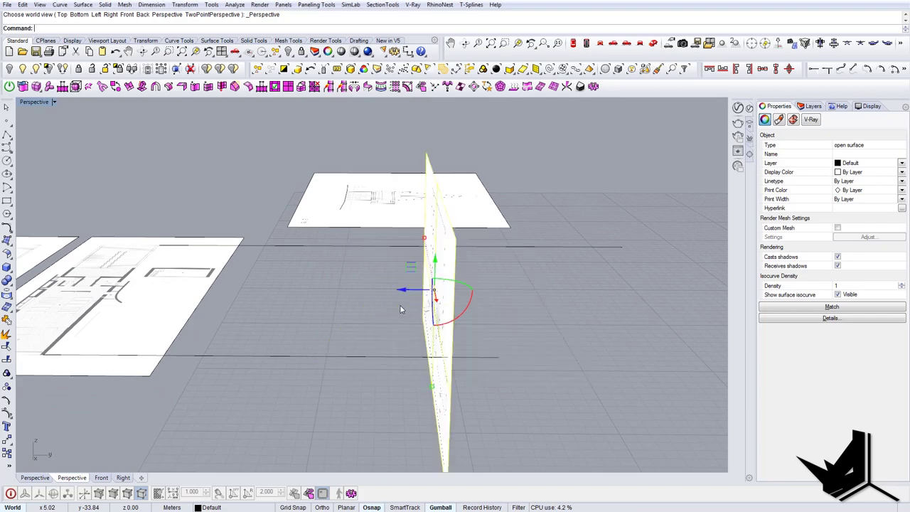
pyautogui.moveTo(377, 310); pyautogui.dragTo(356, 331, button='right')
pyautogui.moveTo(256, 300); pyautogui.dragTo(249, 324, button='right')
pyautogui.scroll(8, 214, 305)
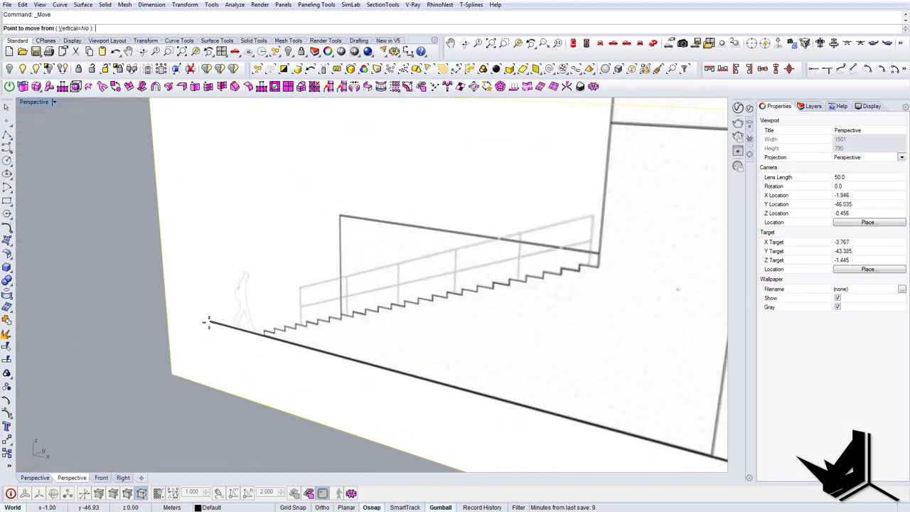
pyautogui.scroll(-12, 238, 319)
pyautogui.moveTo(352, 360); pyautogui.dragTo(413, 313, button='right')
pyautogui.scroll(11, 204, 397)
pyautogui.scroll(-2, 172, 372)
pyautogui.moveTo(177, 368); pyautogui.dragTo(204, 351, button='right')
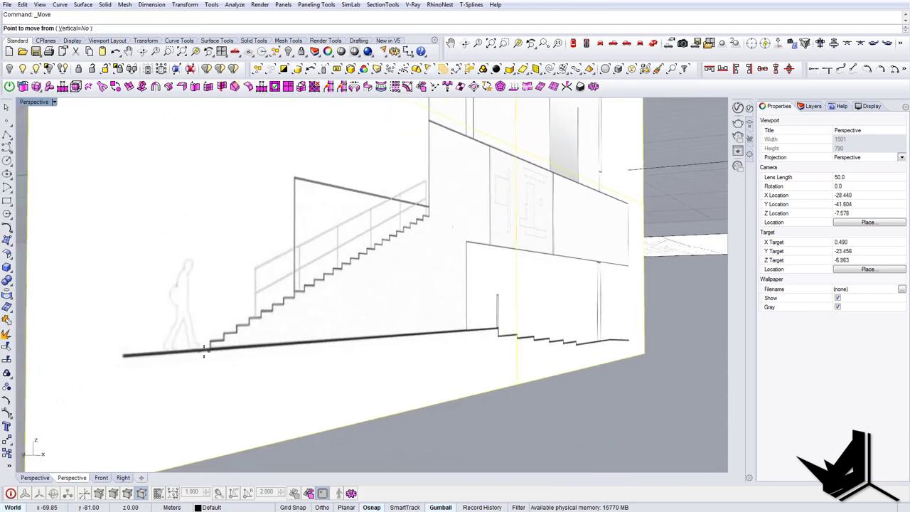
pyautogui.scroll(-11, 130, 357)
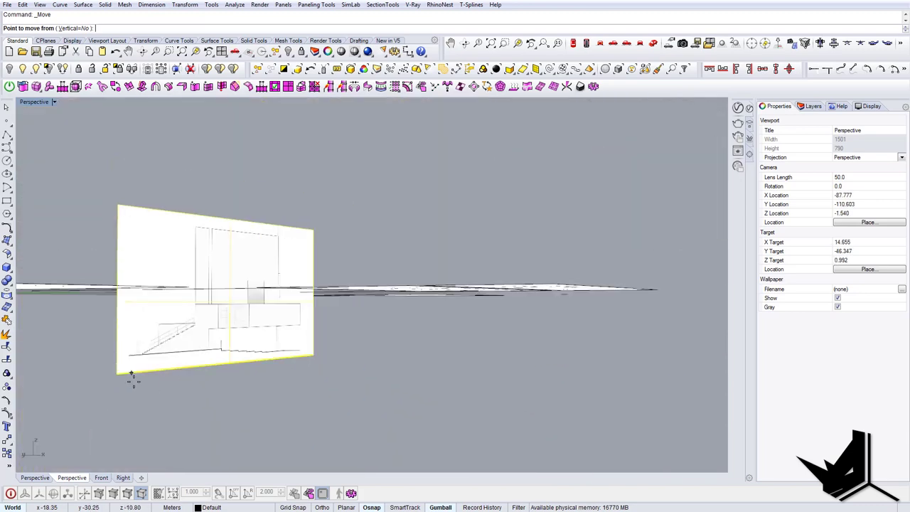
pyautogui.scroll(5, 133, 358)
pyautogui.press('Escape')
# In the Front view, move the upright side elevation by the outer end of its ground line to zero height, entering 0,0,0 as target
pyautogui.click(600, 44)
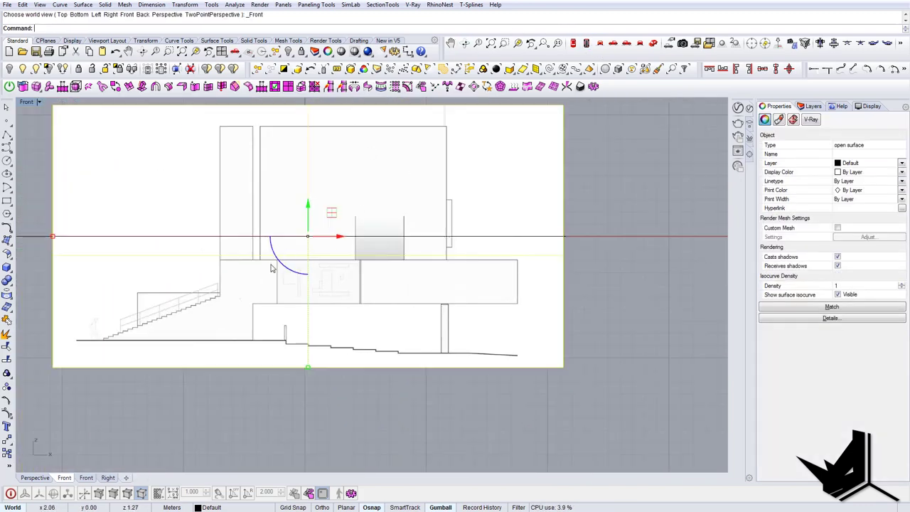
pyautogui.press('Escape')
pyautogui.scroll(8, 100, 340)
pyautogui.scroll(-6, 122, 353)
pyautogui.moveTo(123, 353); pyautogui.dragTo(249, 334, button='right')
pyautogui.click(270, 327)
pyautogui.write('m')
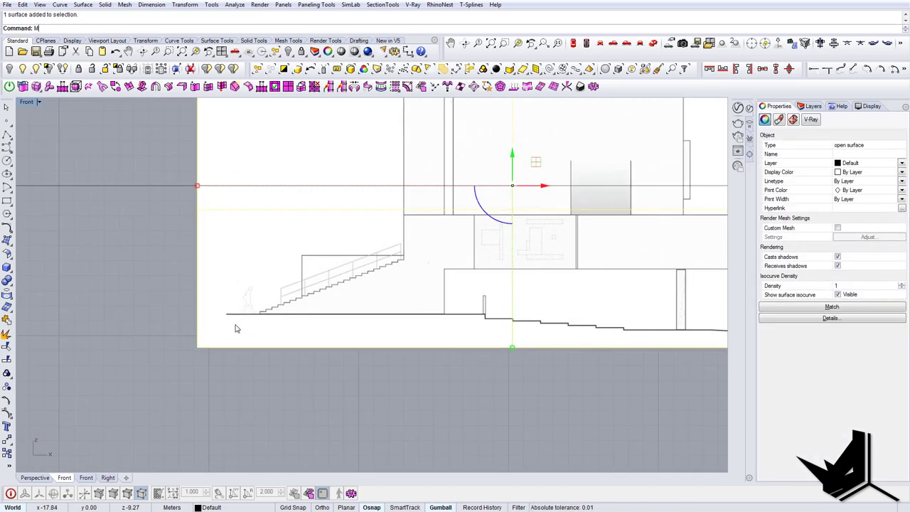
pyautogui.press('Return')
pyautogui.scroll(10, 227, 324)
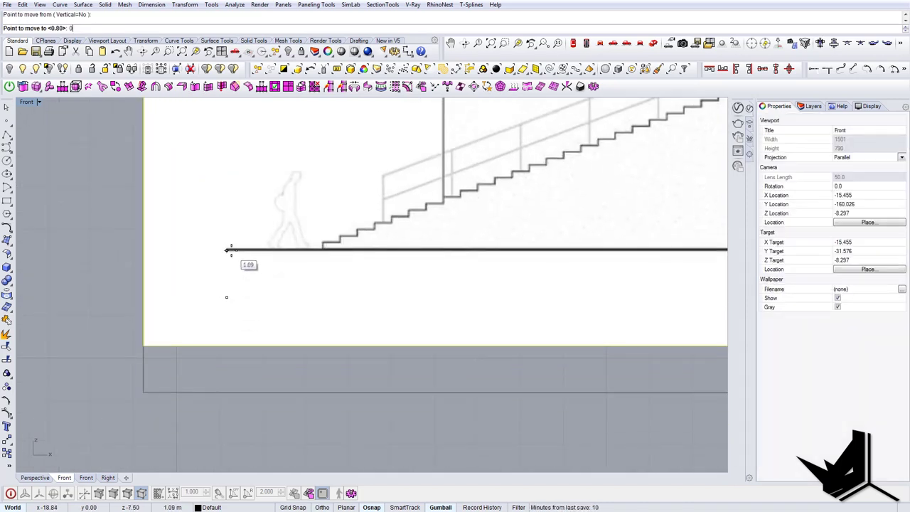
pyautogui.press('Return')
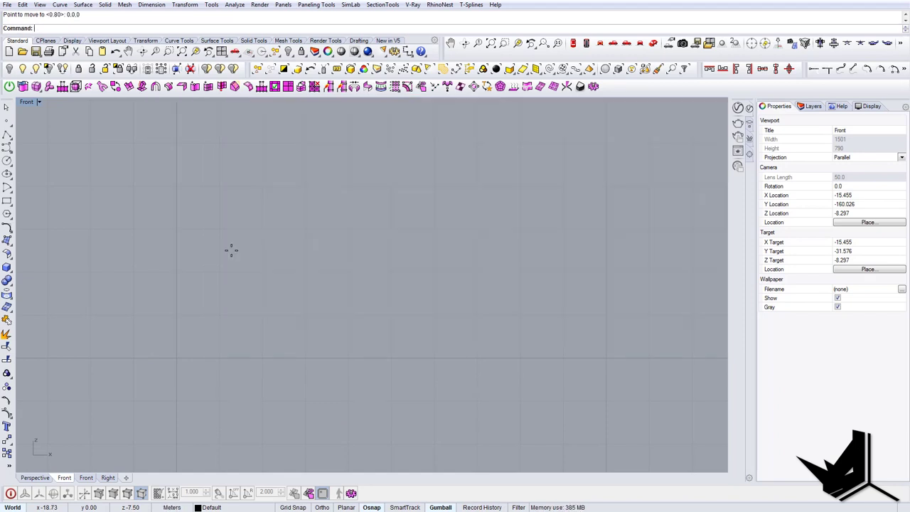
# Examine the side elevation's ground line against the base plane along its full length
pyautogui.scroll(-4, 203, 214)
pyautogui.scroll(4, 235, 206)
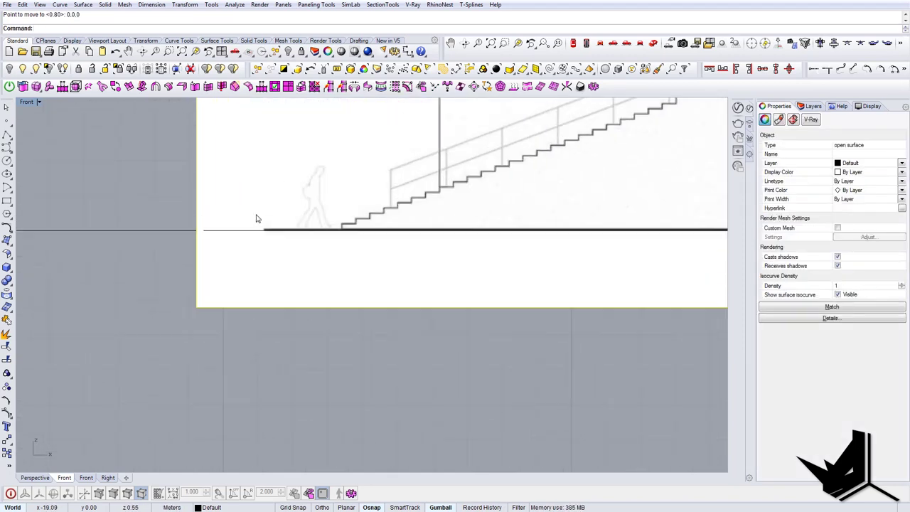
pyautogui.moveTo(530, 243); pyautogui.dragTo(260, 279, button='right')
pyautogui.scroll(-4, 261, 279)
pyautogui.moveTo(521, 278); pyautogui.dragTo(298, 277, button='right')
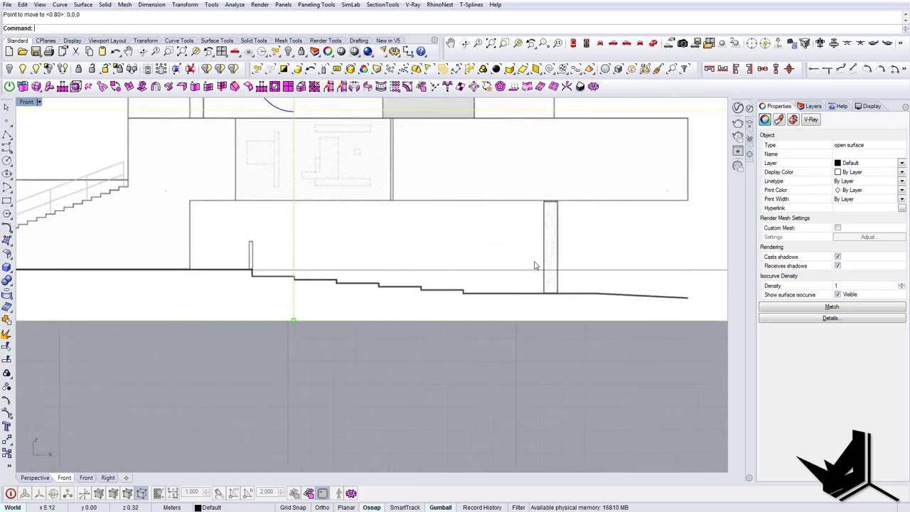
pyautogui.moveTo(470, 276); pyautogui.dragTo(233, 278, button='right')
pyautogui.scroll(-4, 233, 277)
pyautogui.scroll(-2, 348, 271)
pyautogui.moveTo(365, 265); pyautogui.dragTo(504, 297, button='right')
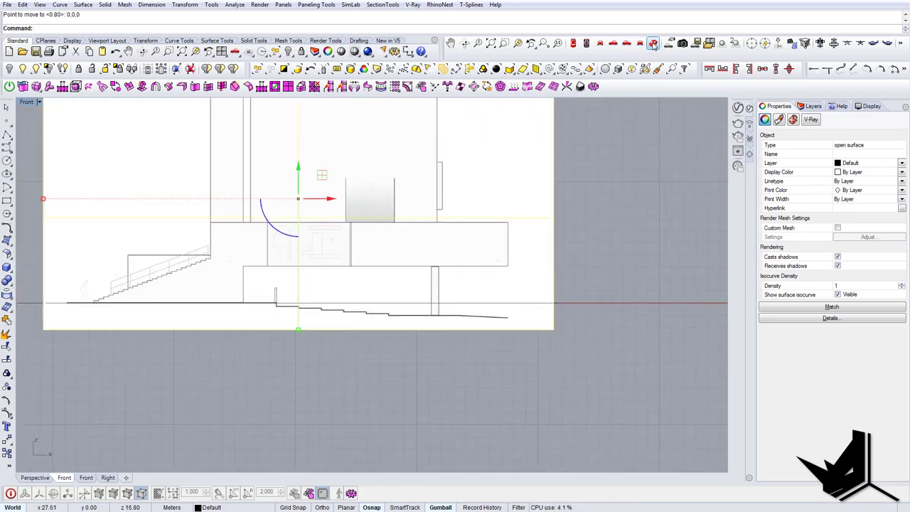
# Switch to the Perspective view and select the longitudinal section drawing lying behind the upright elevation
pyautogui.click(653, 44)
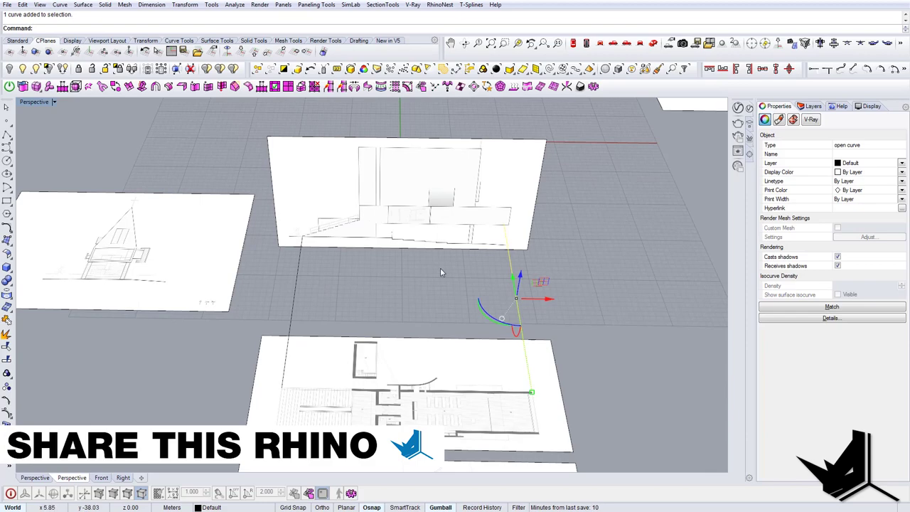
pyautogui.moveTo(440, 267); pyautogui.dragTo(389, 288, button='right')
pyautogui.click(425, 235)
pyautogui.scroll(-3, 427, 294)
pyautogui.click(427, 295)
pyautogui.scroll(-2, 426, 295)
pyautogui.scroll(5, 389, 288)
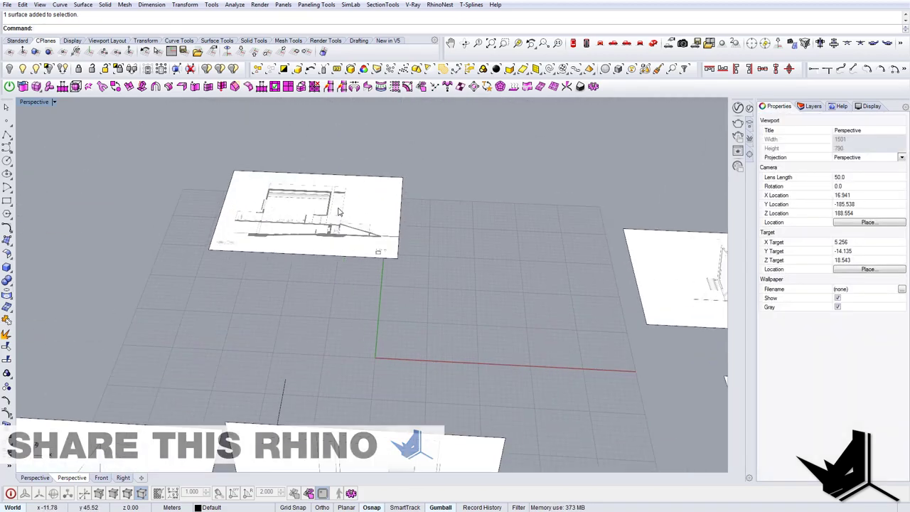
pyautogui.scroll(-5, 389, 288)
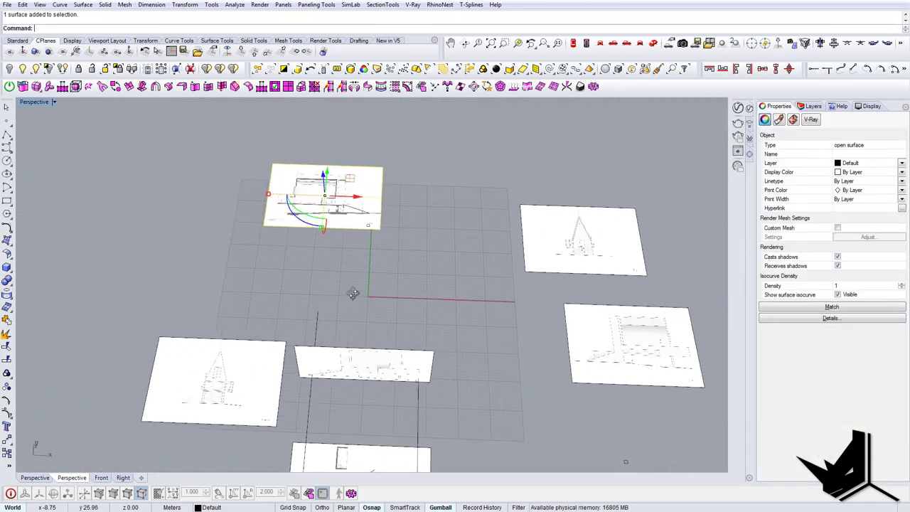
pyautogui.moveTo(353, 293); pyautogui.dragTo(355, 305, button='right')
pyautogui.scroll(8, 324, 183)
pyautogui.scroll(-8, 337, 218)
pyautogui.keyDown('shift'); pyautogui.moveTo(338, 219); pyautogui.dragTo(345, 255, button='right'); pyautogui.keyUp('shift')
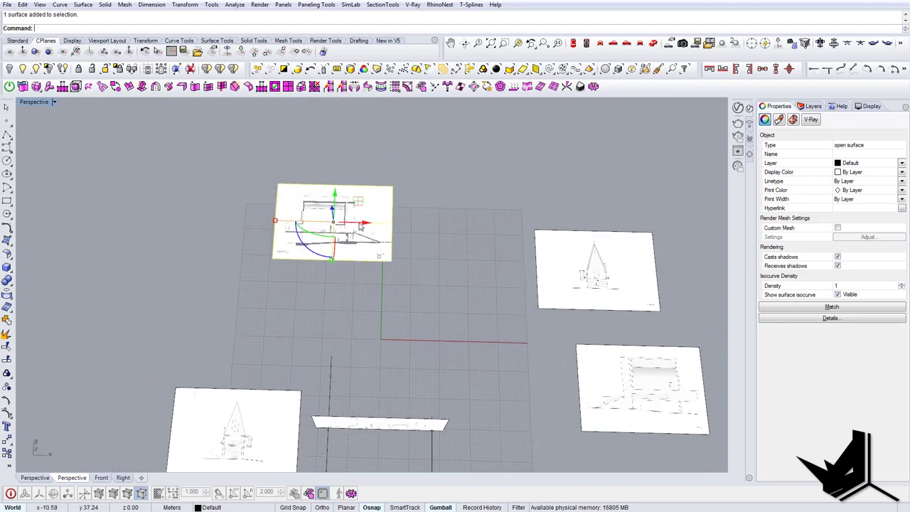
# In the Top view, move the longitudinal section drawing closer to the guide lines above the floor plans
pyautogui.scroll(-6, 364, 139)
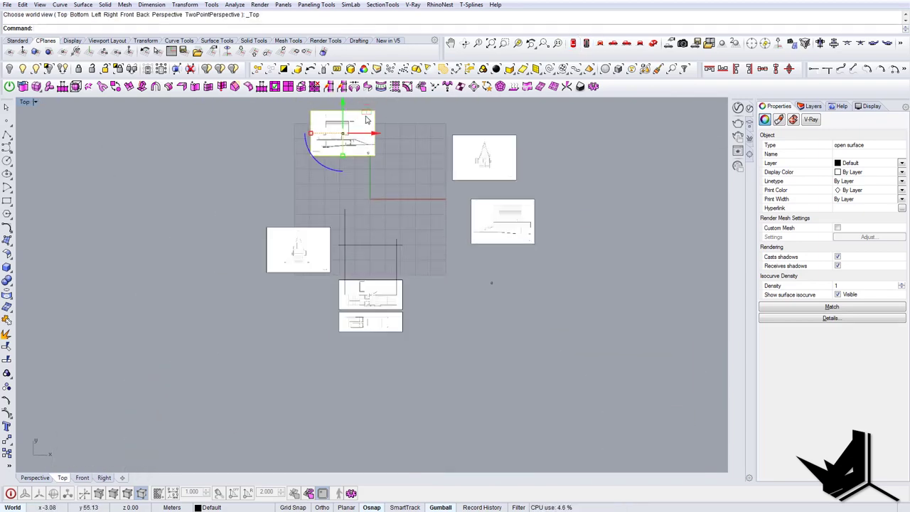
pyautogui.moveTo(366, 113); pyautogui.dragTo(402, 176)
pyautogui.scroll(10, 369, 215)
pyautogui.scroll(2, 369, 216)
# Mirror the section drawing without copying about a vertical axis through the middle of its top edge
pyautogui.write('M')
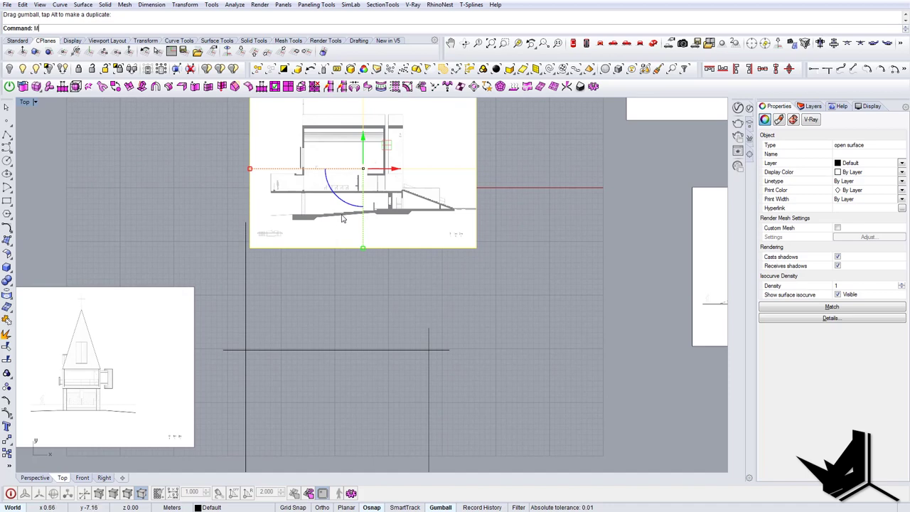
pyautogui.write('irror')
pyautogui.press('Return')
pyautogui.moveTo(358, 180); pyautogui.dragTo(362, 231, button='right')
pyautogui.click(367, 140)
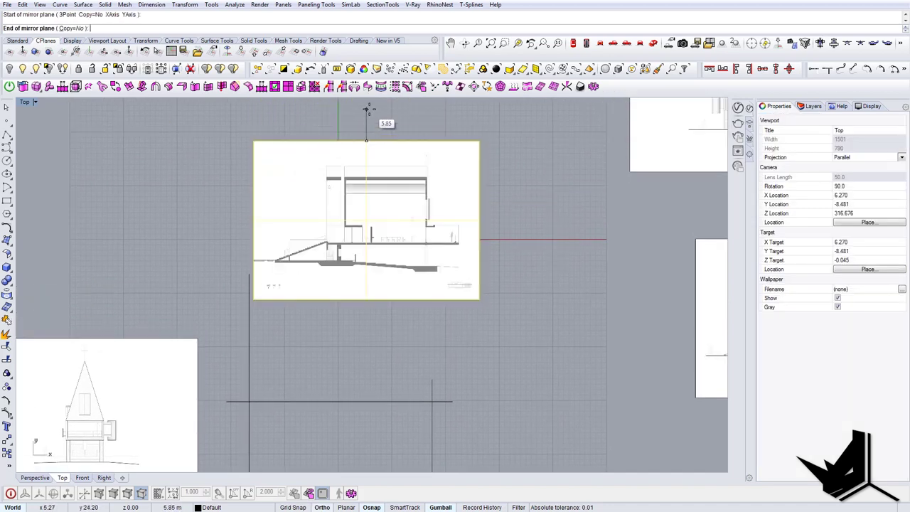
pyautogui.scroll(4, 340, 256)
pyautogui.click(340, 255)
pyautogui.moveTo(308, 288); pyautogui.dragTo(305, 259, button='right')
pyautogui.write('m')
pyautogui.press('Return')
pyautogui.scroll(12, 238, 238)
pyautogui.scroll(-16, 265, 228)
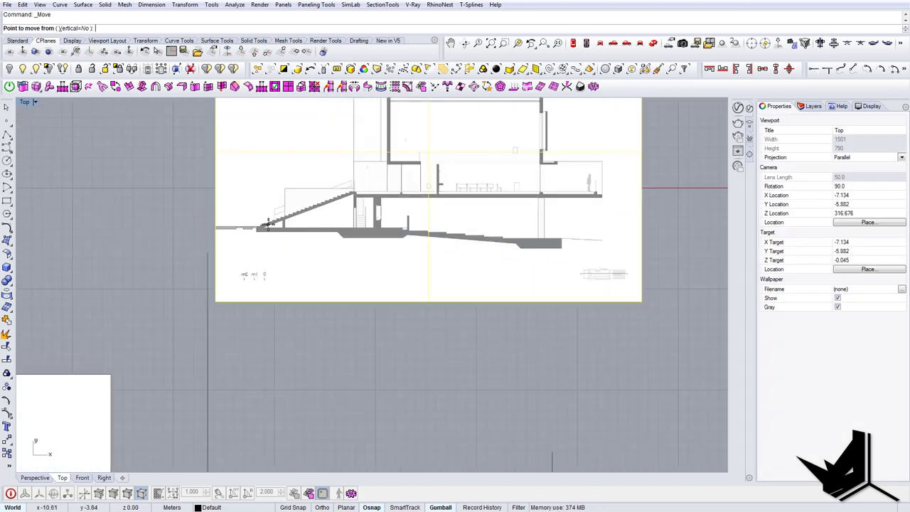
pyautogui.moveTo(413, 268); pyautogui.dragTo(340, 220, button='right')
pyautogui.press('Escape')
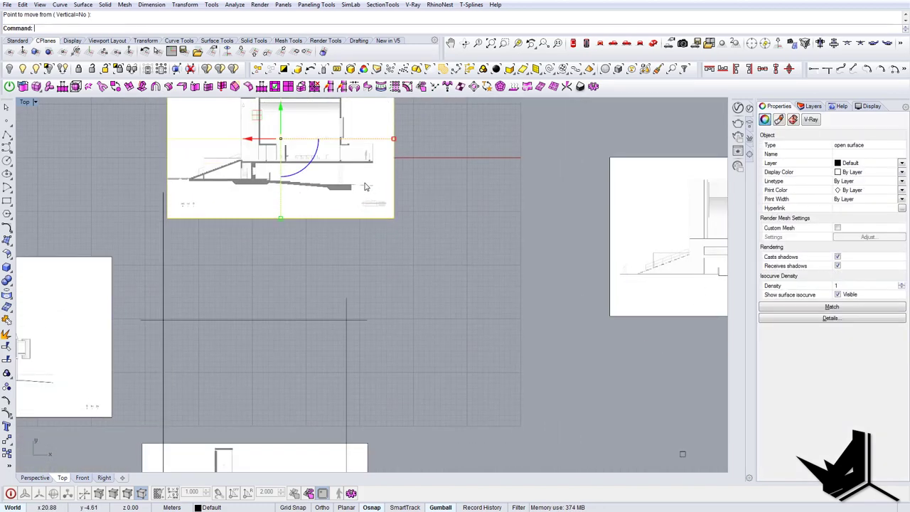
# Move the section drawing by the upper outer corner of its terrace to the upper end of the guide line at the plan's terrace end
pyautogui.moveTo(355, 186); pyautogui.dragTo(347, 210, button='right')
pyautogui.write('m')
pyautogui.press('Return')
pyautogui.scroll(12, 367, 169)
pyautogui.scroll(5, 366, 169)
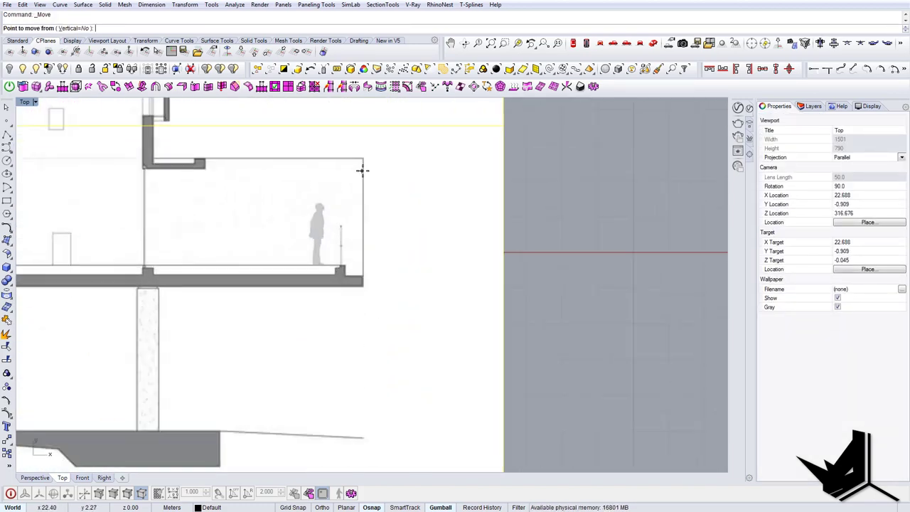
pyautogui.scroll(-18, 362, 158)
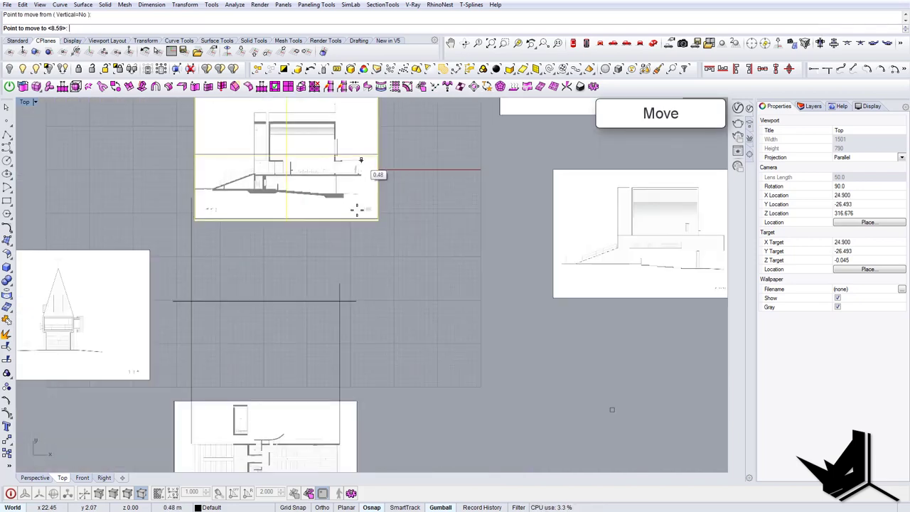
pyautogui.click(341, 286)
pyautogui.scroll(16, 186, 303)
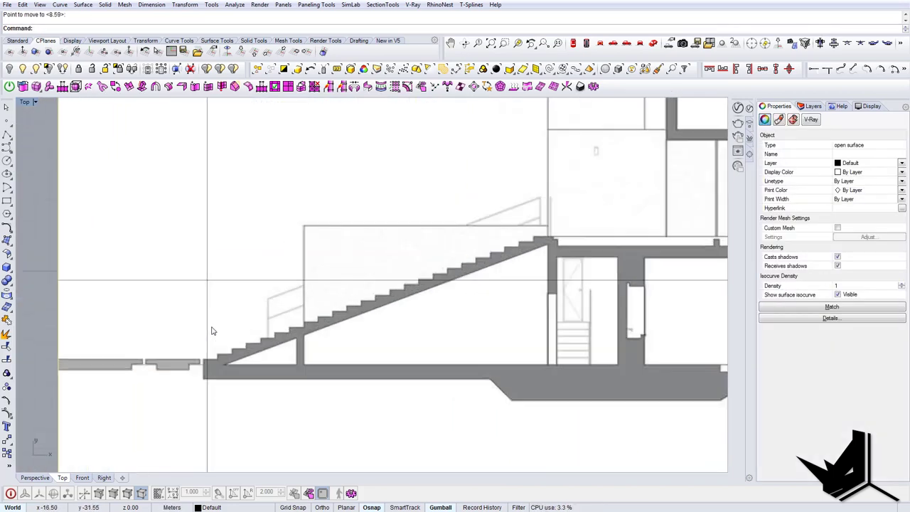
pyautogui.press('Escape')
# Draw a vertical guide line from the top corner of the entrance stair's side wall in the section down across the floor plan's stair
pyautogui.scroll(-14, 324, 167)
pyautogui.write('line')
pyautogui.press('Return')
pyautogui.scroll(17, 321, 126)
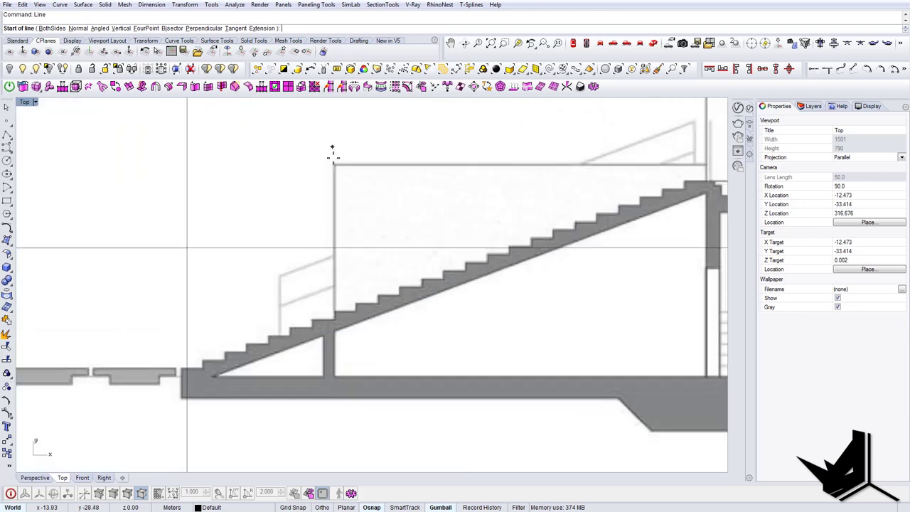
pyautogui.click(334, 165)
pyautogui.scroll(-5, 334, 157)
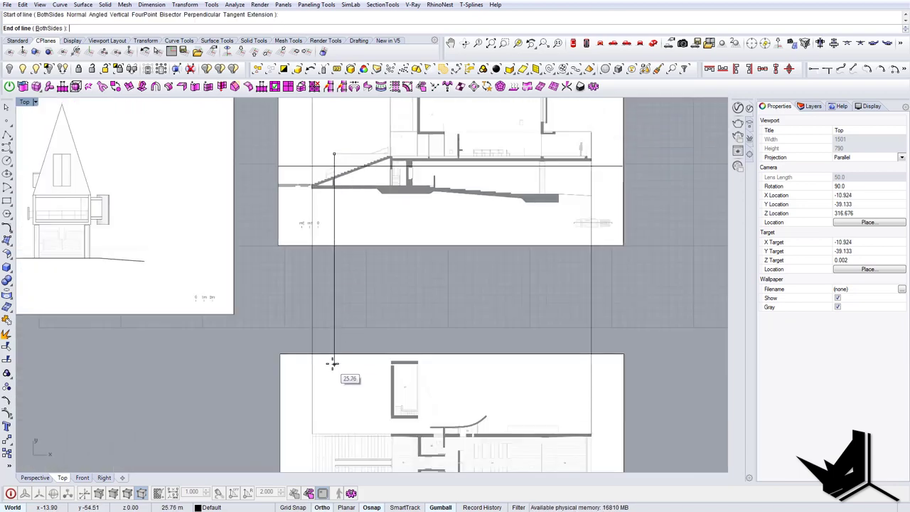
pyautogui.moveTo(334, 420); pyautogui.dragTo(348, 315, button='right')
pyautogui.scroll(10, 340, 373)
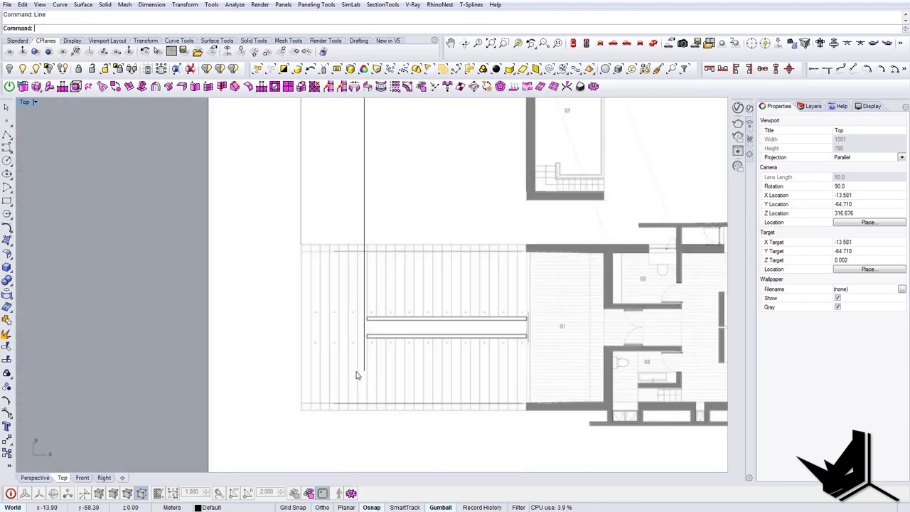
# Compare the stair and terrace guide lines in the section drawing with the matching edges in the floor plan
pyautogui.scroll(-14, 358, 373)
pyautogui.scroll(10, 365, 359)
pyautogui.scroll(-8, 368, 379)
pyautogui.moveTo(389, 201); pyautogui.dragTo(381, 243, button='right')
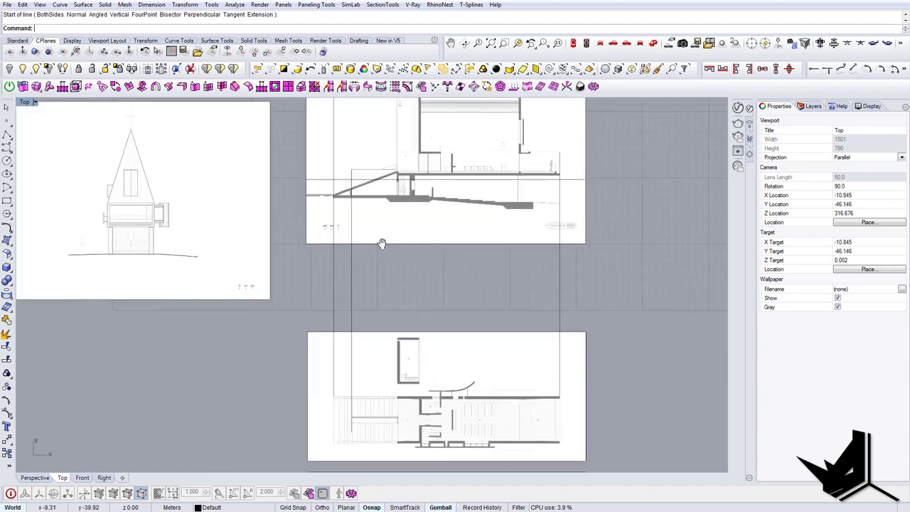
pyautogui.scroll(5, 344, 191)
pyautogui.scroll(-3, 344, 197)
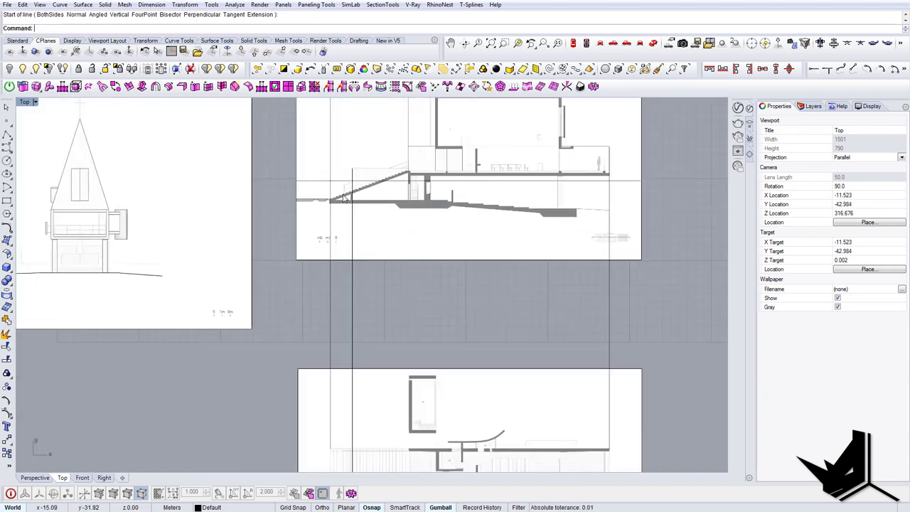
pyautogui.moveTo(500, 205); pyautogui.dragTo(433, 192, button='right')
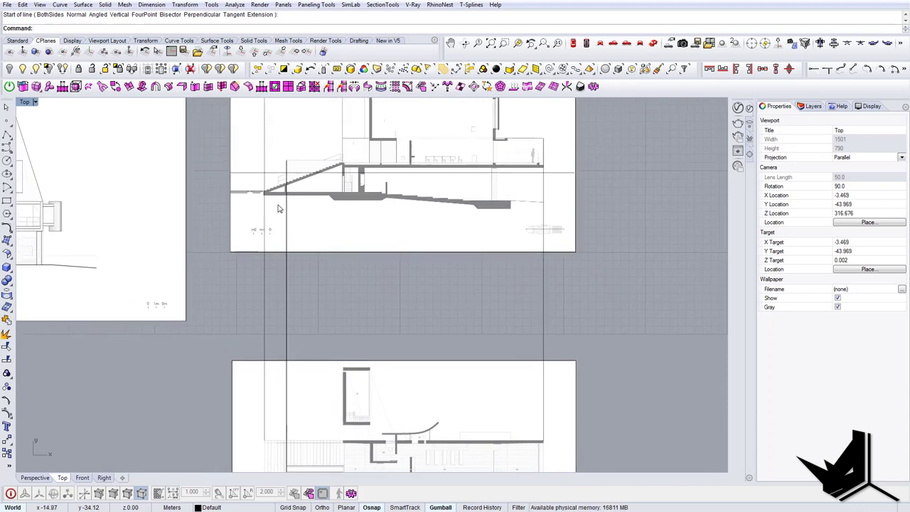
pyautogui.scroll(10, 267, 182)
pyautogui.scroll(10, 261, 213)
pyautogui.scroll(-20, 274, 230)
pyautogui.moveTo(321, 404); pyautogui.dragTo(329, 267, button='right')
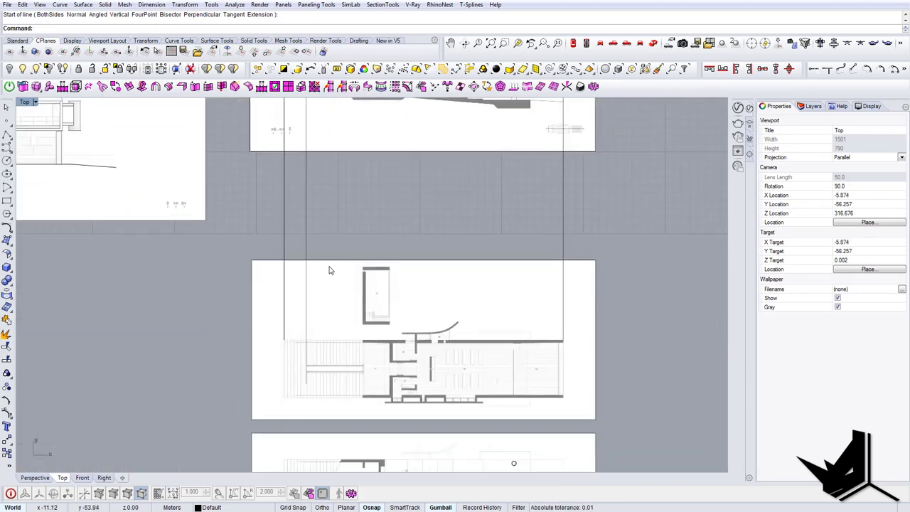
pyautogui.moveTo(354, 189); pyautogui.dragTo(339, 278, button='right')
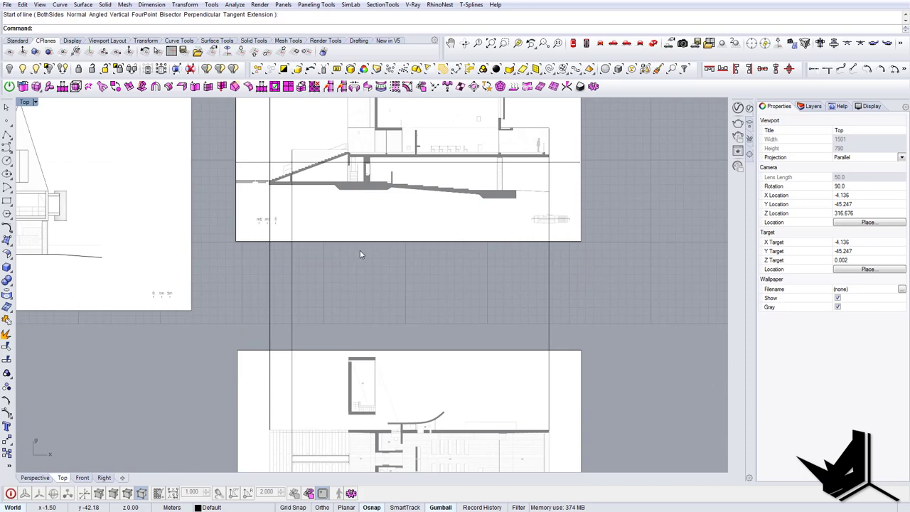
# Draw a rectangle over the narrow tower block beside the main hall in the section drawing and select it
pyautogui.scroll(-3, 360, 253)
pyautogui.scroll(10, 340, 127)
pyautogui.write('Rectangle')
pyautogui.press('Return')
pyautogui.click(325, 130)
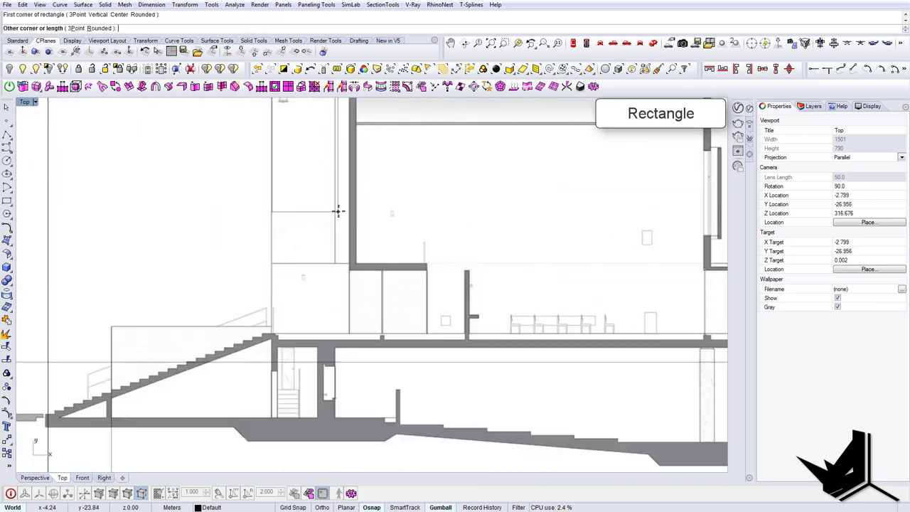
pyautogui.click(335, 212)
pyautogui.click(336, 213)
pyautogui.click(356, 238)
# Try to stretch the tower rectangle down to the floor plan with Scale1D to check it against the plan's tower
pyautogui.write('Scale1D')
pyautogui.click(333, 264)
pyautogui.scroll(-10, 332, 266)
pyautogui.scroll(10, 372, 374)
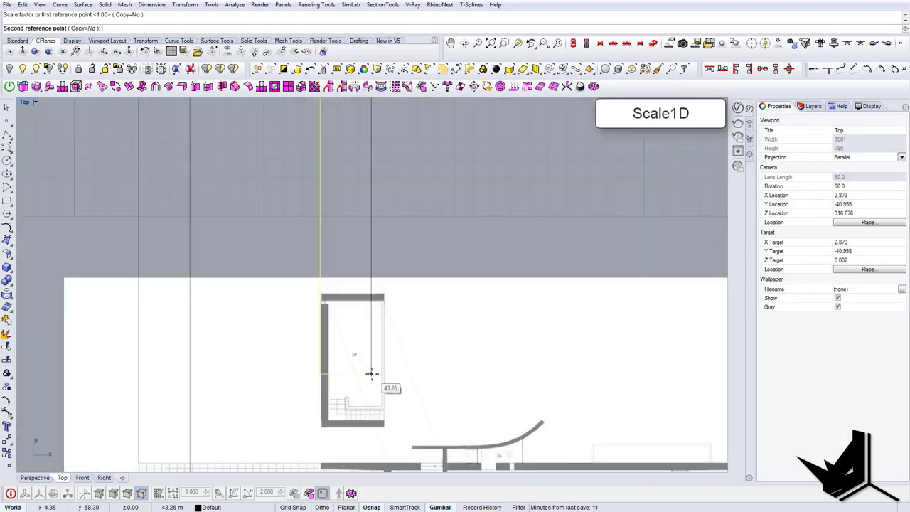
pyautogui.scroll(-4, 372, 374)
pyautogui.moveTo(381, 442); pyautogui.dragTo(366, 290, button='right')
pyautogui.scroll(8, 371, 315)
pyautogui.click(366, 425)
pyautogui.scroll(-12, 366, 424)
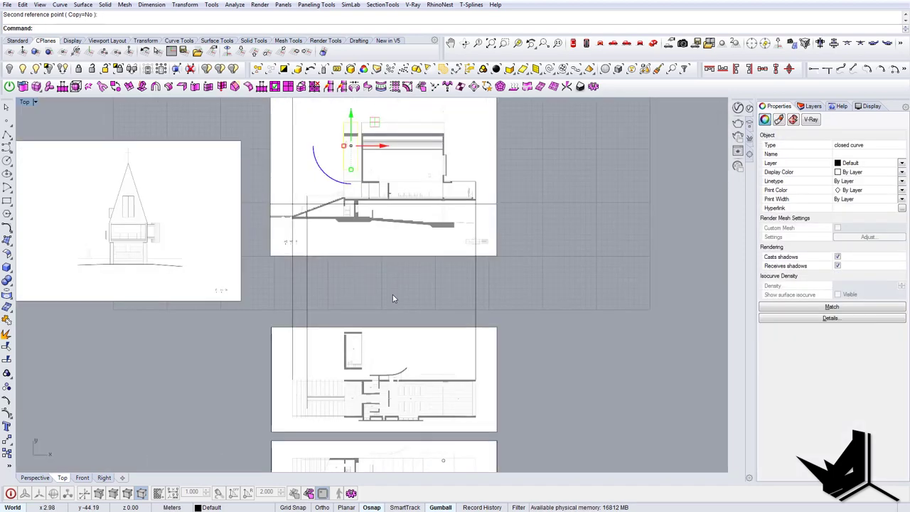
# Move the section drawing together with its stair guide line so the line meets the ends of the stair walls in the floor plan
pyautogui.scroll(10, 341, 211)
pyautogui.scroll(-10, 294, 287)
pyautogui.click(293, 288)
pyautogui.keyDown('shift'); pyautogui.click(269, 344); pyautogui.keyUp('shift')
pyautogui.moveTo(274, 358); pyautogui.dragTo(272, 231, button='right')
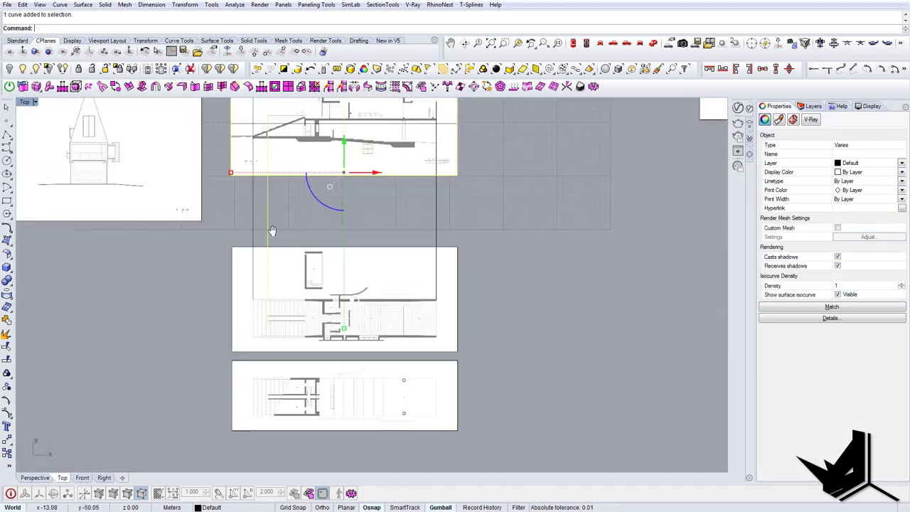
pyautogui.scroll(8, 261, 335)
pyautogui.press('m')
pyautogui.press('Return')
pyautogui.click(270, 278)
pyautogui.scroll(15, 274, 281)
pyautogui.scroll(5, 260, 308)
pyautogui.click(228, 316)
pyautogui.scroll(-14, 226, 342)
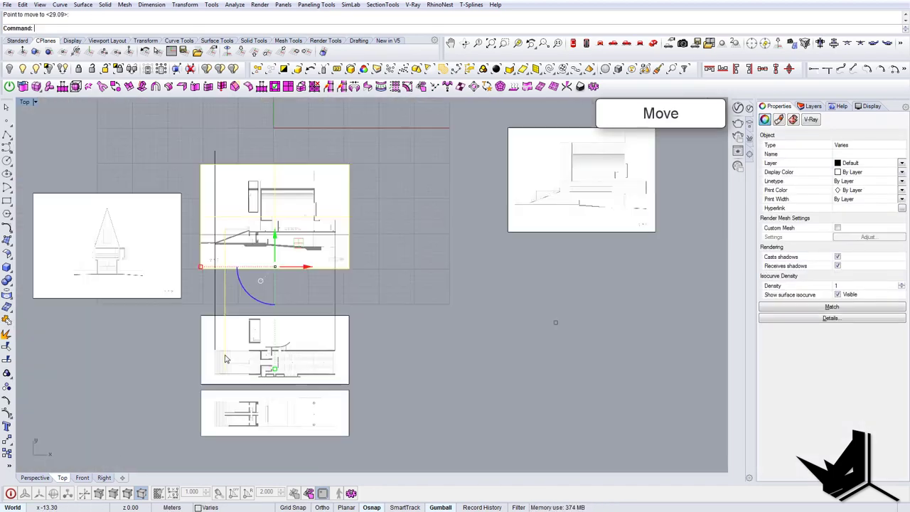
# Scale the section drawing from the foot of its stair so its terrace end meets the guide line rising from the floor plan
pyautogui.press('Escape')
pyautogui.scroll(8, 217, 256)
pyautogui.scroll(-4, 217, 262)
pyautogui.scroll(3, 587, 258)
pyautogui.scroll(-4, 586, 259)
pyautogui.click(345, 229)
pyautogui.write('scale')
pyautogui.press('Return')
pyautogui.click(220, 286)
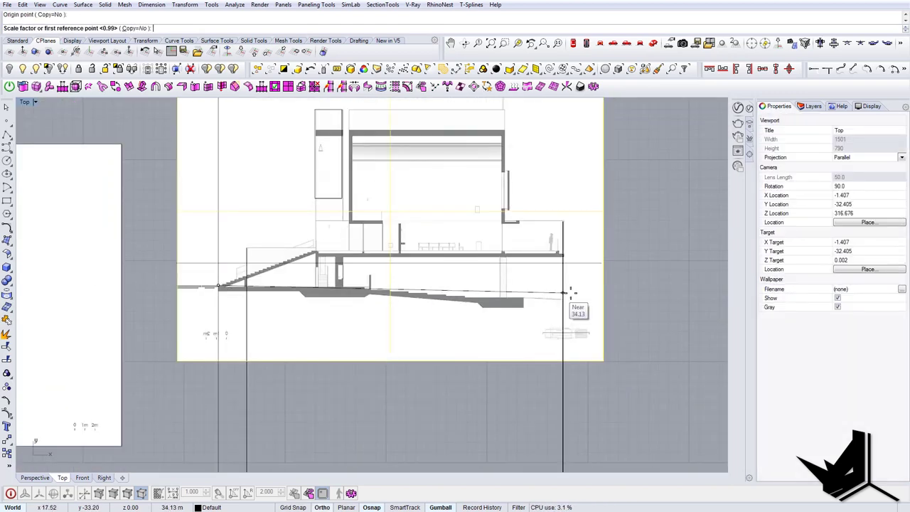
pyautogui.scroll(18, 571, 262)
pyautogui.click(516, 226)
pyautogui.click(506, 227)
pyautogui.scroll(-17, 577, 283)
# Scale the section drawing once more from the stair-foot guide line to refine its fit, and check it against the floor plan
pyautogui.press('Return')
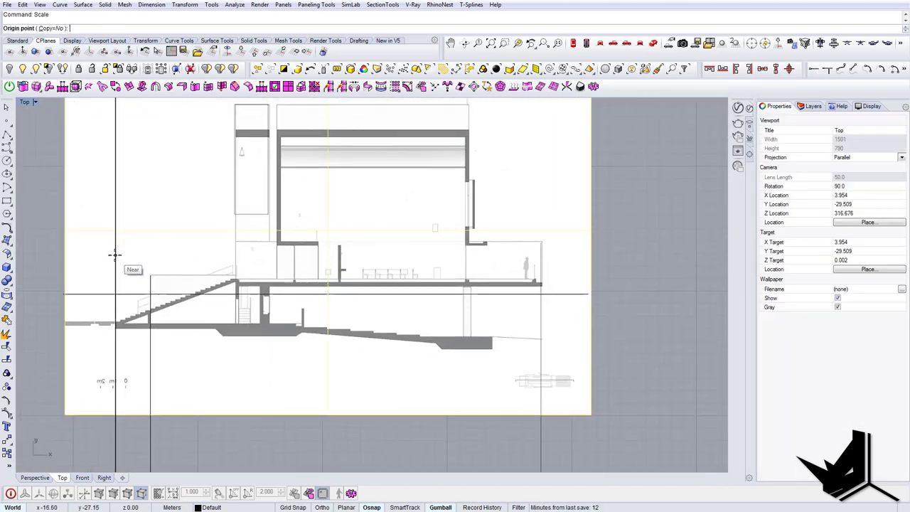
pyautogui.click(115, 253)
pyautogui.scroll(19, 551, 256)
pyautogui.click(462, 303)
pyautogui.click(454, 307)
pyautogui.scroll(-19, 454, 308)
pyautogui.scroll(7, 207, 311)
pyautogui.scroll(-9, 207, 311)
pyautogui.scroll(7, 252, 353)
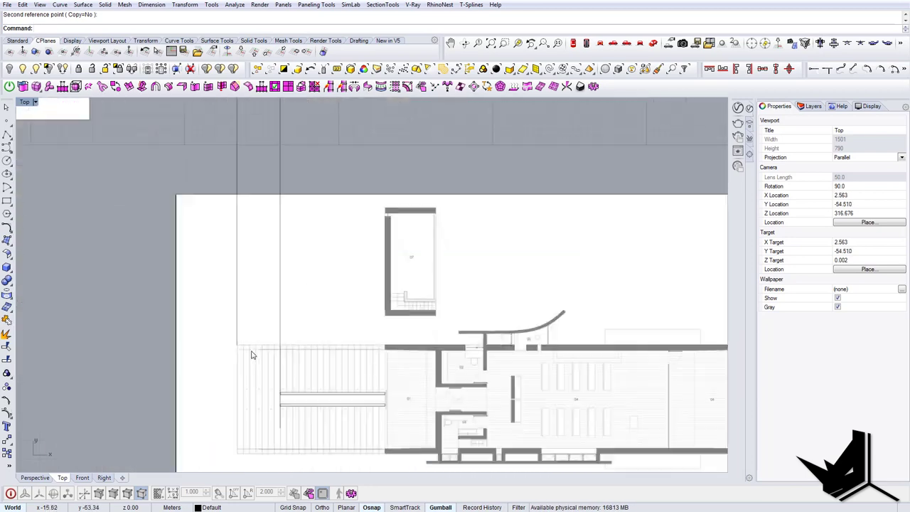
pyautogui.scroll(-9, 252, 354)
pyautogui.scroll(5, 232, 258)
pyautogui.scroll(10, 231, 258)
pyautogui.scroll(-5, 230, 261)
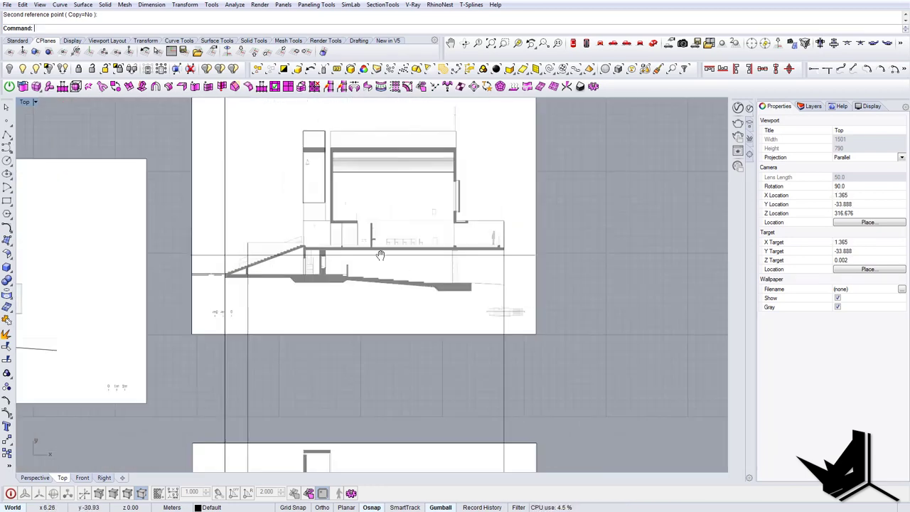
# Delete the stair-wall guide line between the section drawing and the floor plan, keeping the two outer guide lines
pyautogui.moveTo(182, 254); pyautogui.dragTo(214, 283, button='right')
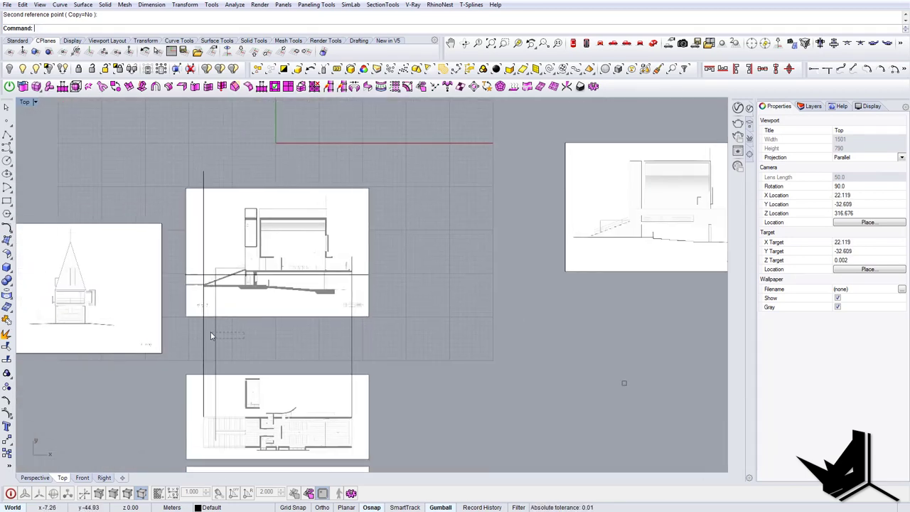
pyautogui.click(212, 335)
pyautogui.moveTo(357, 306); pyautogui.dragTo(363, 316, button='right')
pyautogui.scroll(4, 366, 347)
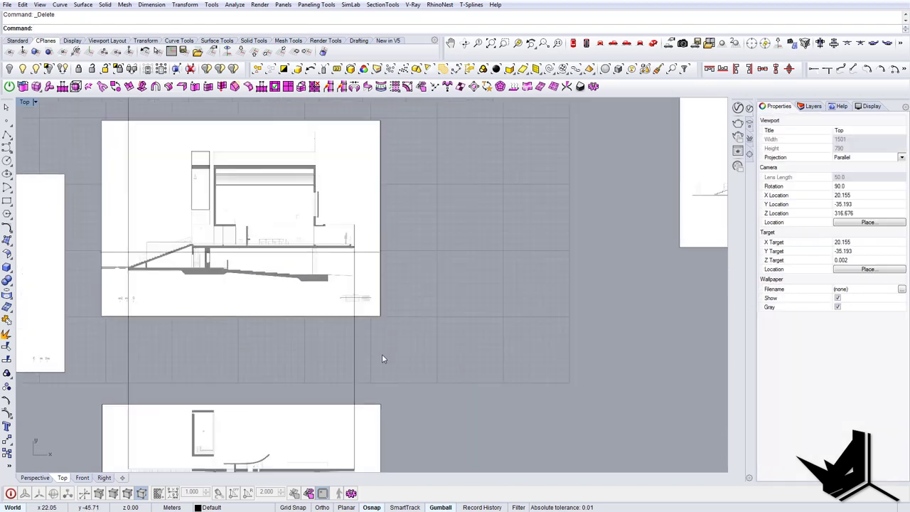
pyautogui.click(354, 340)
pyautogui.scroll(10, 347, 298)
pyautogui.scroll(2, 420, 310)
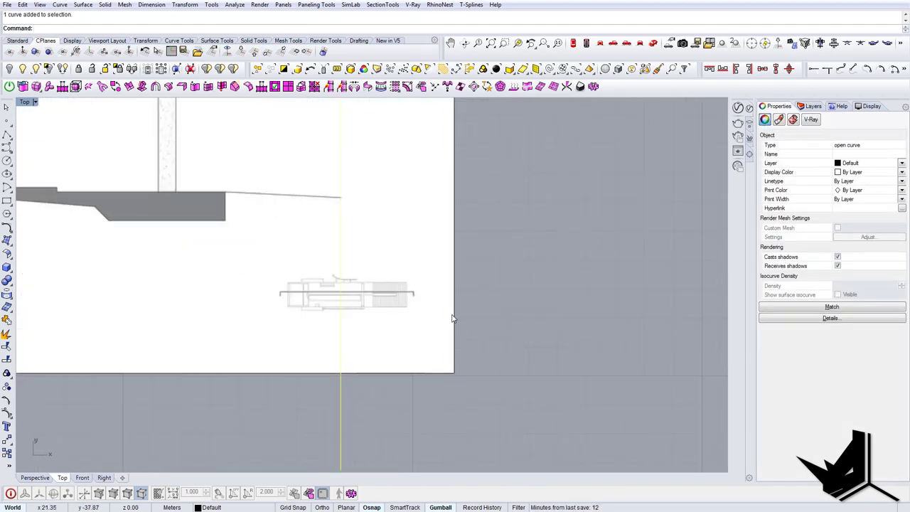
pyautogui.scroll(-6, 452, 319)
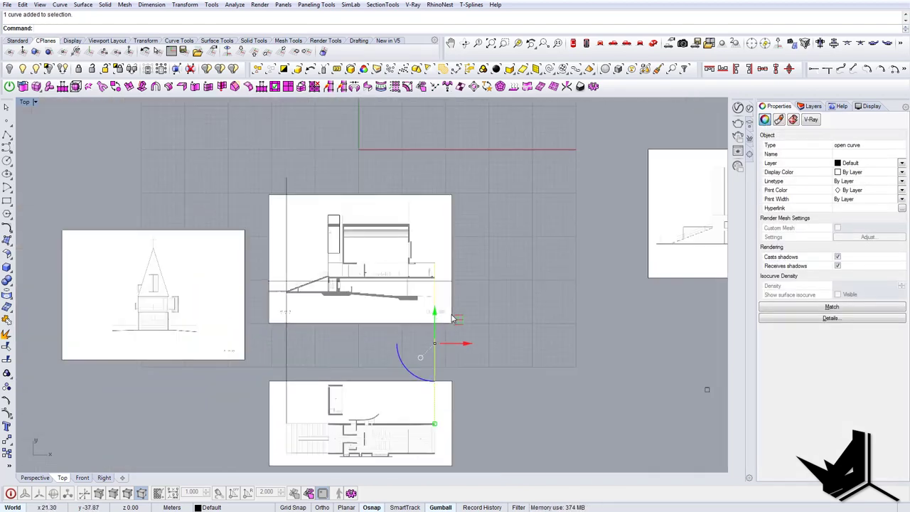
pyautogui.click(345, 330)
# Draw a rectangle around the section drawing that extends past its sides but leaves out its upper and lower margins
pyautogui.moveTo(331, 308); pyautogui.dragTo(306, 306, button='right')
pyautogui.scroll(2, 281, 222)
pyautogui.write('Rectangle')
pyautogui.press('Return')
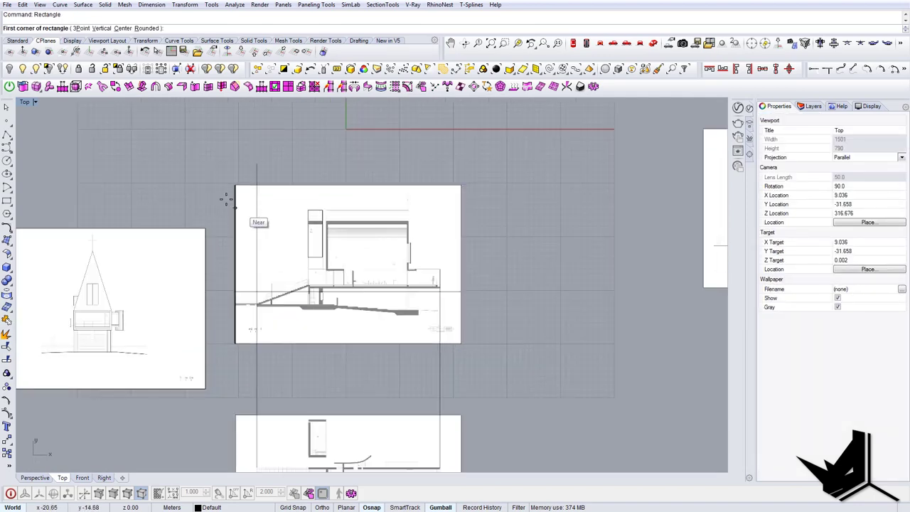
pyautogui.click(225, 202)
pyautogui.scroll(3, 491, 273)
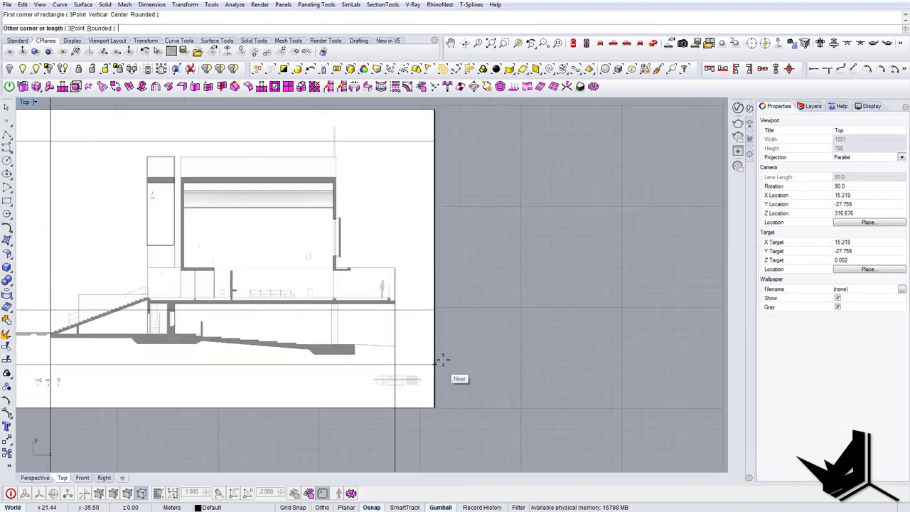
pyautogui.scroll(-7, 448, 356)
pyautogui.rightClick(458, 327)
pyautogui.press('Escape')
# Trim the section drawing's upper and lower margins with the rectangle, and delete the rectangle
pyautogui.scroll(5, 441, 336)
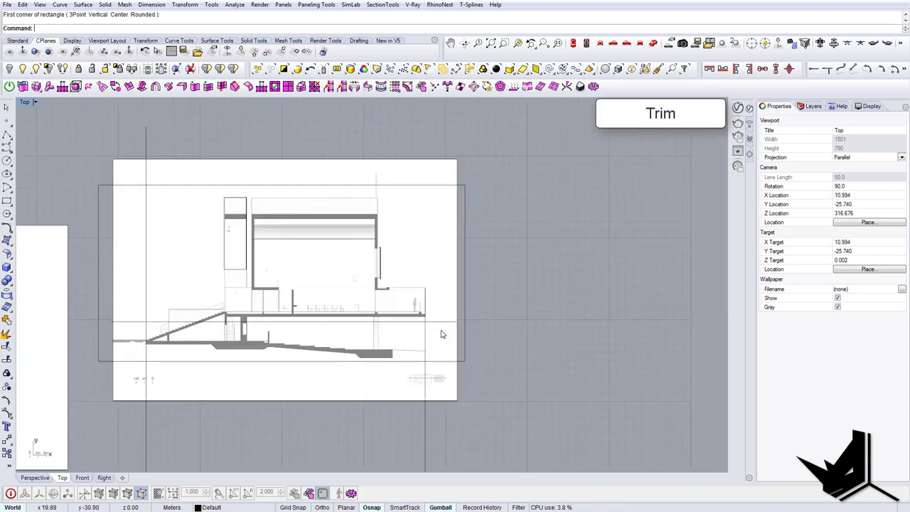
pyautogui.click(466, 358)
pyautogui.click(457, 371)
pyautogui.rightClick(456, 372)
pyautogui.click(448, 379)
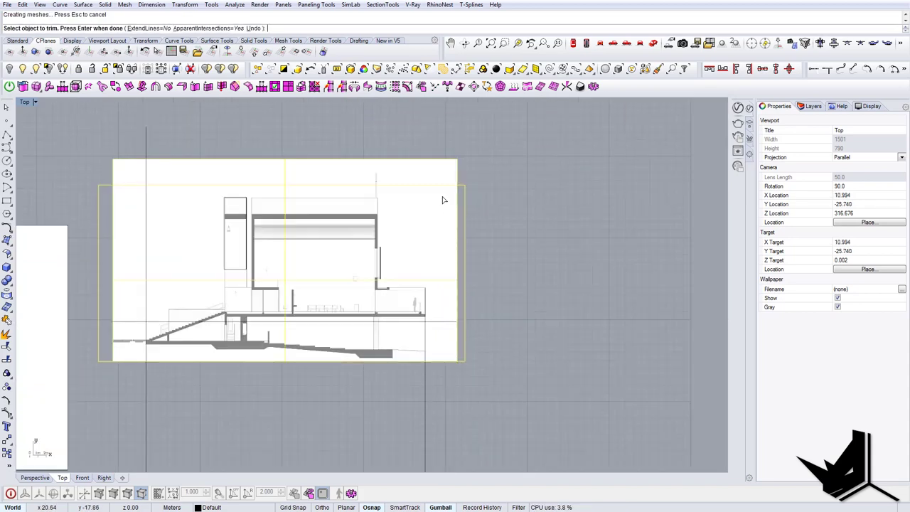
pyautogui.click(436, 173)
pyautogui.press('Return')
pyautogui.click(466, 220)
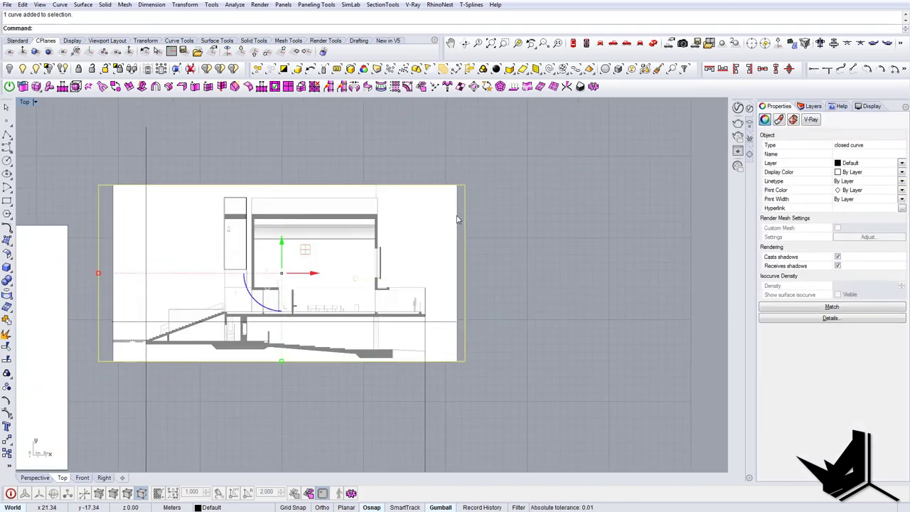
pyautogui.press('Delete')
# Rotate the trimmed section drawing 90 degrees in the perspective view so it stands upright
pyautogui.click(438, 244)
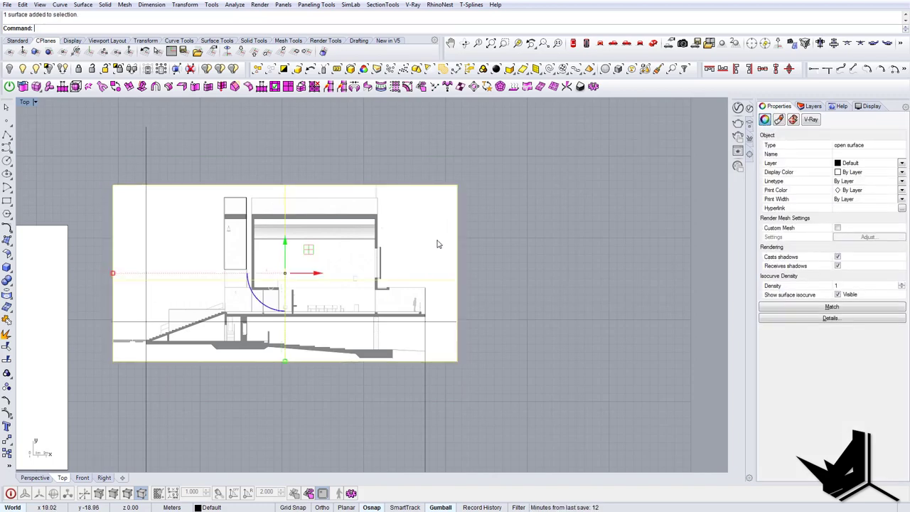
pyautogui.click(654, 44)
pyautogui.moveTo(437, 388); pyautogui.dragTo(297, 386, button='right')
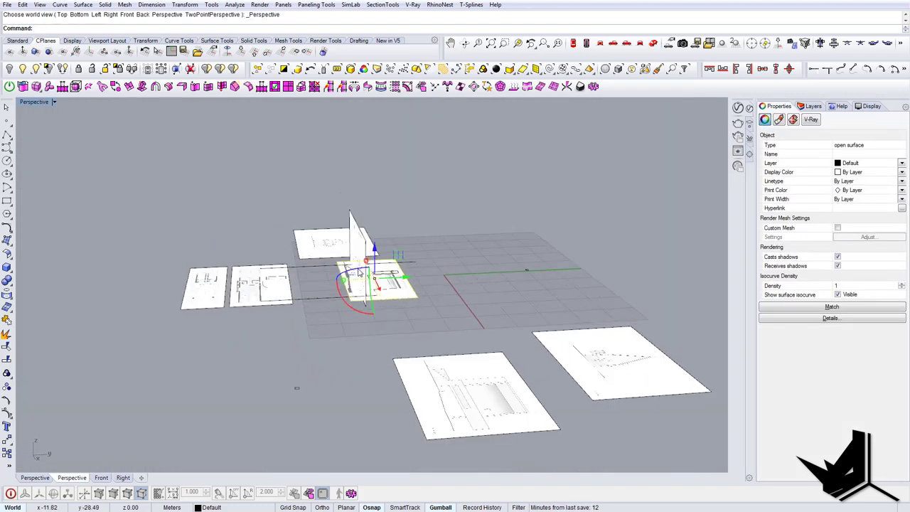
pyautogui.scroll(5, 365, 297)
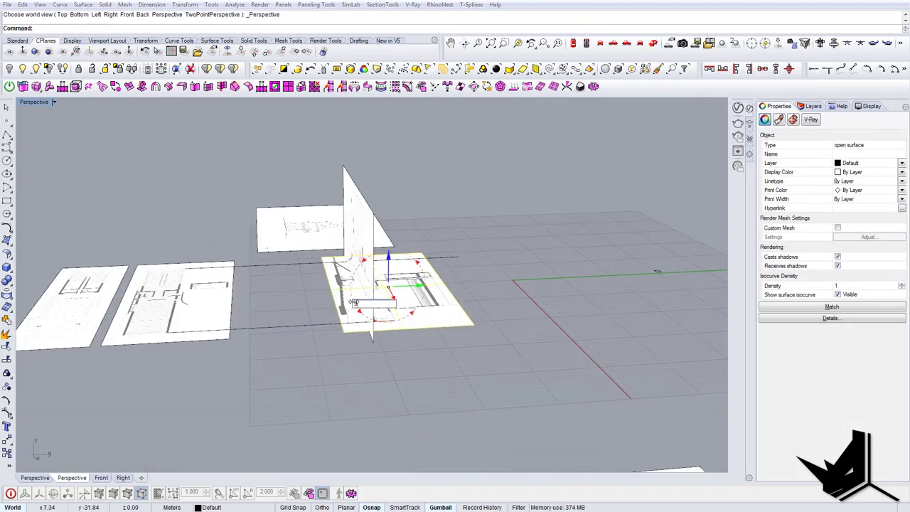
pyautogui.write('90')
pyautogui.press('Return')
pyautogui.moveTo(345, 296); pyautogui.dragTo(491, 272, button='right')
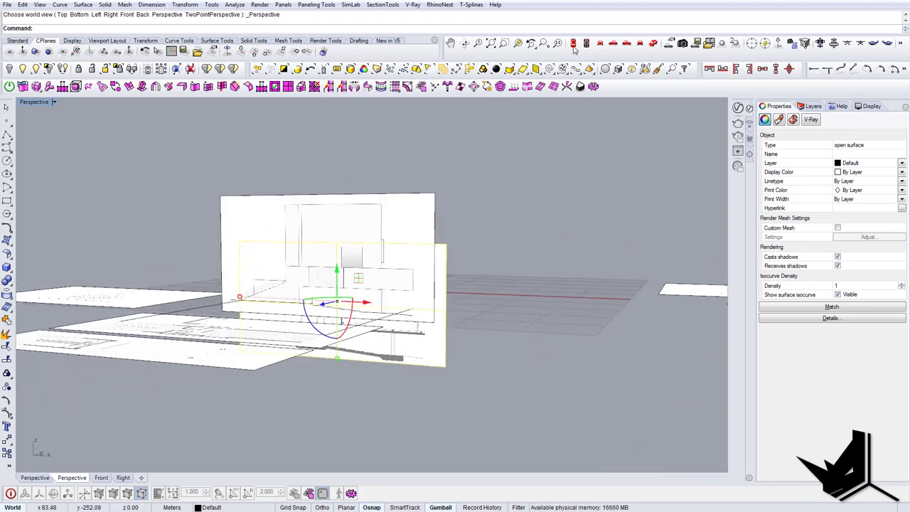
# Move the upright section drawing vertically in the front view so the top of its ground paving sits at level 0
pyautogui.click(613, 43)
pyautogui.click(599, 43)
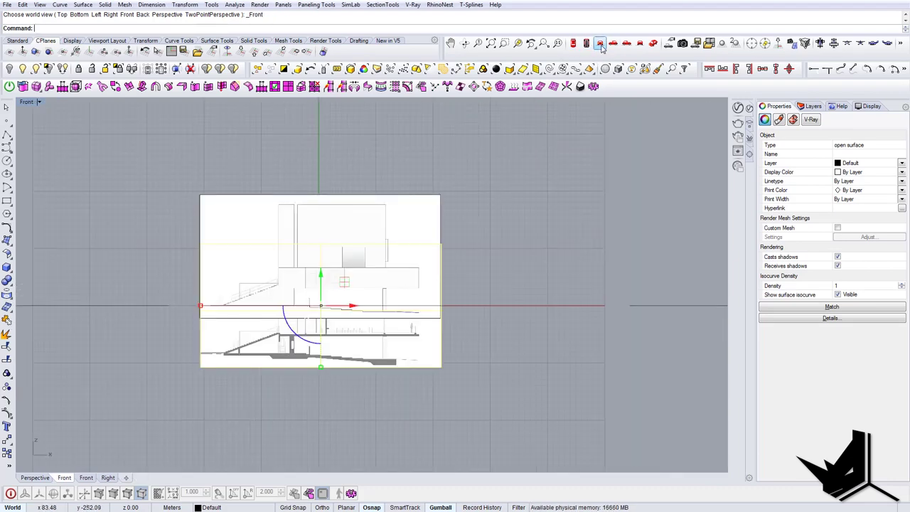
pyautogui.scroll(15, 264, 348)
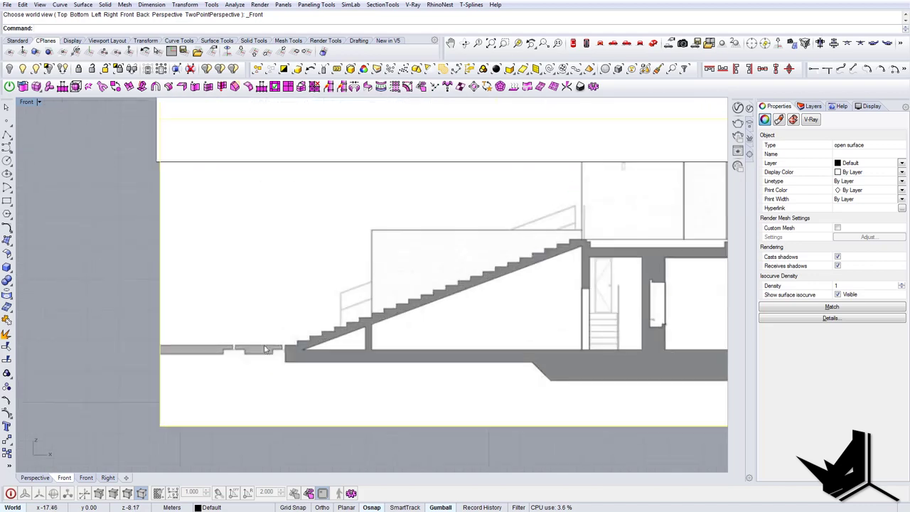
pyautogui.write('m')
pyautogui.press('Return')
pyautogui.scroll(-10, 226, 332)
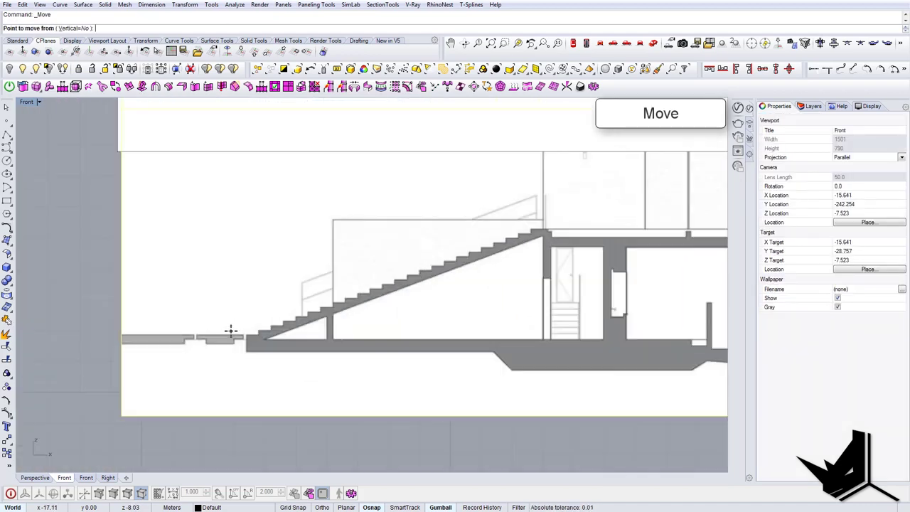
pyautogui.moveTo(229, 330); pyautogui.dragTo(291, 342, button='right')
pyautogui.scroll(10, 233, 345)
pyautogui.click(229, 351)
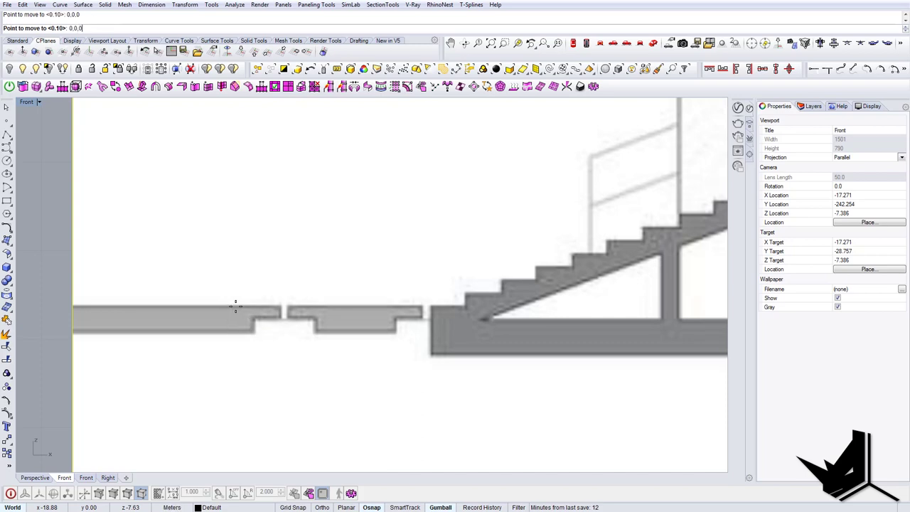
# Select the upright north elevation in the perspective view and set its picture material's transparency to about 75%
pyautogui.press('F4')
pyautogui.moveTo(424, 261); pyautogui.dragTo(367, 239, button='right')
pyautogui.scroll(-6, 415, 225)
pyautogui.moveTo(400, 214); pyautogui.dragTo(448, 210, button='right')
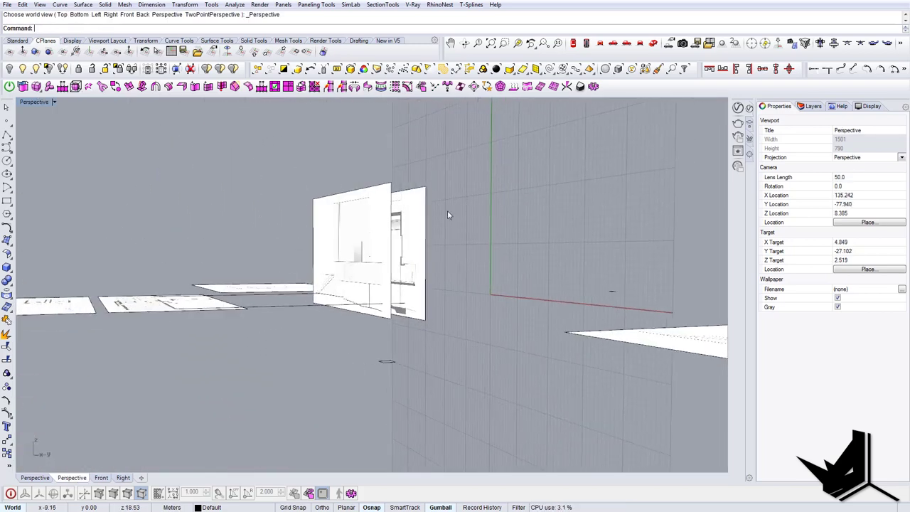
pyautogui.moveTo(447, 210); pyautogui.dragTo(369, 199)
pyautogui.moveTo(368, 199); pyautogui.dragTo(394, 242, button='right')
pyautogui.press('Escape')
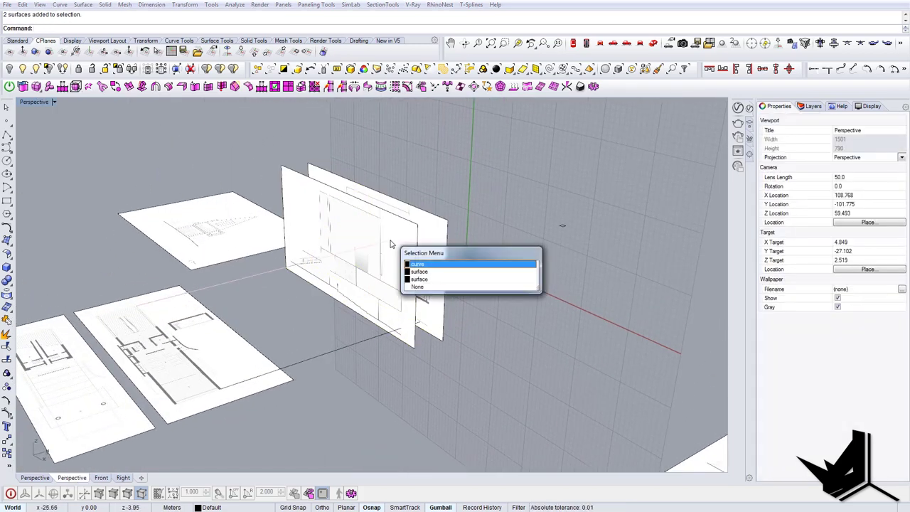
pyautogui.moveTo(323, 196); pyautogui.dragTo(307, 187, button='right')
pyautogui.click(307, 187)
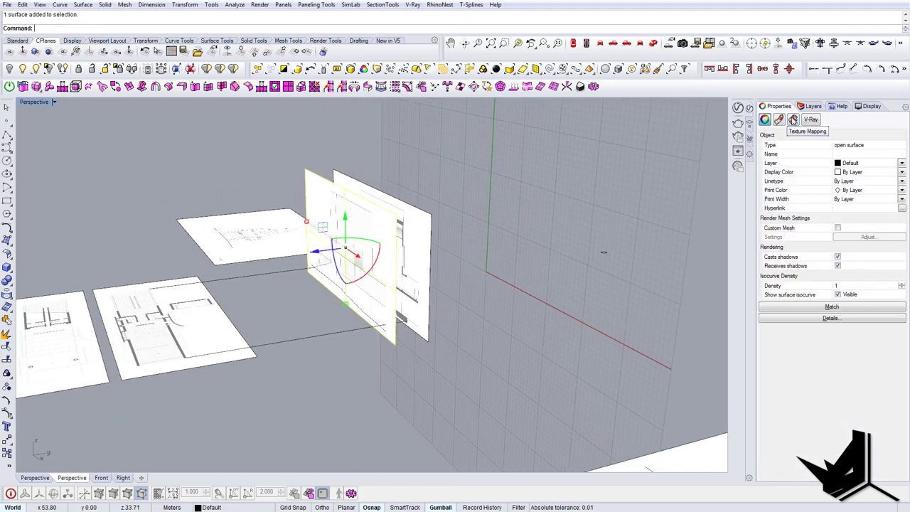
pyautogui.click(793, 120)
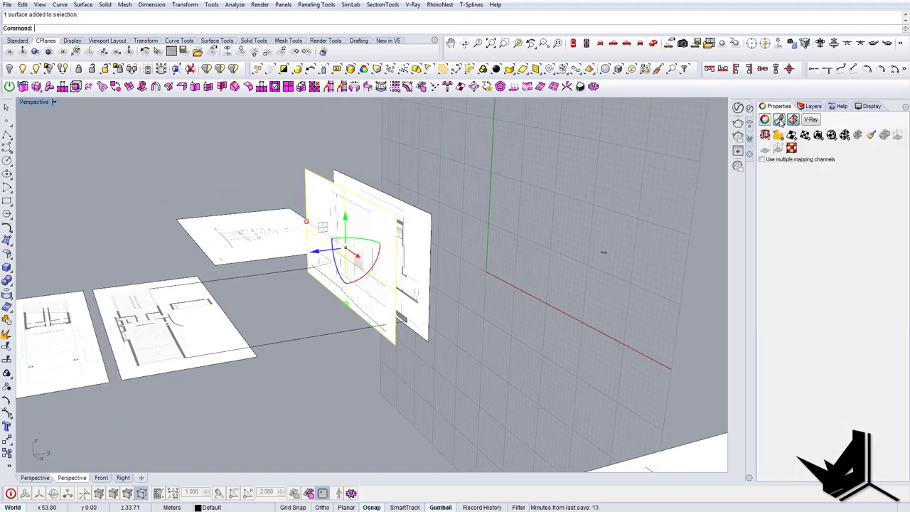
pyautogui.click(779, 119)
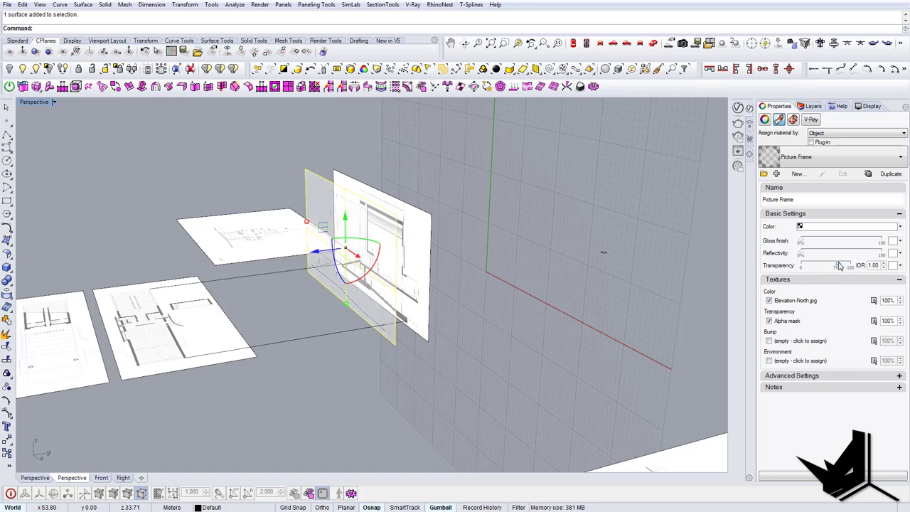
# Compare the north elevation with the section in the front view and set the elevation's transparency to about 46%
pyautogui.click(600, 44)
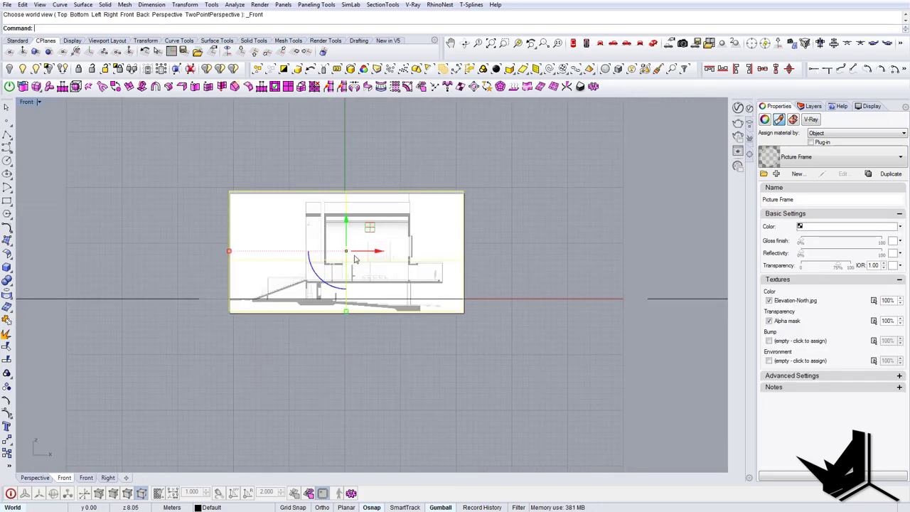
pyautogui.scroll(3, 355, 259)
pyautogui.scroll(3, 265, 356)
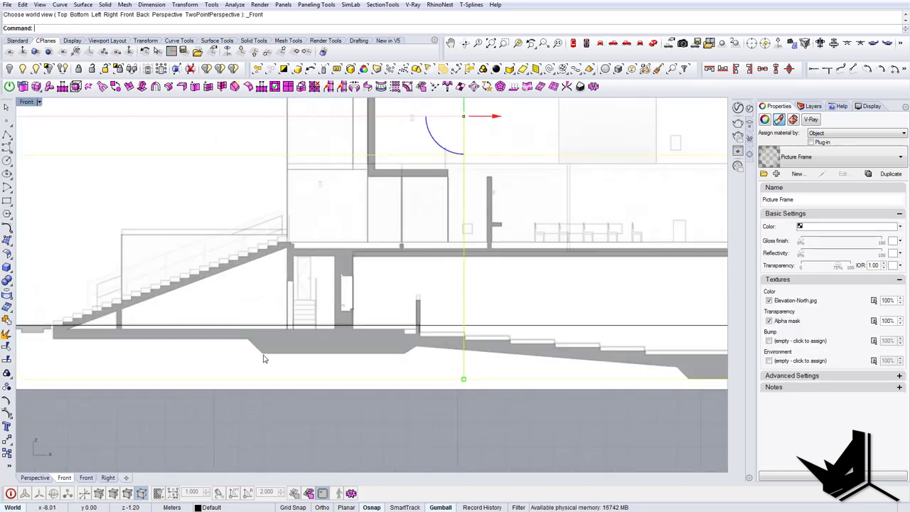
pyautogui.moveTo(286, 293); pyautogui.dragTo(333, 291, button='right')
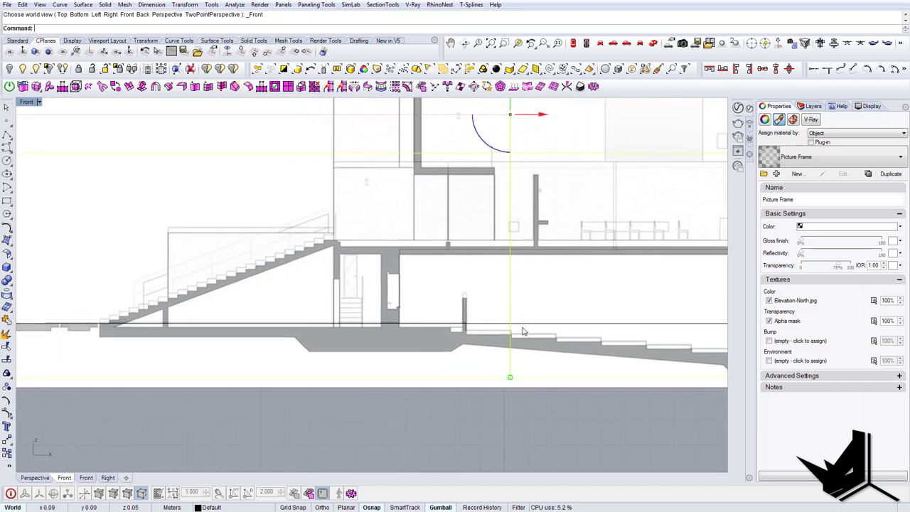
pyautogui.moveTo(521, 329); pyautogui.dragTo(152, 292, button='right')
pyautogui.moveTo(265, 306); pyautogui.dragTo(418, 317, button='right')
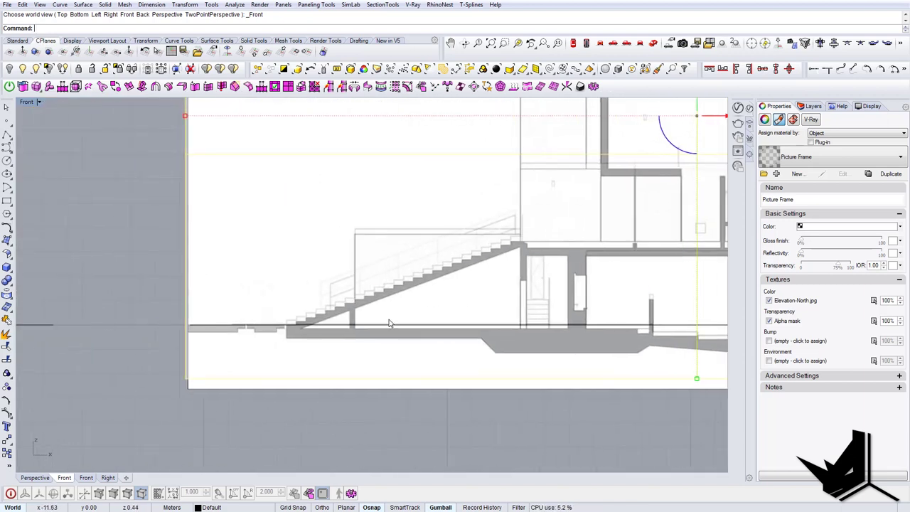
pyautogui.scroll(-1, 355, 324)
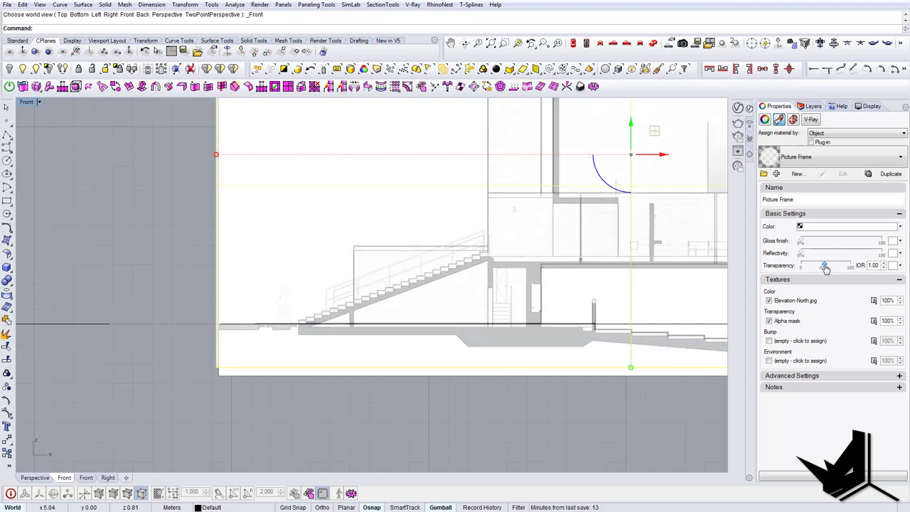
pyautogui.moveTo(830, 268)
pyautogui.mouseDown()
pyautogui.moveTo(846, 268)
pyautogui.moveTo(826, 266)
pyautogui.mouseUp()
pyautogui.moveTo(531, 286); pyautogui.dragTo(421, 299, button='right')
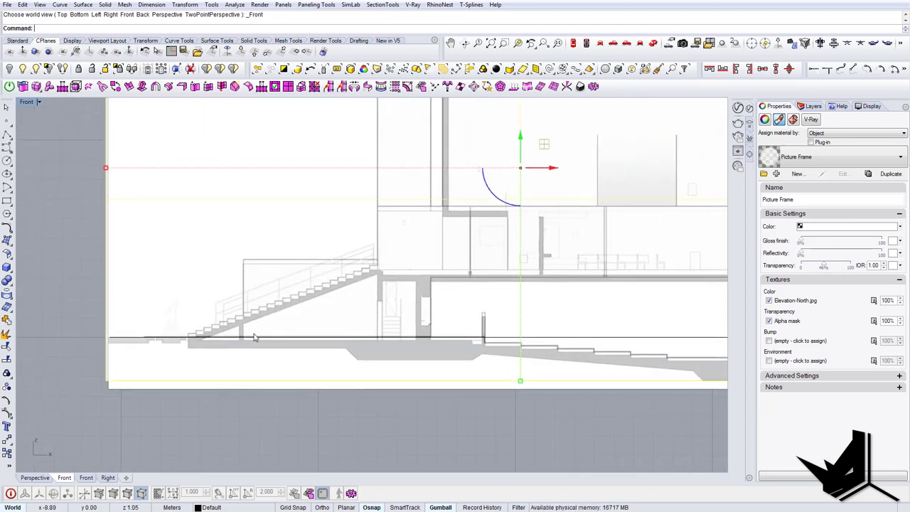
# Move the section drawing up about 0.22 m so its stairs and ground line match the north elevation
pyautogui.click(132, 389)
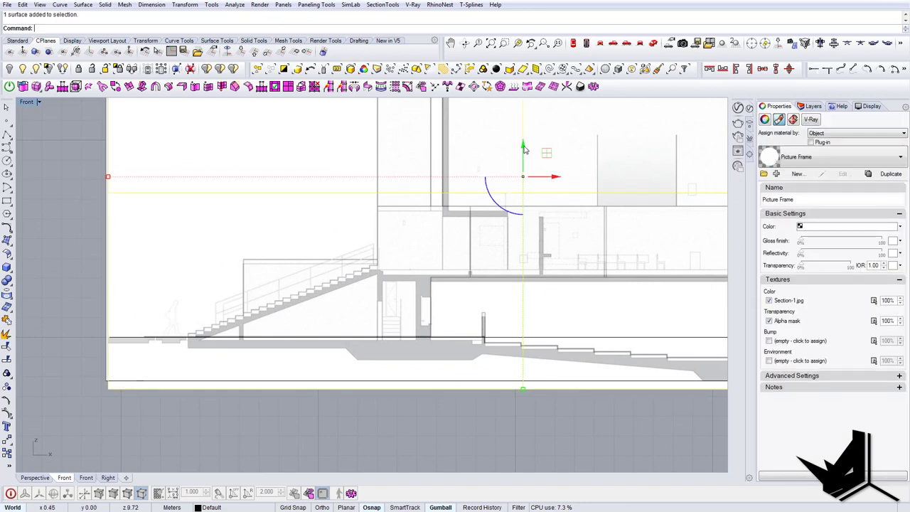
pyautogui.moveTo(522, 147); pyautogui.dragTo(523, 145)
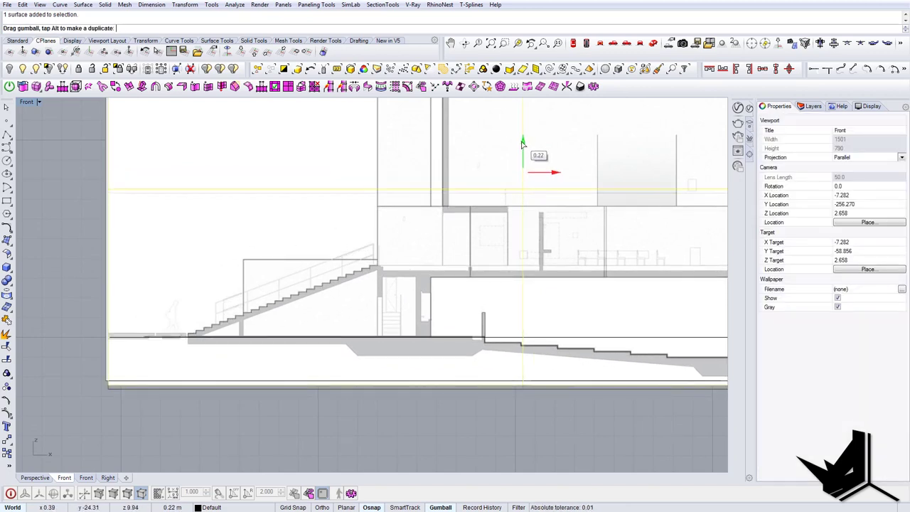
pyautogui.moveTo(574, 217); pyautogui.dragTo(292, 295, button='right')
pyautogui.scroll(-4, 292, 294)
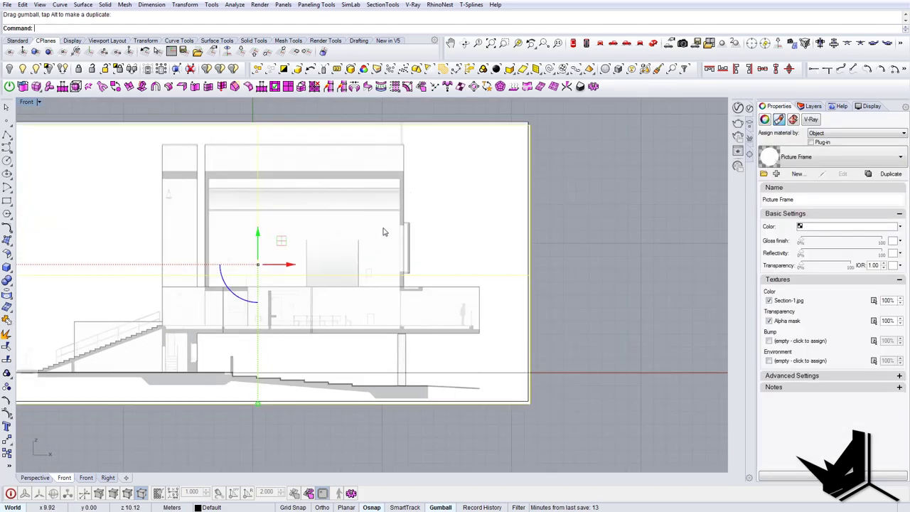
# Select the upright north elevation in the perspective view and set its picture material's transparency to 100%
pyautogui.moveTo(304, 179); pyautogui.dragTo(394, 160, button='right')
pyautogui.click(653, 45)
pyautogui.press('Escape')
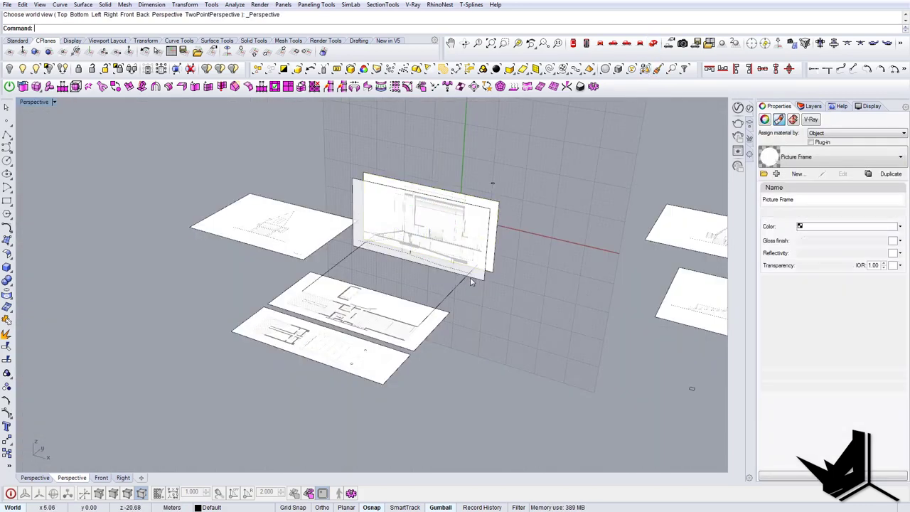
pyautogui.moveTo(470, 278)
pyautogui.mouseDown(button='right')
pyautogui.moveTo(416, 284)
pyautogui.moveTo(473, 275)
pyautogui.mouseUp(button='right')
pyautogui.scroll(4, 459, 275)
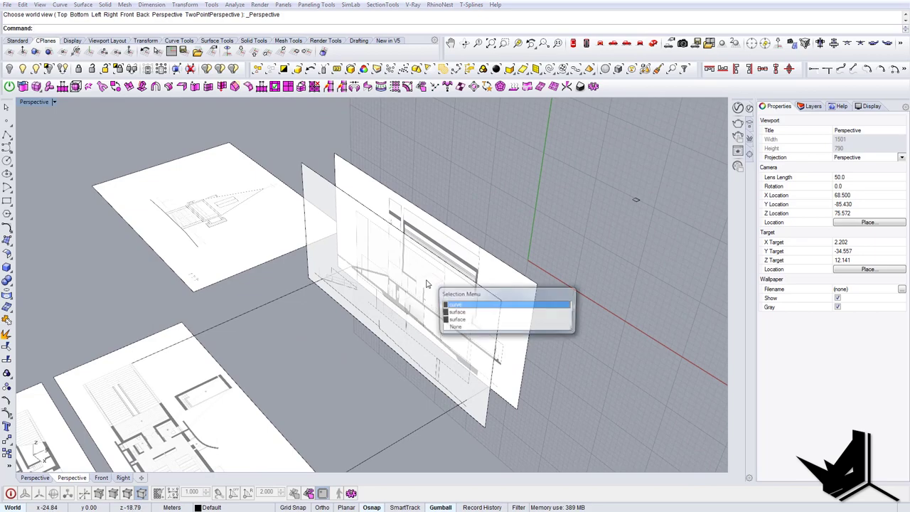
pyautogui.click(330, 198)
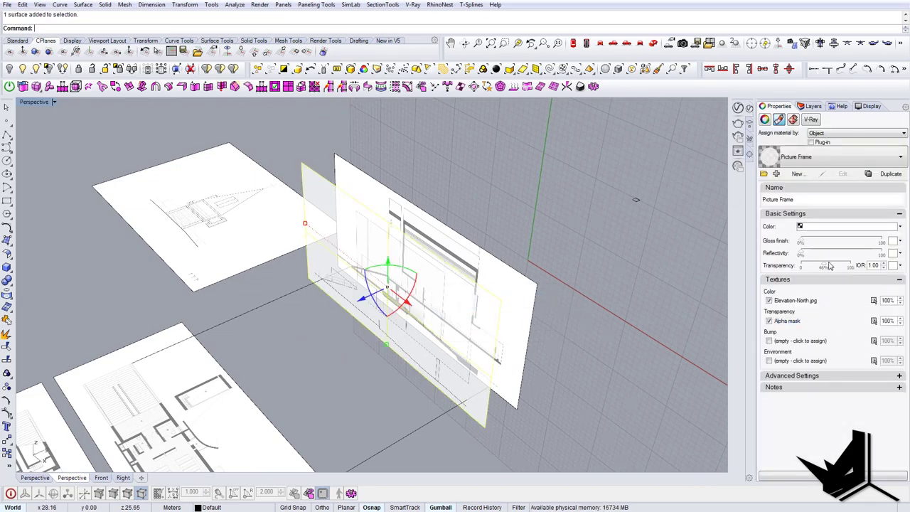
pyautogui.click(615, 211)
# Delete the leftover curve beside the upright elevation and section drawings
pyautogui.moveTo(560, 237); pyautogui.dragTo(463, 321, button='right')
pyautogui.click(426, 287)
pyautogui.moveTo(418, 293); pyautogui.dragTo(493, 285, button='right')
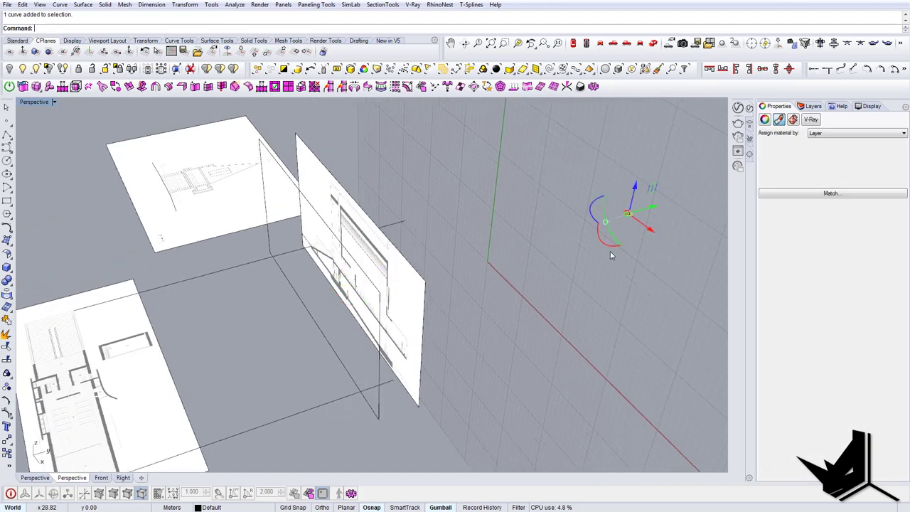
pyautogui.click(580, 249)
pyautogui.moveTo(578, 249); pyautogui.dragTo(455, 291, button='right')
pyautogui.click(418, 290)
pyautogui.press('Delete')
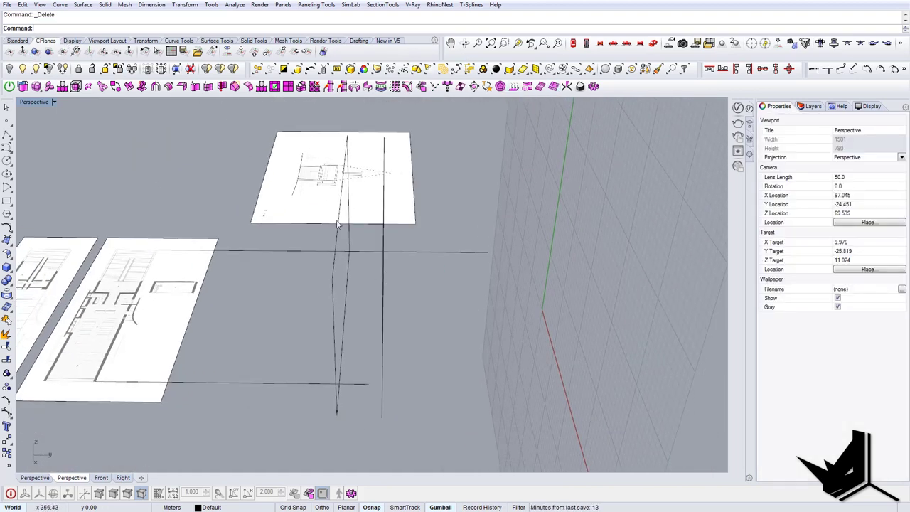
# Select the upright north elevation and remove its picture material's transparency so the drawing is opaque again
pyautogui.scroll(-4, 339, 249)
pyautogui.moveTo(352, 273); pyautogui.dragTo(447, 268, button='right')
pyautogui.keyDown('shift'); pyautogui.moveTo(407, 311); pyautogui.dragTo(374, 254, button='right'); pyautogui.keyUp('shift')
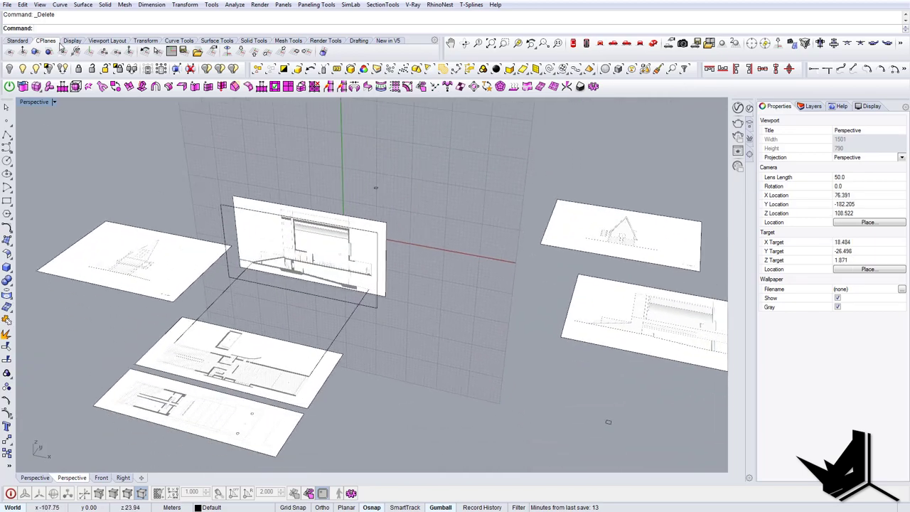
pyautogui.moveTo(488, 276); pyautogui.dragTo(410, 274, button='right')
pyautogui.click(551, 313)
pyautogui.keyDown('shift'); pyautogui.moveTo(550, 315); pyautogui.dragTo(444, 297, button='right'); pyautogui.keyUp('shift')
pyautogui.moveTo(317, 248); pyautogui.dragTo(420, 273, button='right')
pyautogui.keyDown('shift'); pyautogui.moveTo(355, 244); pyautogui.dragTo(373, 250, button='right'); pyautogui.keyUp('shift')
pyautogui.scroll(8, 349, 253)
pyautogui.click(330, 241)
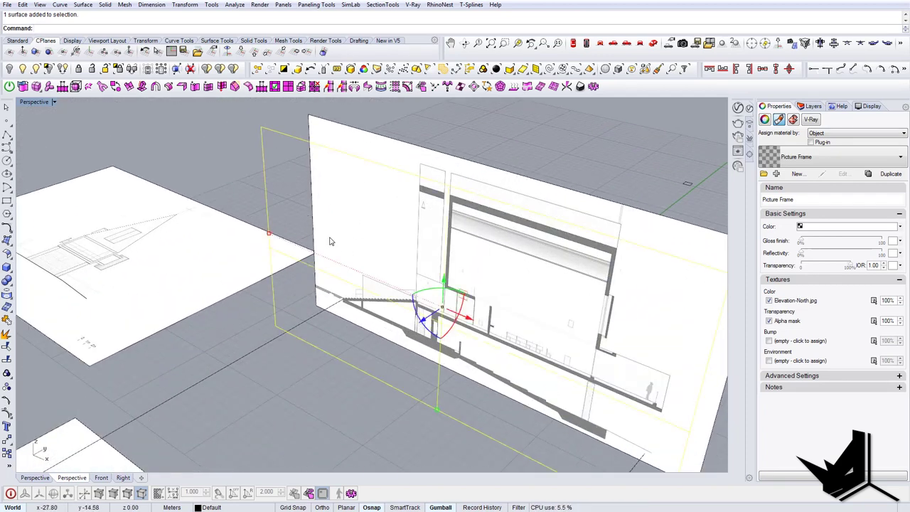
pyautogui.click(528, 154)
# Hide the upright north elevation and section drawings in the top view, leaving the flat south elevation and the plans
pyautogui.scroll(-6, 477, 314)
pyautogui.keyDown('shift'); pyautogui.moveTo(476, 314); pyautogui.dragTo(249, 292, button='right'); pyautogui.keyUp('shift')
pyautogui.click(492, 303)
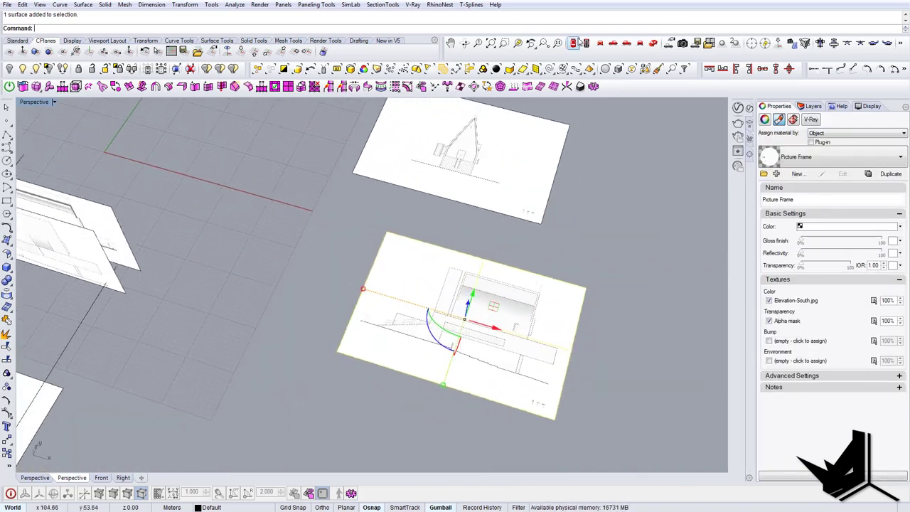
pyautogui.click(573, 44)
pyautogui.moveTo(294, 249); pyautogui.dragTo(430, 298)
pyautogui.click(9, 69)
# Place the south elevation picture roughly above the floor plan in the top view
pyautogui.moveTo(617, 215); pyautogui.dragTo(405, 280)
pyautogui.scroll(4, 381, 340)
pyautogui.moveTo(380, 341); pyautogui.dragTo(476, 256, button='right')
pyautogui.scroll(6, 478, 242)
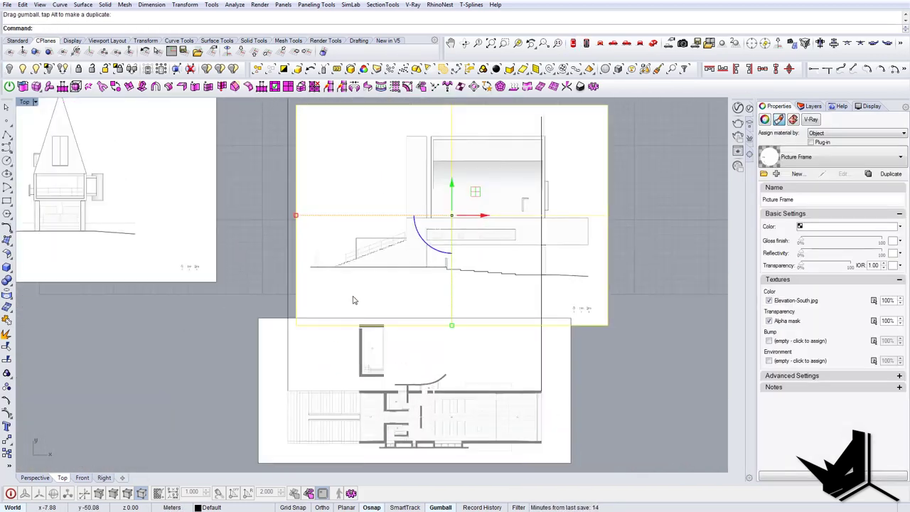
pyautogui.moveTo(349, 285); pyautogui.dragTo(353, 229, button='right')
pyautogui.scroll(-4, 354, 229)
pyautogui.moveTo(439, 260); pyautogui.dragTo(406, 209)
# Move the south elevation so its terrace end lines up with the guide line from the plan's east end
pyautogui.scroll(8, 478, 231)
pyautogui.write('m')
pyautogui.press('Return')
pyautogui.click(454, 270)
pyautogui.click(466, 248)
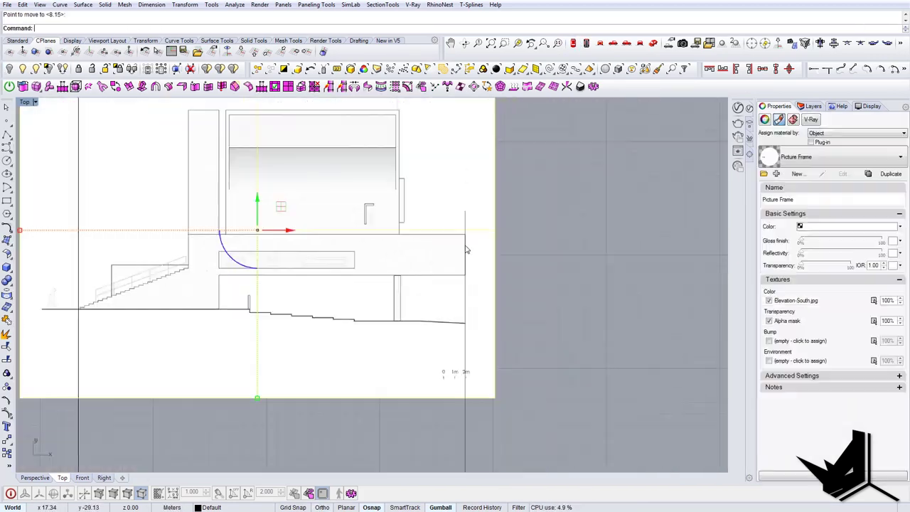
# Draw a vertical guide line from the floor plan up to the stair wall of the south elevation
pyautogui.scroll(-4, 466, 249)
pyautogui.moveTo(249, 408); pyautogui.dragTo(264, 237, button='right')
pyautogui.scroll(8, 285, 371)
pyautogui.write('line')
pyautogui.click(276, 369)
pyautogui.click(267, 363)
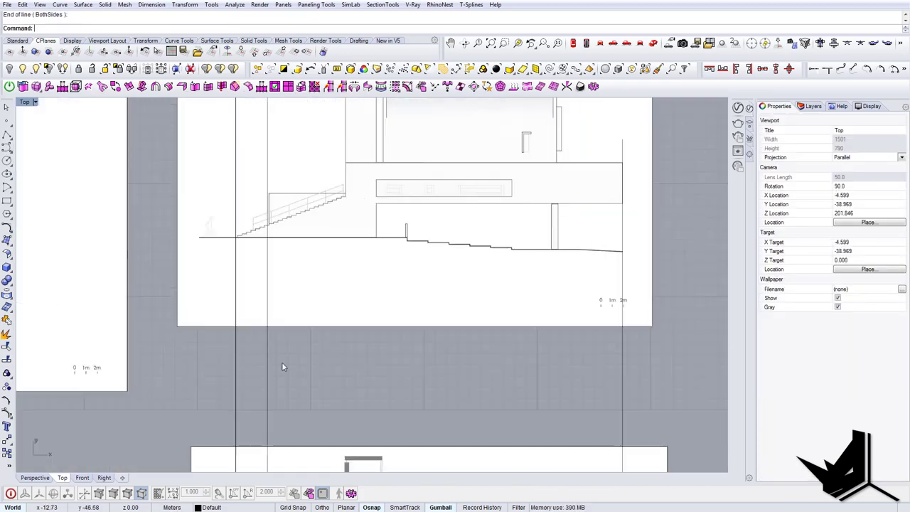
# Scale the south elevation from its east end so its stairs match the plan's guide lines, and delete the extra guide line
pyautogui.click(398, 313)
pyautogui.write('scale')
pyautogui.click(505, 277)
pyautogui.scroll(20, 254, 278)
pyautogui.click(214, 282)
pyautogui.click(197, 282)
pyautogui.scroll(-20, 203, 289)
pyautogui.click(214, 199)
pyautogui.press('Delete')
pyautogui.scroll(6, 240, 216)
pyautogui.write('Rectangle')
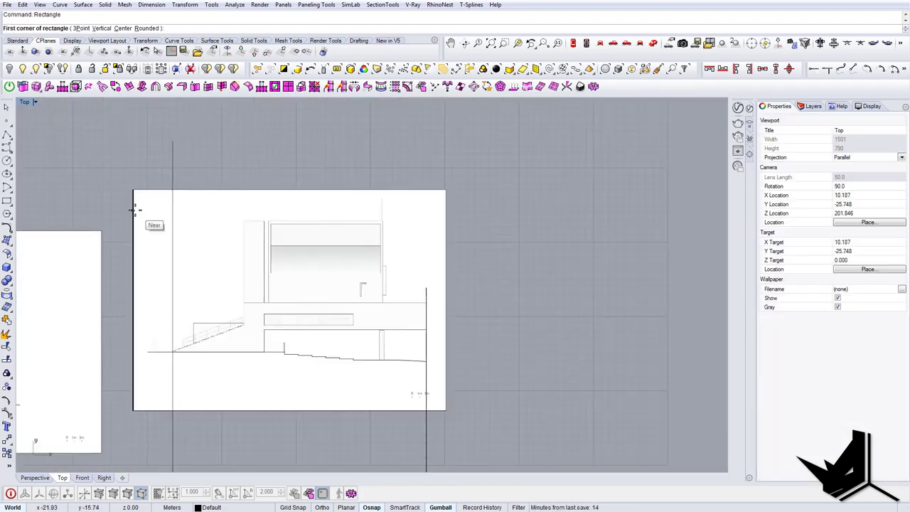
pyautogui.click(439, 201)
pyautogui.press('Return')
pyautogui.press('Delete')
# Move the south elevation to the south side of the plans and rotate it upright
pyautogui.click(415, 320)
pyautogui.moveTo(341, 450); pyautogui.dragTo(360, 234, button='right')
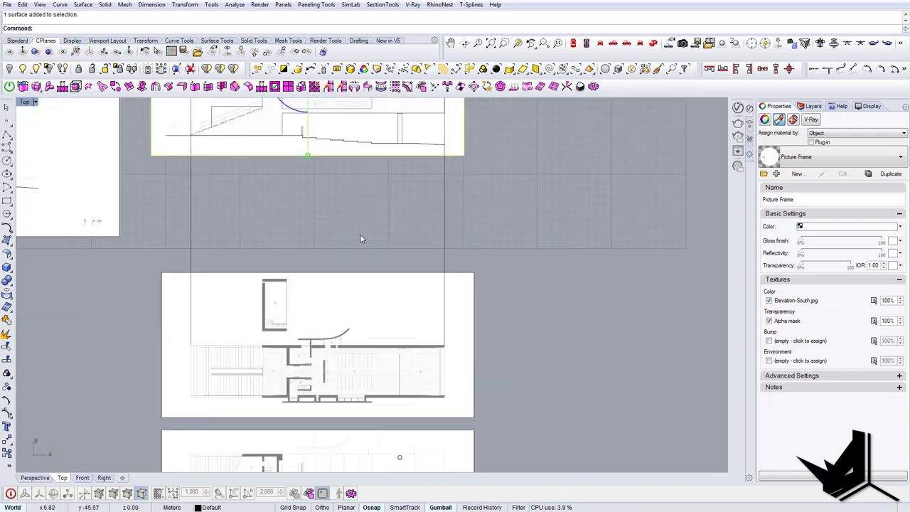
pyautogui.scroll(-13, 345, 287)
pyautogui.moveTo(334, 206); pyautogui.dragTo(334, 355)
pyautogui.moveTo(472, 286); pyautogui.dragTo(302, 185, button='right')
pyautogui.moveTo(190, 347); pyautogui.dragTo(234, 348)
pyautogui.moveTo(242, 320); pyautogui.dragTo(292, 342, button='right')
# Isolate the upright north and south elevations by hiding all the other drawings
pyautogui.click(36, 69)
pyautogui.click(491, 220)
pyautogui.press('Return')
pyautogui.click(201, 340)
pyautogui.keyDown('shift'); pyautogui.click(498, 214); pyautogui.keyUp('shift')
pyautogui.click(48, 69)
# Set the south elevation's transparency to about 58% and move it in the front view until its stairs and ground line match the north elevation
pyautogui.click(200, 340)
pyautogui.moveTo(801, 265); pyautogui.dragTo(829, 265)
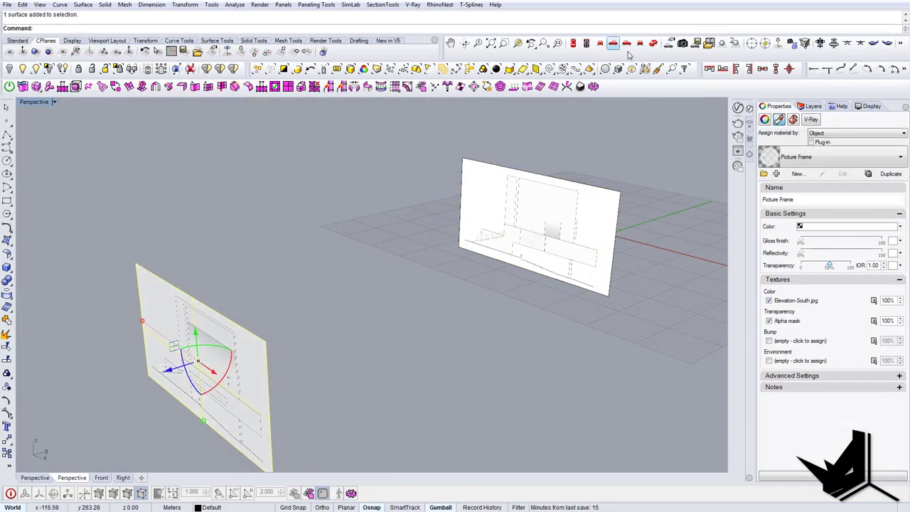
pyautogui.click(627, 43)
pyautogui.scroll(-2, 403, 248)
pyautogui.click(338, 312)
pyautogui.write('M')
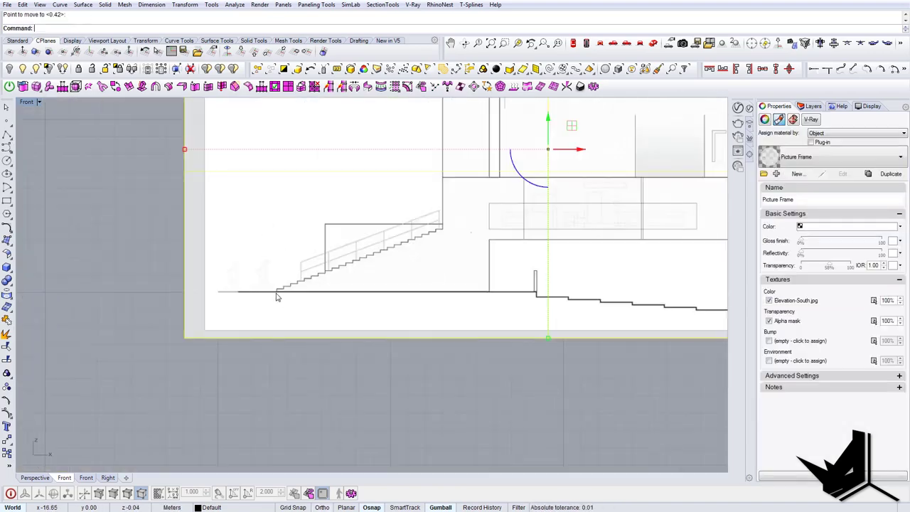
# Return to the perspective view with all drawings shown and move the east elevation to the east side of the plans
pyautogui.write('erspective')
pyautogui.press('Return')
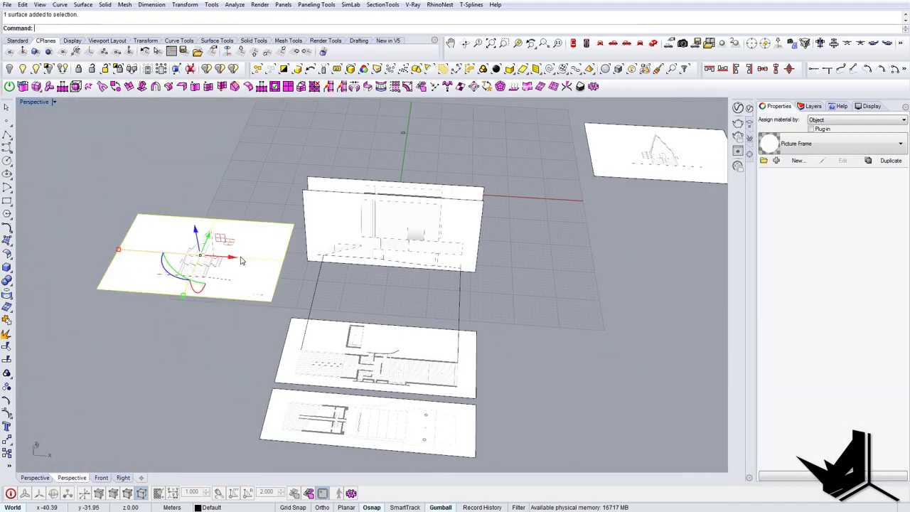
pyautogui.scroll(10, 235, 299)
pyautogui.scroll(-12, 235, 298)
pyautogui.moveTo(268, 264); pyautogui.dragTo(646, 320)
# Rotate the east elevation picture 90° in the top view so its ground line faces away from the plans
pyautogui.click(573, 43)
pyautogui.click(457, 288)
pyautogui.write('90')
pyautogui.press('Return')
# Draw a horizontal guide line from the plan's southeast wall corner across the east elevation
pyautogui.moveTo(463, 236); pyautogui.dragTo(432, 280, button='right')
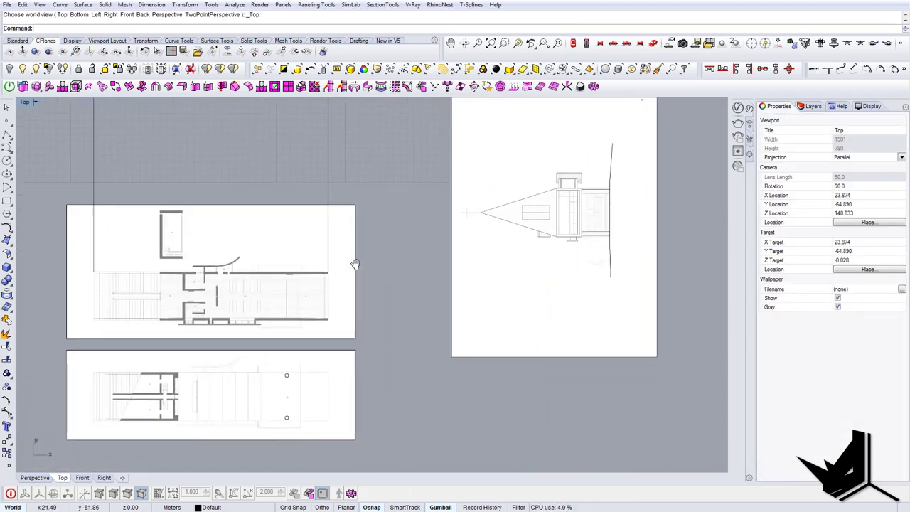
pyautogui.scroll(5, 325, 254)
pyautogui.write('line')
pyautogui.press('Return')
pyautogui.click(193, 273)
pyautogui.scroll(3, 192, 272)
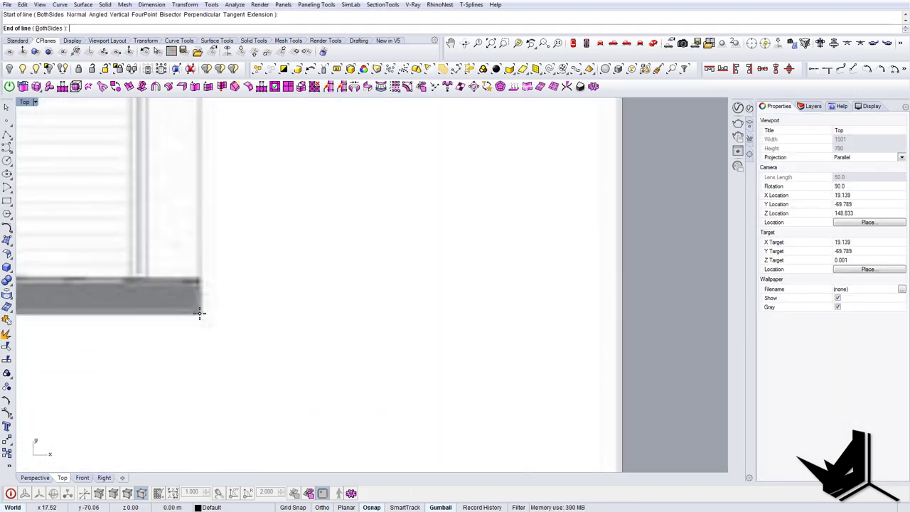
pyautogui.scroll(-6, 199, 311)
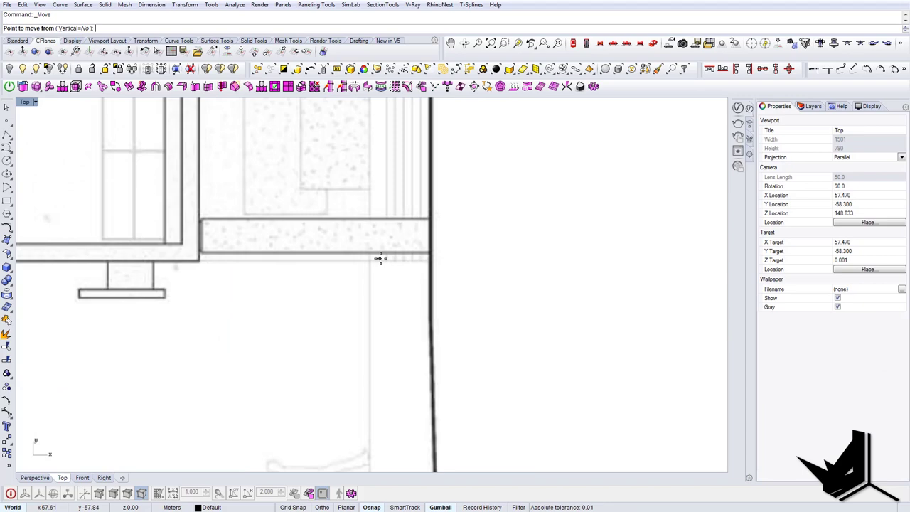
# Move the east elevation in the top view so its side wall lines up with the guide line from the plan
pyautogui.scroll(-10, 381, 259)
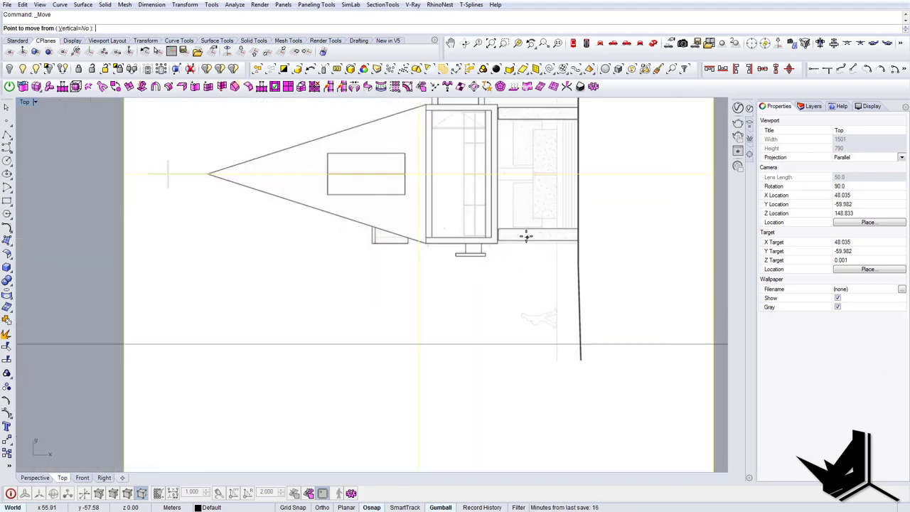
pyautogui.moveTo(510, 105); pyautogui.dragTo(491, 197, button='right')
pyautogui.scroll(6, 492, 197)
pyautogui.click(457, 178)
pyautogui.scroll(-4, 457, 178)
pyautogui.moveTo(455, 462); pyautogui.dragTo(436, 163, button='right')
pyautogui.click(436, 164)
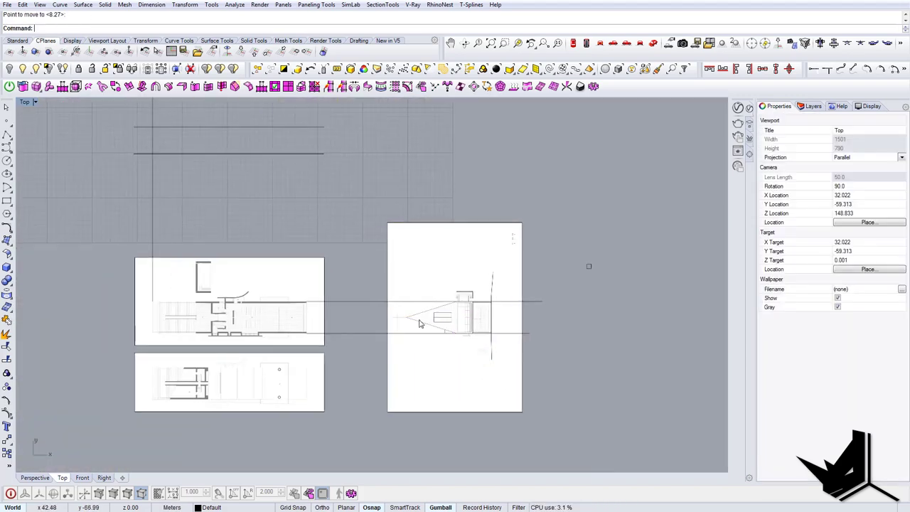
# Select the east elevation in the perspective view and rotate it 90° so it stands upright
pyautogui.click(422, 319)
pyautogui.scroll(3, 417, 320)
pyautogui.click(654, 44)
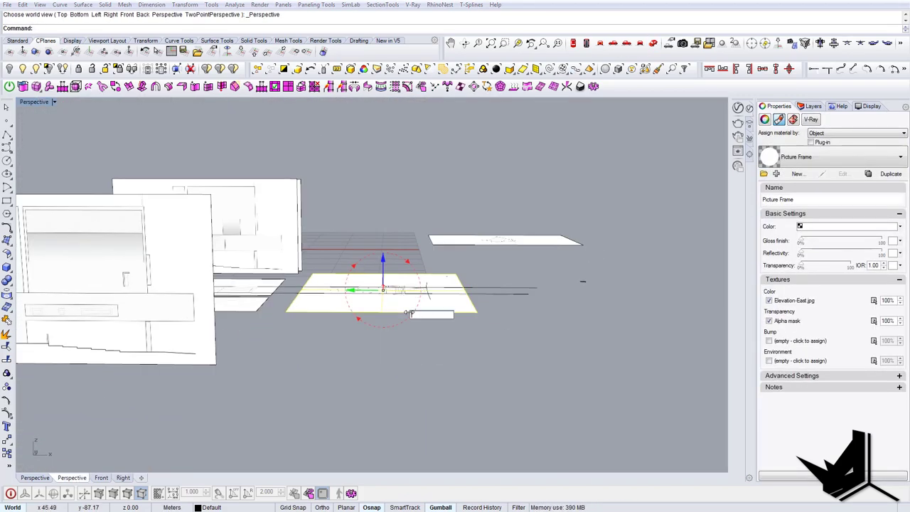
pyautogui.click(406, 313)
pyautogui.write('90')
pyautogui.press('Return')
# Examine how the upright east elevation stands relative to the plans and the other upright drawings
pyautogui.moveTo(583, 280); pyautogui.dragTo(402, 291, button='right')
pyautogui.scroll(5, 361, 325)
pyautogui.click(584, 289)
pyautogui.moveTo(350, 236); pyautogui.dragTo(350, 229)
pyautogui.press('Escape')
pyautogui.moveTo(306, 207); pyautogui.dragTo(340, 319, button='right')
pyautogui.scroll(-8, 341, 228)
# Show all four viewports and move the upright east elevation vertically towards ground level in the right view
pyautogui.click(355, 330)
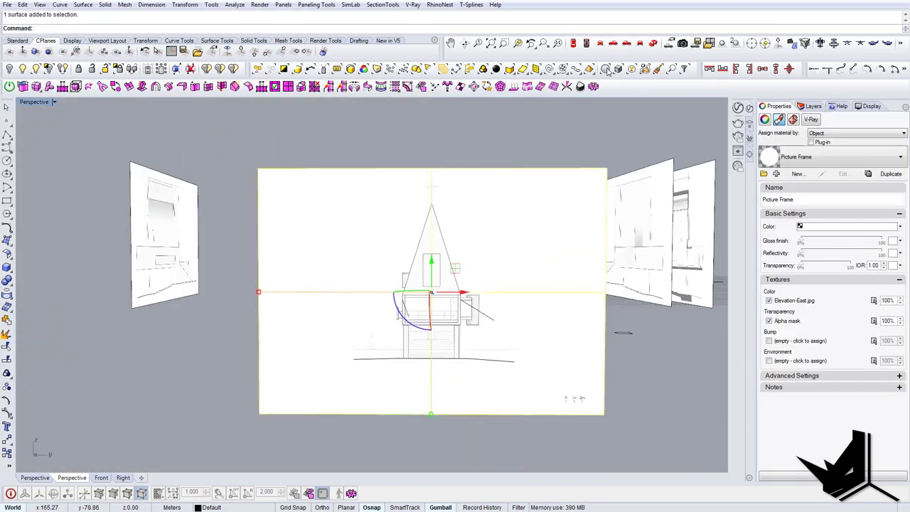
pyautogui.doubleClick(34, 101)
pyautogui.moveTo(242, 335); pyautogui.dragTo(249, 384, button='right')
pyautogui.moveTo(484, 419); pyautogui.dragTo(534, 366, button='right')
pyautogui.write('m')
pyautogui.scroll(15, 468, 390)
pyautogui.click(469, 384)
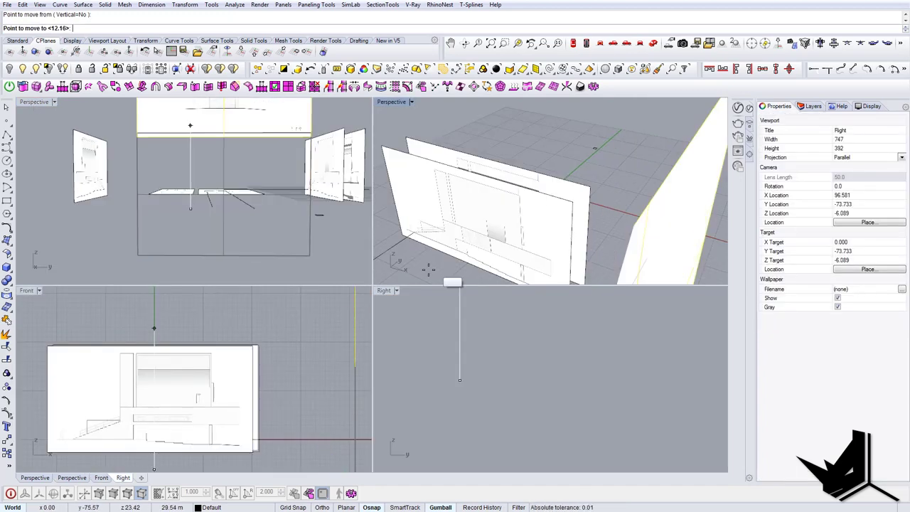
pyautogui.scroll(5, 159, 431)
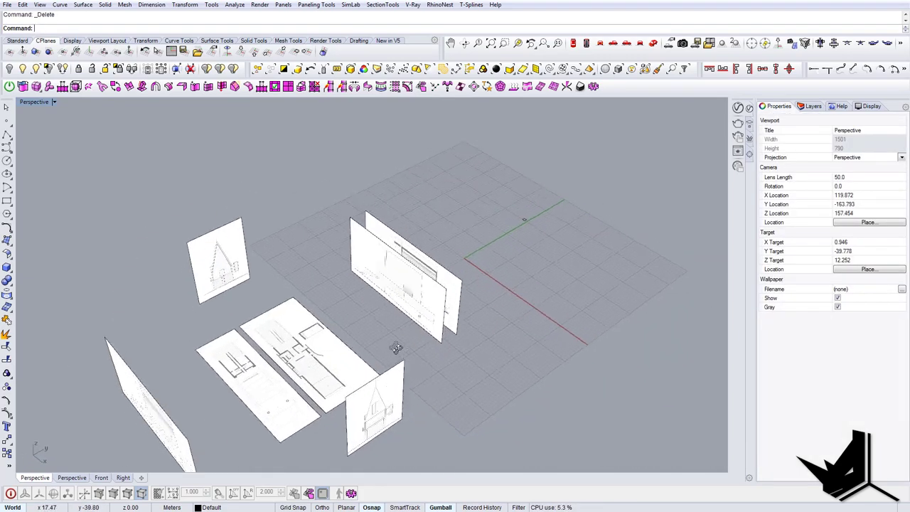
# Move all seven drawing pictures together along the Y axis to centre them around the origin, and delete the small stray curve
pyautogui.moveTo(396, 348); pyautogui.dragTo(239, 349, button='right')
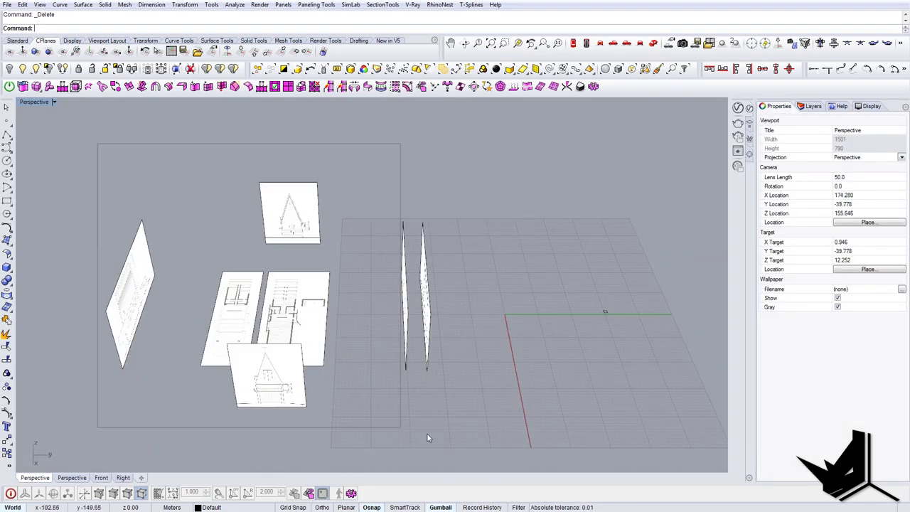
pyautogui.moveTo(427, 434); pyautogui.dragTo(467, 422)
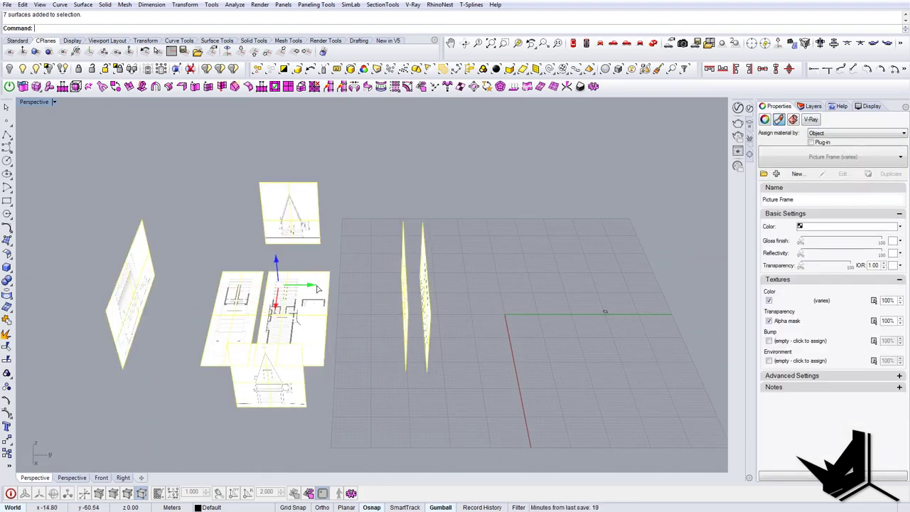
pyautogui.moveTo(318, 288); pyautogui.dragTo(532, 315)
pyautogui.click(592, 342)
pyautogui.keyDown('shift'); pyautogui.moveTo(639, 348); pyautogui.dragTo(573, 350, button='right'); pyautogui.keyUp('shift')
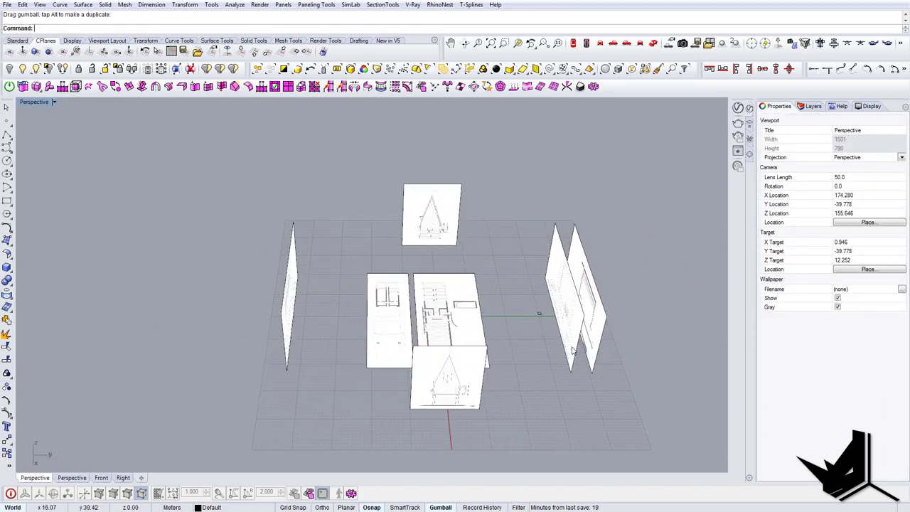
pyautogui.click(539, 315)
pyautogui.press('Delete')
# Examine the arrangement of the plans, upright elevations and section from several angles in the perspective view
pyautogui.moveTo(278, 299); pyautogui.dragTo(562, 312, button='right')
pyautogui.scroll(7, 371, 288)
pyautogui.scroll(-6, 414, 282)
pyautogui.keyDown('shift'); pyautogui.moveTo(310, 281); pyautogui.dragTo(370, 286, button='right'); pyautogui.keyUp('shift')
pyautogui.moveTo(462, 295); pyautogui.dragTo(403, 354, button='right')
pyautogui.moveTo(484, 349); pyautogui.dragTo(422, 341, button='right')
pyautogui.moveTo(340, 353); pyautogui.dragTo(438, 355, button='right')
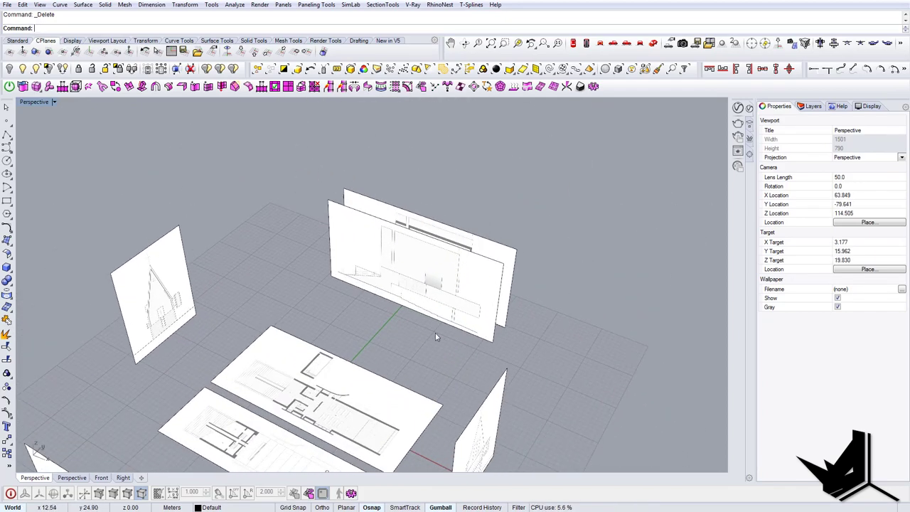
pyautogui.click(436, 294)
pyautogui.scroll(8, 400, 286)
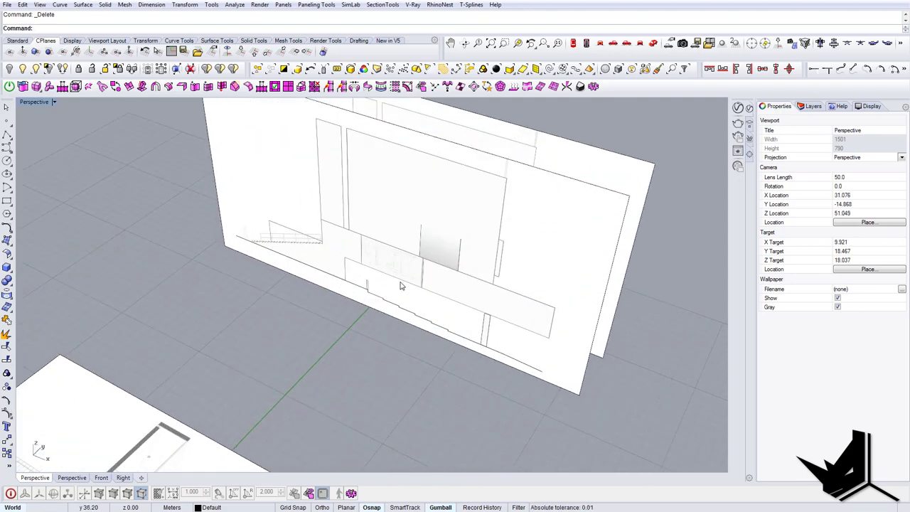
pyautogui.scroll(8, 382, 307)
pyautogui.scroll(-8, 383, 307)
pyautogui.moveTo(522, 340); pyautogui.dragTo(547, 339, button='right')
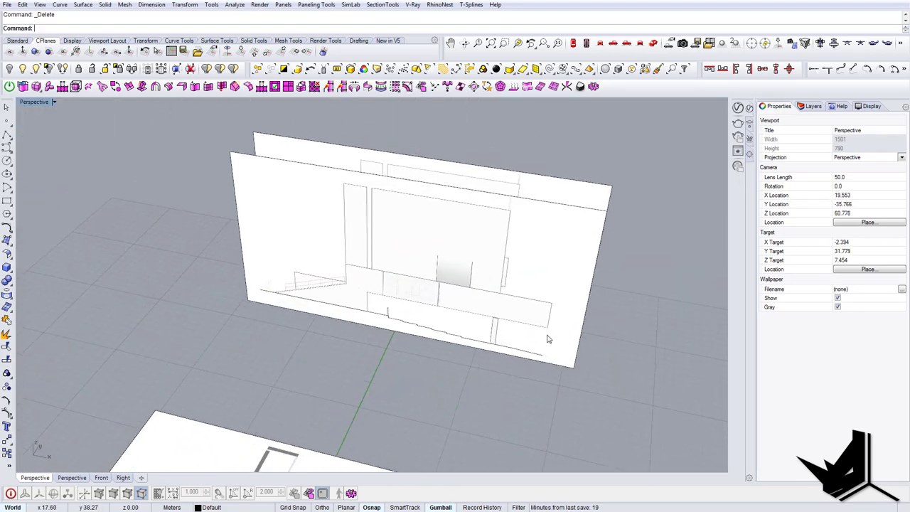
# Hide the section drawing standing behind the north elevation
pyautogui.click(406, 329)
pyautogui.moveTo(406, 330); pyautogui.dragTo(558, 258, button='right')
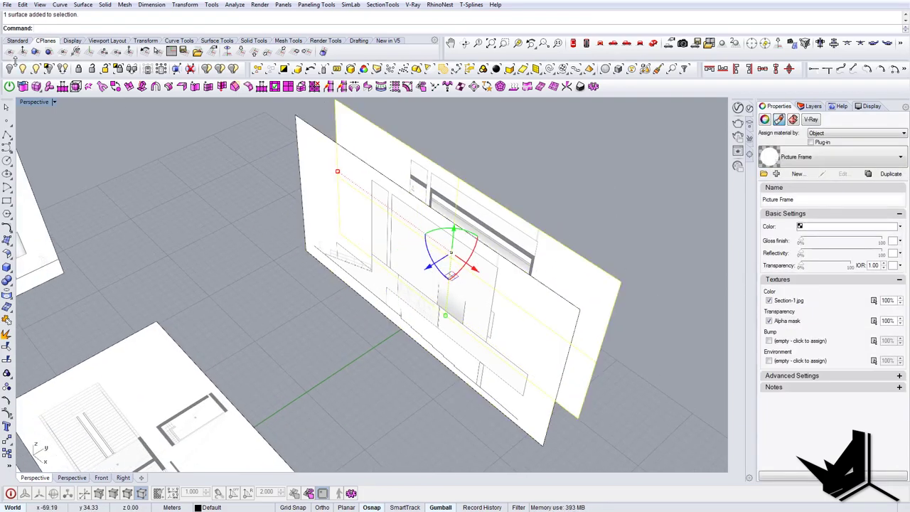
pyautogui.click(10, 69)
pyautogui.scroll(-8, 378, 249)
pyautogui.moveTo(379, 296); pyautogui.dragTo(410, 346, button='right')
pyautogui.scroll(4, 407, 292)
pyautogui.scroll(-6, 411, 311)
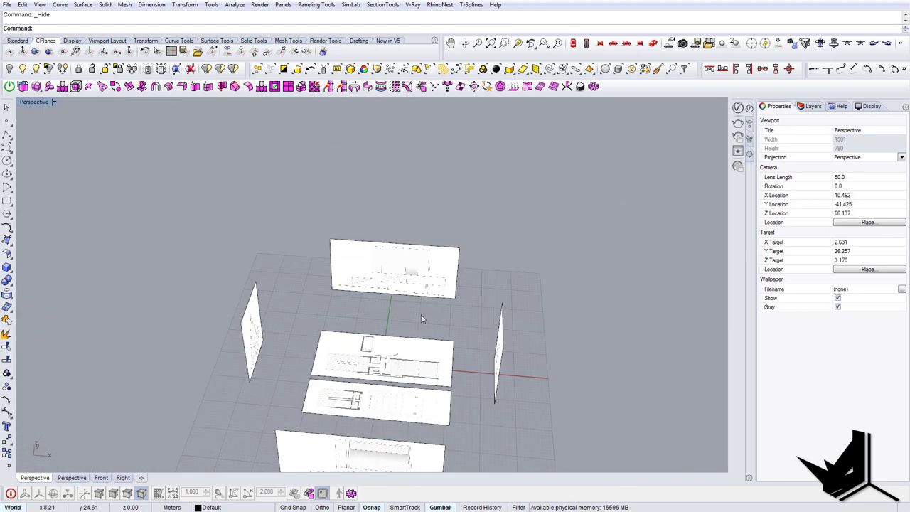
# Hide the plans and the other elevations so only the north elevation remains, and view it from the back
pyautogui.scroll(-8, 539, 425)
pyautogui.keyDown('shift'); pyautogui.moveTo(518, 391); pyautogui.dragTo(508, 360, button='right'); pyautogui.keyUp('shift')
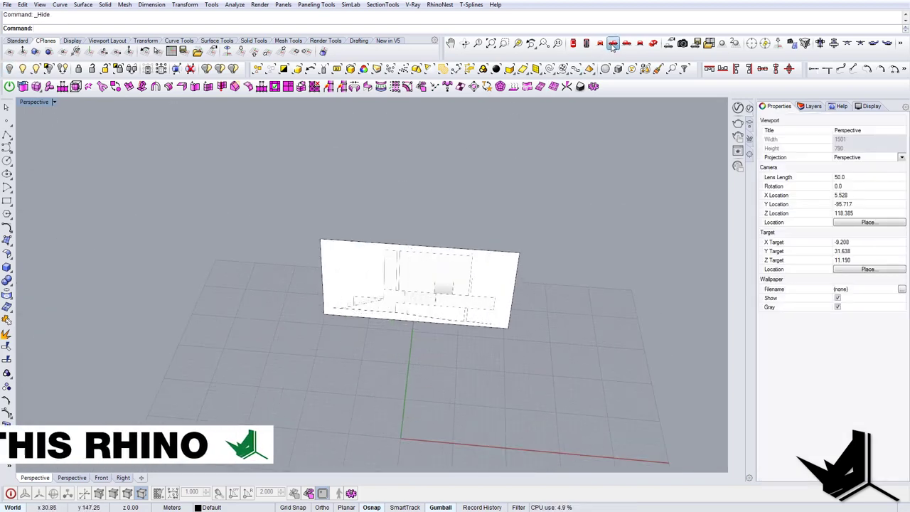
pyautogui.click(627, 44)
pyautogui.click(639, 44)
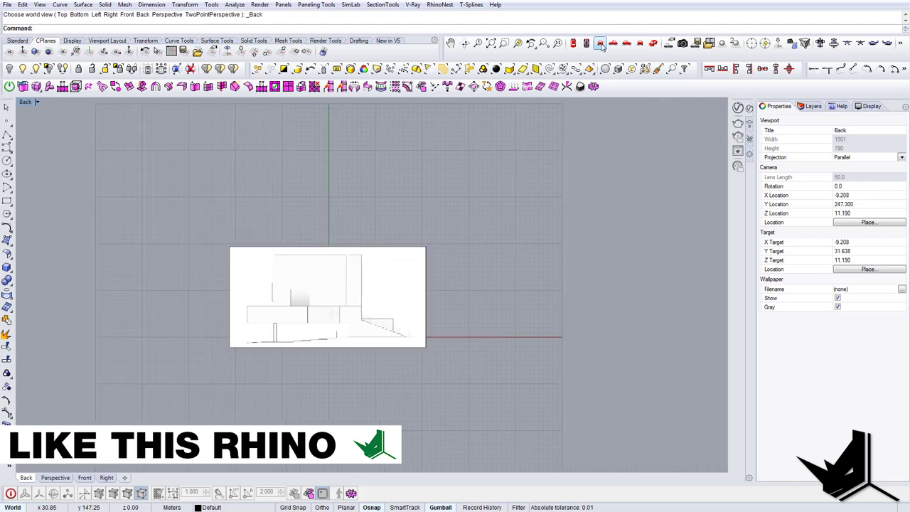
# Show the remaining elevation in the parallel front view, framed closely for tracing
pyautogui.click(600, 44)
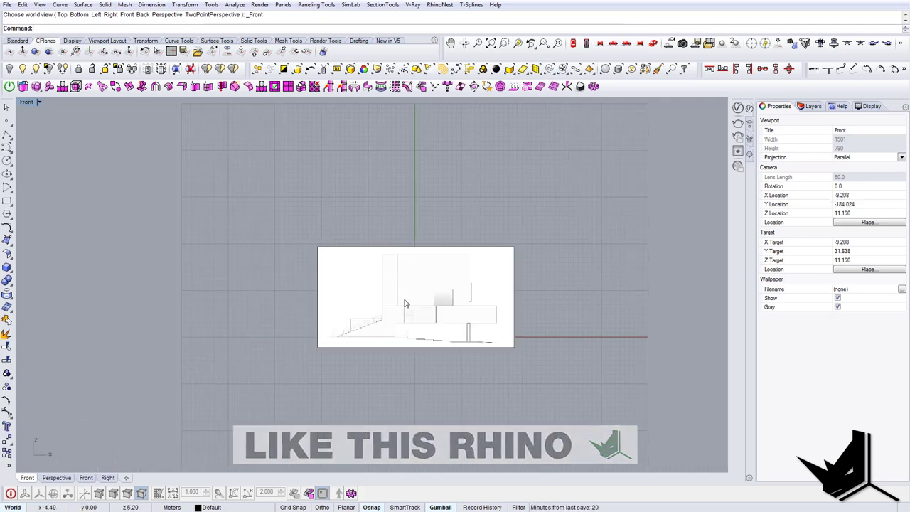
pyautogui.scroll(7, 406, 304)
pyautogui.scroll(6, 397, 360)
pyautogui.moveTo(397, 356); pyautogui.dragTo(386, 326, button='right')
pyautogui.scroll(-5, 386, 327)
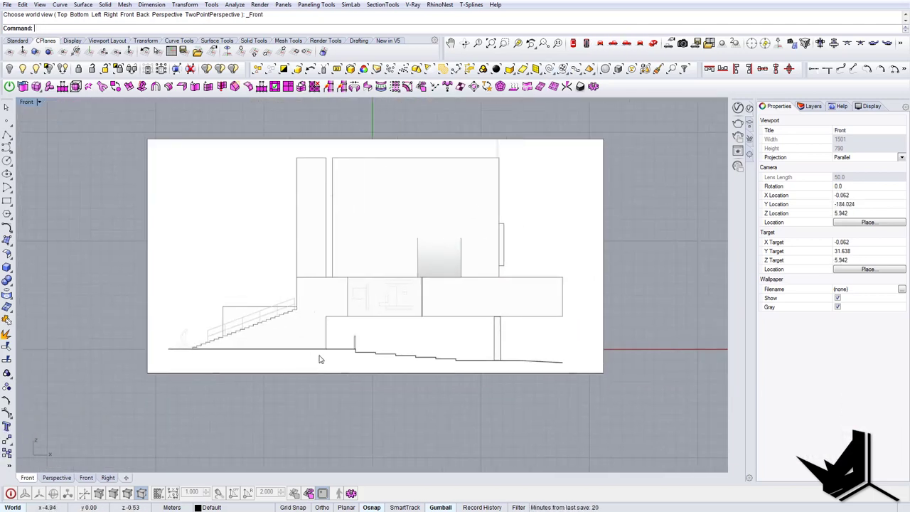
# Make Layer 01 the current layer and lock the elevation picture in place
pyautogui.click(811, 105)
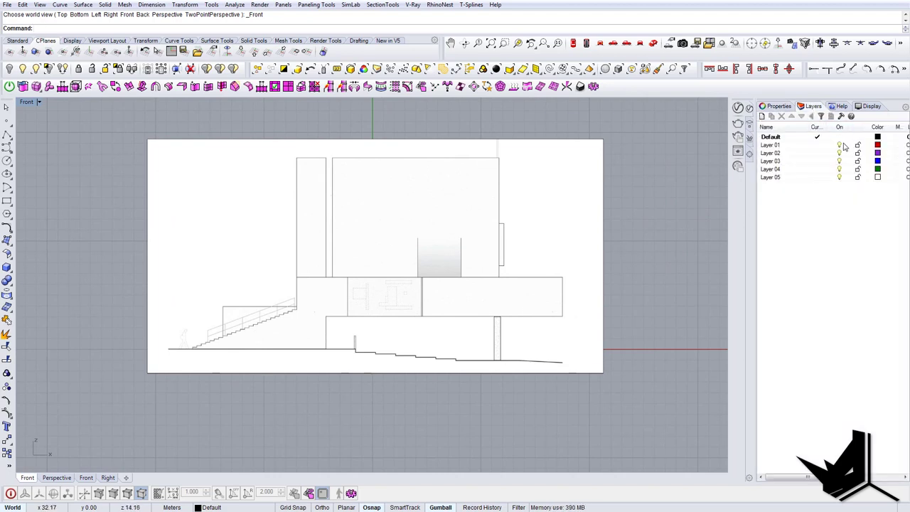
pyautogui.moveTo(337, 315); pyautogui.dragTo(251, 338, button='right')
pyautogui.click(249, 288)
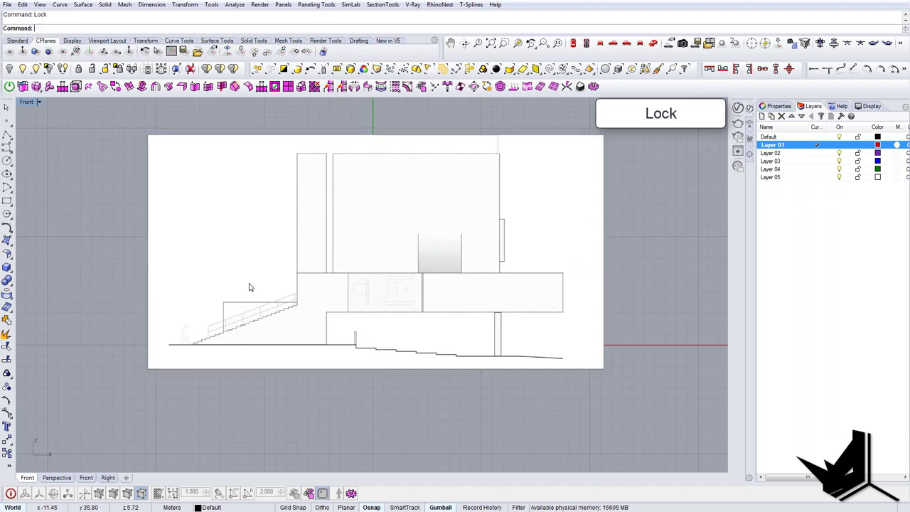
pyautogui.moveTo(267, 322); pyautogui.dragTo(231, 321, button='right')
pyautogui.write('pl')
pyautogui.press('Return')
pyautogui.scroll(8, 123, 345)
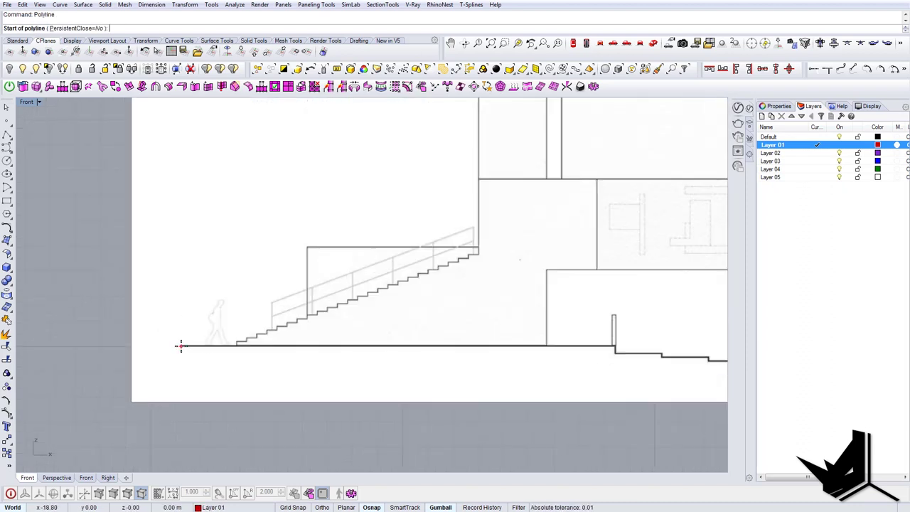
pyautogui.scroll(10, 618, 347)
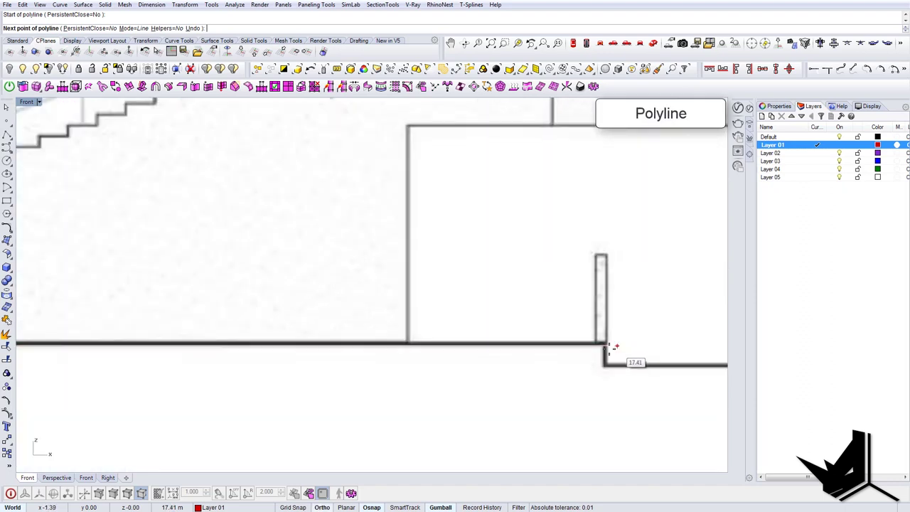
pyautogui.scroll(4, 610, 351)
pyautogui.press('Escape')
pyautogui.scroll(-14, 601, 352)
pyautogui.rightClick(172, 352)
pyautogui.scroll(16, 169, 349)
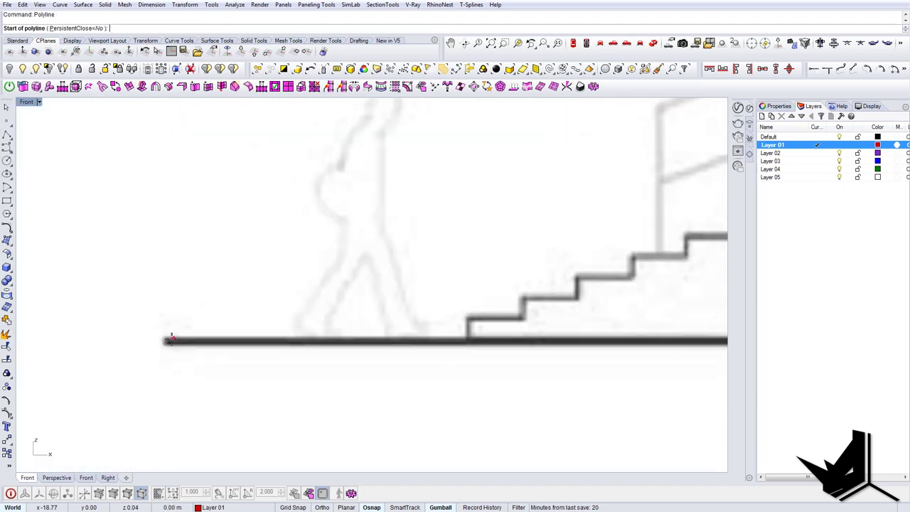
pyautogui.scroll(-5, 165, 340)
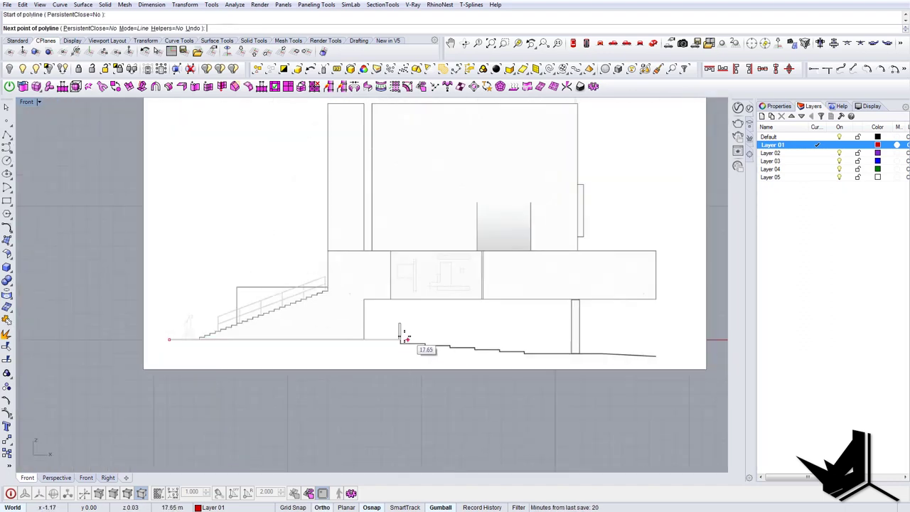
pyautogui.scroll(5, 404, 339)
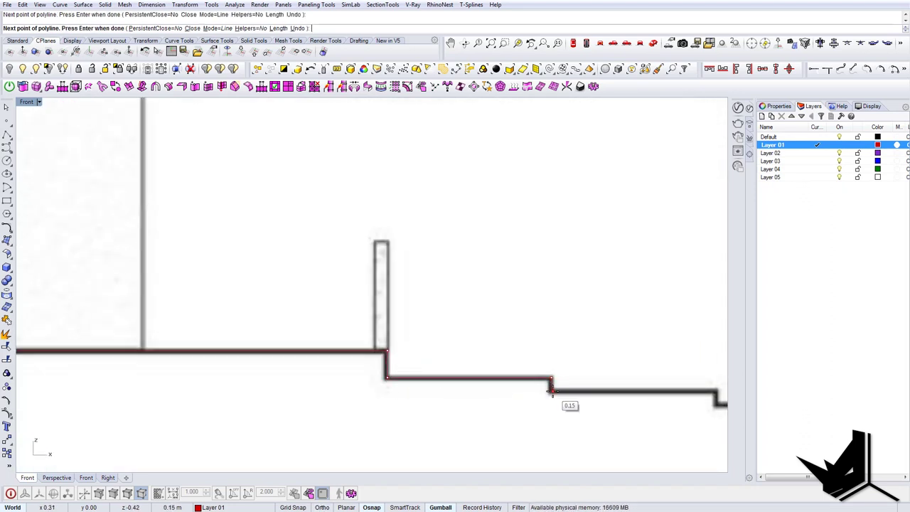
pyautogui.press('Escape')
# Trace the ground with a polyline from its left end past the low wall, 0.3 m down and about 1.85 m along the first terrace
pyautogui.scroll(-15, 524, 384)
pyautogui.rightClick(206, 373)
pyautogui.scroll(16, 207, 373)
pyautogui.click(185, 377)
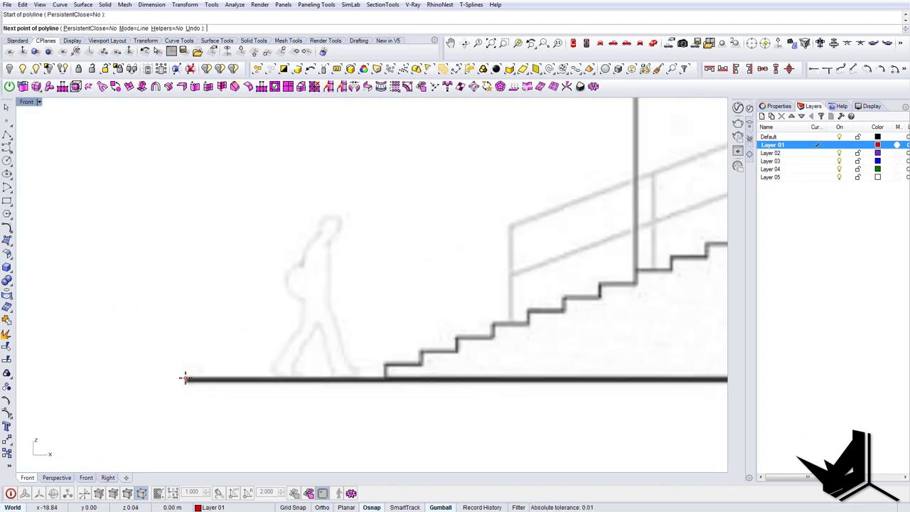
pyautogui.scroll(-15, 187, 377)
pyautogui.scroll(12, 439, 372)
pyautogui.scroll(2, 438, 372)
pyautogui.click(420, 378)
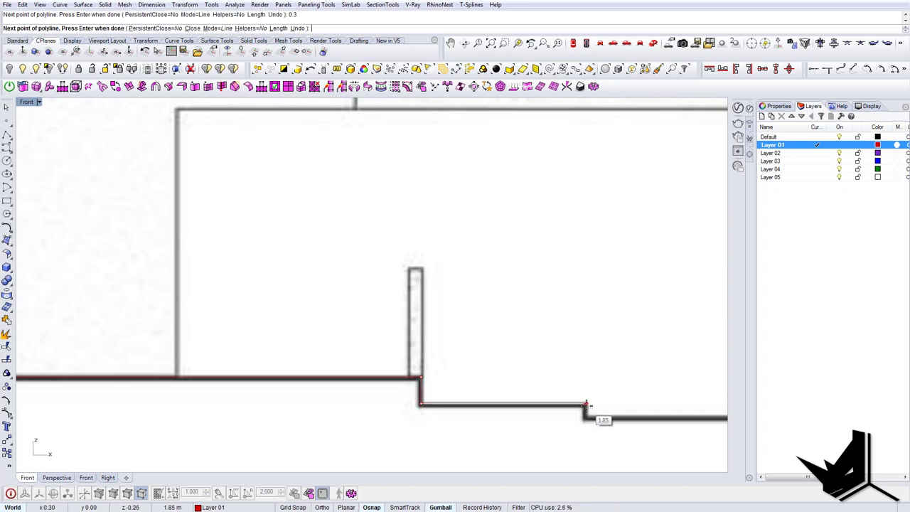
pyautogui.press('Escape')
pyautogui.moveTo(539, 410); pyautogui.dragTo(382, 380, button='right')
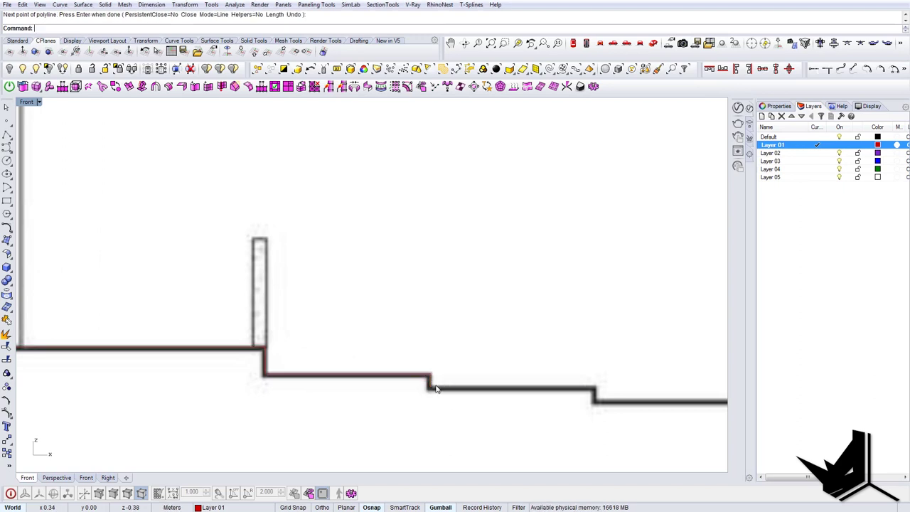
# Copy the terrace step repeatedly down the stepped ground line, reusing the last point, distance and direction
pyautogui.scroll(-4, 141, 253)
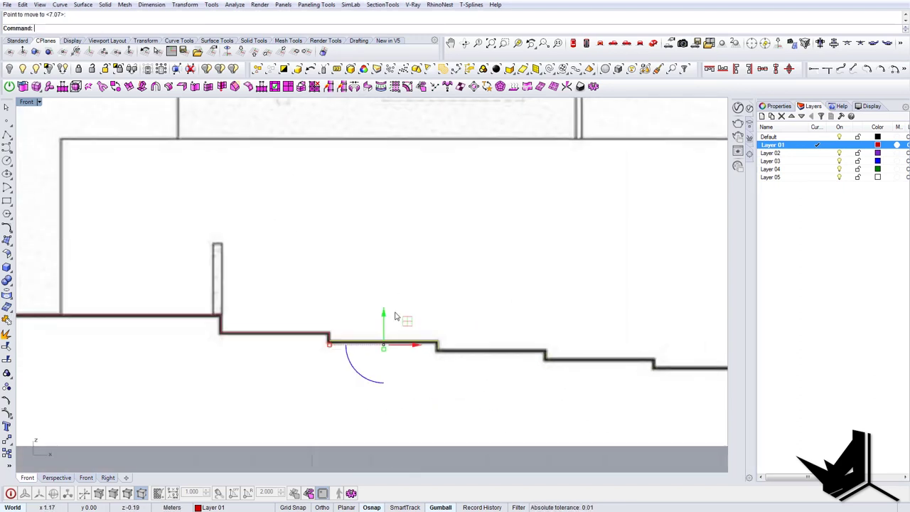
pyautogui.scroll(4, 348, 339)
pyautogui.write('copy')
pyautogui.press('Return')
pyautogui.click(319, 345)
pyautogui.click(86, 29)
pyautogui.click(132, 29)
pyautogui.click(190, 29)
pyautogui.scroll(-6, 446, 325)
pyautogui.click(377, 304)
pyautogui.click(377, 304)
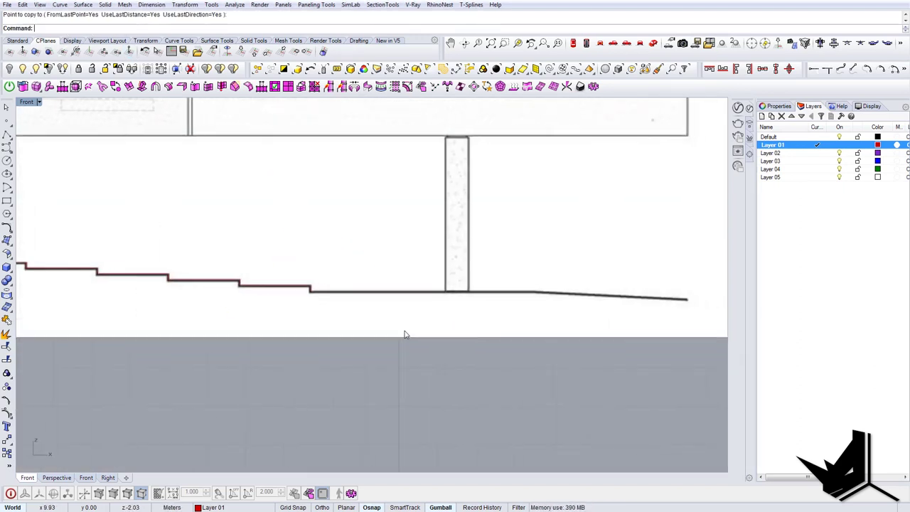
# Draw lines along the flat ground under the column and along the final slope, extending the slope past the picture's edge
pyautogui.write('line')
pyautogui.press('Return')
pyautogui.keyDown('shift'); pyautogui.click(571, 280); pyautogui.keyUp('shift')
pyautogui.rightClick(571, 279)
pyautogui.click(571, 278)
pyautogui.scroll(-6, 519, 286)
pyautogui.moveTo(520, 287); pyautogui.dragTo(316, 279, button='right')
pyautogui.click(696, 293)
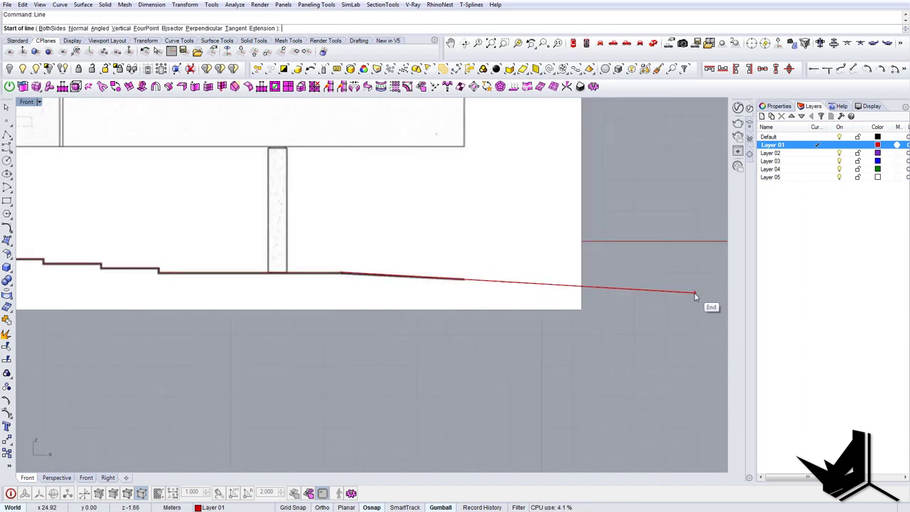
# Select all the traced ground line segments and join them into one curve
pyautogui.press('Escape')
pyautogui.scroll(-12, 660, 308)
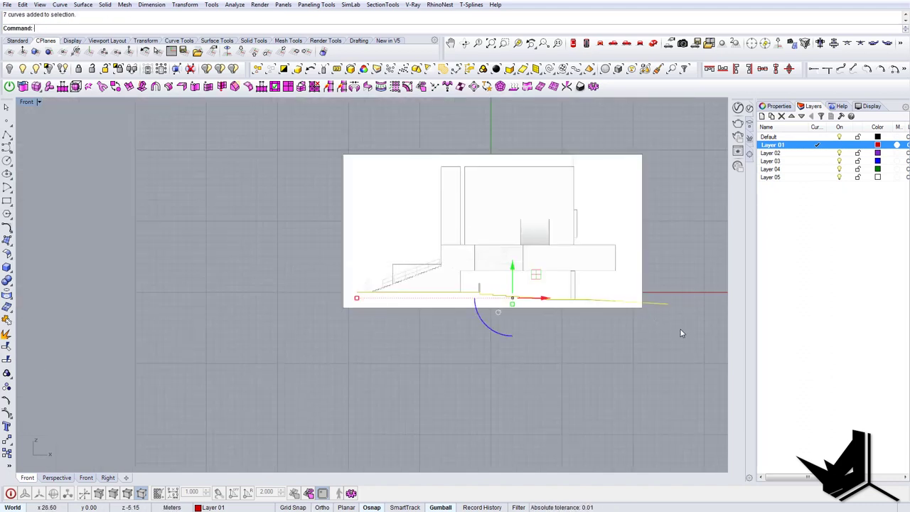
pyautogui.moveTo(610, 301); pyautogui.dragTo(611, 321, button='right')
pyautogui.moveTo(419, 270); pyautogui.dragTo(419, 295, button='right')
pyautogui.scroll(-4, 405, 295)
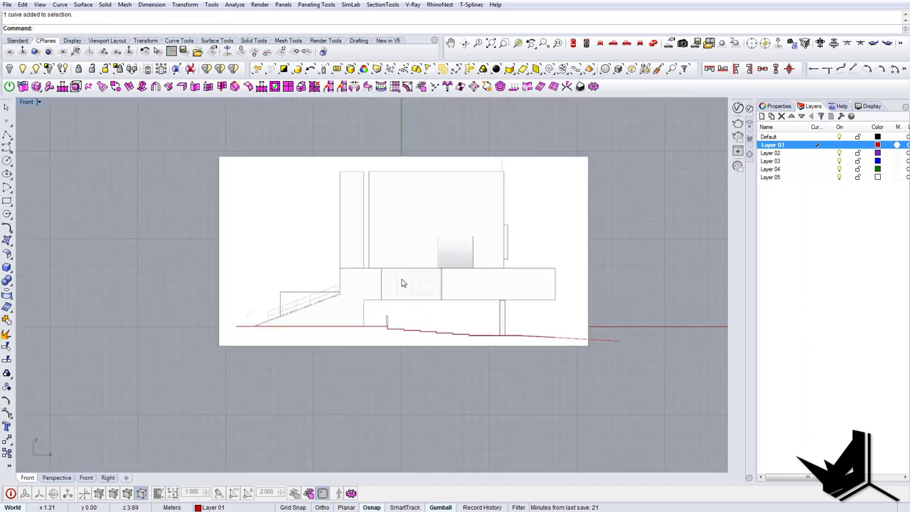
# Draw a rectangle over the narrow upper volume, from its top outer corner down to the lower volume's roof line
pyautogui.scroll(3, 291, 323)
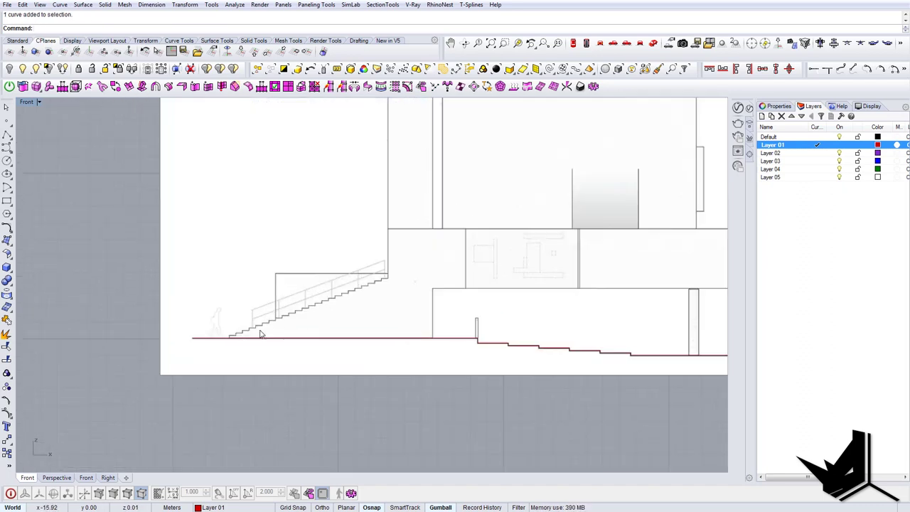
pyautogui.moveTo(534, 237); pyautogui.dragTo(467, 275, button='right')
pyautogui.moveTo(526, 268); pyautogui.dragTo(417, 311, button='right')
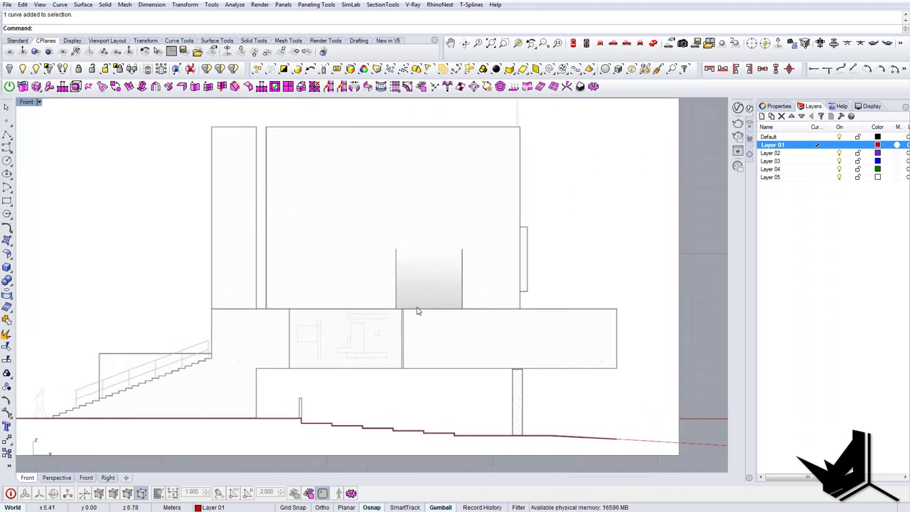
pyautogui.moveTo(280, 307); pyautogui.dragTo(293, 290, button='right')
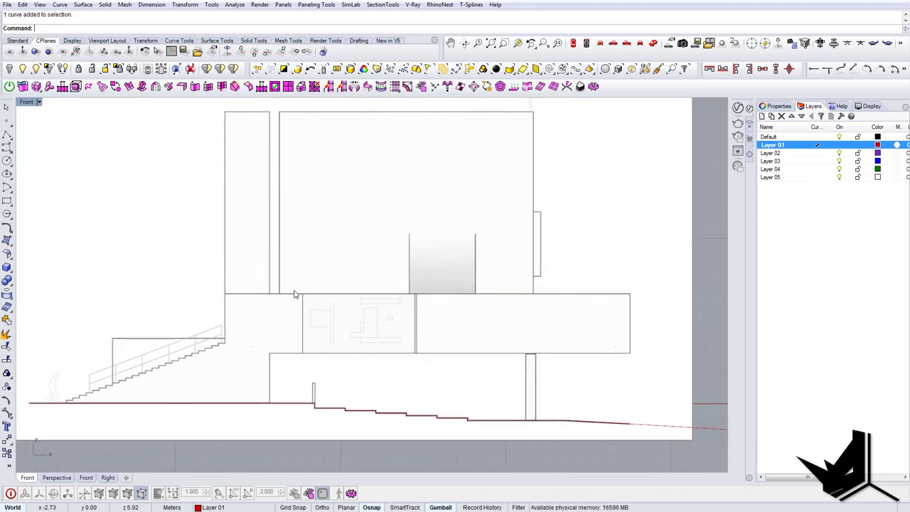
pyautogui.moveTo(275, 187); pyautogui.dragTo(275, 236, button='right')
pyautogui.scroll(2, 275, 236)
pyautogui.scroll(8, 211, 143)
pyautogui.click(207, 149)
pyautogui.scroll(-8, 207, 149)
pyautogui.scroll(12, 263, 359)
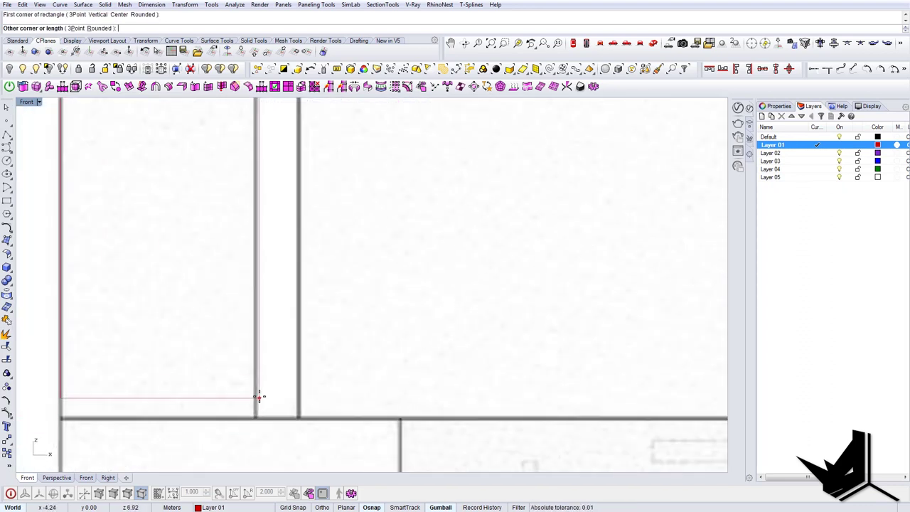
pyautogui.click(257, 418)
pyautogui.scroll(-12, 257, 418)
pyautogui.press('space')
pyautogui.scroll(12, 268, 214)
pyautogui.press('Escape')
# Copy the narrow rectangle about 3.3 m across to the near top corner of the wide upper volume
pyautogui.click(83, 139)
pyautogui.write('co')
pyautogui.press('space')
pyautogui.click(33, 140)
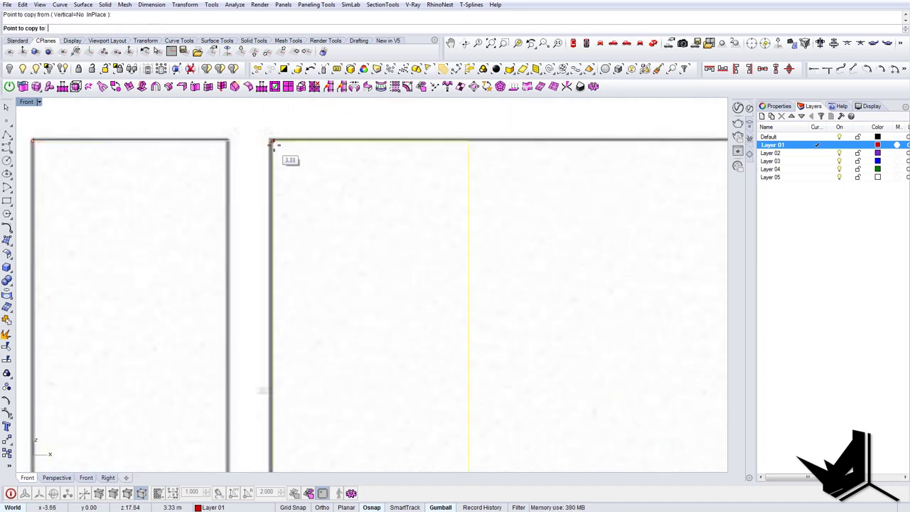
pyautogui.click(271, 141)
# Scale the copied rectangle in one direction to the wide volume's far edge, making it about 15.35 m wide
pyautogui.press('space')
pyautogui.click(272, 140)
pyautogui.click(467, 141)
pyautogui.scroll(-16, 327, 140)
pyautogui.scroll(18, 507, 140)
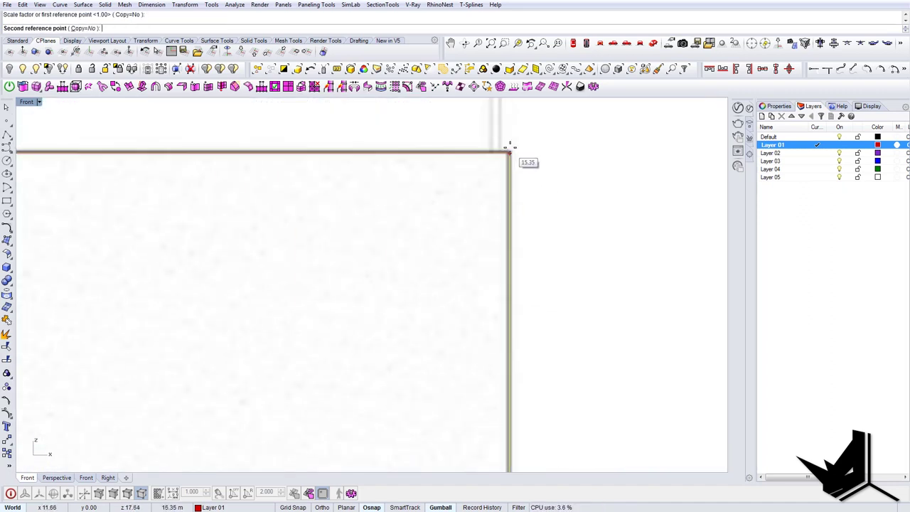
pyautogui.click(509, 149)
pyautogui.scroll(-16, 509, 150)
# Draw a rectangle on the raised lower volume, from its underside corner up to the wide upper volume's bottom far corner
pyautogui.moveTo(600, 393); pyautogui.dragTo(604, 341, button='right')
pyautogui.write('r')
pyautogui.scroll(14, 251, 343)
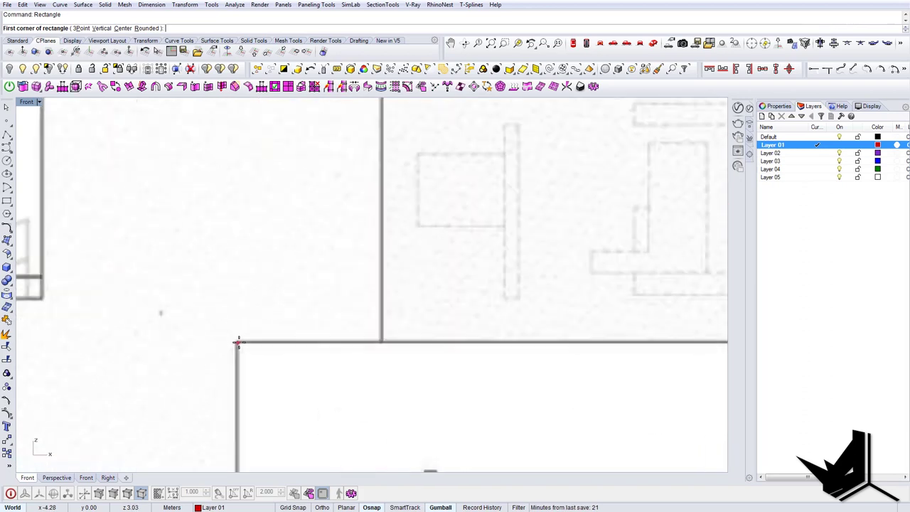
pyautogui.click(238, 342)
pyautogui.scroll(-16, 238, 342)
pyautogui.scroll(16, 521, 295)
pyautogui.scroll(-18, 155, 305)
# Scale the lower volume's rectangle horizontally so it reaches the far end of the drawn overhang
pyautogui.write('sc1')
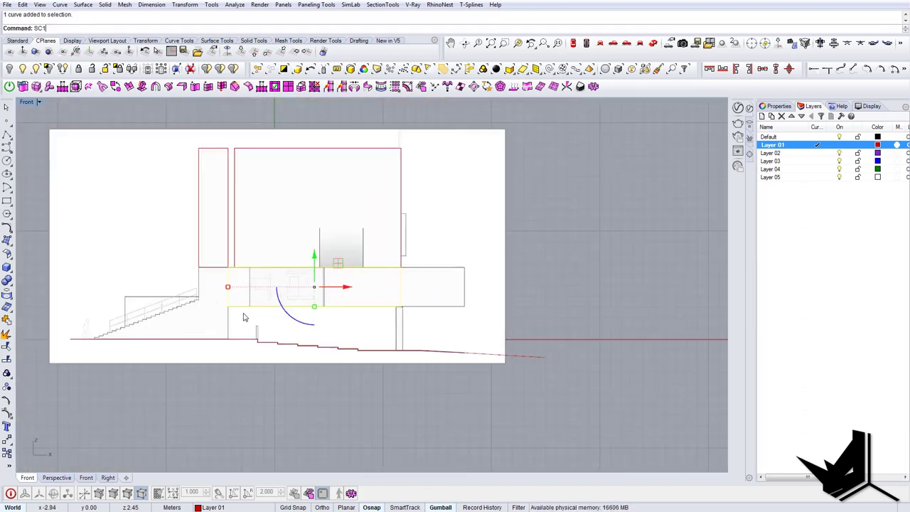
pyautogui.press('space')
pyautogui.click(228, 307)
pyautogui.click(401, 306)
pyautogui.scroll(14, 486, 285)
pyautogui.click(439, 308)
pyautogui.scroll(-14, 438, 309)
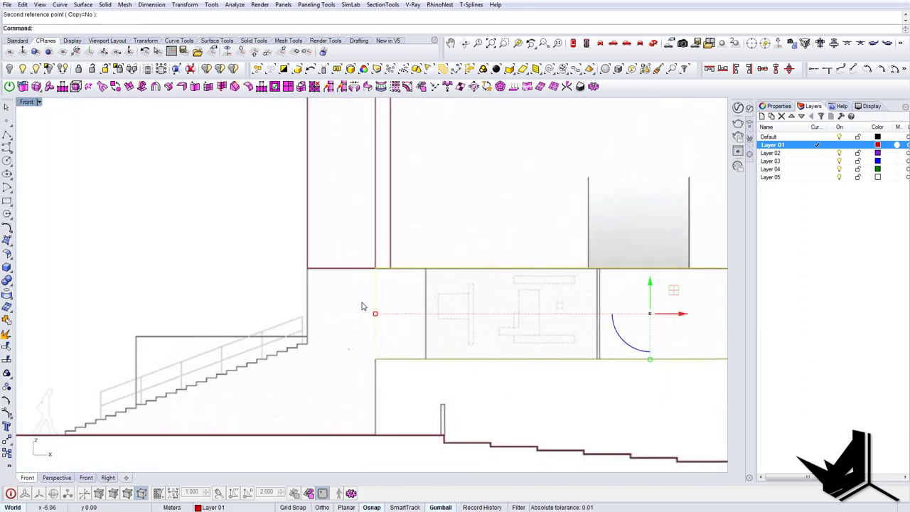
# Draw a polyline tracing the first riser and tread at the foot of the entrance stair
pyautogui.click(363, 307)
pyautogui.moveTo(143, 419); pyautogui.dragTo(183, 367, button='right')
pyautogui.write('p')
pyautogui.press('Escape')
pyautogui.write('pol')
pyautogui.moveTo(112, 380); pyautogui.dragTo(151, 364, button='right')
pyautogui.scroll(18, 150, 364)
pyautogui.click(139, 363)
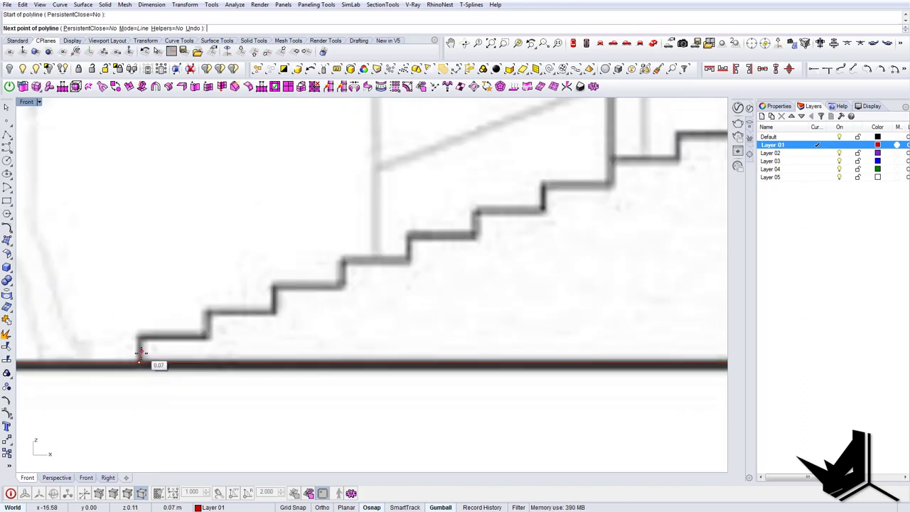
pyautogui.press('space')
# Try copying the stair step up the flight with the last point, distance and direction, and undo the copies
pyautogui.click(196, 337)
pyautogui.write('co')
pyautogui.press('space')
pyautogui.click(140, 361)
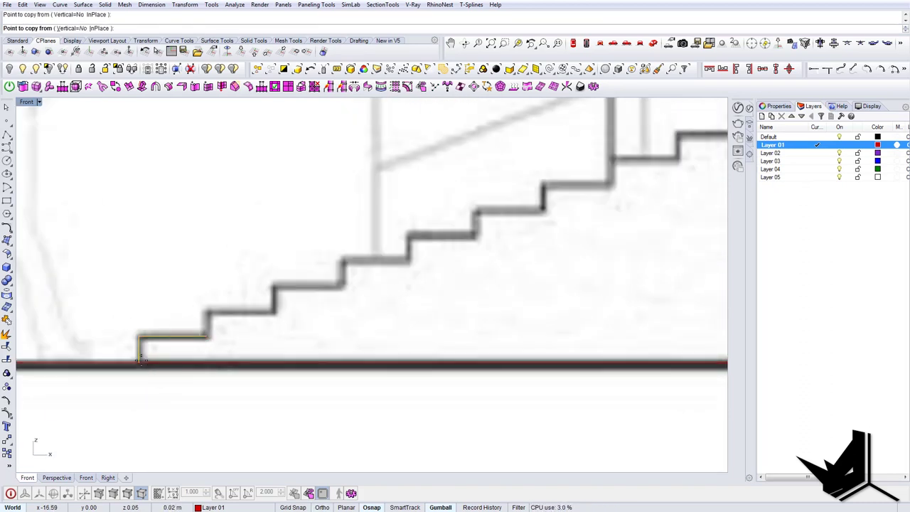
pyautogui.click(80, 28)
pyautogui.click(133, 28)
pyautogui.click(185, 28)
pyautogui.scroll(-4, 577, 234)
pyautogui.moveTo(576, 235); pyautogui.dragTo(384, 296, button='right')
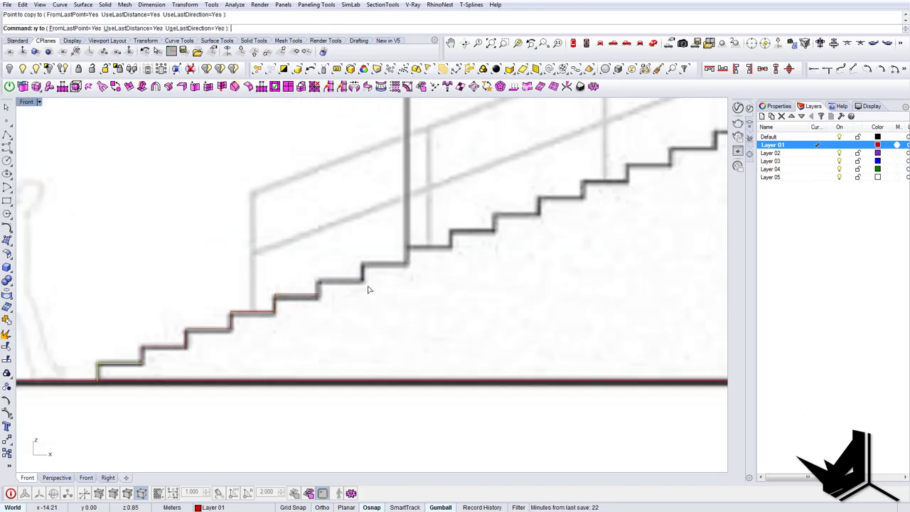
pyautogui.press('Escape')
pyautogui.hotkey('ctrl', 'z')
# Scale the first stair step vertically to a riser height of 0.15 m
pyautogui.moveTo(256, 338); pyautogui.dragTo(367, 319, button='right')
pyautogui.scroll(8, 213, 351)
pyautogui.click(205, 361)
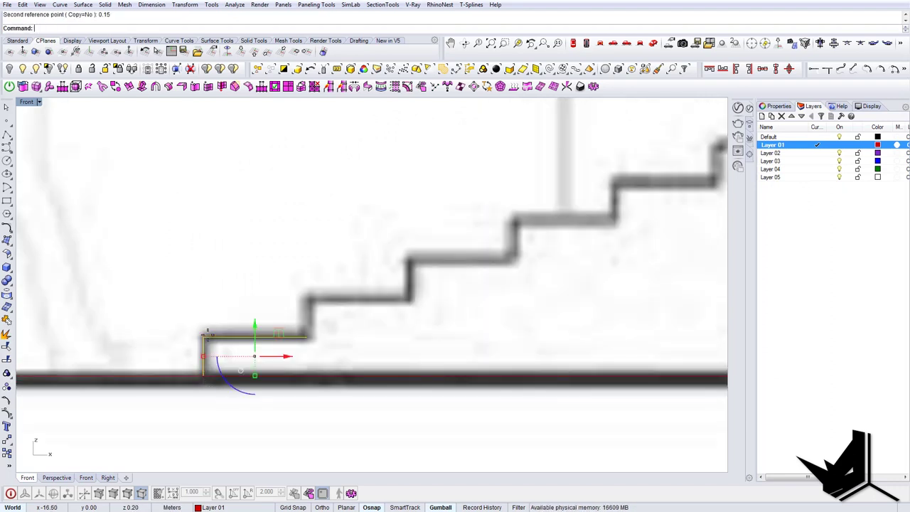
# Copy the corrected step repeatedly up the whole stair flight, reusing the last point, distance and direction
pyautogui.click(179, 28)
pyautogui.scroll(-12, 128, 313)
pyautogui.click(433, 251)
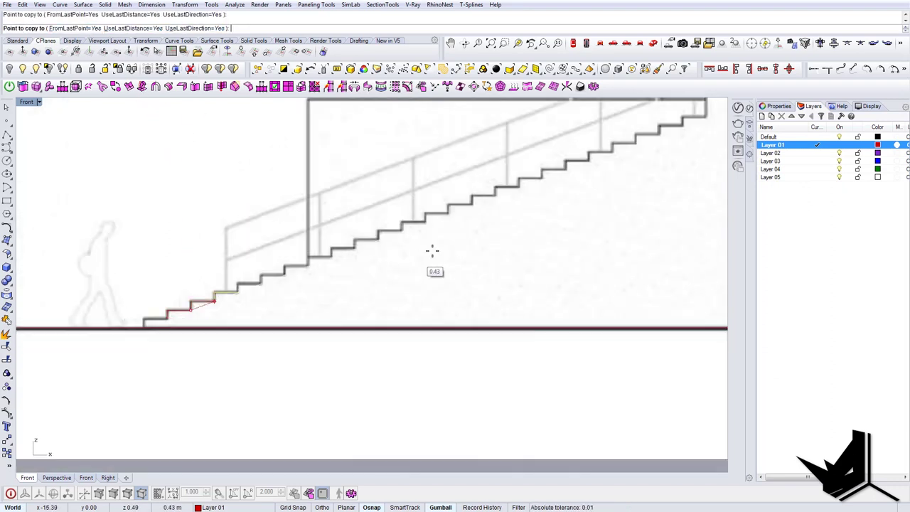
pyautogui.click(500, 223)
pyautogui.moveTo(575, 187); pyautogui.dragTo(316, 336, button='right')
pyautogui.scroll(-6, 316, 337)
pyautogui.click(454, 309)
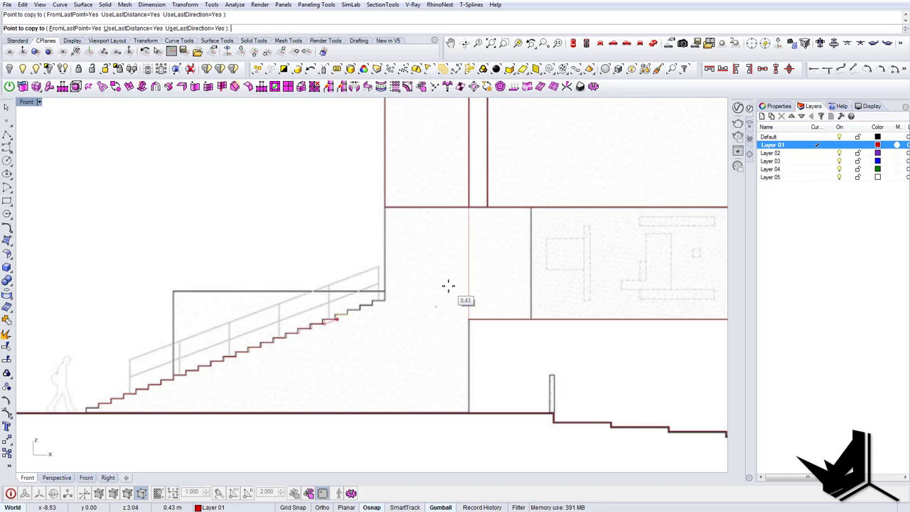
pyautogui.press('Escape')
# Select all the stair step curves and scale them horizontally to about 9.65 m so the top tread ends at the wall
pyautogui.scroll(4, 334, 285)
pyautogui.scroll(-8, 381, 298)
pyautogui.moveTo(198, 235); pyautogui.dragTo(429, 400)
pyautogui.write('SC')
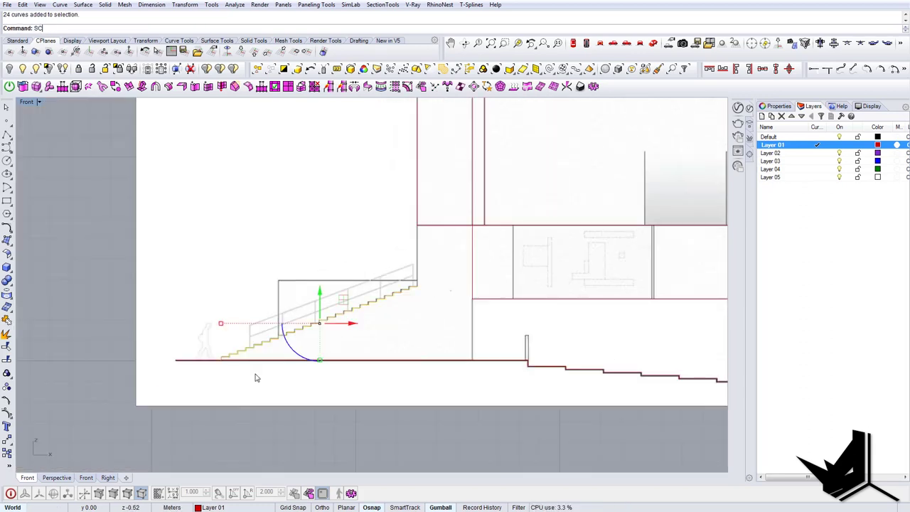
pyautogui.scroll(10, 423, 292)
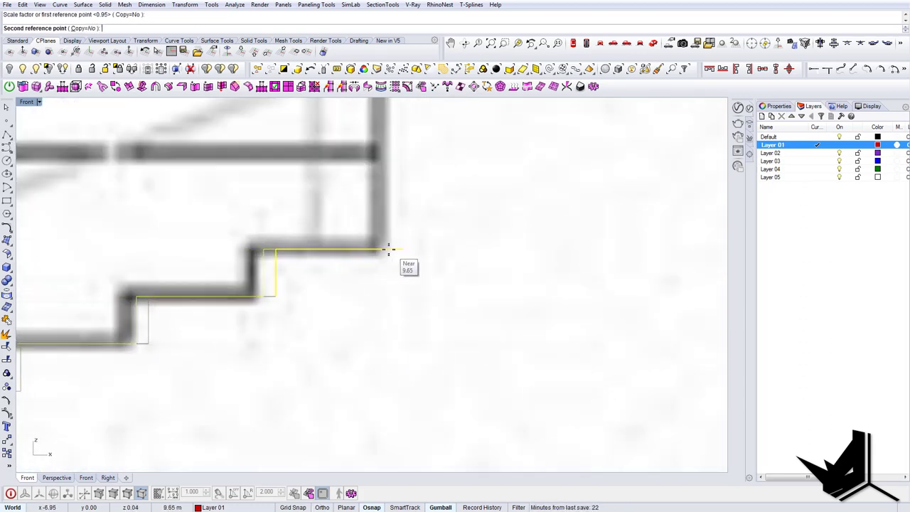
pyautogui.click(389, 249)
pyautogui.scroll(-10, 375, 277)
pyautogui.scroll(2, 377, 282)
# Draw a vertical wall line from the top stair tread up to the horizontal floor line
pyautogui.write('L')
pyautogui.press('Return')
pyautogui.click(354, 286)
pyautogui.scroll(-7, 355, 281)
pyautogui.moveTo(357, 224); pyautogui.dragTo(311, 349, button='right')
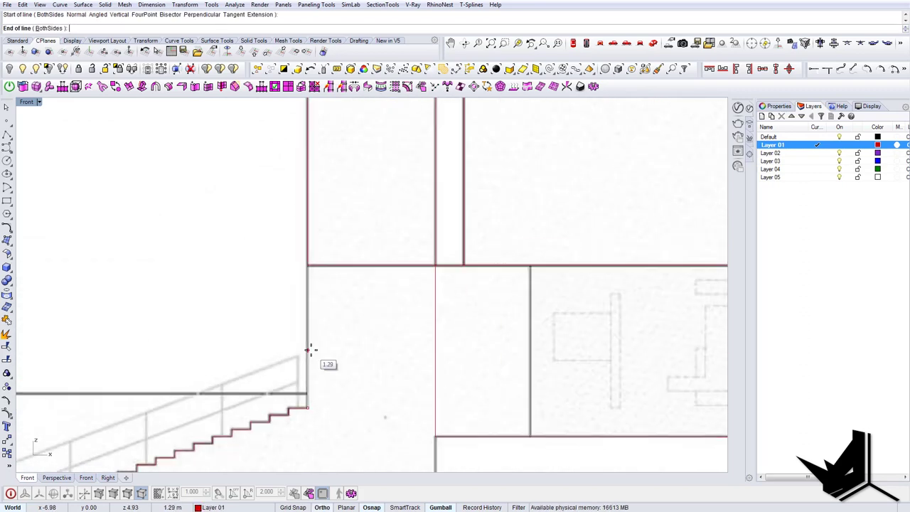
pyautogui.scroll(12, 309, 266)
pyautogui.click(299, 264)
# Trim the excess where the wall line meets the top stair tread
pyautogui.scroll(-12, 292, 315)
pyautogui.scroll(8, 301, 384)
pyautogui.moveTo(300, 458); pyautogui.dragTo(297, 332, button='right')
pyautogui.write('TR')
pyautogui.press('Return')
pyautogui.click(302, 369)
pyautogui.press('Return')
# Draw a vertical line about 2.99 m long from the lower block's bottom corner down to the ground line
pyautogui.scroll(-18, 311, 350)
pyautogui.scroll(2, 377, 351)
pyautogui.write('L')
pyautogui.press('Return')
pyautogui.click(297, 319)
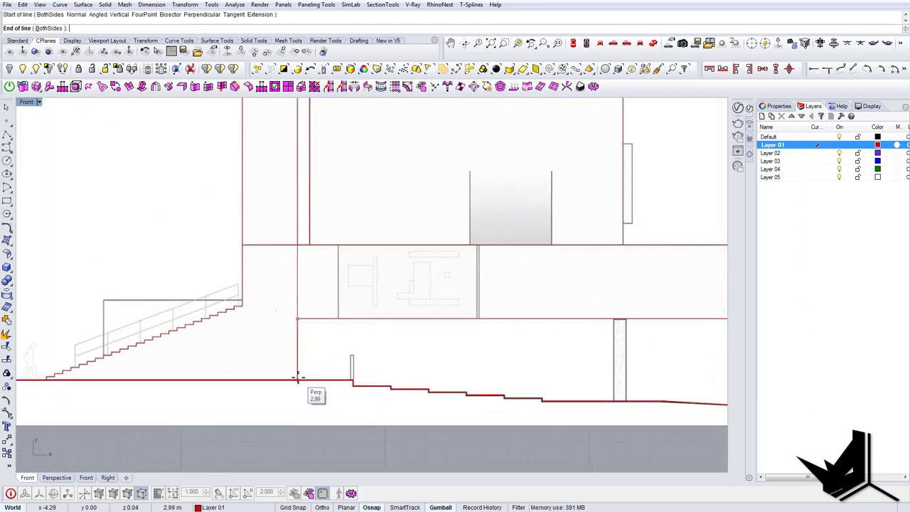
pyautogui.click(298, 379)
# Draw a rectangle over the panel with the dashed furniture outlines, spanning the lower block's full height
pyautogui.scroll(-4, 299, 377)
pyautogui.scroll(6, 332, 312)
pyautogui.write('REC')
pyautogui.press('Return')
pyautogui.click(313, 280)
pyautogui.scroll(6, 487, 366)
pyautogui.click(481, 378)
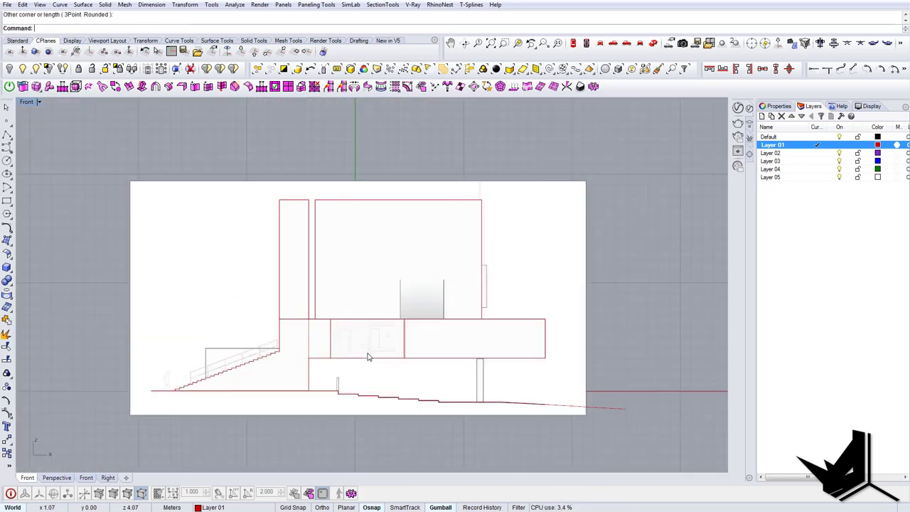
# Create one closed outline of the stair base, wall and adjoining end of the lower block with CurveBoolean
pyautogui.moveTo(368, 353); pyautogui.dragTo(374, 332, button='right')
pyautogui.write('CurveBoolean')
pyautogui.press('Return')
pyautogui.moveTo(311, 349); pyautogui.dragTo(72, 257)
pyautogui.press('Return')
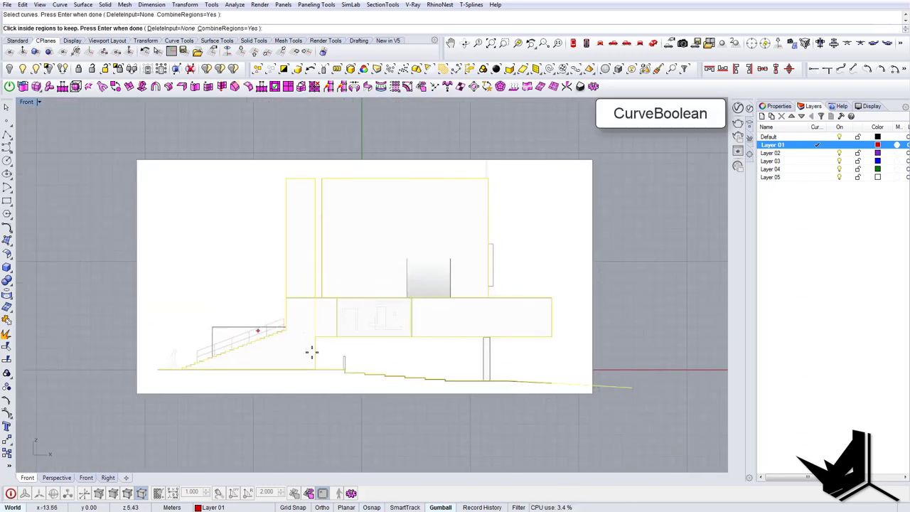
pyautogui.scroll(6, 297, 343)
pyautogui.click(292, 344)
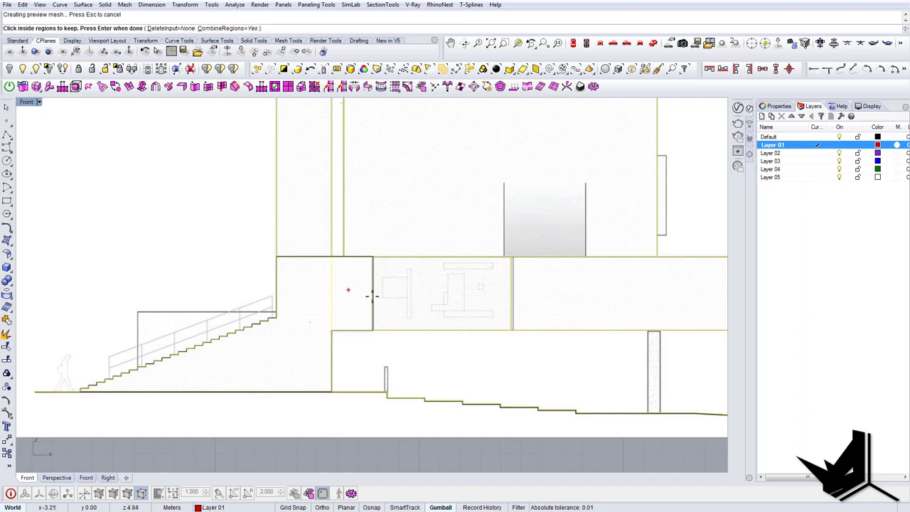
pyautogui.press('Return')
pyautogui.scroll(-6, 305, 345)
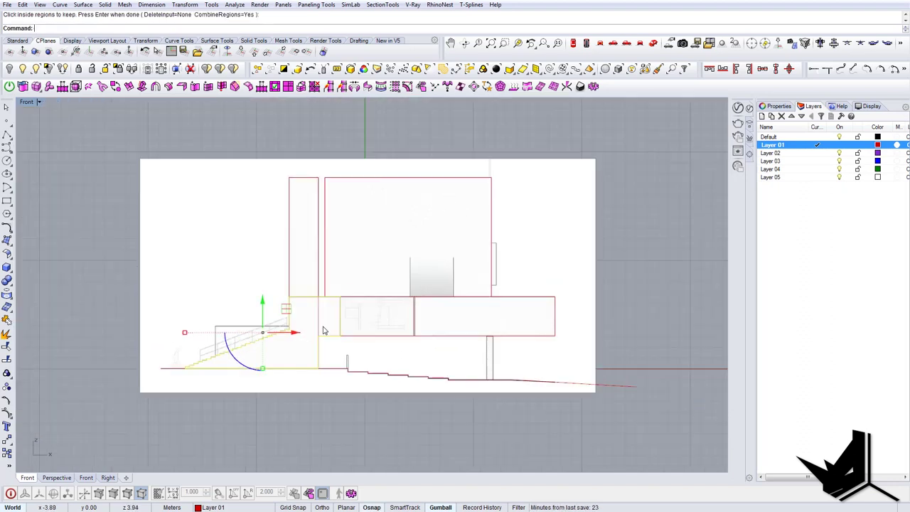
# Run CurveBoolean on the block curves and the panel rectangle to create closed outlines of the lower block's regions
pyautogui.moveTo(374, 326); pyautogui.dragTo(295, 316, button='right')
pyautogui.scroll(2, 349, 307)
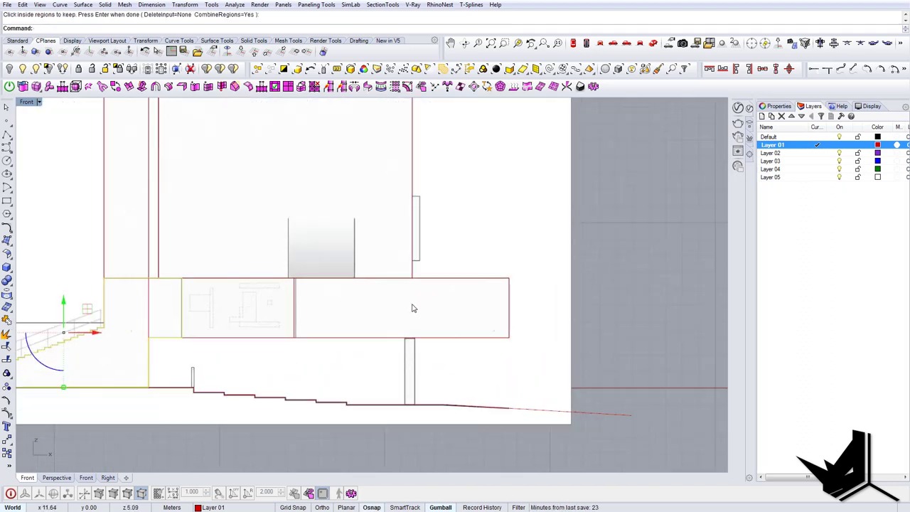
pyautogui.press('Escape')
pyautogui.write('C')
pyautogui.moveTo(219, 275); pyautogui.dragTo(256, 265)
pyautogui.press('Return')
pyautogui.click(238, 303)
pyautogui.press('Return')
pyautogui.press('Return')
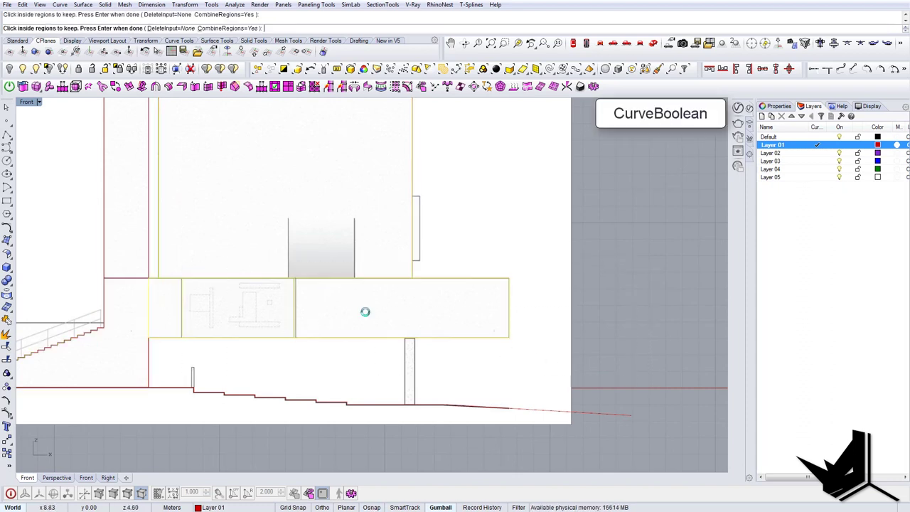
pyautogui.press('Return')
# Trace the column under the lower block with a rectangle from the ground line to the block's underside
pyautogui.scroll(-6, 365, 311)
pyautogui.moveTo(384, 306); pyautogui.dragTo(485, 288, button='right')
pyautogui.scroll(4, 405, 313)
pyautogui.moveTo(551, 350); pyautogui.dragTo(428, 346, button='right')
pyautogui.scroll(8, 421, 351)
pyautogui.write('Rectangle')
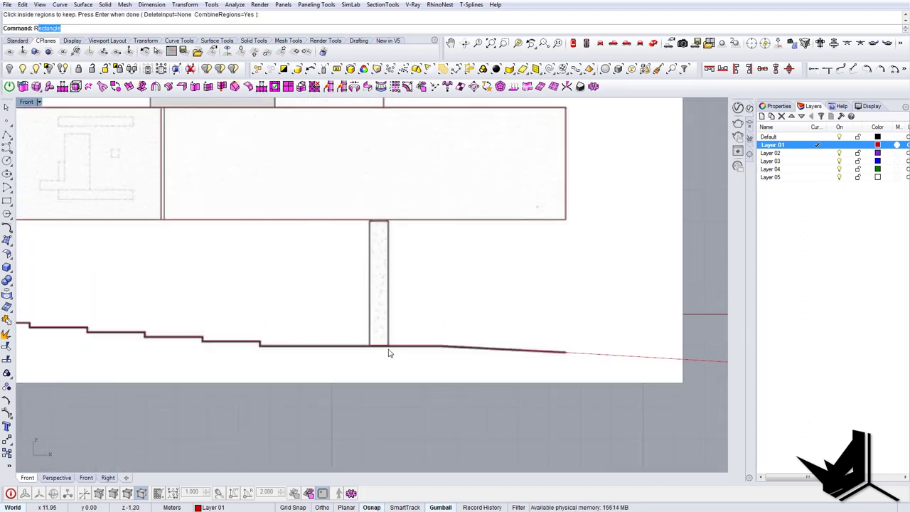
pyautogui.press('Return')
pyautogui.scroll(6, 383, 233)
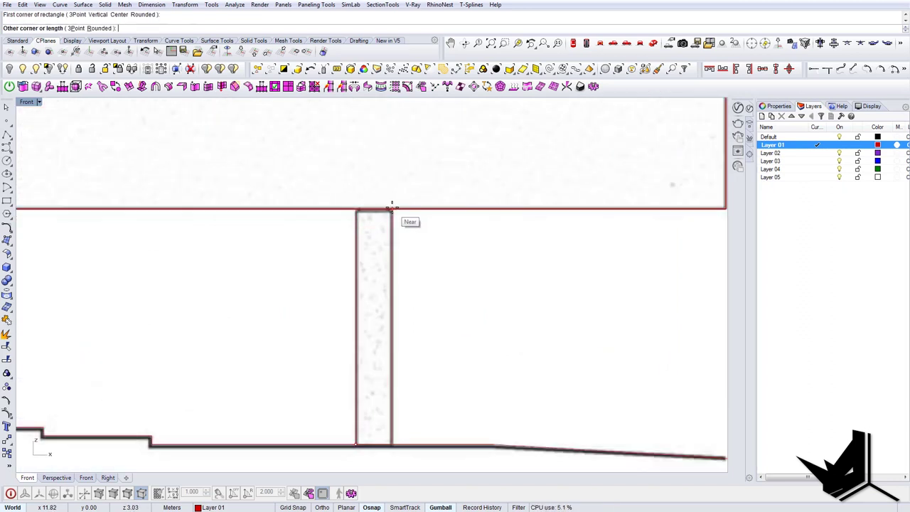
pyautogui.click(392, 208)
# Trace the narrow low wall at the first ground step with a rectangle
pyautogui.scroll(-14, 402, 263)
pyautogui.moveTo(219, 281); pyautogui.dragTo(220, 282, button='right')
pyautogui.scroll(6, 221, 281)
pyautogui.press('Return')
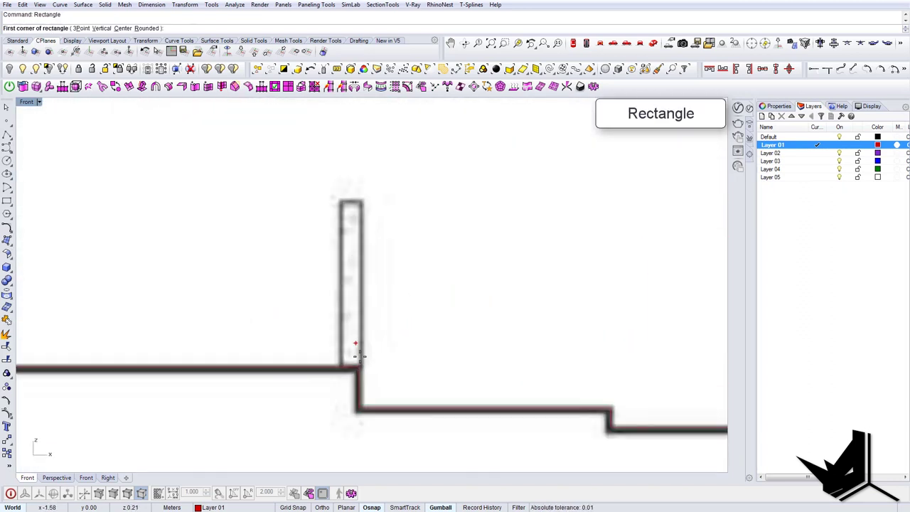
pyautogui.click(360, 368)
pyautogui.scroll(4, 345, 209)
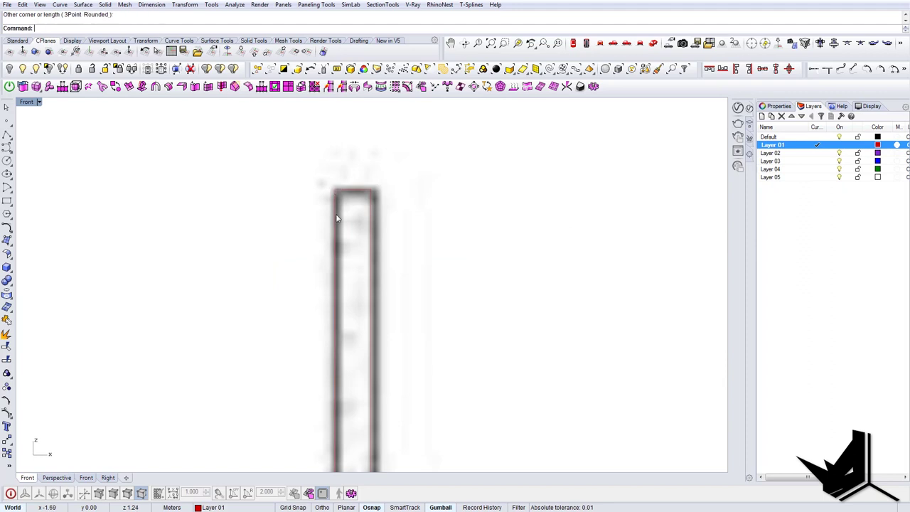
pyautogui.scroll(-7, 355, 305)
pyautogui.scroll(4, 251, 311)
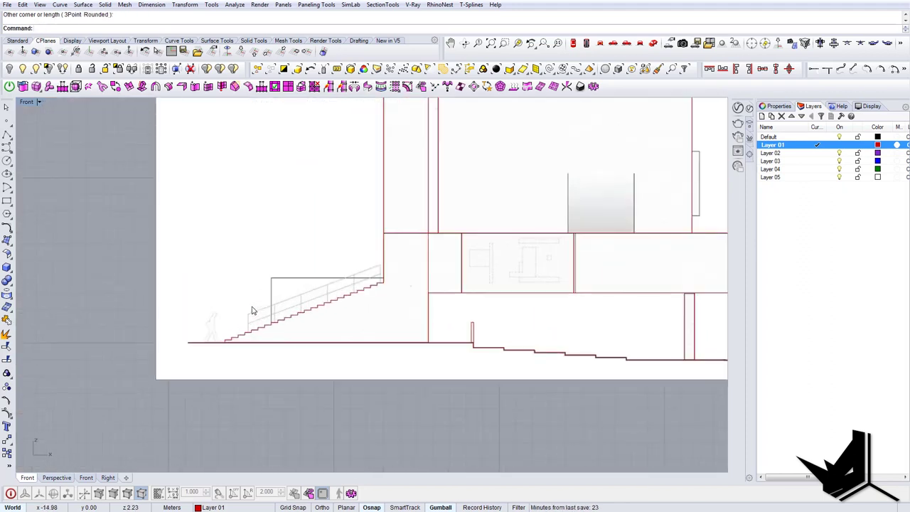
# Trace the stair railing's first post, sloping top rail and last post with a single polyline
pyautogui.moveTo(257, 325); pyautogui.dragTo(246, 310, button='right')
pyautogui.write('Polyline')
pyautogui.press('Return')
pyautogui.scroll(10, 245, 321)
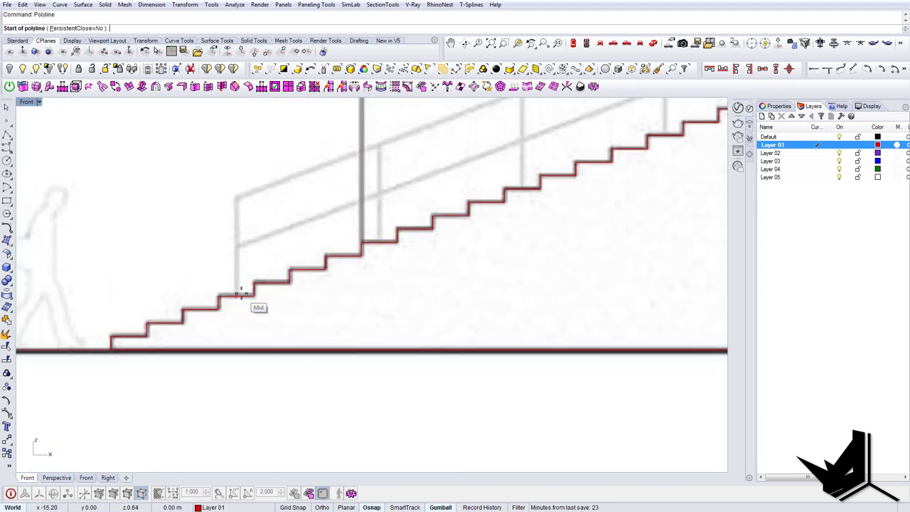
pyautogui.click(237, 295)
pyautogui.keyDown('shift'); pyautogui.click(237, 198); pyautogui.keyUp('shift')
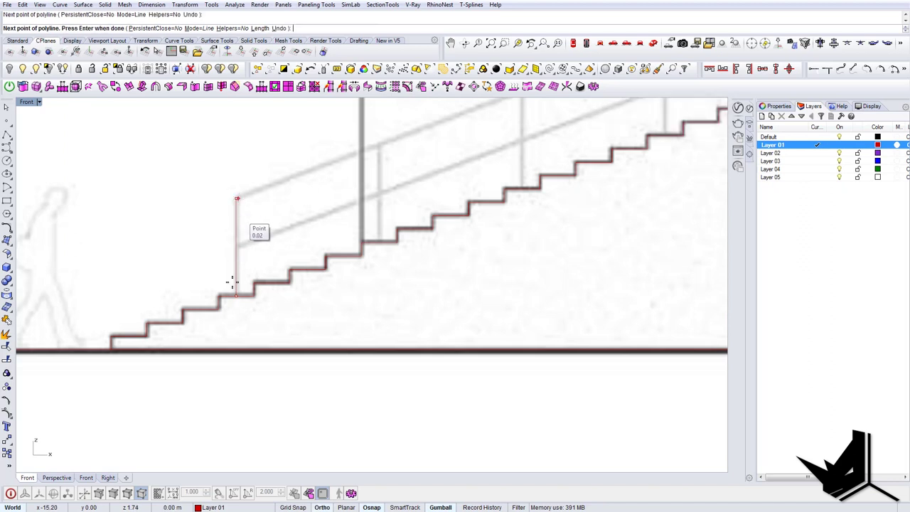
pyautogui.scroll(-10, 233, 303)
pyautogui.moveTo(471, 176); pyautogui.dragTo(458, 192, button='right')
pyautogui.scroll(8, 458, 192)
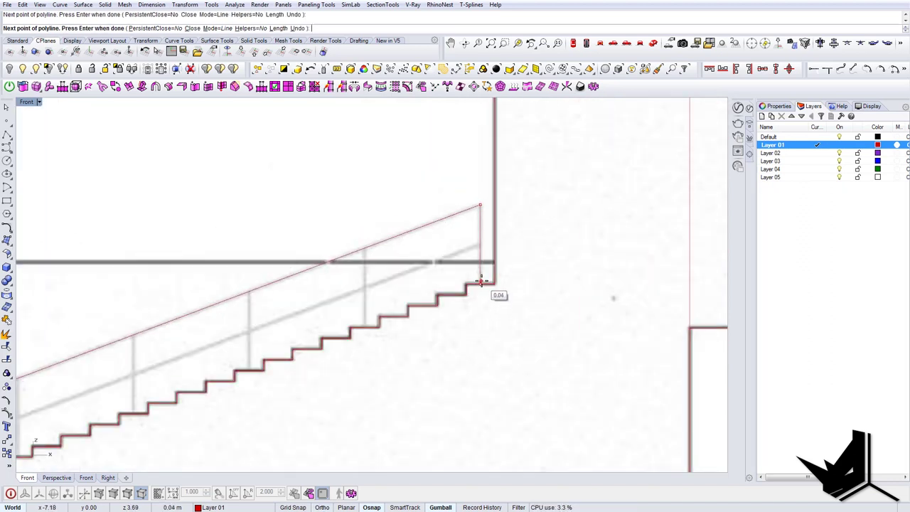
pyautogui.click(480, 282)
pyautogui.press('Return')
# Draw the railing's sloping middle rail between the two end posts with a polyline
pyautogui.press('Return')
pyautogui.click(481, 244)
pyautogui.scroll(-8, 480, 244)
pyautogui.scroll(8, 246, 337)
pyautogui.click(206, 344)
pyautogui.press('Return')
pyautogui.press('Return')
pyautogui.scroll(2, 323, 334)
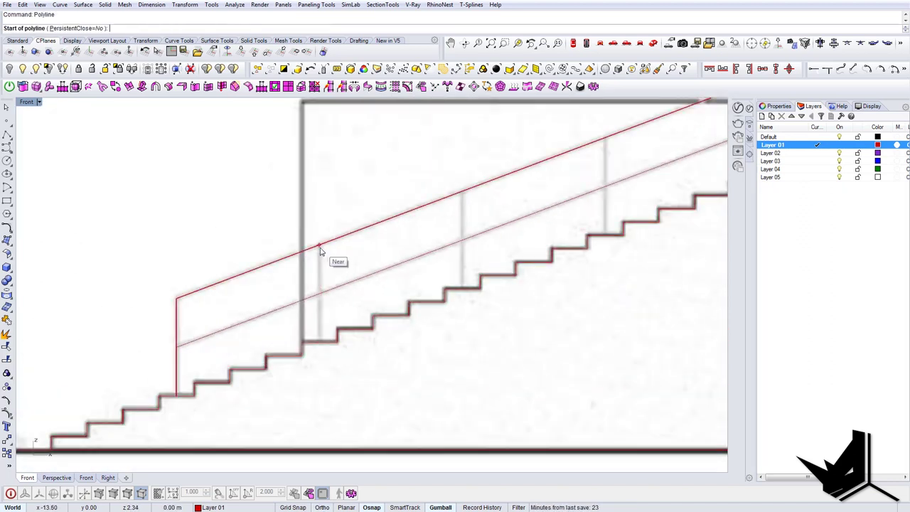
pyautogui.keyDown('shift'); pyautogui.click(320, 344); pyautogui.keyUp('shift')
pyautogui.press('Escape')
# Draw the first intermediate railing post as a vertical line of about 1.10 m from the top rail to the tread
pyautogui.scroll(4, 322, 297)
pyautogui.write('line')
pyautogui.click(313, 223)
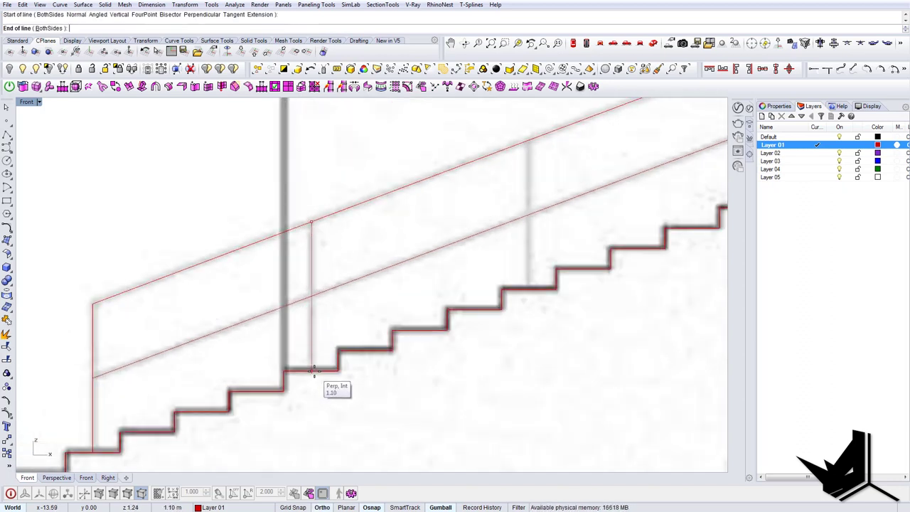
pyautogui.click(311, 369)
# Copy the intermediate post along the top rail to the three remaining post positions
pyautogui.scroll(-8, 312, 370)
pyautogui.click(312, 322)
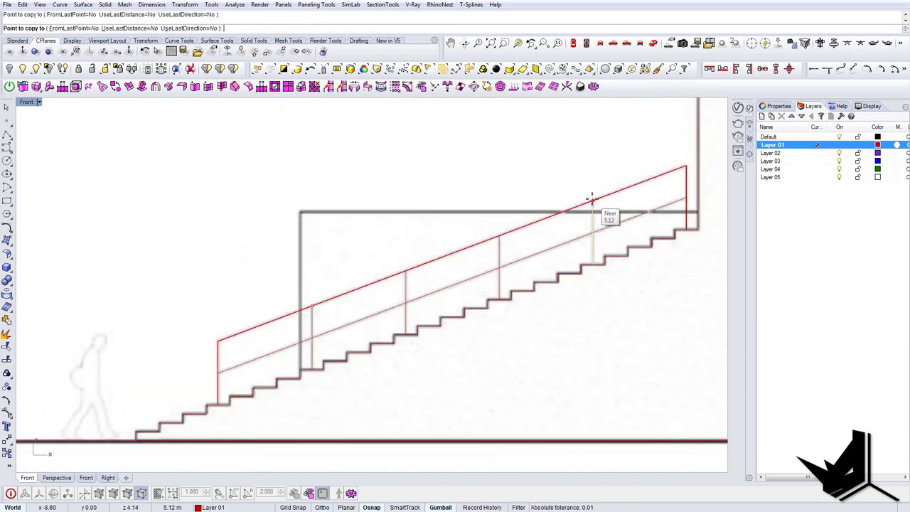
pyautogui.press('Escape')
# Draw a rectangle along the wall outline behind the stair railing, extending it past the building's wall line
pyautogui.scroll(-10, 592, 301)
pyautogui.moveTo(593, 301); pyautogui.dragTo(349, 335, button='right')
pyautogui.scroll(4, 251, 337)
pyautogui.moveTo(251, 337); pyautogui.dragTo(317, 323, button='right')
pyautogui.write('r')
pyautogui.write('Rectangle')
pyautogui.press('Return')
pyautogui.scroll(10, 273, 369)
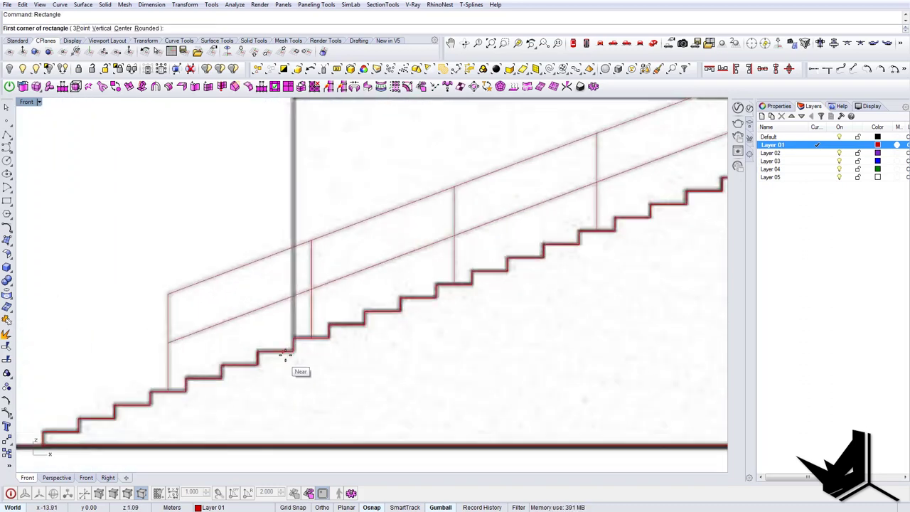
pyautogui.click(294, 353)
pyautogui.scroll(-12, 293, 352)
pyautogui.scroll(4, 387, 306)
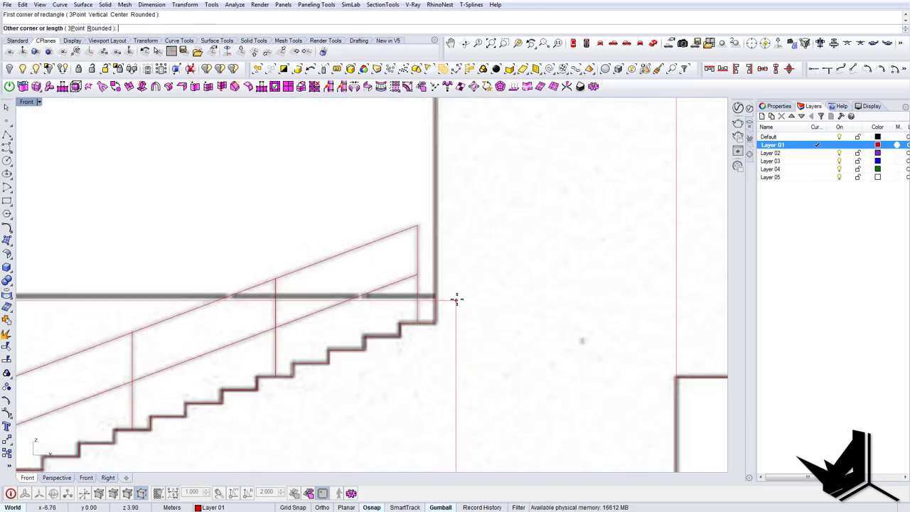
pyautogui.click(462, 295)
# Trim the rectangle behind the railing against the stair and wall outline
pyautogui.scroll(-10, 462, 296)
pyautogui.scroll(2, 469, 332)
pyautogui.moveTo(469, 332); pyautogui.dragTo(444, 329, button='right')
pyautogui.write('Trim')
pyautogui.press('Return')
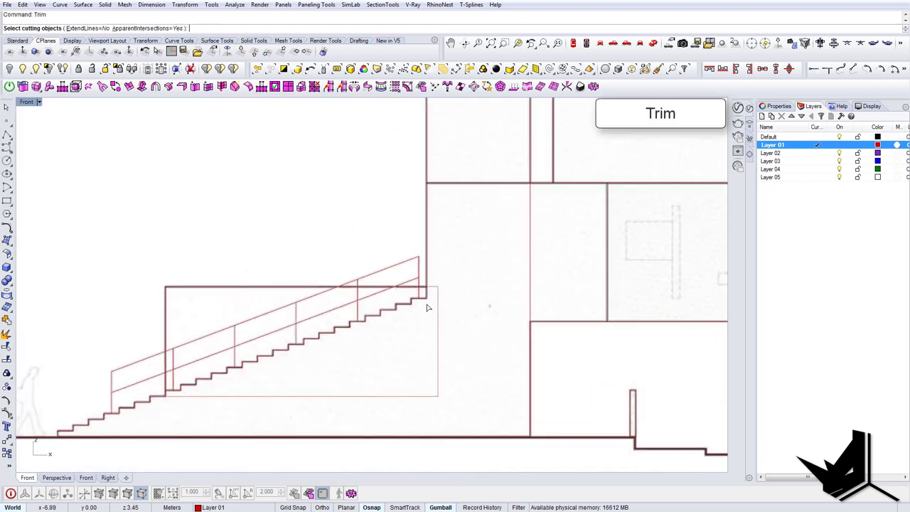
# Trim away the part of the parapet rectangle lying below the stair profile and past the wall
pyautogui.click(422, 303)
pyautogui.click(446, 324)
pyautogui.press('Return')
pyautogui.click(438, 325)
pyautogui.press('Return')
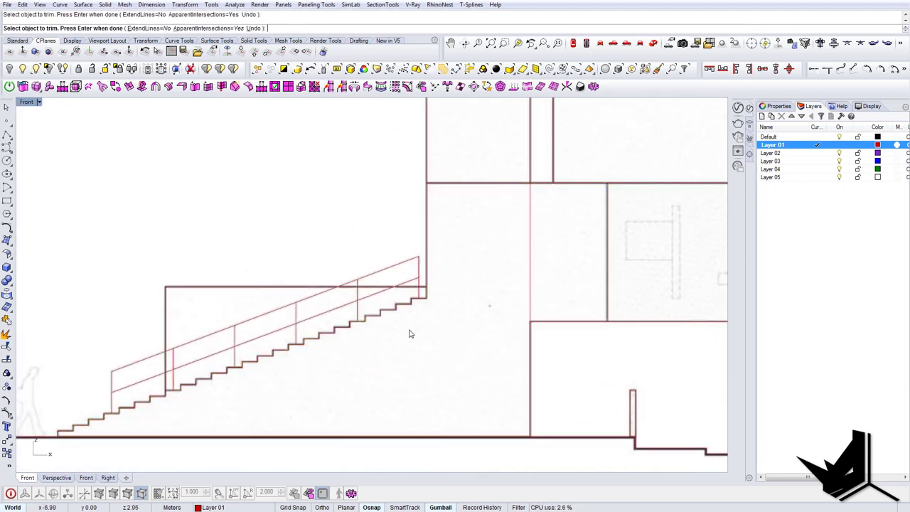
# Trace the narrow box projecting from the upper wall of the front elevation with a rectangle
pyautogui.scroll(-8, 409, 332)
pyautogui.scroll(-3, 380, 316)
pyautogui.scroll(15, 427, 234)
pyautogui.write('Rectangle')
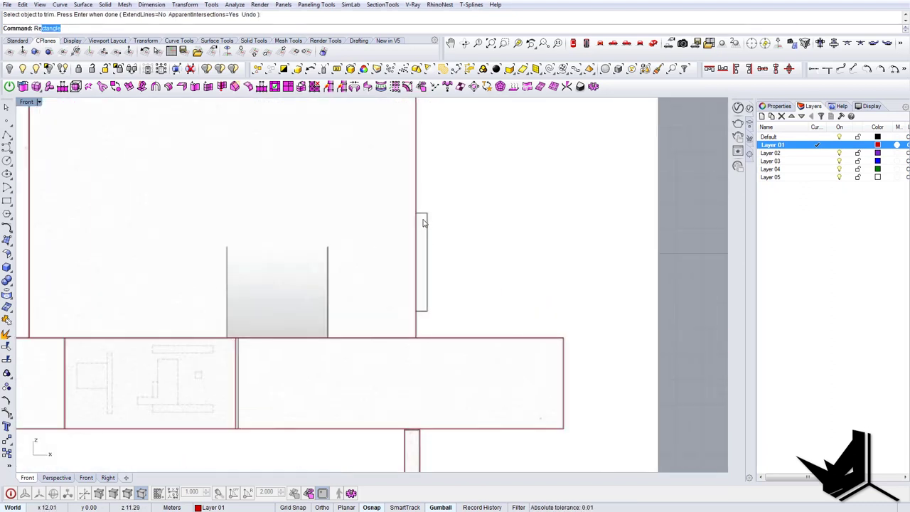
pyautogui.press('Return')
pyautogui.click(409, 208)
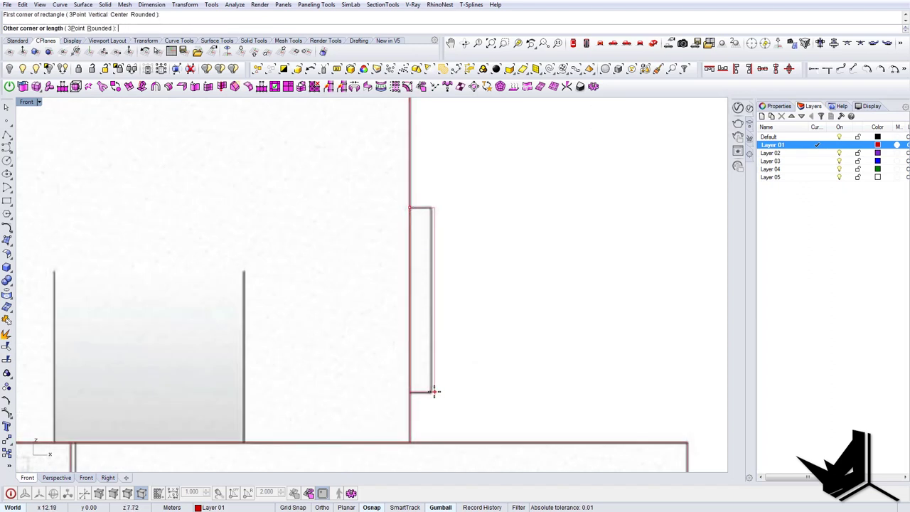
pyautogui.moveTo(219, 369); pyautogui.dragTo(311, 330, button='right')
# Draw a vertical line along one edge of the shaded volume above the floor slab and copy it to the opposite edge
pyautogui.write('L')
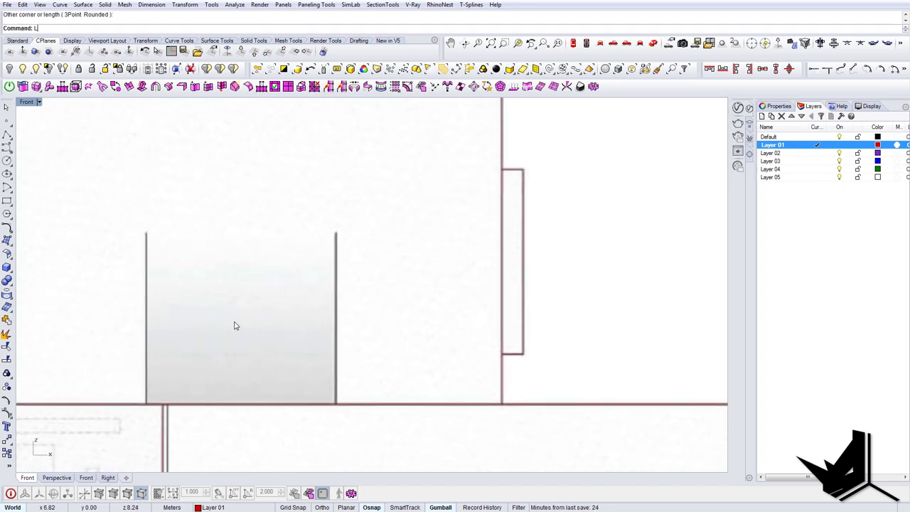
pyautogui.press('shift')
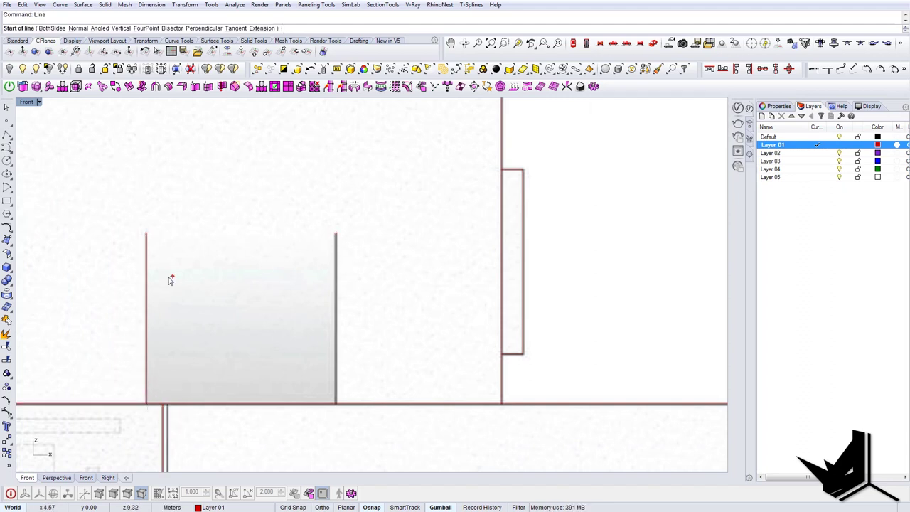
pyautogui.press('Escape')
pyautogui.click(147, 255)
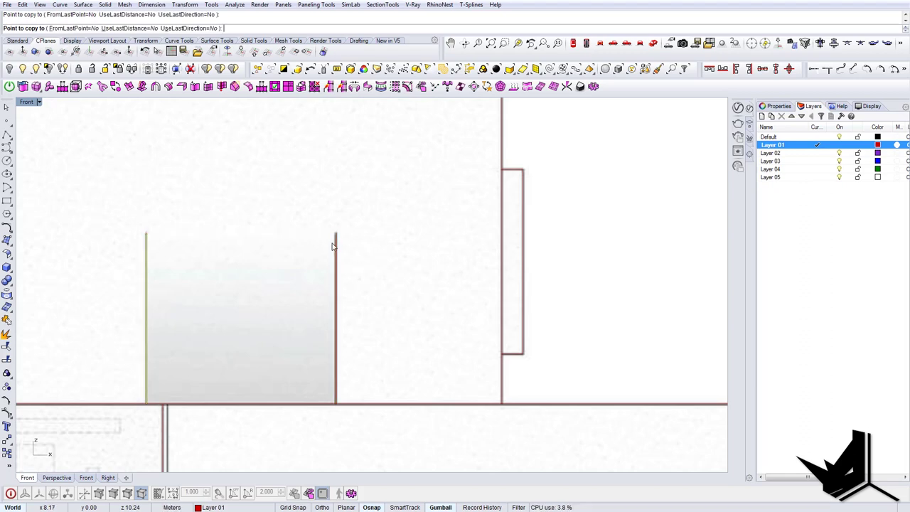
pyautogui.press('Escape')
# Switch to the perspective view and delete the surplus overlapping curve at the lower floor box
pyautogui.scroll(-18, 334, 246)
pyautogui.scroll(-10, 345, 306)
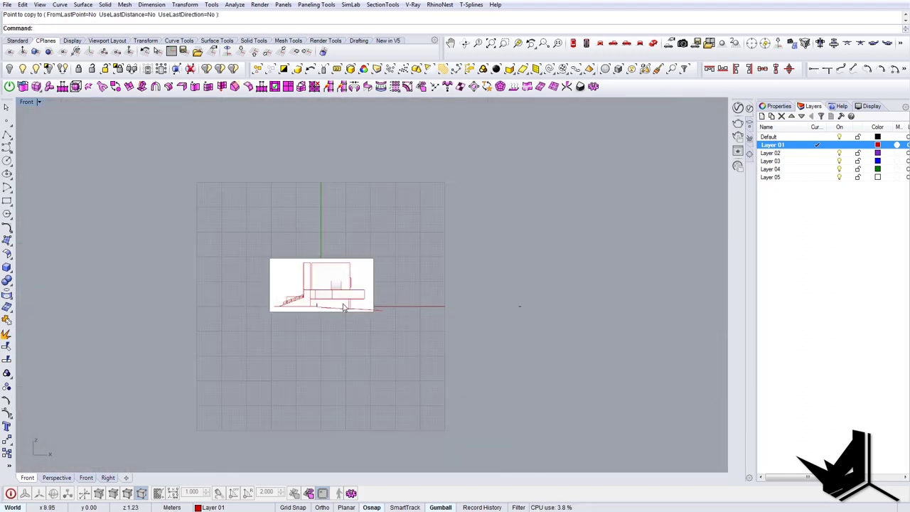
pyautogui.click(653, 44)
pyautogui.moveTo(398, 291); pyautogui.dragTo(277, 288, button='right')
pyautogui.scroll(5, 335, 277)
pyautogui.moveTo(335, 277)
pyautogui.mouseDown(button='right')
pyautogui.moveTo(261, 264)
pyautogui.moveTo(270, 301)
pyautogui.moveTo(342, 268)
pyautogui.moveTo(421, 275)
pyautogui.moveTo(412, 292)
pyautogui.mouseUp(button='right')
pyautogui.moveTo(329, 378); pyautogui.dragTo(320, 379, button='right')
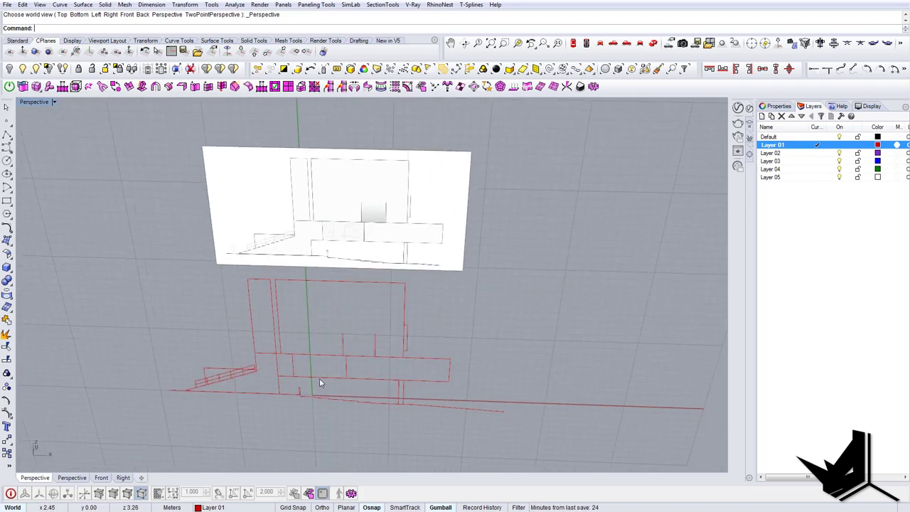
pyautogui.click(320, 377)
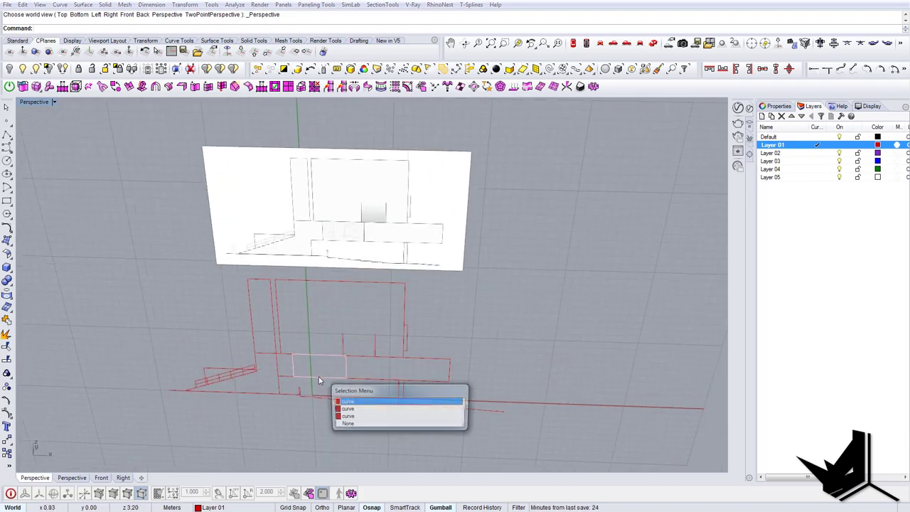
pyautogui.click(350, 417)
pyautogui.scroll(5, 285, 370)
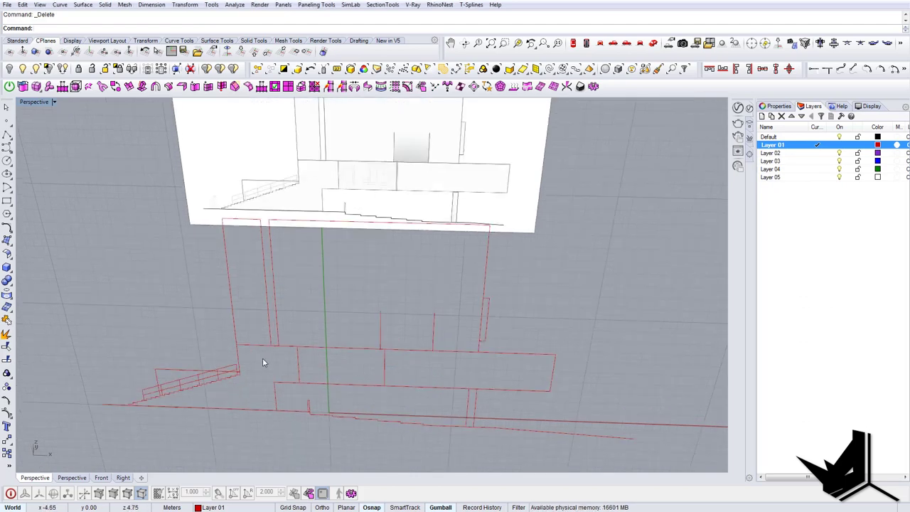
# Delete the stray and duplicate curves around the exterior stair and its parapet outline
pyautogui.click(233, 378)
pyautogui.keyDown('shift'); pyautogui.moveTo(201, 376); pyautogui.dragTo(256, 362, button='right'); pyautogui.keyUp('shift')
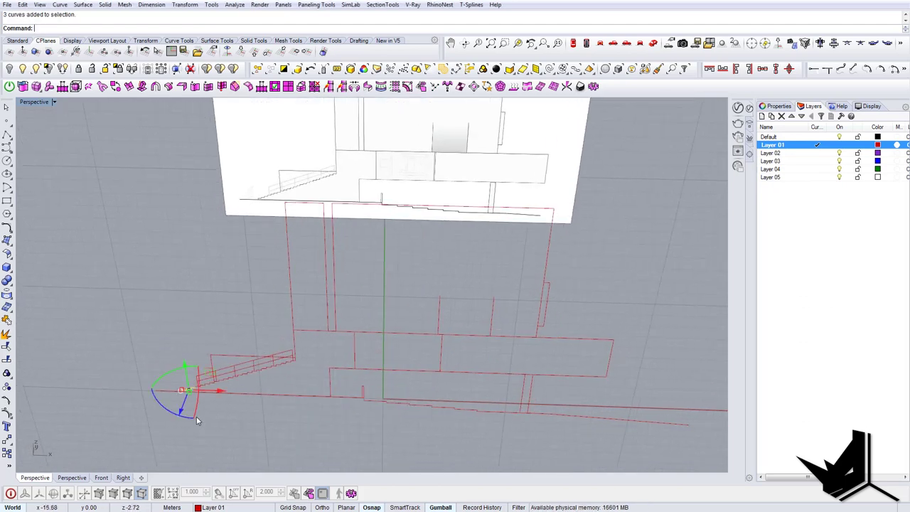
pyautogui.moveTo(198, 420); pyautogui.dragTo(196, 394, button='right')
pyautogui.scroll(7, 182, 364)
pyautogui.click(193, 360)
pyautogui.scroll(-6, 193, 361)
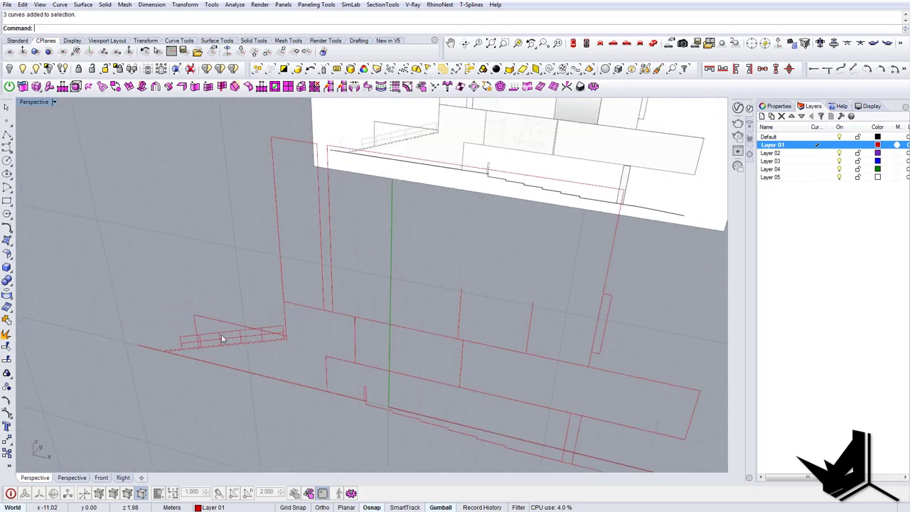
pyautogui.moveTo(221, 339); pyautogui.dragTo(128, 359, button='right')
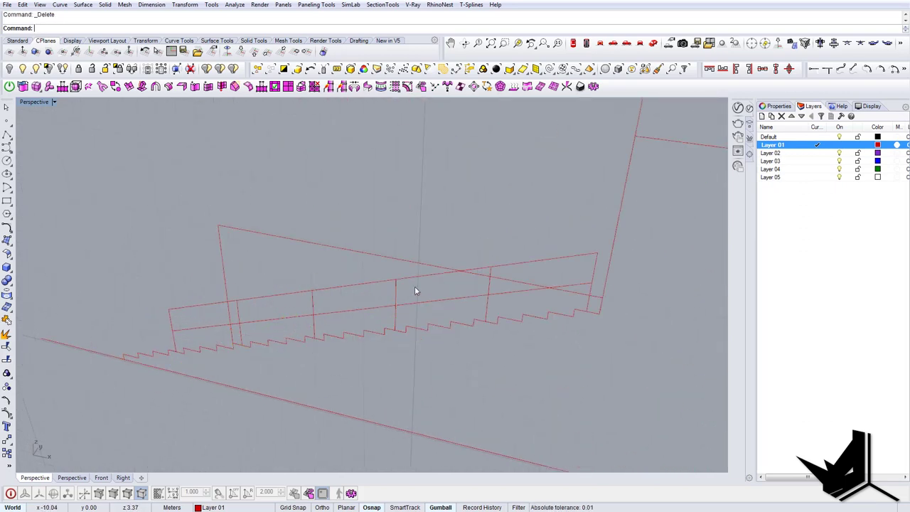
pyautogui.moveTo(510, 287); pyautogui.dragTo(605, 312)
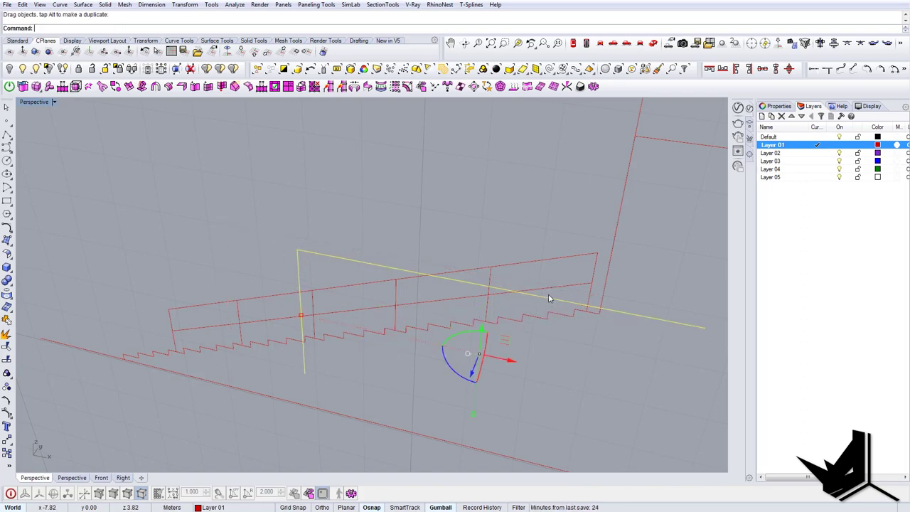
pyautogui.moveTo(658, 371); pyautogui.dragTo(658, 371)
pyautogui.press('Delete')
pyautogui.scroll(-8, 609, 367)
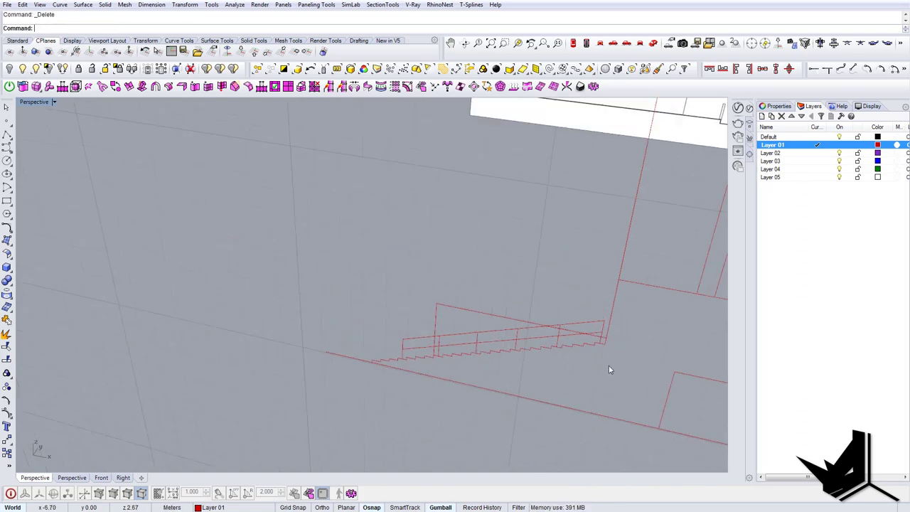
# Show all hidden reference drawings and set the construction plane to world Top
pyautogui.keyDown('shift'); pyautogui.moveTo(610, 368); pyautogui.dragTo(349, 288, button='right'); pyautogui.keyUp('shift')
pyautogui.scroll(-4, 421, 327)
pyautogui.scroll(-2, 422, 332)
pyautogui.click(26, 70)
pyautogui.moveTo(411, 288)
pyautogui.mouseDown(button='right')
pyautogui.moveTo(400, 296)
pyautogui.moveTo(464, 314)
pyautogui.moveTo(374, 291)
pyautogui.moveTo(412, 313)
pyautogui.moveTo(289, 277)
pyautogui.mouseUp(button='right')
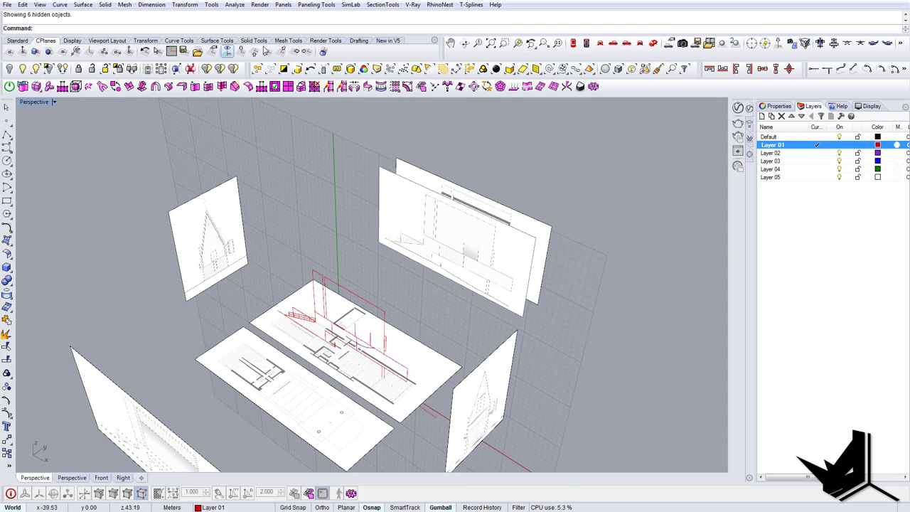
pyautogui.click(245, 53)
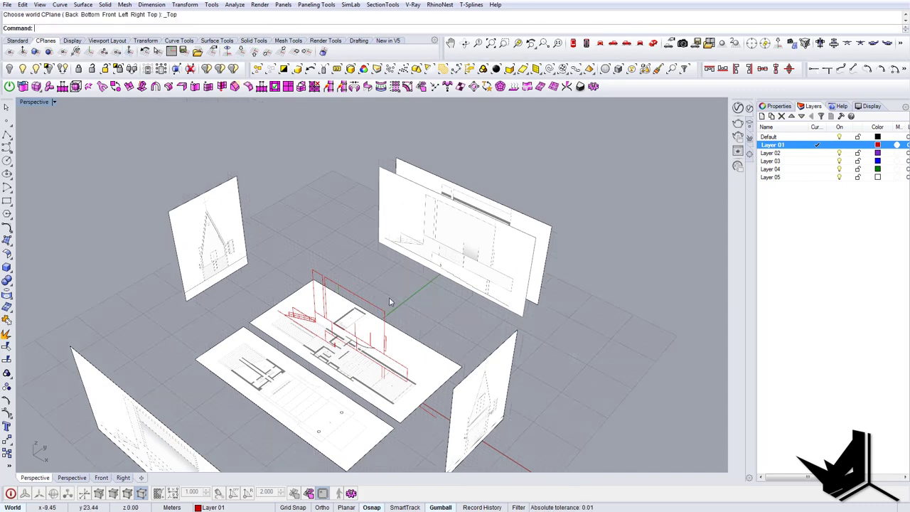
# Move the traced front elevation curves along the Y axis, off the floor plan towards the elevation drawings
pyautogui.moveTo(419, 379); pyautogui.dragTo(424, 410)
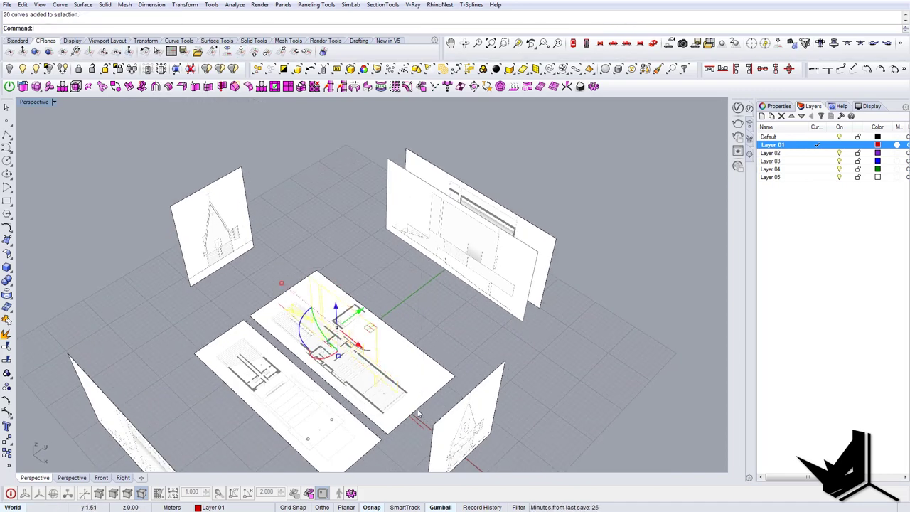
pyautogui.moveTo(421, 328); pyautogui.dragTo(357, 314, button='right')
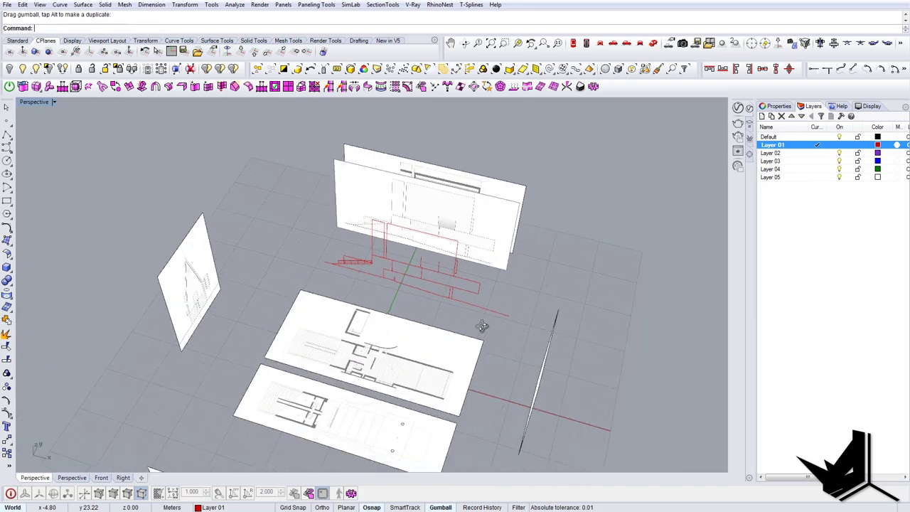
pyautogui.moveTo(482, 327)
pyautogui.mouseDown(button='right')
pyautogui.moveTo(485, 359)
pyautogui.moveTo(374, 239)
pyautogui.moveTo(402, 295)
pyautogui.moveTo(457, 336)
pyautogui.moveTo(391, 315)
pyautogui.moveTo(494, 321)
pyautogui.moveTo(507, 331)
pyautogui.moveTo(469, 295)
pyautogui.mouseUp(button='right')
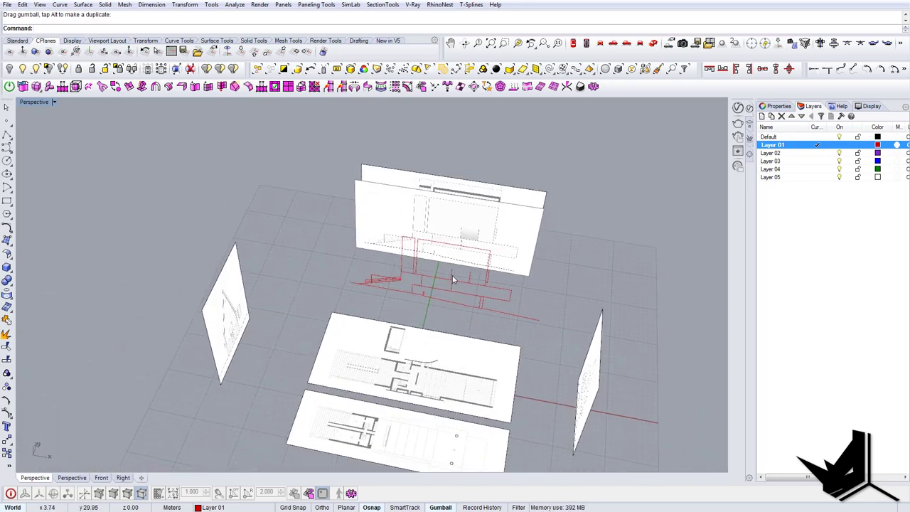
# Isolate the gable section drawing at the stair end of the building and switch to the right view
pyautogui.moveTo(352, 340); pyautogui.dragTo(279, 237, button='right')
pyautogui.moveTo(258, 275); pyautogui.dragTo(506, 333, button='right')
pyautogui.keyDown('shift'); pyautogui.moveTo(435, 326); pyautogui.dragTo(285, 345, button='right'); pyautogui.keyUp('shift')
pyautogui.click(346, 207)
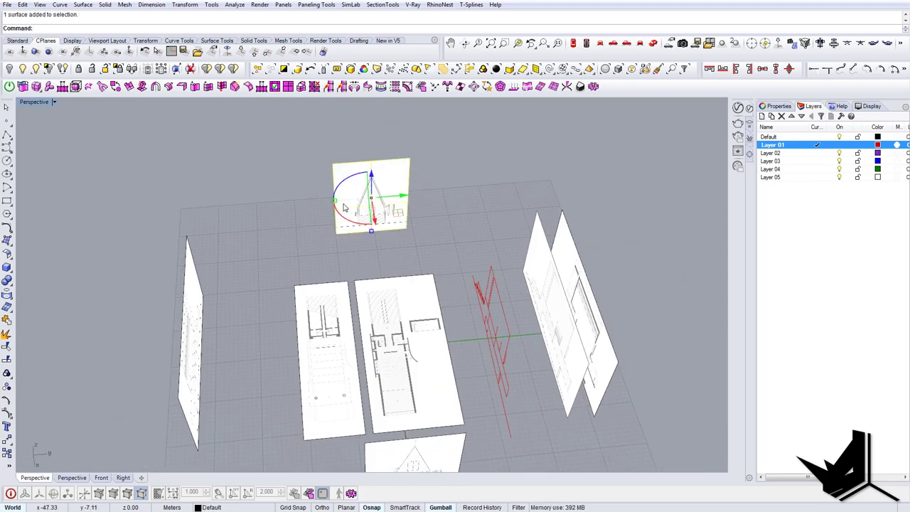
pyautogui.click(49, 69)
pyautogui.click(613, 44)
pyautogui.scroll(12, 385, 354)
pyautogui.moveTo(385, 354)
pyautogui.mouseDown(button='right')
pyautogui.moveTo(258, 332)
pyautogui.moveTo(281, 344)
pyautogui.mouseUp(button='right')
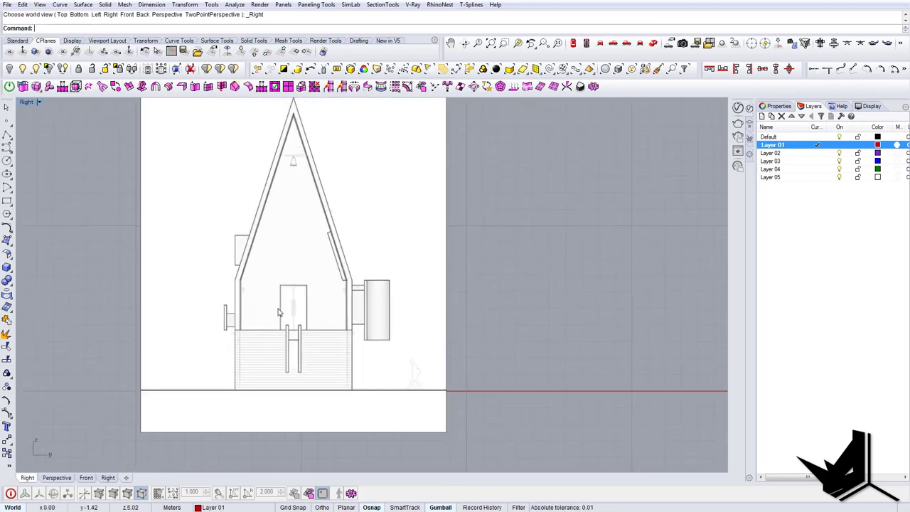
# Trace one side of the building's outer outline up to the roof apex with a polyline
pyautogui.scroll(6, 236, 412)
pyautogui.write('Polyline')
pyautogui.press('Return')
pyautogui.click(236, 162)
pyautogui.scroll(-4, 246, 325)
pyautogui.scroll(6, 266, 171)
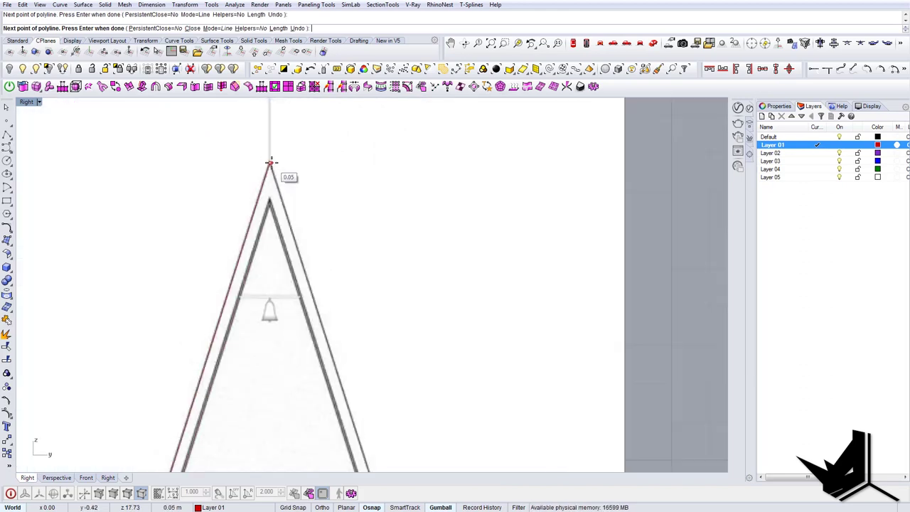
pyautogui.click(270, 162)
pyautogui.press('Return')
# Lock the reference drawing and mirror the half outline about the gable's vertical centre axis without copying
pyautogui.scroll(-14, 301, 209)
pyautogui.click(309, 212)
pyautogui.hotkey('ctrl', 'l')
pyautogui.click(249, 239)
pyautogui.write('Mirror')
pyautogui.press('Return')
pyautogui.click(244, 221)
pyautogui.click(222, 314)
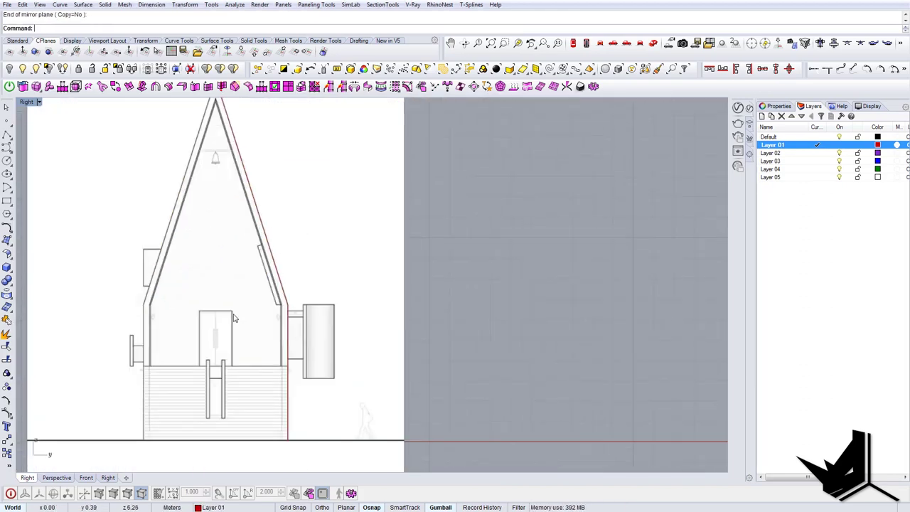
# Mirror a copy of the half outline back across the centre axis and join both halves into one curve
pyautogui.click(263, 332)
pyautogui.write('Mirror')
pyautogui.press('Return')
pyautogui.keyDown('shift'); pyautogui.click(194, 211); pyautogui.keyUp('shift')
pyautogui.hotkey('ctrl', 'j')
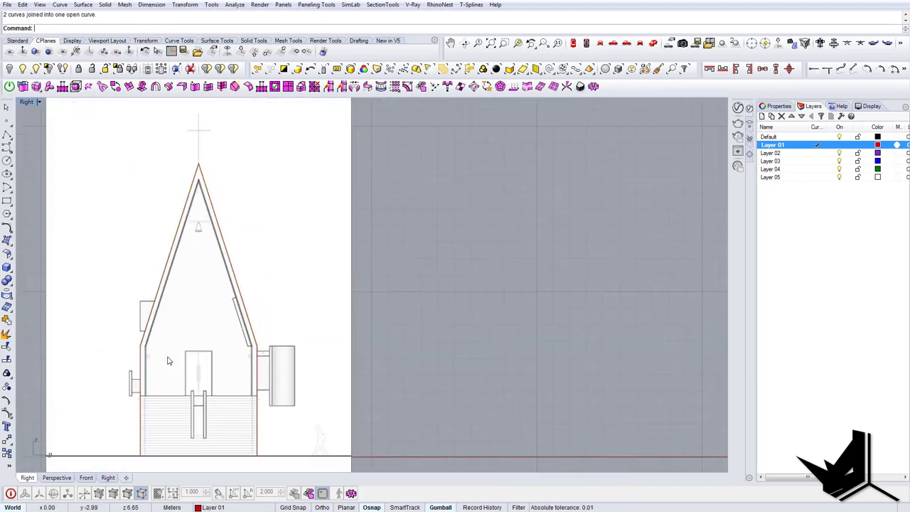
# Draw a horizontal floor line across the building at the top of the hatched base
pyautogui.write('Line')
pyautogui.press('Return')
pyautogui.scroll(16, 142, 388)
pyautogui.click(104, 372)
pyautogui.click(409, 359)
# Offset the gable outline inward to match the inner face of the walls and roof
pyautogui.click(219, 320)
pyautogui.write('Offset')
pyautogui.press('Return')
pyautogui.scroll(4, 273, 332)
pyautogui.write('des InCPlane=No Cap=None ): d')
pyautogui.press('Return')
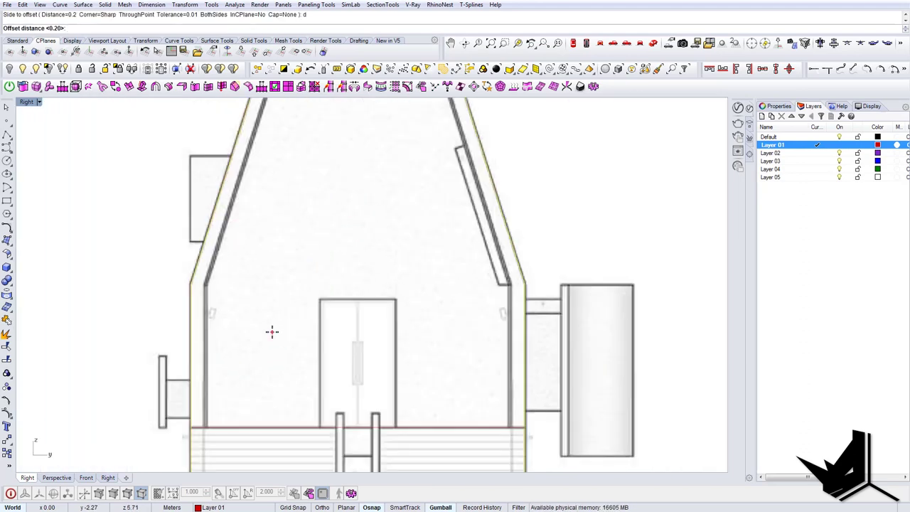
pyautogui.click(272, 332)
# Trim the offset inner outline at the floor line
pyautogui.write('Trim')
pyautogui.press('Return')
pyautogui.click(346, 335)
pyautogui.click(353, 355)
# Trace the central door opening with a rectangle
pyautogui.write('Rectangle')
pyautogui.press('Return')
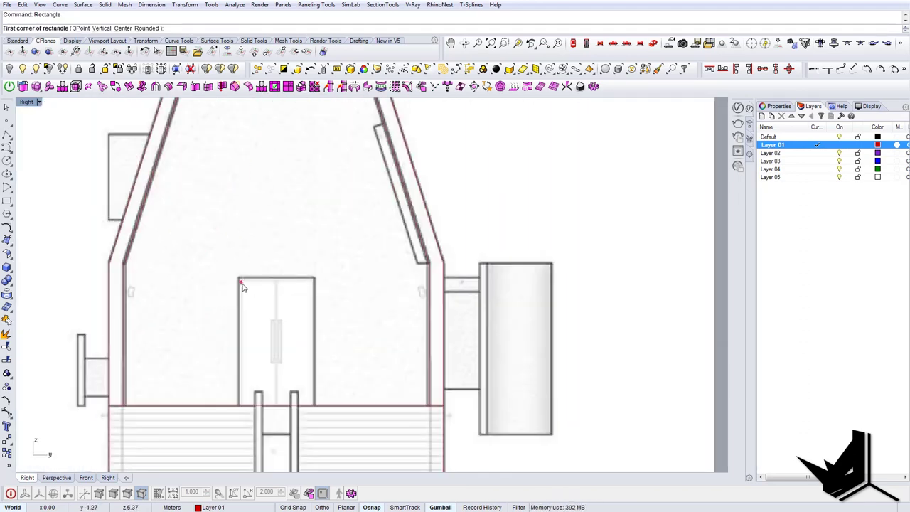
pyautogui.click(239, 278)
pyautogui.click(284, 278)
# Draw a rectangle over the box projecting from the sloped roof, extending it into the building
pyautogui.scroll(-14, 306, 278)
pyautogui.scroll(16, 263, 235)
pyautogui.write('Rectangle')
pyautogui.press('Return')
pyautogui.click(229, 264)
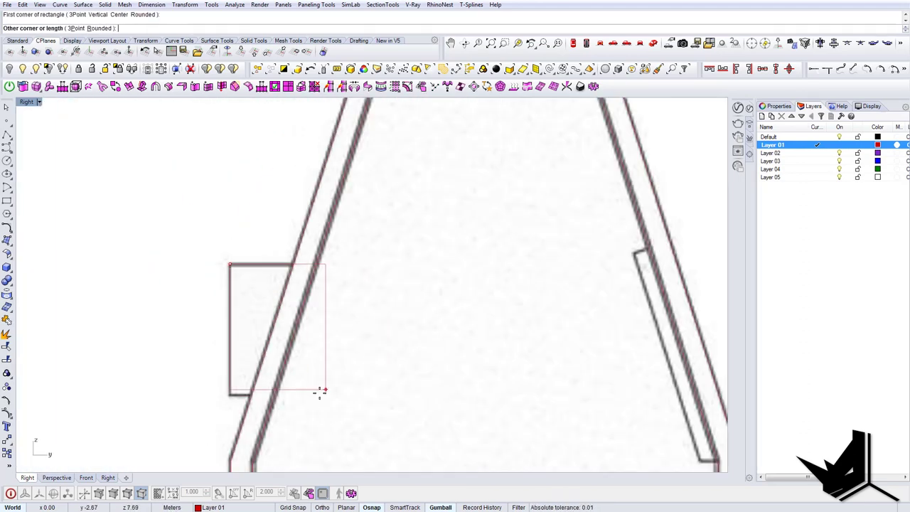
pyautogui.scroll(-4, 321, 369)
# Trace the connecting volume and the rounded tower beside the wall with rectangles, adjusting the tower outline with Scale1D
pyautogui.scroll(4, 315, 342)
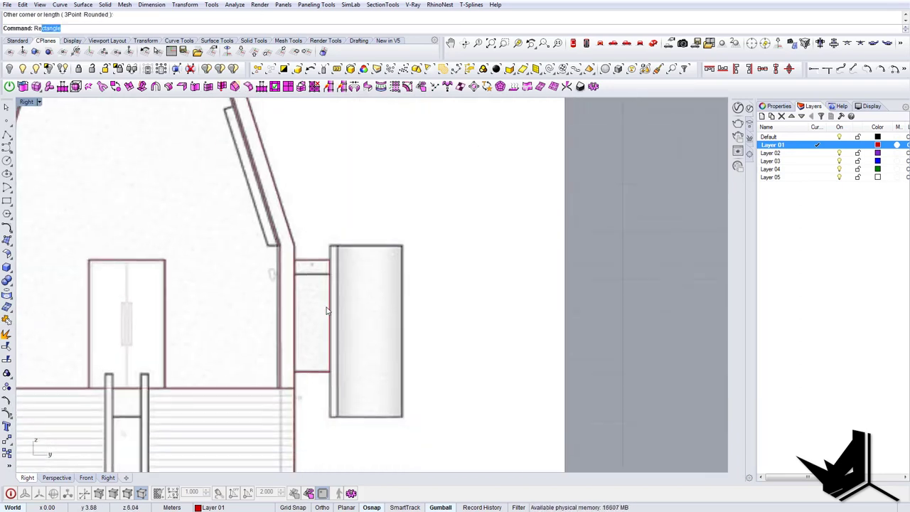
pyautogui.click(402, 246)
pyautogui.write('Scale1D')
pyautogui.press('Return')
pyautogui.click(402, 246)
pyautogui.click(404, 329)
pyautogui.click(404, 396)
# Trace the thin vertical panel on the opposite side wall and its connector to the wall with rectangles
pyautogui.write('Rectangle')
pyautogui.press('Return')
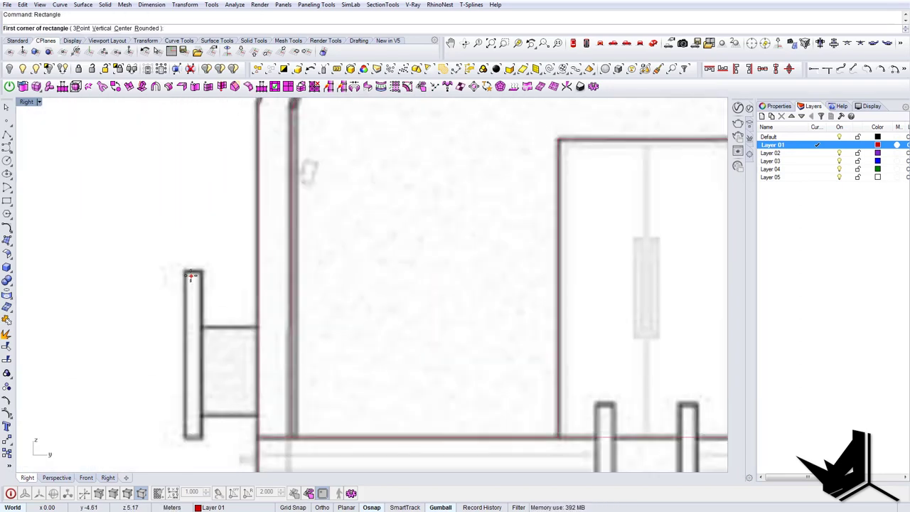
pyautogui.press('Return')
pyautogui.click(203, 415)
pyautogui.click(257, 327)
# Trace the vertical posts in front of the door and the element between them with rectangles
pyautogui.scroll(-14, 258, 321)
pyautogui.scroll(8, 366, 370)
pyautogui.press('Return')
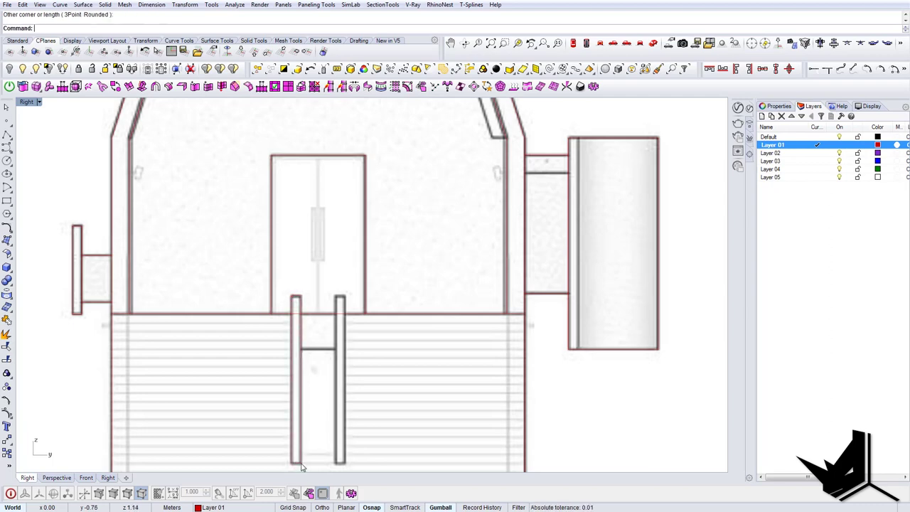
pyautogui.press('Escape')
pyautogui.scroll(2, 303, 354)
pyautogui.write('Rectangle')
pyautogui.press('Return')
pyautogui.click(302, 349)
pyautogui.click(343, 353)
# Switch to the perspective view and group all traced gable section curves
pyautogui.scroll(-18, 317, 305)
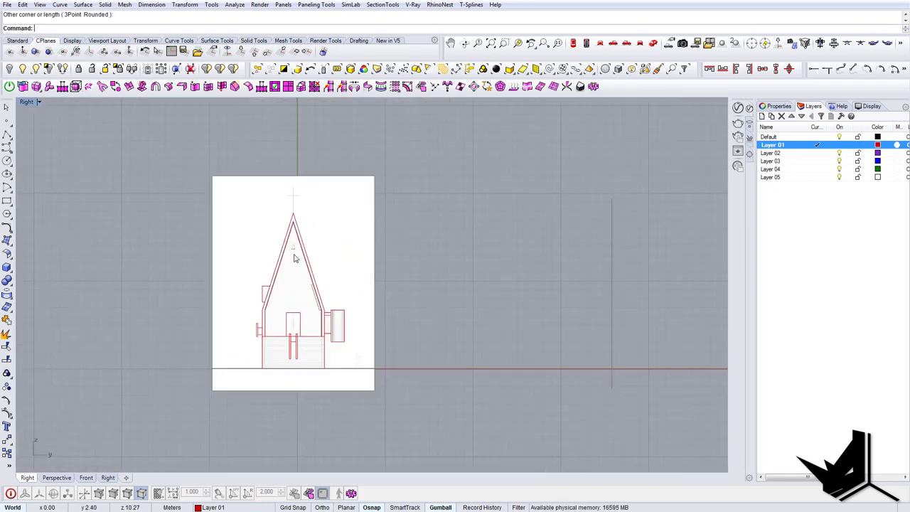
pyautogui.click(654, 43)
pyautogui.keyDown('shift'); pyautogui.moveTo(369, 261); pyautogui.dragTo(234, 239, button='right'); pyautogui.keyUp('shift')
pyautogui.moveTo(313, 292); pyautogui.dragTo(380, 391)
pyautogui.hotkey('ctrl', 'g')
# Show the hidden objects, set the construction plane to world Top and move the grouped section curves to their drawing
pyautogui.hotkey('ctrl', 'alt', 'h')
pyautogui.click(242, 51)
pyautogui.moveTo(376, 342); pyautogui.dragTo(245, 305)
# Hide the floor plans and the traced curves
pyautogui.moveTo(426, 313); pyautogui.dragTo(303, 334, button='right')
pyautogui.scroll(5, 305, 337)
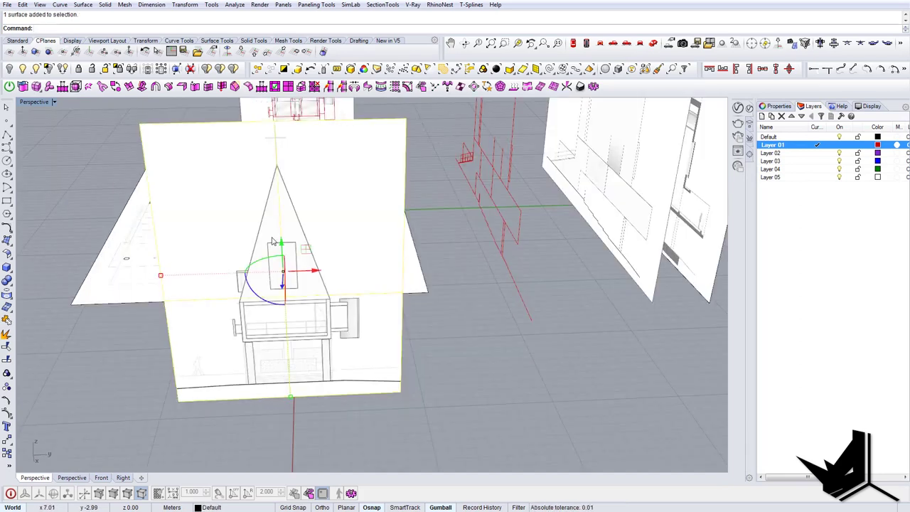
pyautogui.hotkey('ctrl', 'h')
pyautogui.scroll(-12, 331, 256)
pyautogui.hotkey('ctrl', 'h')
pyautogui.press('Escape')
# Hide the gable section and long elevation drawings, leaving only the opposite gable elevation, and switch to the right view
pyautogui.moveTo(328, 217); pyautogui.dragTo(442, 238, button='right')
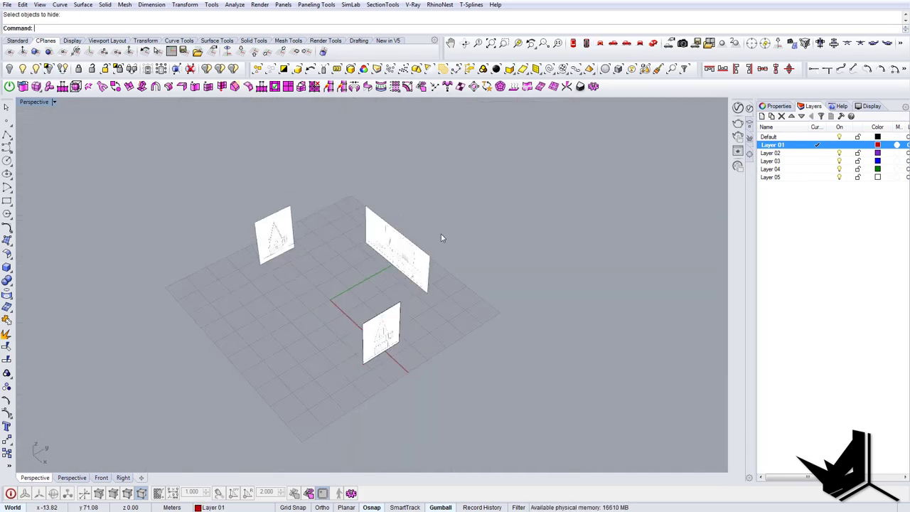
pyautogui.click(275, 234)
pyautogui.keyDown('shift'); pyautogui.click(398, 249); pyautogui.keyUp('shift')
pyautogui.hotkey('ctrl', 'h')
pyautogui.hotkey('ctrl', 'F3')
pyautogui.scroll(6, 295, 252)
pyautogui.moveTo(295, 252); pyautogui.dragTo(274, 338, button='right')
pyautogui.scroll(-2, 278, 285)
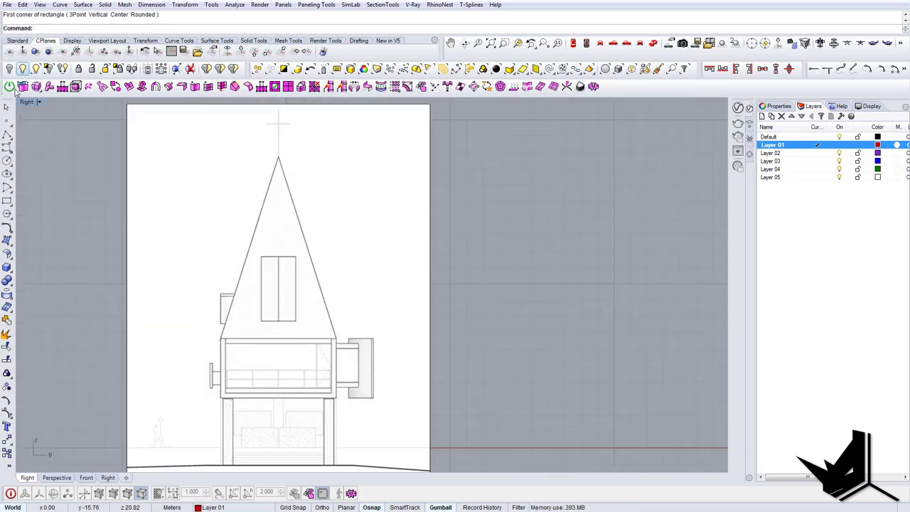
# Trace the outline of the steep gable and upper storey on the elevation as a closed polyline
pyautogui.hotkey('ctrl', 'z')
pyautogui.hotkey('ctrl', 'shift', 'h')
pyautogui.click(290, 206)
pyautogui.rightClick(330, 224)
pyautogui.moveTo(329, 223); pyautogui.dragTo(319, 220, button='right')
pyautogui.write('polyline')
pyautogui.press('Return')
pyautogui.scroll(6, 278, 160)
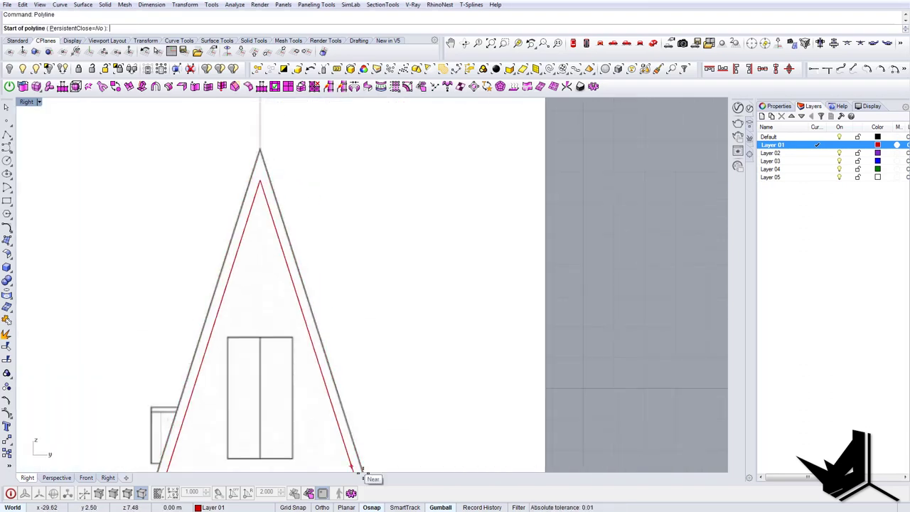
pyautogui.click(260, 149)
pyautogui.scroll(-7, 293, 157)
pyautogui.click(321, 301)
pyautogui.scroll(8, 321, 348)
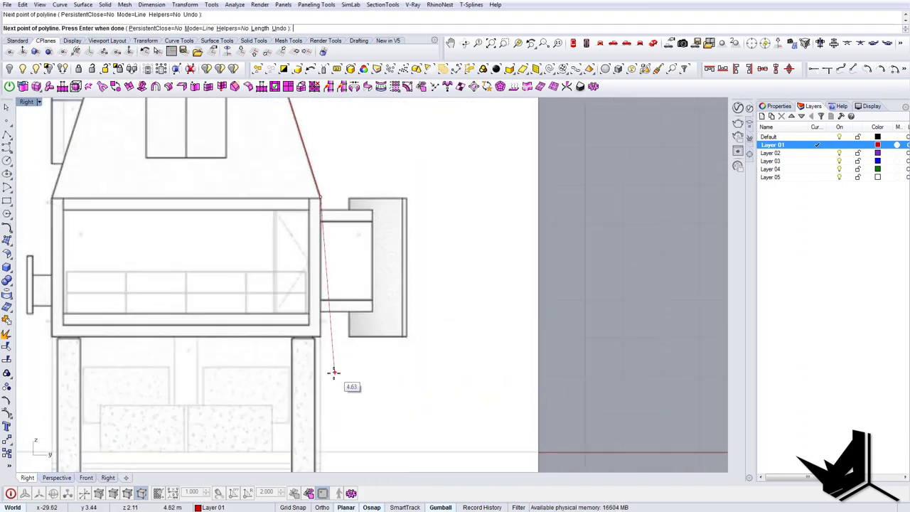
pyautogui.scroll(6, 322, 336)
pyautogui.click(321, 336)
pyautogui.scroll(-6, 321, 336)
pyautogui.click(161, 337)
pyautogui.scroll(-10, 171, 311)
pyautogui.click(167, 271)
pyautogui.click(213, 132)
# Move the traced outline in front of the elevation drawing in the perspective view and return to the right view
pyautogui.scroll(6, 208, 174)
pyautogui.click(240, 160)
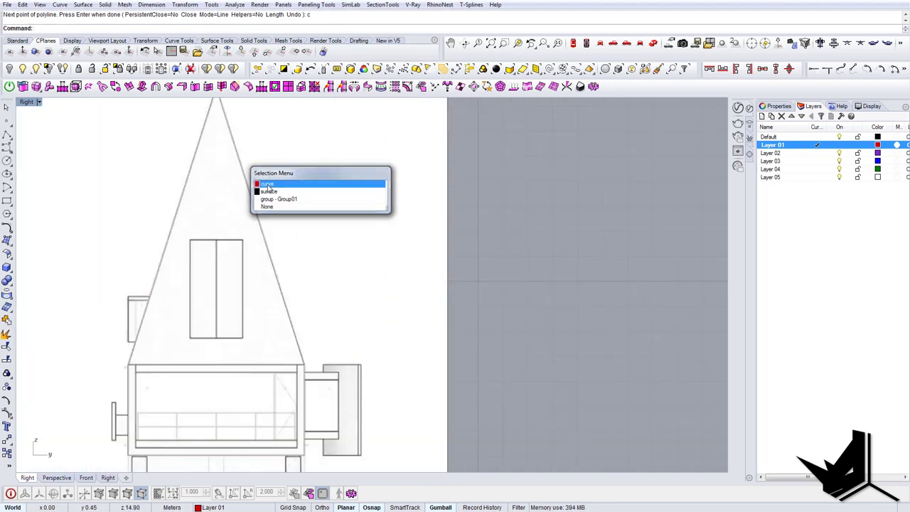
pyautogui.click(270, 185)
pyautogui.scroll(-4, 280, 240)
pyautogui.click(654, 44)
pyautogui.moveTo(444, 215); pyautogui.dragTo(522, 242, button='right')
pyautogui.scroll(8, 263, 231)
pyautogui.scroll(4, 269, 266)
pyautogui.moveTo(261, 246); pyautogui.dragTo(594, 319)
pyautogui.scroll(-5, 269, 266)
pyautogui.click(614, 43)
pyautogui.scroll(6, 424, 343)
pyautogui.write('Rectangle')
pyautogui.press('Return')
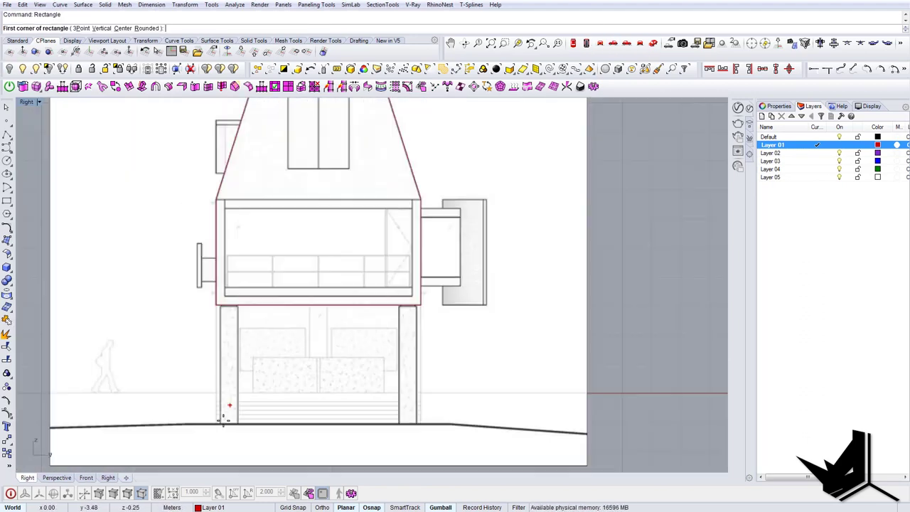
pyautogui.write('Polyline')
pyautogui.press('Return')
pyautogui.scroll(-3, 227, 399)
pyautogui.scroll(-5, 398, 338)
pyautogui.press('Escape')
pyautogui.scroll(7, 441, 171)
pyautogui.scroll(-6, 264, 360)
pyautogui.scroll(8, 288, 229)
# Trace the tall window in the gable as a rectangle
pyautogui.write('Rectangle')
pyautogui.press('Return')
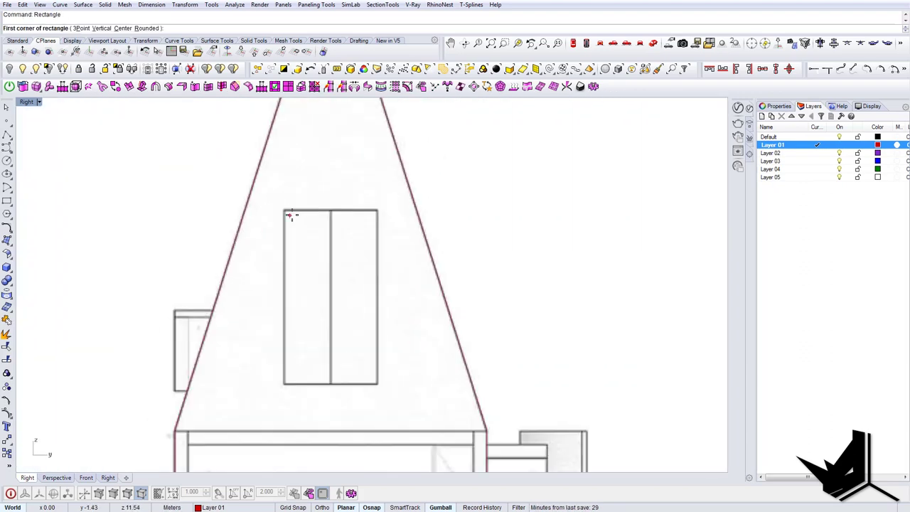
pyautogui.click(378, 384)
pyautogui.scroll(-2, 364, 373)
pyautogui.click(358, 147)
pyautogui.scroll(8, 381, 367)
# Trace the large framed opening of the upper storey as a rectangle inside the outer outline
pyautogui.write('Rectangle')
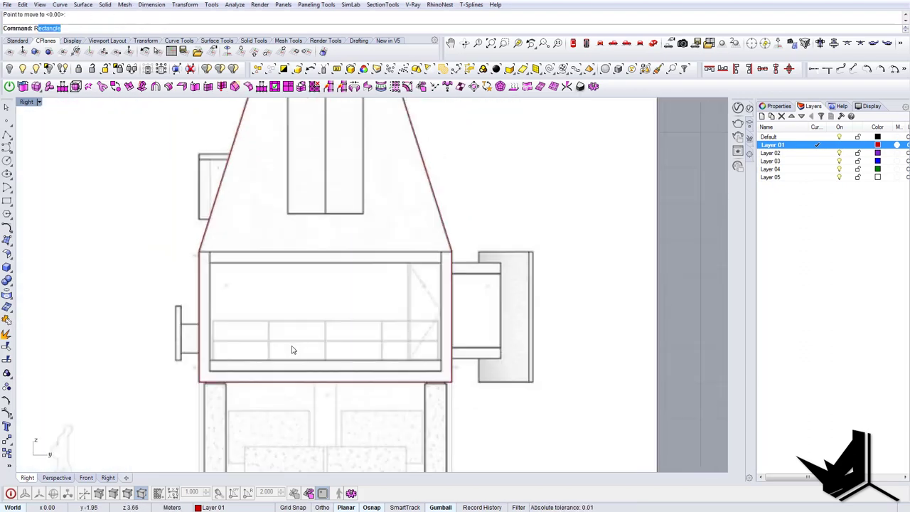
pyautogui.press('Return')
pyautogui.scroll(6, 212, 367)
pyautogui.scroll(-6, 216, 169)
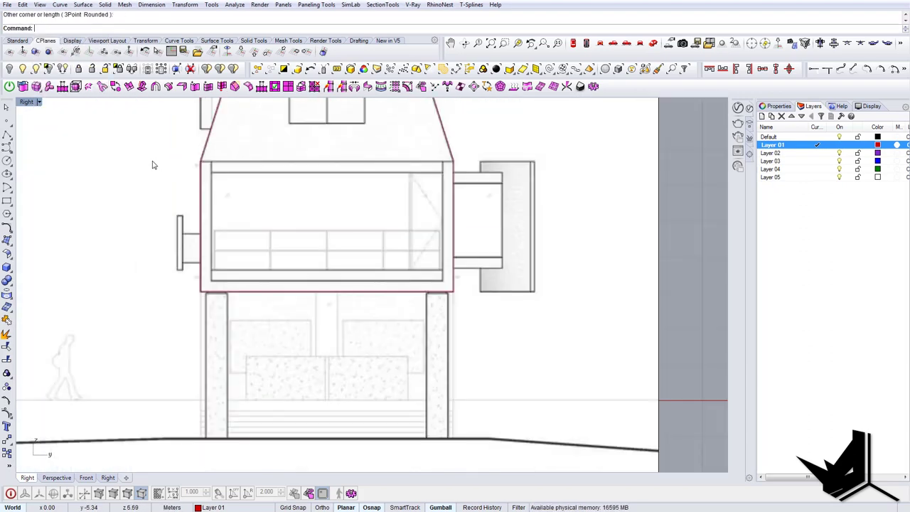
# Select the elevation drawing and adjust its material transparency so it appears slightly faded behind the traced curves
pyautogui.click(153, 165)
pyautogui.moveTo(835, 268); pyautogui.dragTo(845, 266)
pyautogui.click(688, 273)
pyautogui.scroll(-2, 402, 299)
pyautogui.moveTo(399, 310); pyautogui.dragTo(399, 277, button='right')
pyautogui.scroll(6, 300, 327)
pyautogui.press('Return')
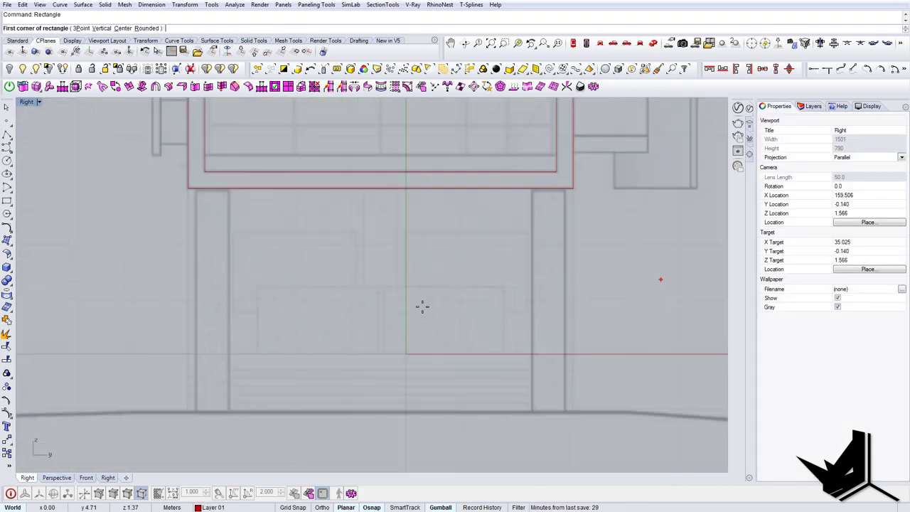
pyautogui.click(634, 272)
pyautogui.moveTo(845, 252); pyautogui.dragTo(814, 253)
pyautogui.scroll(-6, 263, 276)
pyautogui.scroll(2, 280, 286)
pyautogui.click(541, 293)
pyautogui.hotkey('ctrl', 'l')
# Trace the left column beneath the upper storey as a rectangle and mirror it onto the right column
pyautogui.write('Rectangle')
pyautogui.press('Return')
pyautogui.click(254, 223)
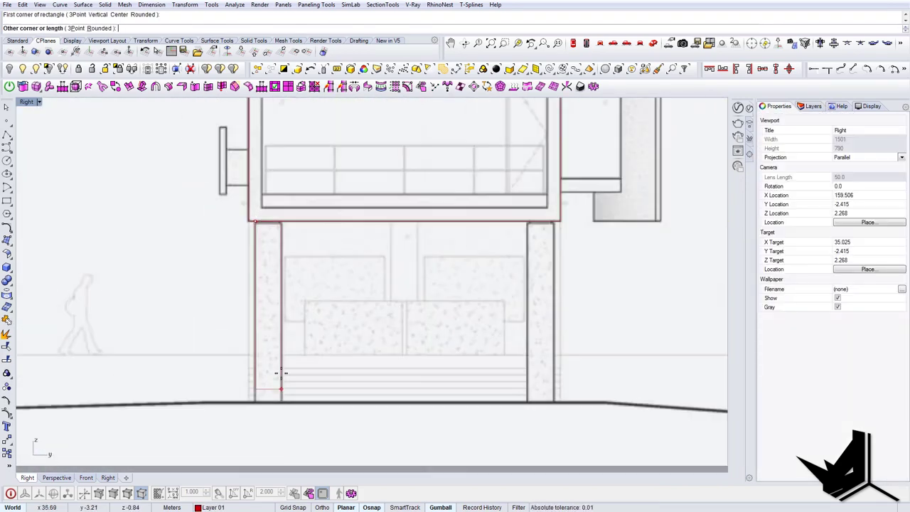
pyautogui.click(281, 405)
pyautogui.click(281, 403)
pyautogui.write('Mirror')
pyautogui.scroll(6, 315, 376)
pyautogui.click(131, 302)
pyautogui.click(362, 429)
pyautogui.scroll(-4, 355, 408)
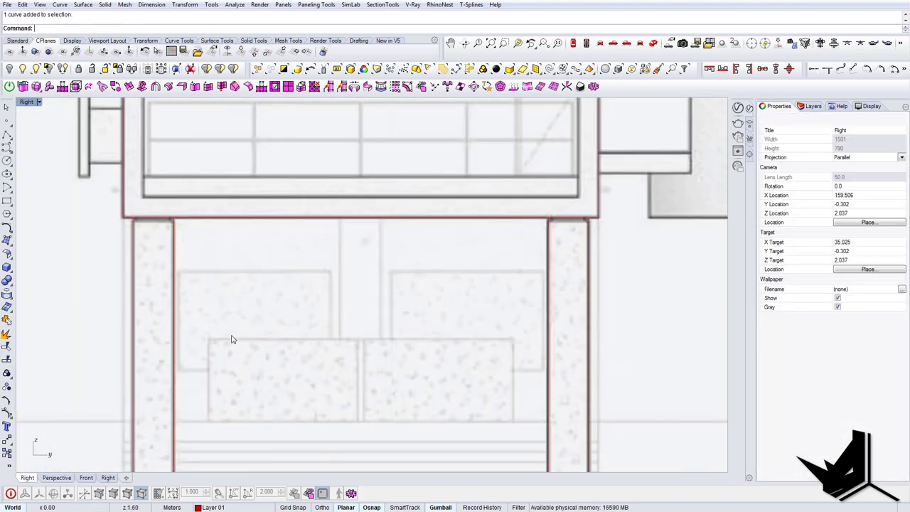
# Trace the left-hand panels between the columns as rectangles and mirror them about the vertical axis through the gable's apex
pyautogui.scroll(6, 178, 271)
pyautogui.click(177, 271)
pyautogui.click(463, 453)
pyautogui.scroll(-8, 460, 433)
pyautogui.moveTo(455, 432); pyautogui.dragTo(327, 398)
pyautogui.write('Mi')
pyautogui.press('Return')
pyautogui.click(302, 145)
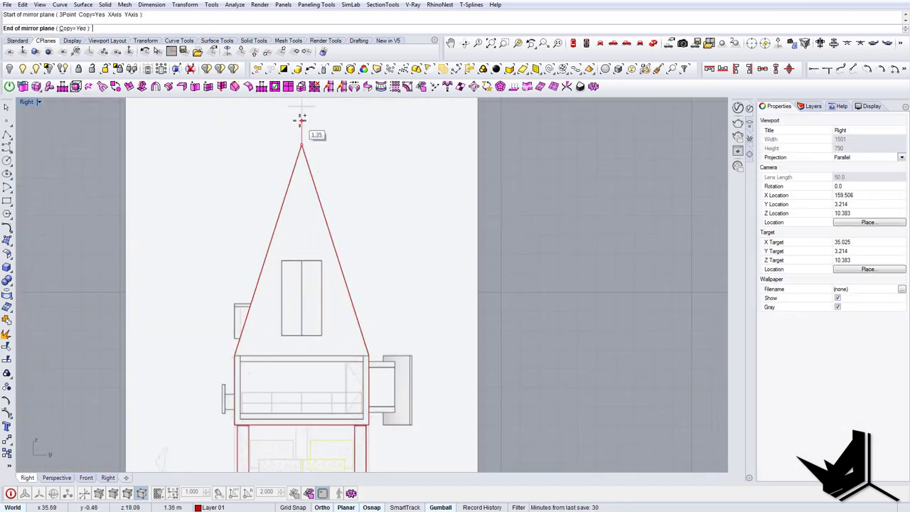
pyautogui.click(302, 120)
# Trace the connecting volume and the outer box projecting from the upper storey's right side as rectangles
pyautogui.write('Rectangle')
pyautogui.scroll(10, 349, 178)
pyautogui.click(376, 260)
pyautogui.click(469, 440)
pyautogui.click(393, 410)
pyautogui.click(495, 166)
# Trace the projection on the upper storey's left side and the box on the left roof slope as rectangles
pyautogui.moveTo(171, 242); pyautogui.dragTo(647, 209, button='right')
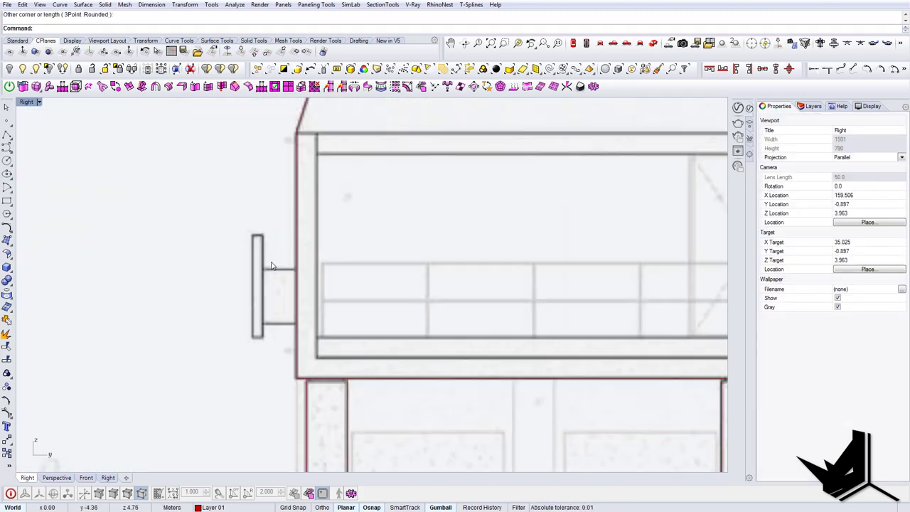
pyautogui.scroll(6, 256, 235)
pyautogui.press('Return')
pyautogui.click(250, 235)
pyautogui.scroll(-10, 335, 298)
pyautogui.moveTo(365, 104); pyautogui.dragTo(254, 321, button='right')
pyautogui.scroll(2, 254, 321)
pyautogui.click(240, 301)
pyautogui.click(330, 422)
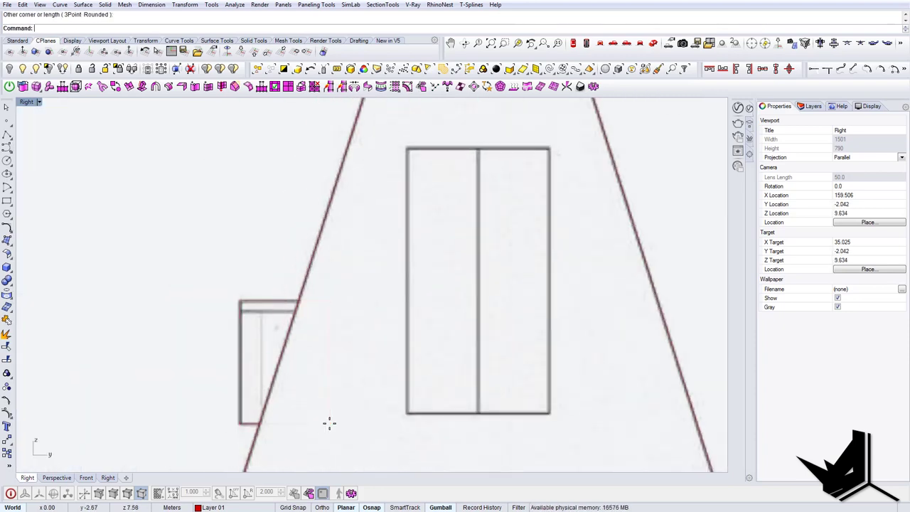
# Align all traced elevation curves to one plane with SetPt in the perspective view, and set the construction plane to world Top
pyautogui.scroll(-10, 325, 337)
pyautogui.click(654, 43)
pyautogui.moveTo(341, 281); pyautogui.dragTo(410, 302, button='right')
pyautogui.moveTo(179, 233); pyautogui.dragTo(476, 423)
pyautogui.write('SetPt')
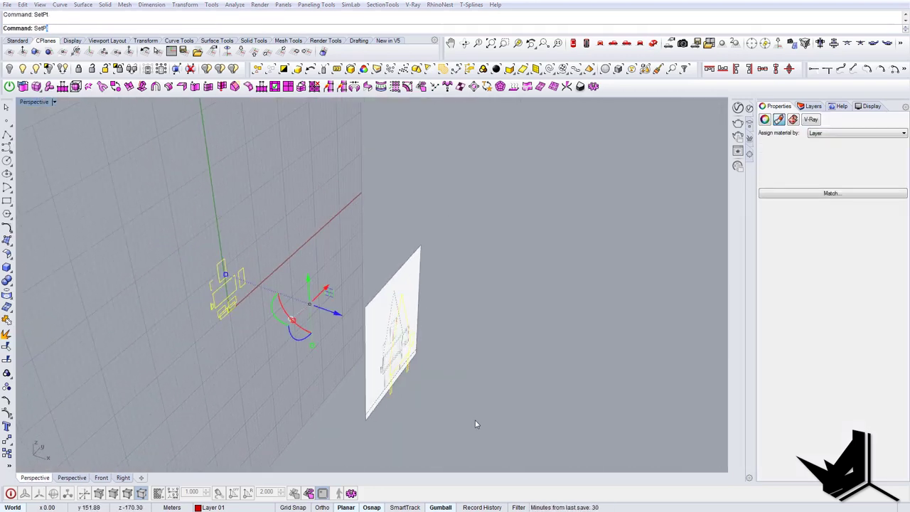
pyautogui.press('Return')
pyautogui.moveTo(342, 284); pyautogui.dragTo(304, 284, button='right')
pyautogui.click(240, 51)
pyautogui.click(637, 357)
pyautogui.click(239, 325)
# Group the aligned elevation curves, then show the hidden objects and switch to the top view
pyautogui.moveTo(183, 221); pyautogui.dragTo(283, 355)
pyautogui.write('Group')
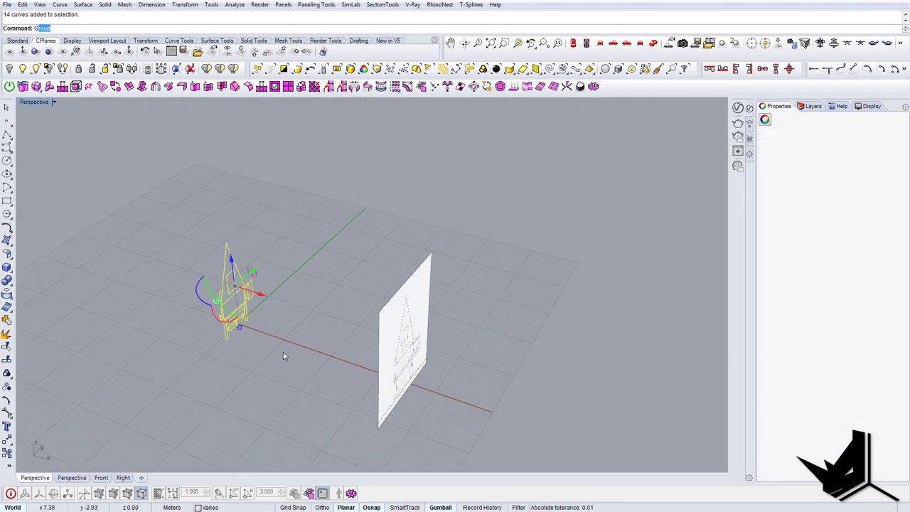
pyautogui.click(24, 69)
pyautogui.moveTo(299, 256); pyautogui.dragTo(366, 351, button='right')
pyautogui.hotkey('ctrl', 'F1')
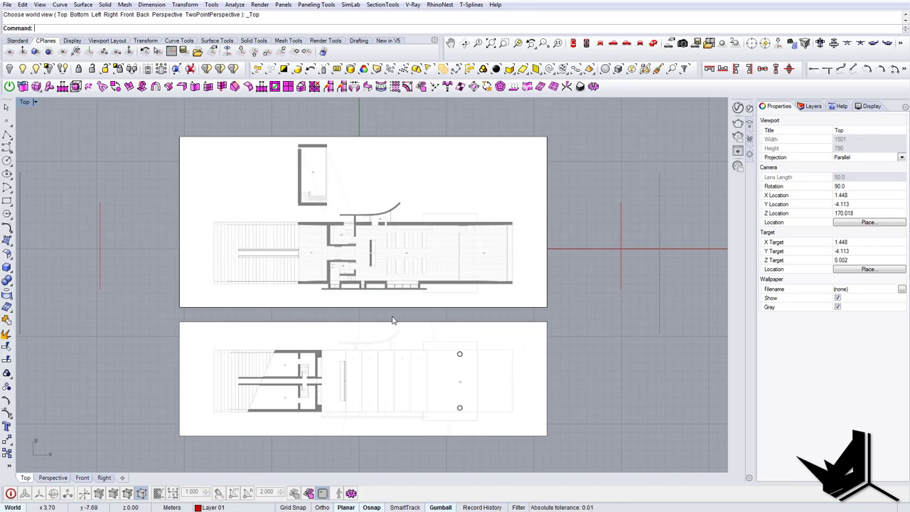
# Trace the detached room above the upper floor plan as a rectangle in the top view
pyautogui.moveTo(369, 209); pyautogui.dragTo(365, 235, button='right')
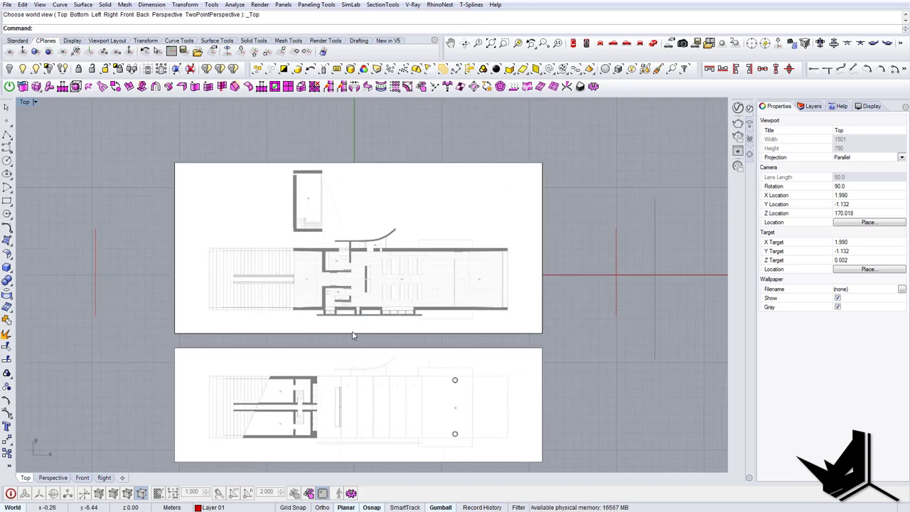
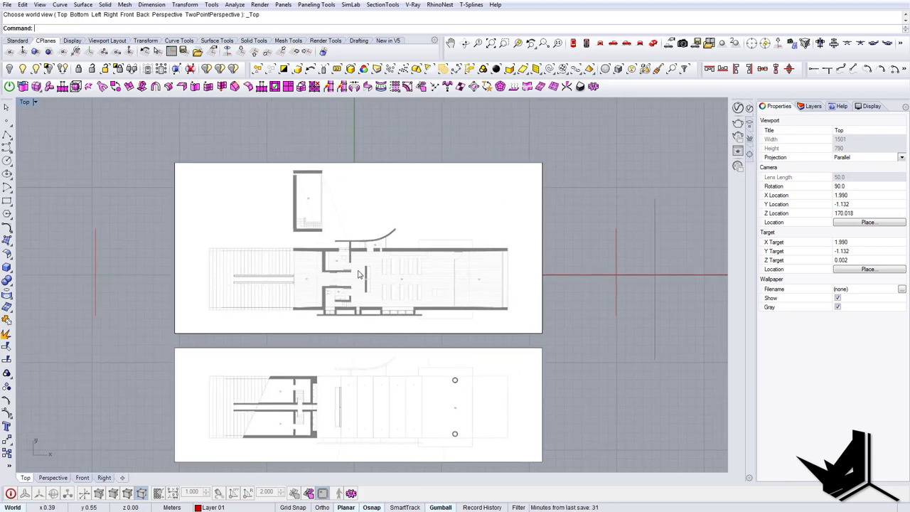
pyautogui.click(653, 44)
pyautogui.moveTo(446, 252); pyautogui.dragTo(483, 264, button='right')
pyautogui.scroll(2, 470, 192)
pyautogui.click(573, 43)
pyautogui.scroll(10, 285, 206)
pyautogui.click(7, 201)
pyautogui.click(271, 201)
pyautogui.scroll(4, 462, 217)
pyautogui.scroll(-10, 465, 217)
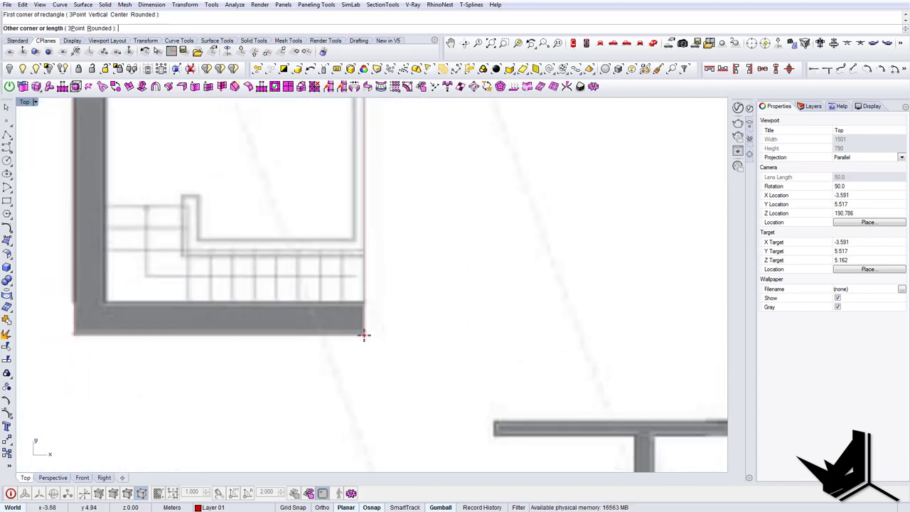
pyautogui.click(365, 335)
# Draw a diagonal line from the detached room's upper-left corner to the main building's upper wall
pyautogui.scroll(-12, 321, 253)
pyautogui.click(6, 134)
pyautogui.click(260, 139)
pyautogui.scroll(8, 338, 319)
pyautogui.click(325, 309)
pyautogui.press('Return')
pyautogui.scroll(-8, 325, 309)
pyautogui.click(259, 137)
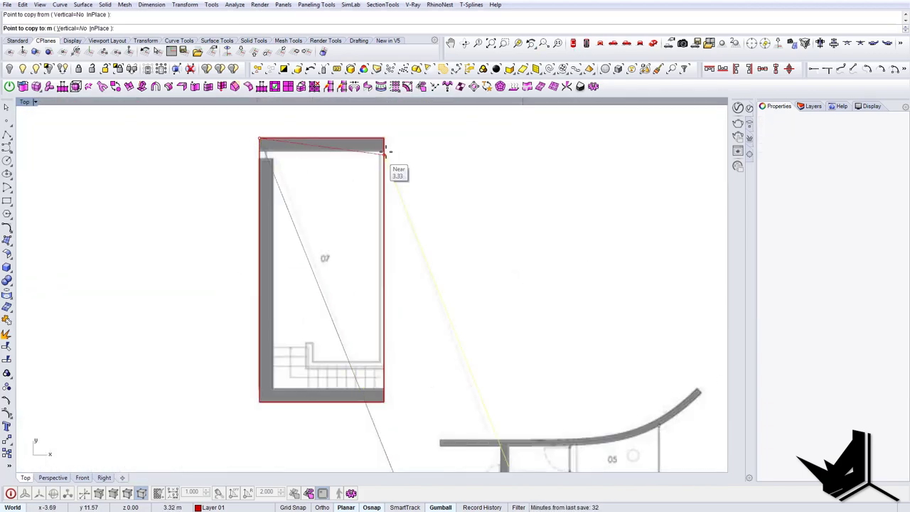
pyautogui.press('Escape')
# Draw a second diagonal line from the detached room's upper-right corner down to the main building
pyautogui.click(6, 134)
pyautogui.click(290, 130)
pyautogui.scroll(4, 392, 427)
pyautogui.click(392, 428)
pyautogui.press('Return')
pyautogui.scroll(-12, 261, 298)
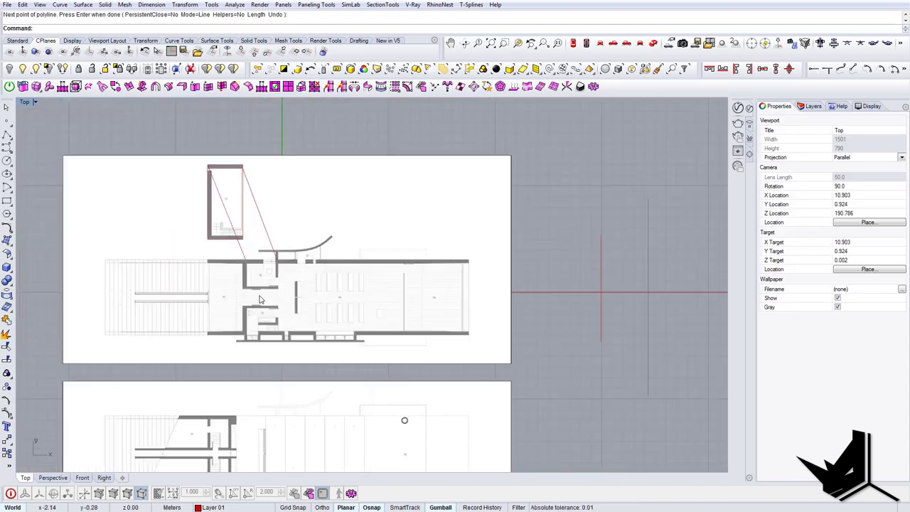
# Trace the slatted area at the left end of the main floor plan as a rectangle
pyautogui.click(7, 202)
pyautogui.scroll(12, 93, 245)
pyautogui.click(86, 235)
pyautogui.scroll(-14, 98, 246)
pyautogui.scroll(14, 217, 326)
pyautogui.click(286, 346)
pyautogui.scroll(-14, 285, 349)
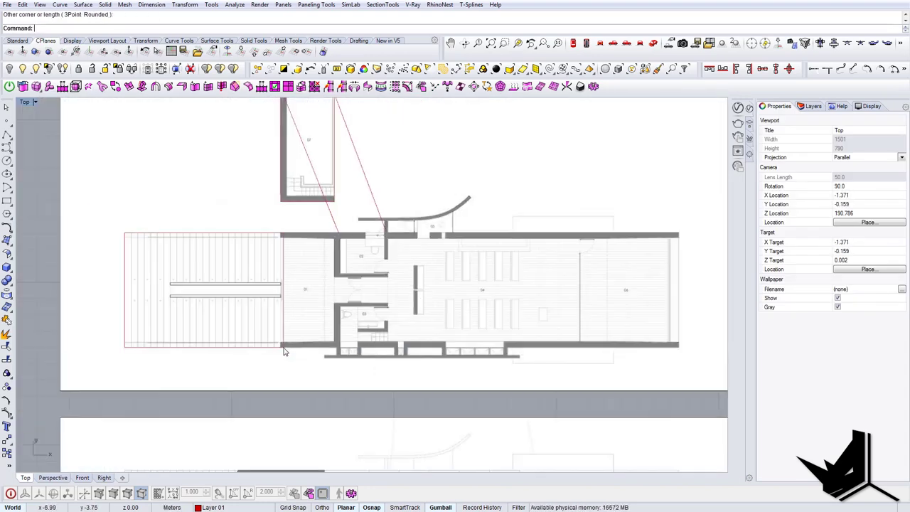
# Trace the upper of the two narrow strips within the slatted area as a rectangle
pyautogui.click(7, 202)
pyautogui.scroll(9, 222, 293)
pyautogui.click(73, 275)
pyautogui.scroll(12, 390, 272)
pyautogui.click(392, 257)
pyautogui.click(393, 269)
pyautogui.click(415, 288)
pyautogui.scroll(-18, 413, 286)
# Try to mirror the narrow strip across the slatted area's lengthwise centreline, starting at its left edge
pyautogui.write('mirror')
pyautogui.press('Return')
pyautogui.click(219, 291)
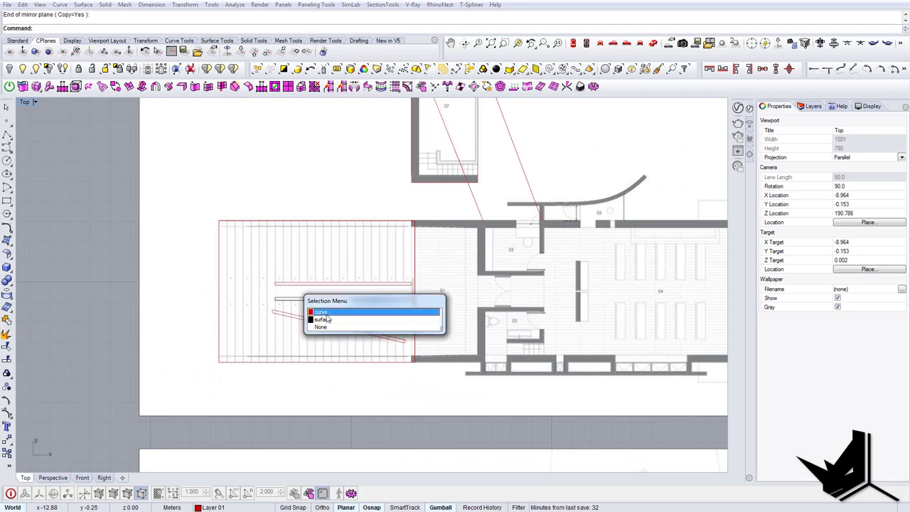
# Mirror the upper narrow strip across the slatted area's lengthwise centreline and delete the slanted copy
pyautogui.click(326, 314)
pyautogui.click(219, 290)
pyautogui.click(415, 291)
pyautogui.click(334, 326)
pyautogui.click(359, 346)
pyautogui.press('Delete')
pyautogui.moveTo(406, 320); pyautogui.dragTo(364, 311, button='right')
pyautogui.moveTo(528, 271); pyautogui.dragTo(276, 266, button='right')
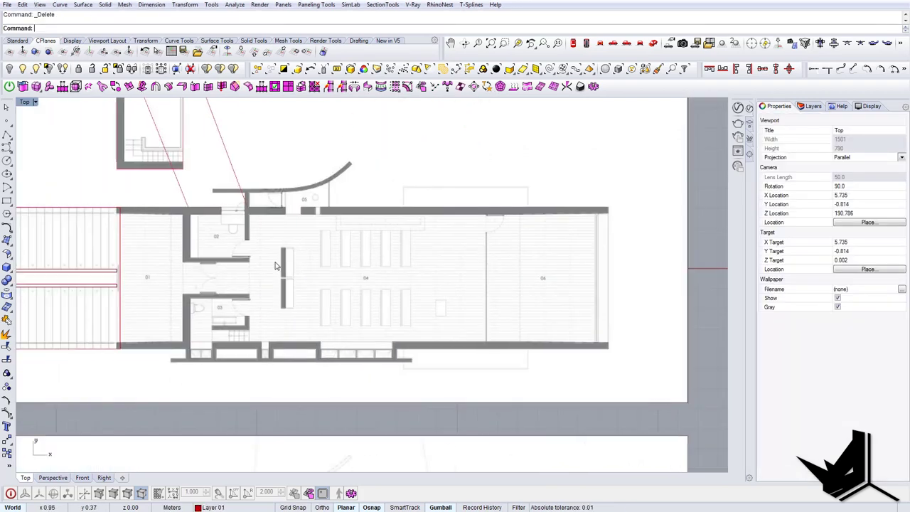
# Try to trace the first stretch of the upper long wall, from the slatted area to room 02, as a rectangle
pyautogui.moveTo(222, 243)
pyautogui.mouseDown(button='right')
pyautogui.moveTo(240, 271)
pyautogui.moveTo(219, 252)
pyautogui.mouseUp(button='right')
pyautogui.moveTo(571, 264); pyautogui.dragTo(559, 258, button='right')
pyautogui.click(105, 227)
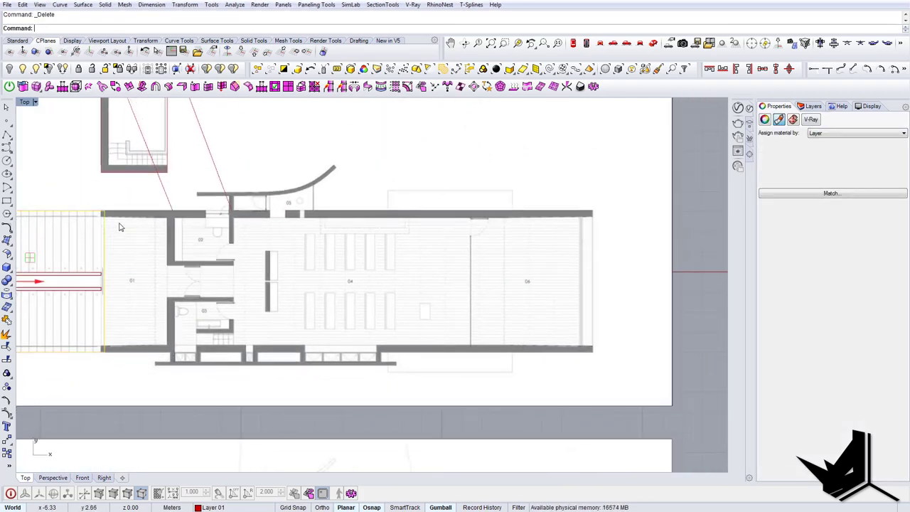
pyautogui.click(178, 240)
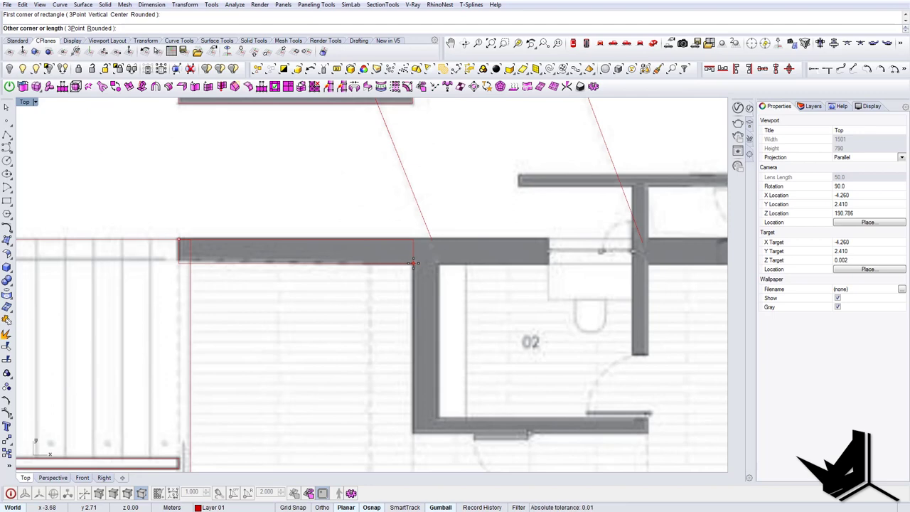
pyautogui.click(413, 263)
pyautogui.scroll(-20, 413, 263)
pyautogui.moveTo(368, 448); pyautogui.dragTo(349, 406, button='right')
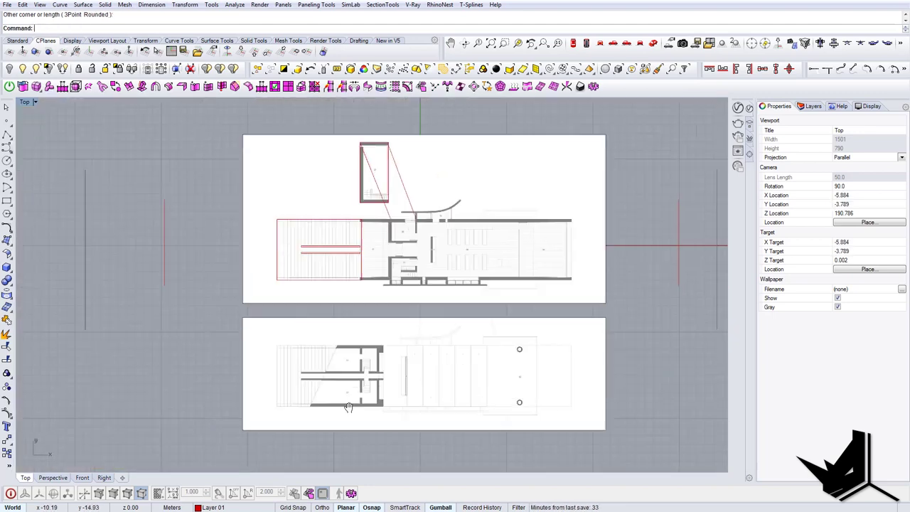
# Trace the full length of the upper long wall as a rectangle and mirror it across the plan's centreline
pyautogui.scroll(4, 353, 381)
pyautogui.scroll(-12, 351, 385)
pyautogui.scroll(6, 356, 367)
pyautogui.scroll(12, 422, 272)
pyautogui.write('Rectangle')
pyautogui.press('Return')
pyautogui.click(157, 271)
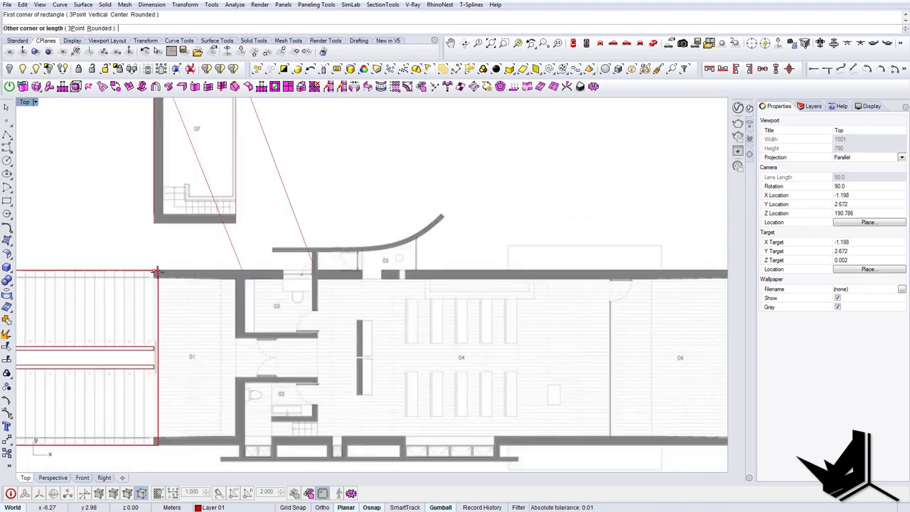
pyautogui.click(455, 287)
pyautogui.click(423, 291)
pyautogui.write('Mirror')
pyautogui.press('Return')
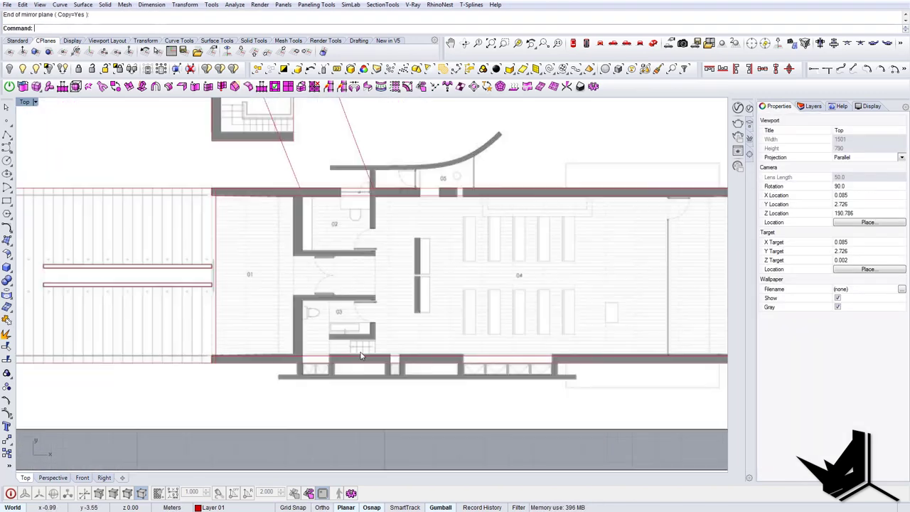
# Trace the thin outer wall along the lower side of the main floor plan as a rectangle
pyautogui.scroll(8, 610, 393)
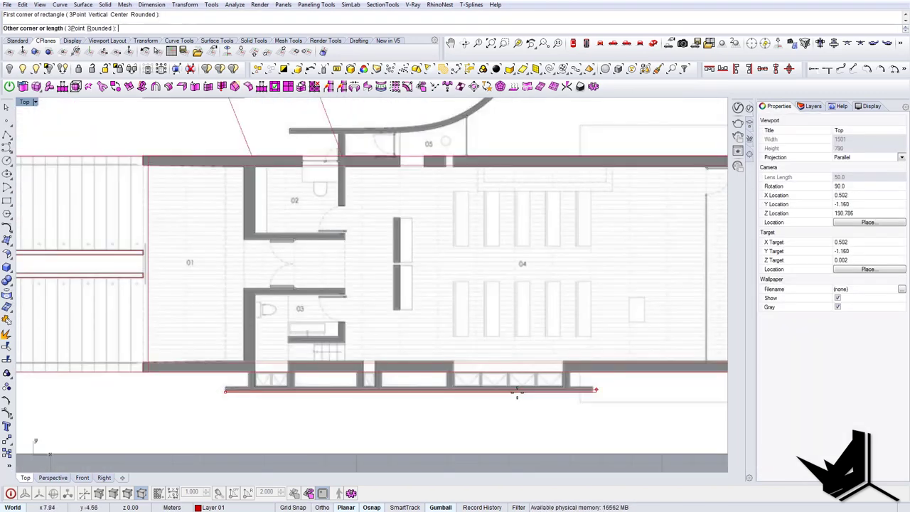
pyautogui.scroll(-6, 610, 393)
pyautogui.scroll(6, 335, 299)
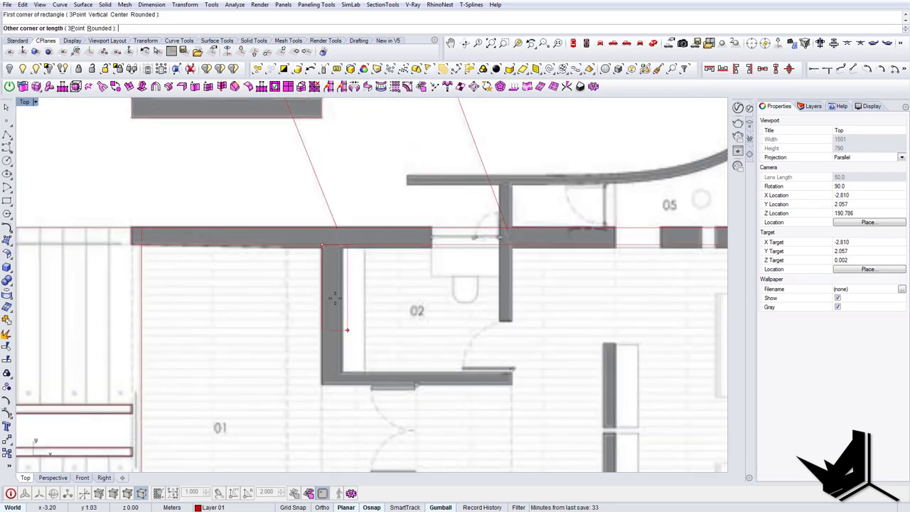
# Trace room 02 as a rectangle and mirror it across the plan's centreline onto room 03
pyautogui.click(513, 384)
pyautogui.scroll(-5, 514, 384)
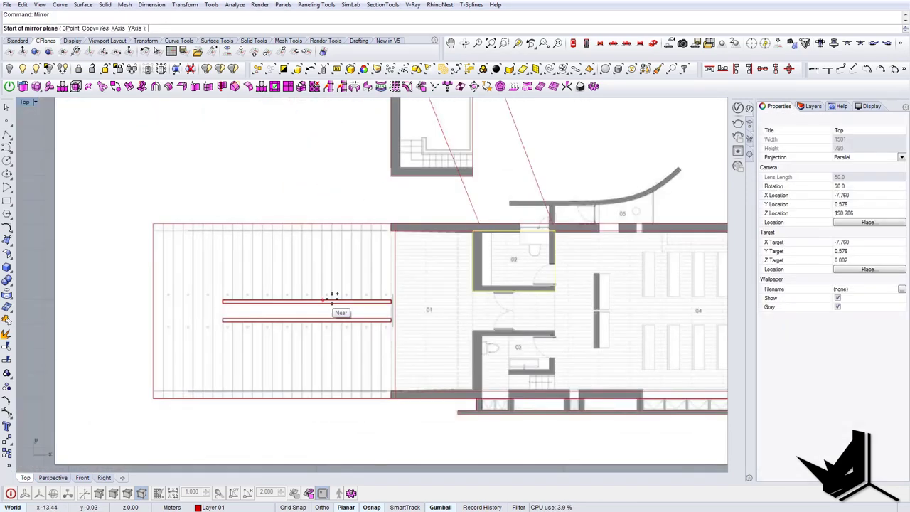
pyautogui.scroll(3, 335, 294)
pyautogui.click(403, 306)
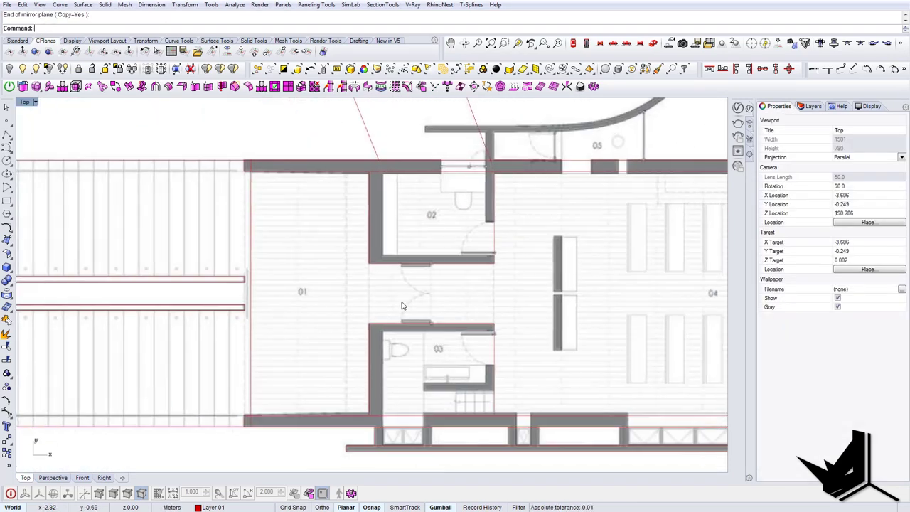
# Draw lines across the passage between rooms 02 and 03 and along the crosswise partitions on both sides of space 06
pyautogui.scroll(3, 403, 306)
pyautogui.click(422, 368)
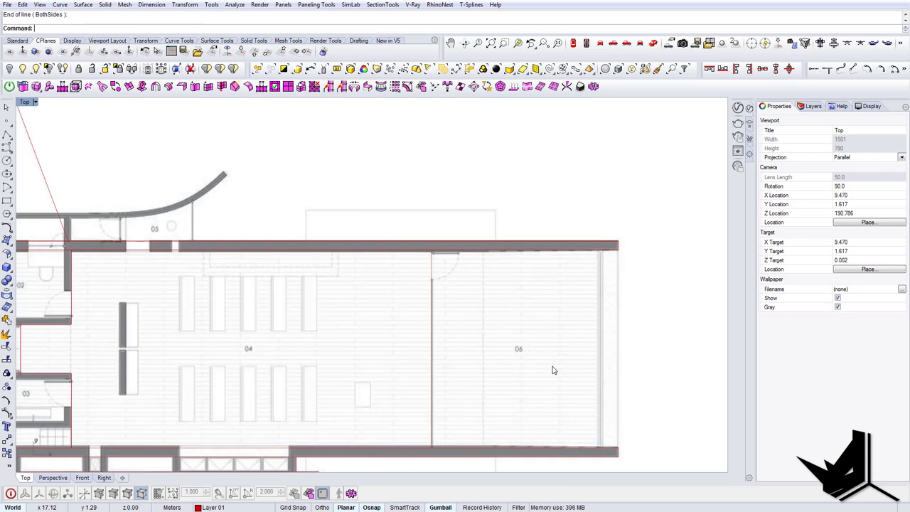
pyautogui.click(601, 251)
pyautogui.click(601, 447)
pyautogui.scroll(-4, 517, 334)
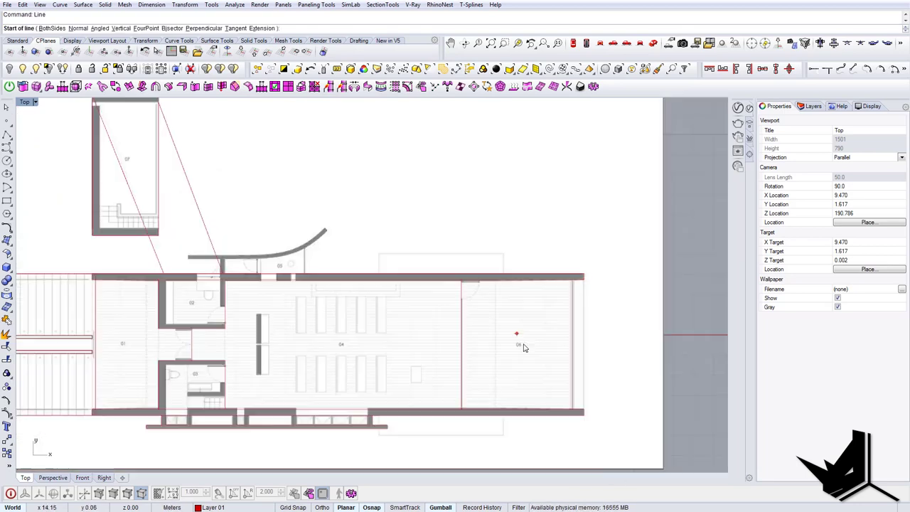
# Draw lines along the straight part of the curved wall's underside and the short cross wall joining it to the main wall
pyautogui.scroll(9, 194, 255)
pyautogui.scroll(7, 256, 308)
pyautogui.click(307, 317)
pyautogui.click(308, 219)
pyautogui.scroll(-6, 311, 220)
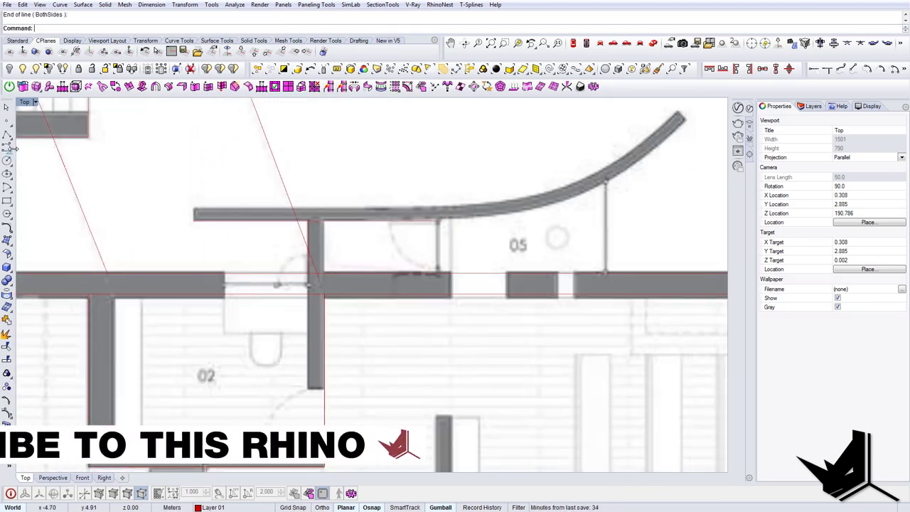
# Trace the inner edge of the curved wall with an interpolated curve and adjust its control points to fit the plan
pyautogui.moveTo(236, 256); pyautogui.dragTo(164, 316, button='right')
pyautogui.click(446, 272)
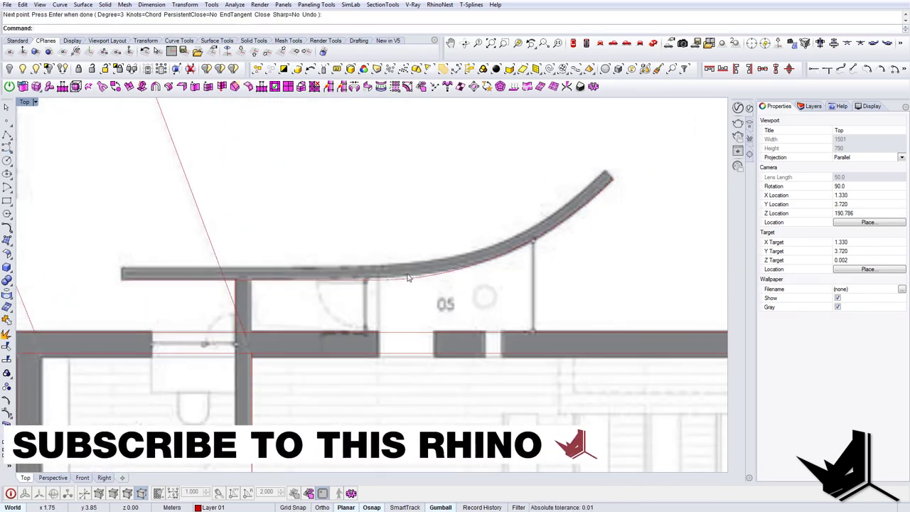
pyautogui.click(352, 278)
pyautogui.keyDown('shift'); pyautogui.click(402, 279); pyautogui.keyUp('shift')
pyautogui.click(420, 305)
pyautogui.moveTo(346, 318); pyautogui.dragTo(353, 364, button='right')
pyautogui.press('F10')
pyautogui.click(489, 312)
pyautogui.scroll(-9, 438, 318)
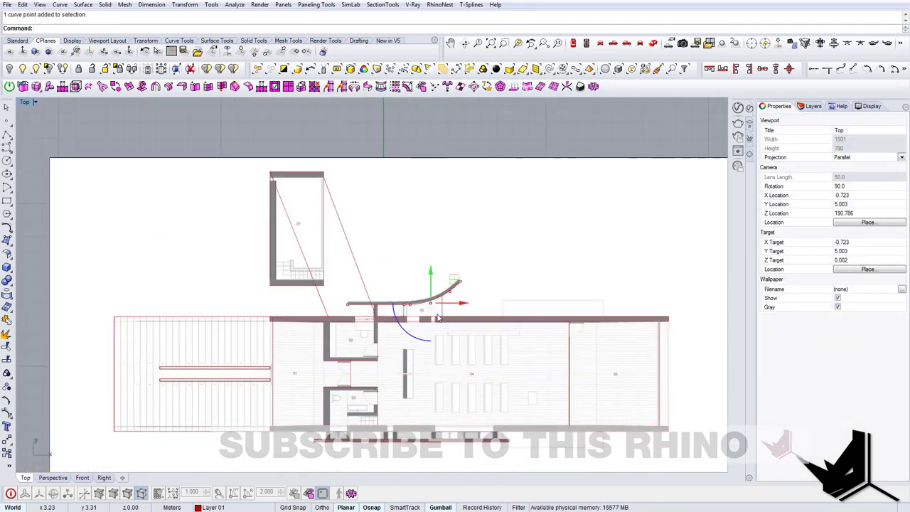
pyautogui.scroll(16, 434, 300)
pyautogui.moveTo(439, 296); pyautogui.dragTo(436, 297)
pyautogui.scroll(-12, 451, 324)
pyautogui.press('Escape')
pyautogui.press('Escape')
# Join the straight and curved inner edges of the curved wall into one curve
pyautogui.click(453, 320)
pyautogui.scroll(10, 400, 331)
pyautogui.keyDown('shift'); pyautogui.click(384, 321); pyautogui.keyUp('shift')
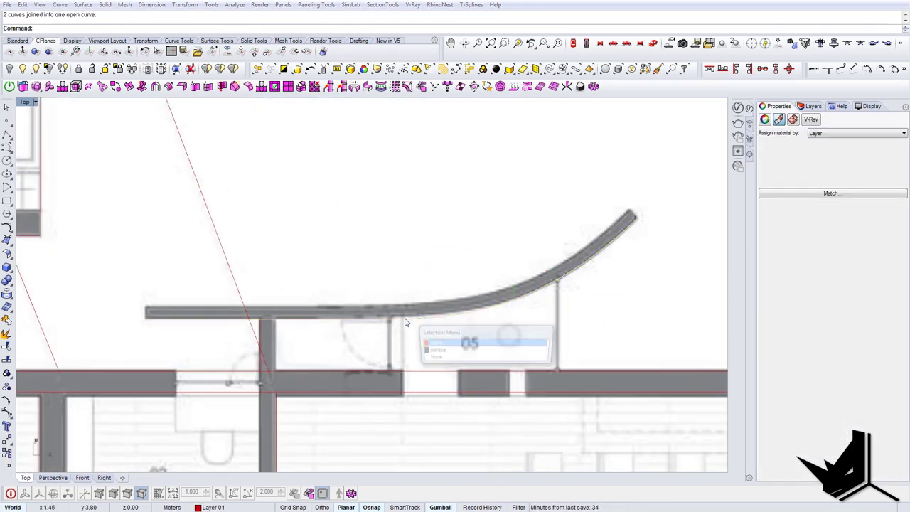
# Offset the joined curve to the curved wall's outer edge and close the wall's straight end with a line
pyautogui.press('o')
pyautogui.click(423, 289)
pyautogui.moveTo(422, 290); pyautogui.dragTo(451, 283, button='right')
pyautogui.press('l')
pyautogui.click(175, 311)
pyautogui.click(175, 301)
# Draw a line along room 05's right-hand wall, from the main wall up to the curved wall's inner edge
pyautogui.click(187, 299)
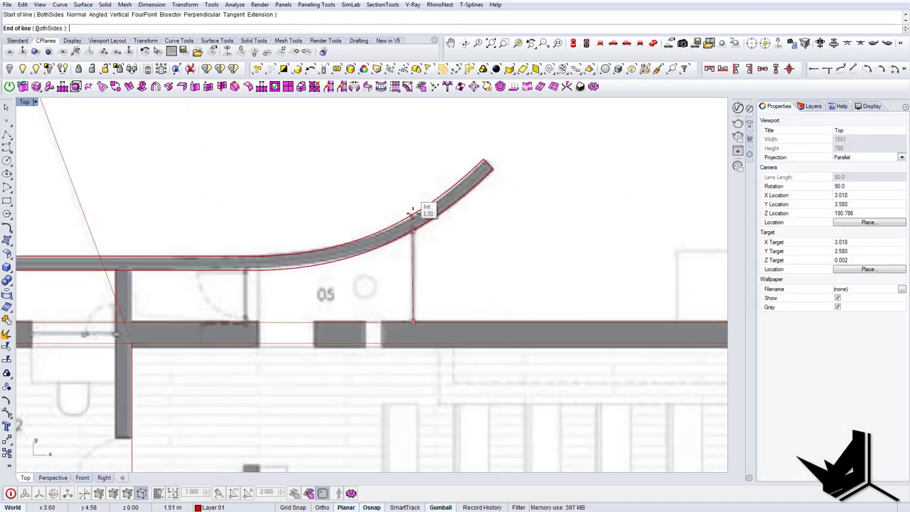
pyautogui.scroll(18, 411, 216)
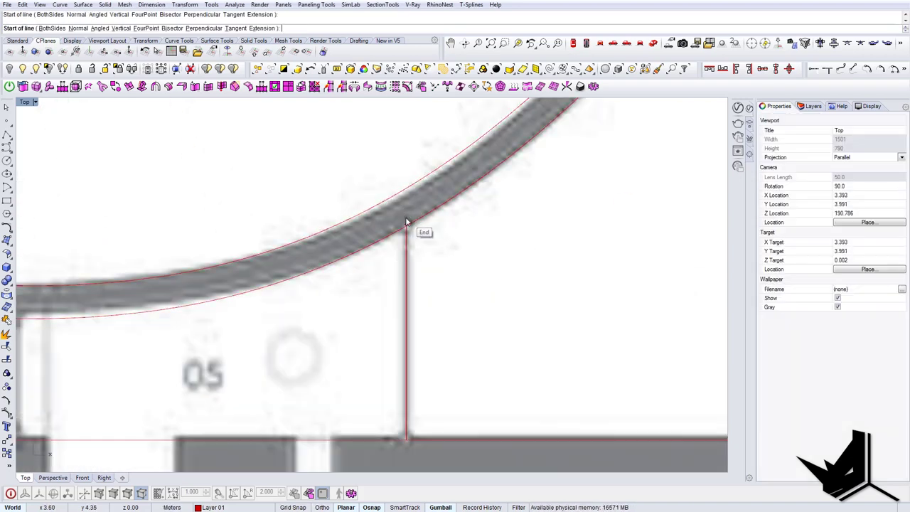
pyautogui.click(399, 226)
# Trace the faint outline projecting beyond both long walls near space 06 as one rectangle
pyautogui.press('r')
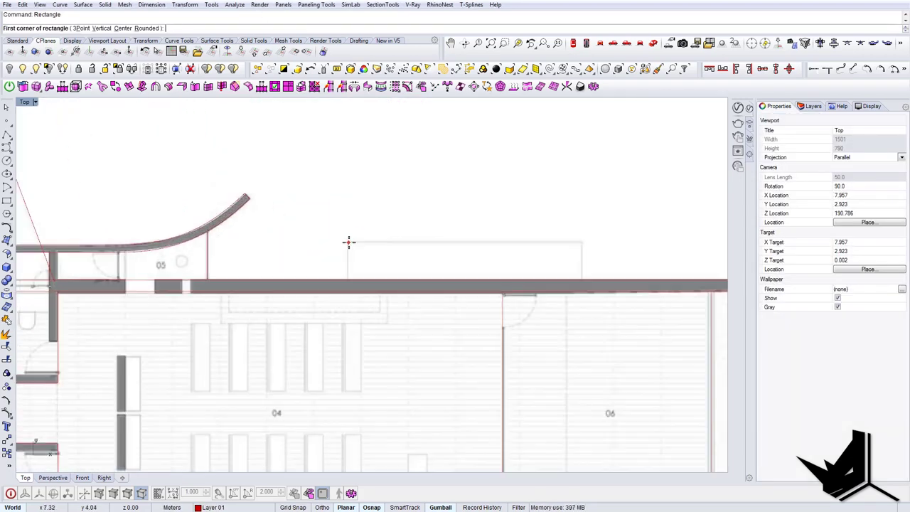
pyautogui.click(336, 226)
pyautogui.scroll(8, 407, 318)
pyautogui.click(405, 330)
pyautogui.scroll(-10, 405, 332)
pyautogui.moveTo(388, 433); pyautogui.dragTo(332, 340, button='right')
pyautogui.scroll(-2, 401, 367)
pyautogui.scroll(6, 331, 339)
pyautogui.scroll(-4, 370, 320)
pyautogui.moveTo(280, 323); pyautogui.dragTo(348, 332, button='right')
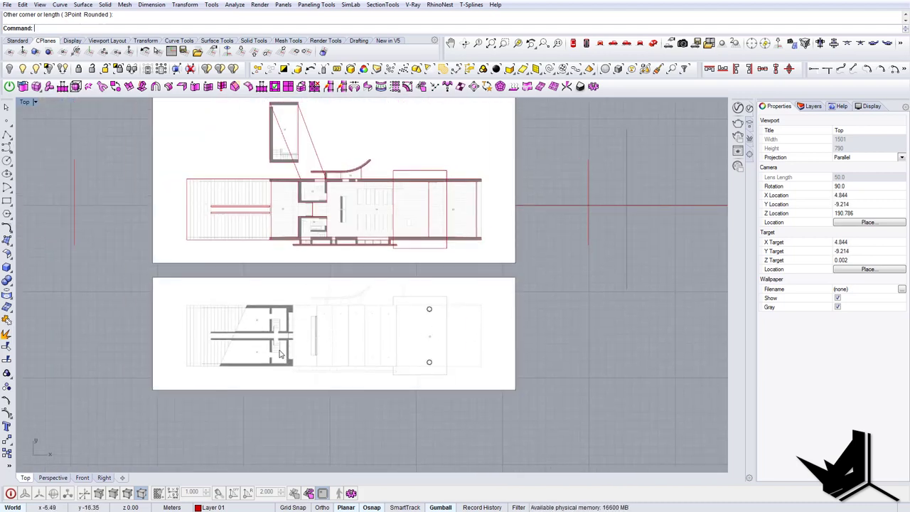
# Switch to the perspective view and select all traced curves of the gable elevation beside the right end of the plan
pyautogui.click(654, 43)
pyautogui.scroll(7, 427, 284)
pyautogui.click(414, 297)
pyautogui.moveTo(409, 273); pyautogui.dragTo(398, 301, button='right')
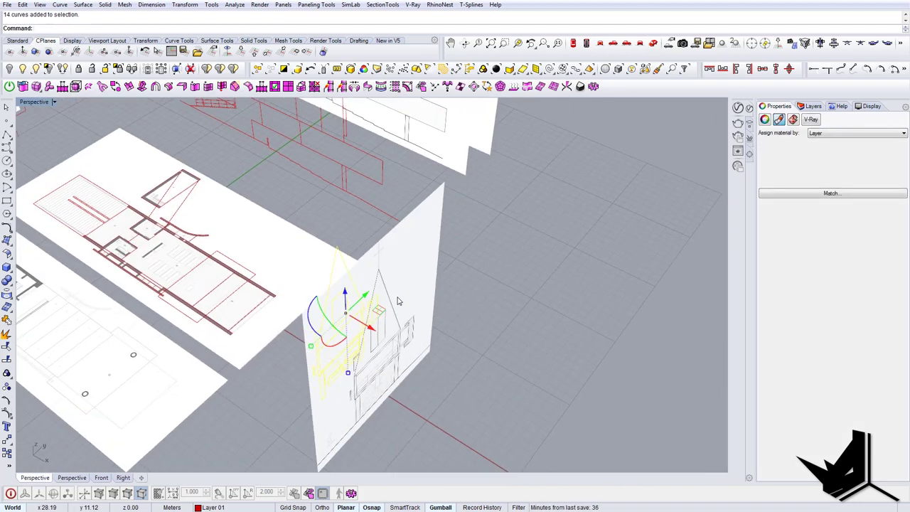
pyautogui.click(322, 286)
pyautogui.moveTo(317, 283)
pyautogui.mouseDown(button='right')
pyautogui.moveTo(337, 269)
pyautogui.moveTo(326, 274)
pyautogui.mouseUp(button='right')
pyautogui.moveTo(402, 267); pyautogui.dragTo(362, 280, button='right')
pyautogui.moveTo(382, 251); pyautogui.dragTo(428, 415)
pyautogui.moveTo(424, 416); pyautogui.dragTo(406, 402, button='right')
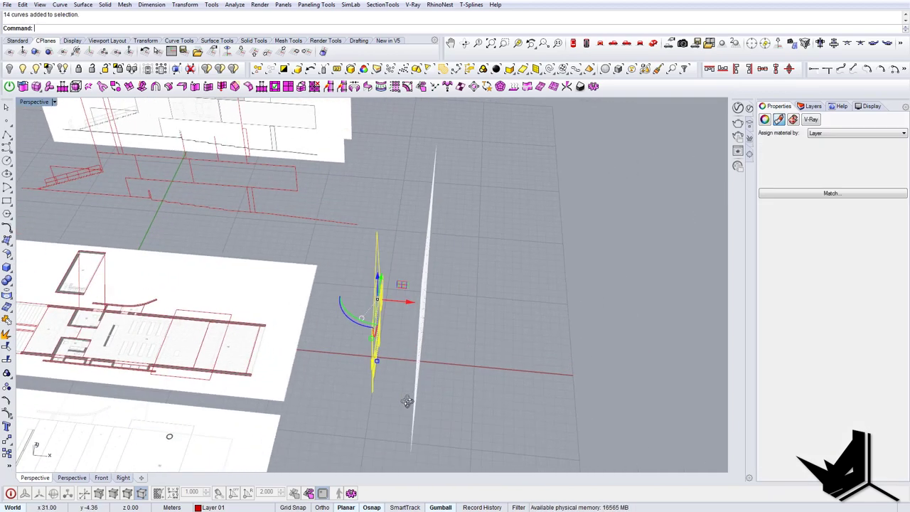
# Move the gable elevation curves onto the end corner of the traced main floor plan
pyautogui.scroll(5, 372, 394)
pyautogui.click(372, 393)
pyautogui.keyDown('shift'); pyautogui.moveTo(223, 385); pyautogui.dragTo(474, 391, button='right'); pyautogui.keyUp('shift')
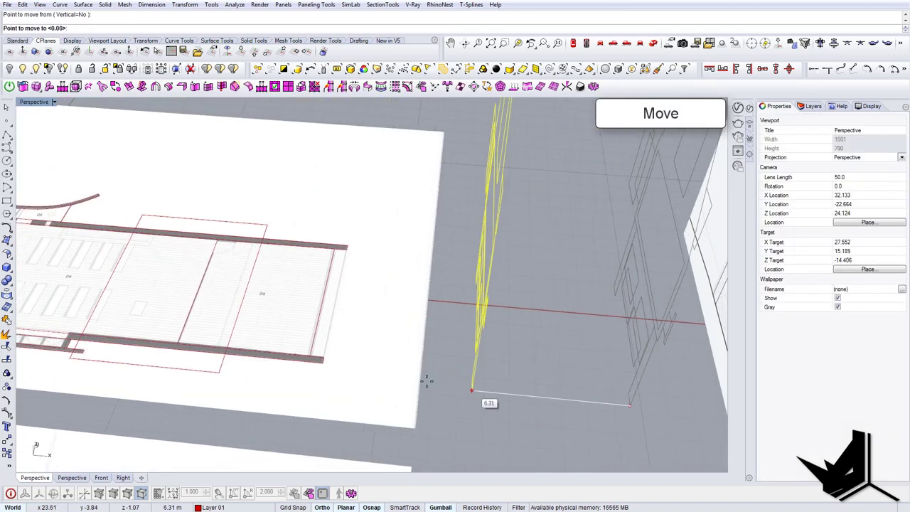
pyautogui.scroll(6, 387, 364)
pyautogui.scroll(-8, 390, 367)
pyautogui.click(397, 367)
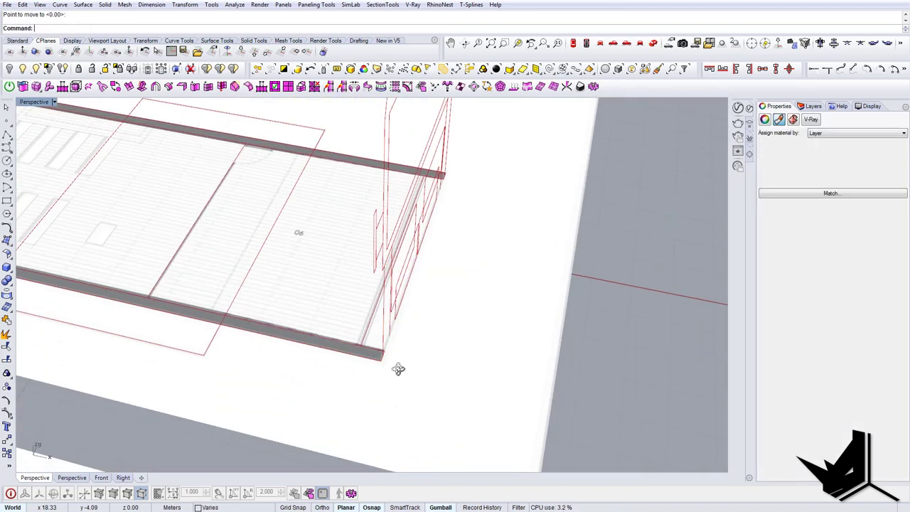
pyautogui.moveTo(398, 369); pyautogui.dragTo(374, 327, button='right')
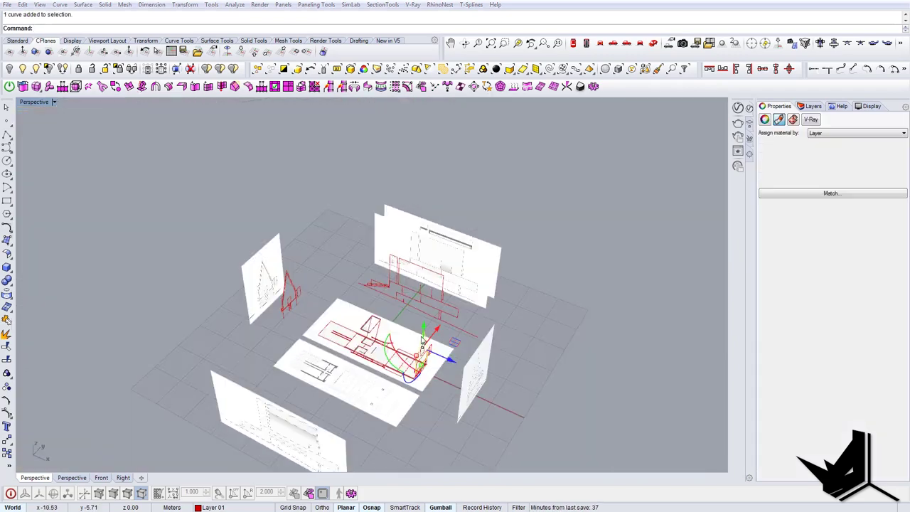
# Copy the gable outline back along the building, aligned with the near end of the large roof panel in the side elevation
pyautogui.moveTo(423, 341); pyautogui.dragTo(438, 284, button='right')
pyautogui.scroll(6, 403, 327)
pyautogui.click(342, 330)
pyautogui.click(348, 322)
pyautogui.rightClick(366, 329)
pyautogui.click(358, 323)
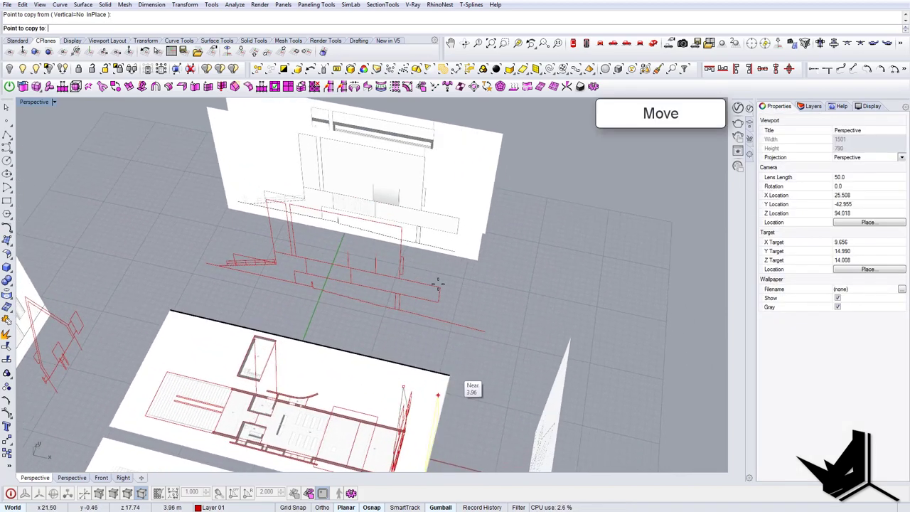
pyautogui.keyDown('shift'); pyautogui.moveTo(313, 224); pyautogui.dragTo(346, 246, button='right'); pyautogui.keyUp('shift')
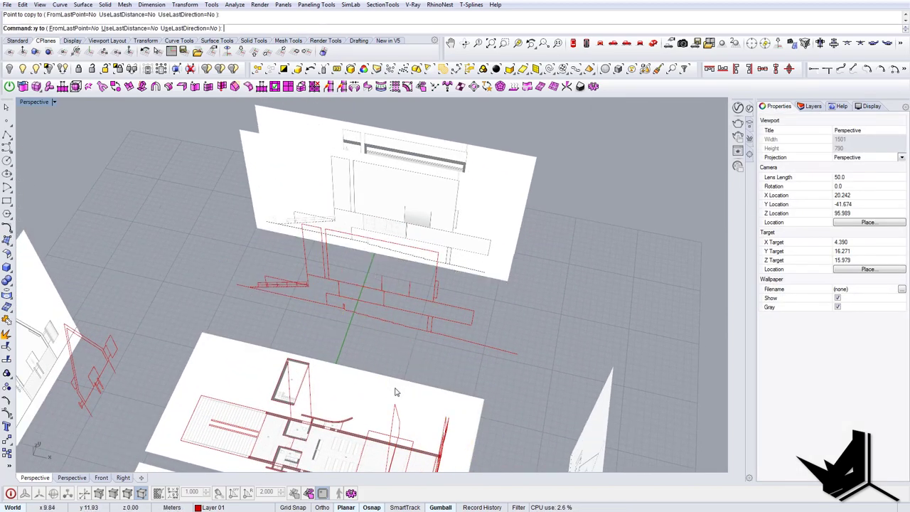
# Extrude the copied gable outline as a solid about 15.35 m, up to the large roof panel's far edge
pyautogui.click(397, 411)
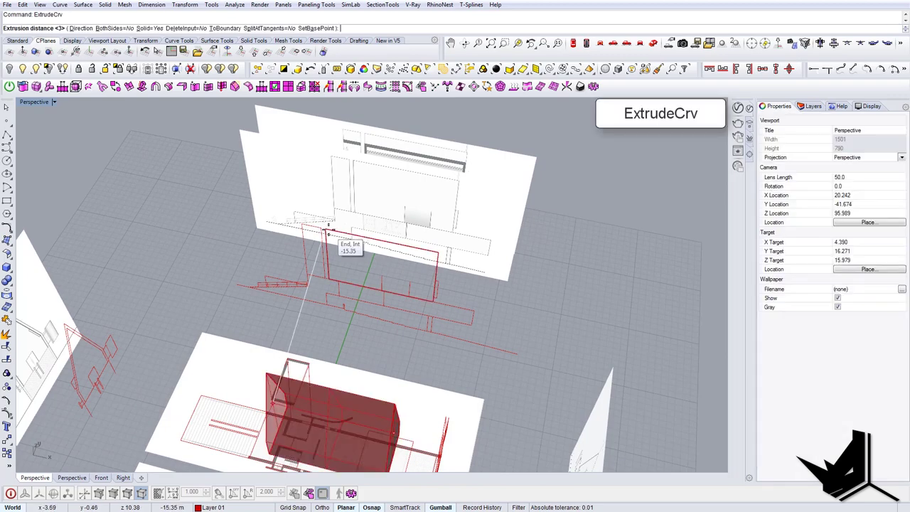
pyautogui.click(329, 230)
pyautogui.press('Escape')
# Copy the gabled solid along the building, aligned with the inner edge of the narrow roof panel in the side elevation
pyautogui.moveTo(292, 402); pyautogui.dragTo(296, 375, button='right')
pyautogui.click(295, 375)
pyautogui.moveTo(442, 354); pyautogui.dragTo(448, 379, button='right')
pyautogui.write('copy')
pyautogui.press('Return')
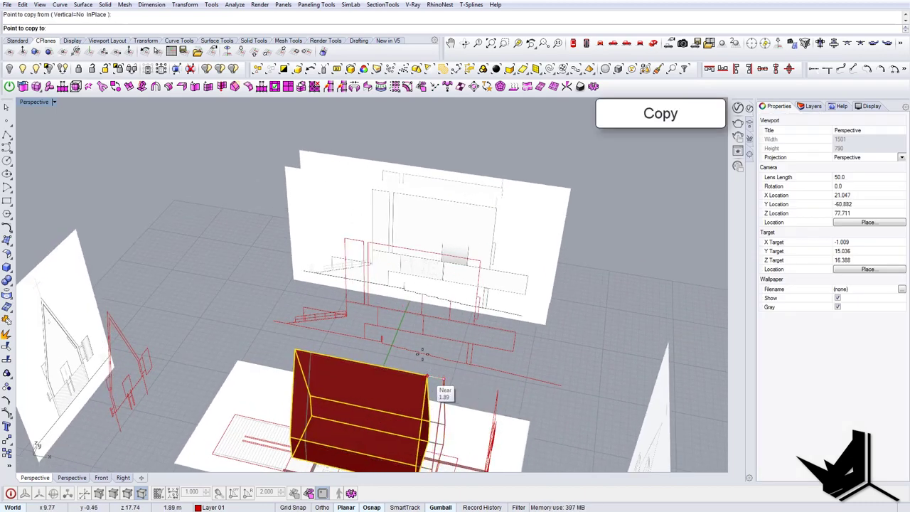
pyautogui.scroll(4, 370, 239)
pyautogui.click(359, 245)
pyautogui.rightClick(360, 248)
pyautogui.scroll(-4, 345, 268)
# Scale the copied solid in one direction from its inner end to match the narrow roof panel's width
pyautogui.keyDown('shift'); pyautogui.moveTo(216, 354); pyautogui.dragTo(247, 345, button='right'); pyautogui.keyUp('shift')
pyautogui.click(264, 349)
pyautogui.write('scale1d')
pyautogui.press('Return')
pyautogui.click(333, 350)
pyautogui.click(201, 324)
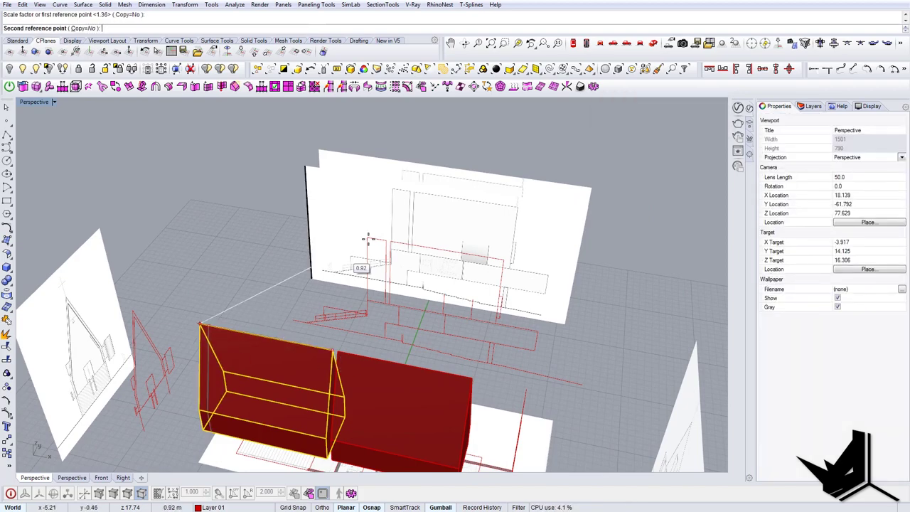
pyautogui.scroll(1, 368, 236)
pyautogui.press('Escape')
pyautogui.moveTo(368, 329); pyautogui.dragTo(444, 313, button='right')
pyautogui.keyDown('shift'); pyautogui.moveTo(474, 379); pyautogui.dragTo(302, 338, button='right'); pyautogui.keyUp('shift')
# Make Layer 04 current and move both gabled solids onto it
pyautogui.click(813, 106)
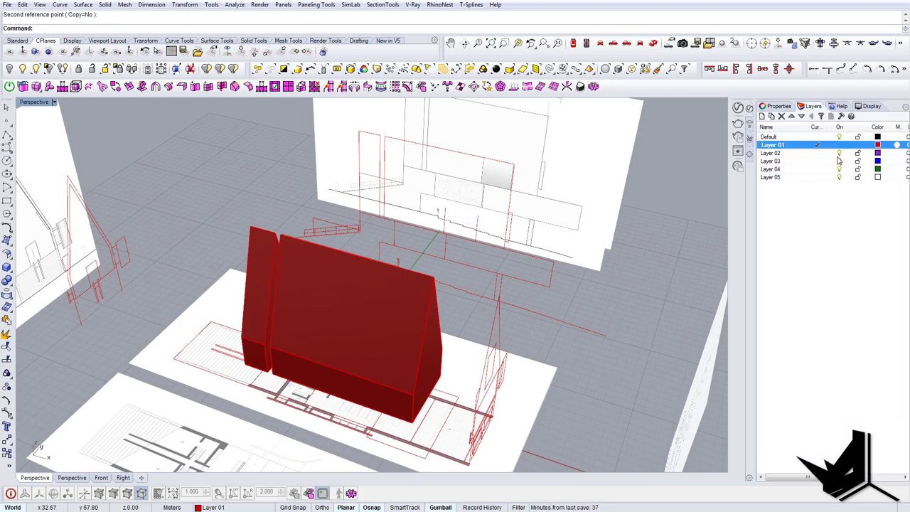
pyautogui.moveTo(273, 296); pyautogui.dragTo(278, 313, button='right')
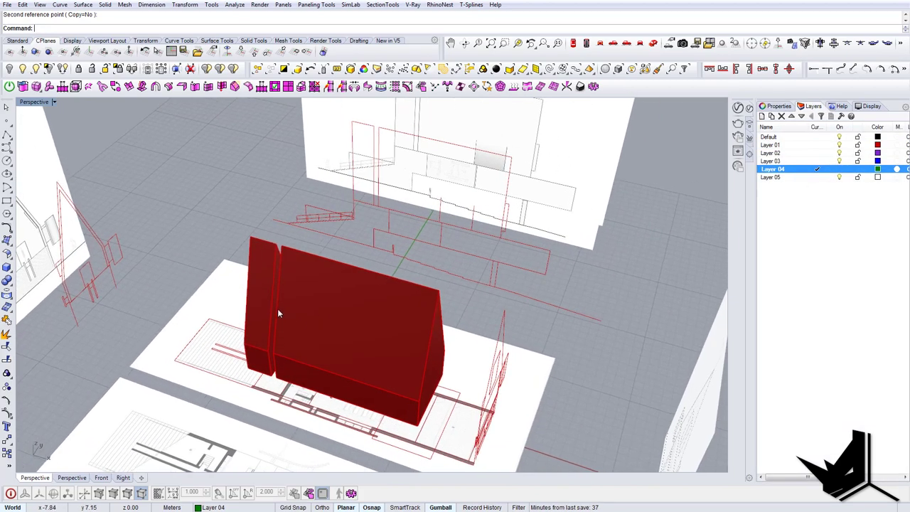
pyautogui.keyDown('shift'); pyautogui.click(371, 315); pyautogui.keyUp('shift')
pyautogui.keyDown('shift'); pyautogui.moveTo(396, 290); pyautogui.dragTo(431, 245, button='right'); pyautogui.keyUp('shift')
pyautogui.rightClick(775, 170)
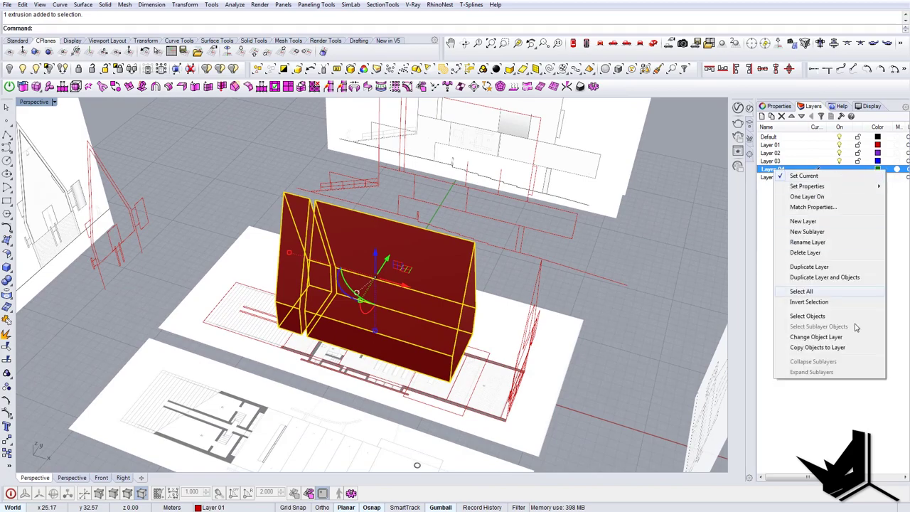
pyautogui.click(841, 338)
# Copy the stepped stair-and-wall outline from the side elevation to the outer corner of the stairs in the floor plan
pyautogui.keyDown('shift'); pyautogui.moveTo(491, 295); pyautogui.dragTo(430, 322, button='right'); pyautogui.keyUp('shift')
pyautogui.keyDown('shift'); pyautogui.moveTo(401, 348); pyautogui.dragTo(427, 308, button='right'); pyautogui.keyUp('shift')
pyautogui.moveTo(398, 274); pyautogui.dragTo(341, 202, button='right')
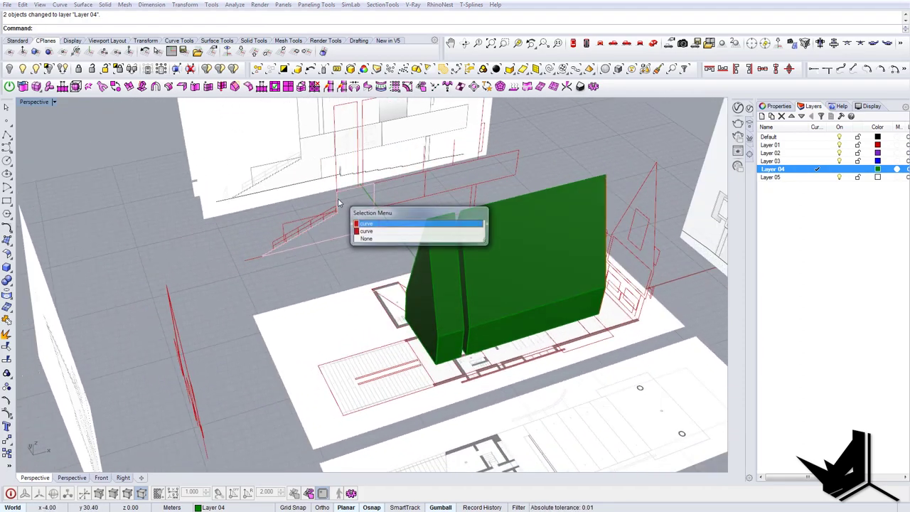
pyautogui.moveTo(295, 264); pyautogui.dragTo(311, 266, button='right')
pyautogui.scroll(5, 251, 266)
pyautogui.write('copy')
pyautogui.press('Return')
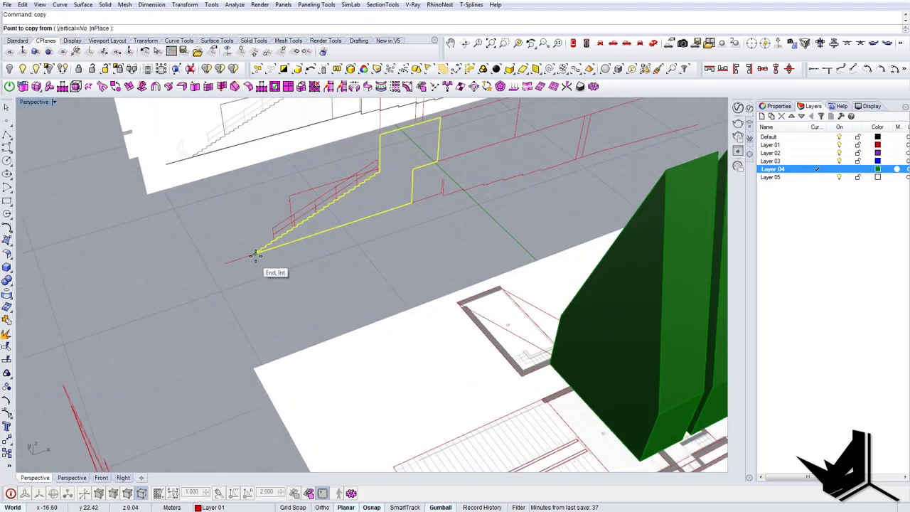
pyautogui.scroll(-5, 278, 279)
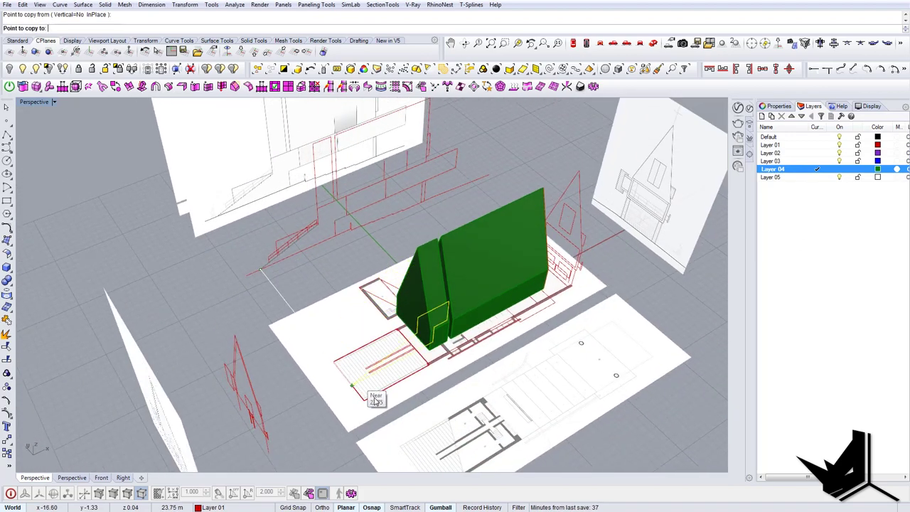
pyautogui.scroll(4, 365, 400)
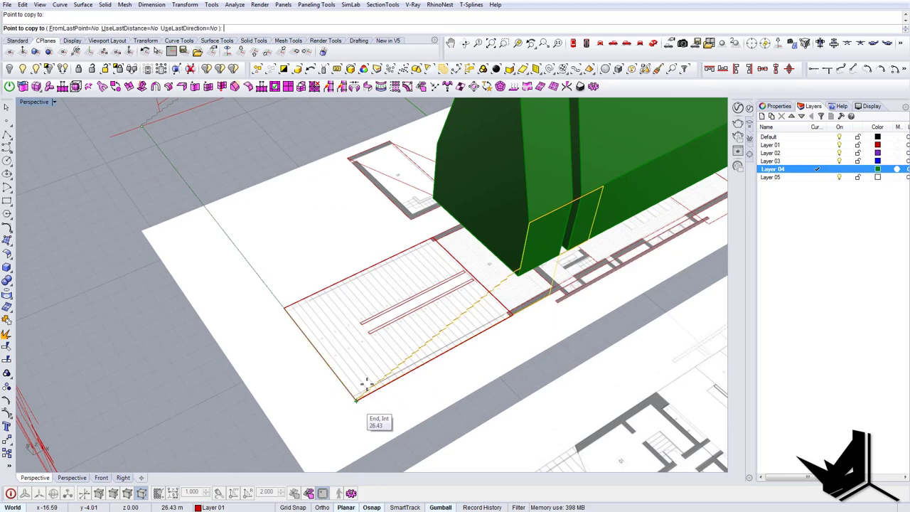
pyautogui.moveTo(367, 384); pyautogui.dragTo(344, 351, button='right')
pyautogui.press('Return')
pyautogui.press('Escape')
# Examine the entrance gable, side walls and stairs in the reference photo of the building
pyautogui.moveTo(441, 322)
pyautogui.mouseDown(button='right')
pyautogui.moveTo(404, 311)
pyautogui.moveTo(435, 308)
pyautogui.moveTo(446, 322)
pyautogui.moveTo(394, 317)
pyautogui.moveTo(436, 319)
pyautogui.mouseUp(button='right')
pyautogui.scroll(-5, 396, 320)
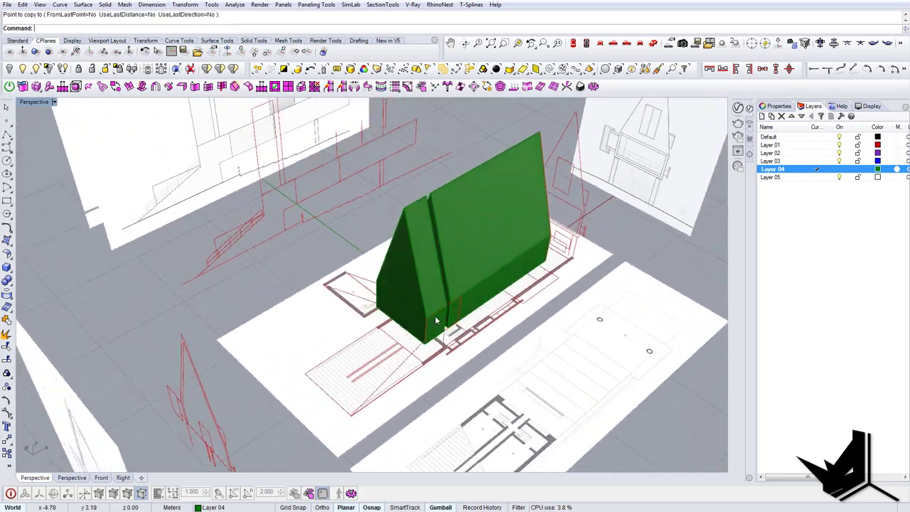
pyautogui.scroll(-5, 436, 318)
pyautogui.moveTo(439, 275); pyautogui.dragTo(419, 302, button='right')
pyautogui.scroll(5, 349, 356)
pyautogui.moveTo(349, 356); pyautogui.dragTo(395, 305, button='right')
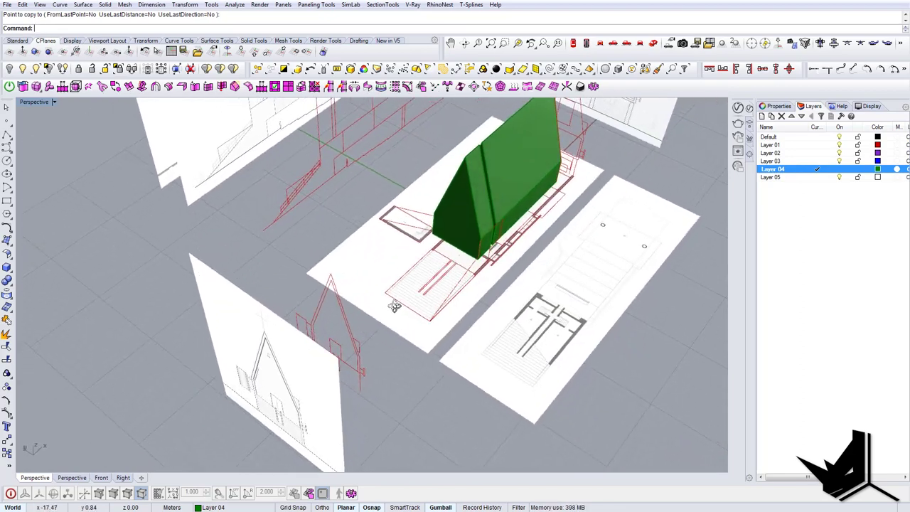
pyautogui.moveTo(0, 235); pyautogui.dragTo(292, 125)
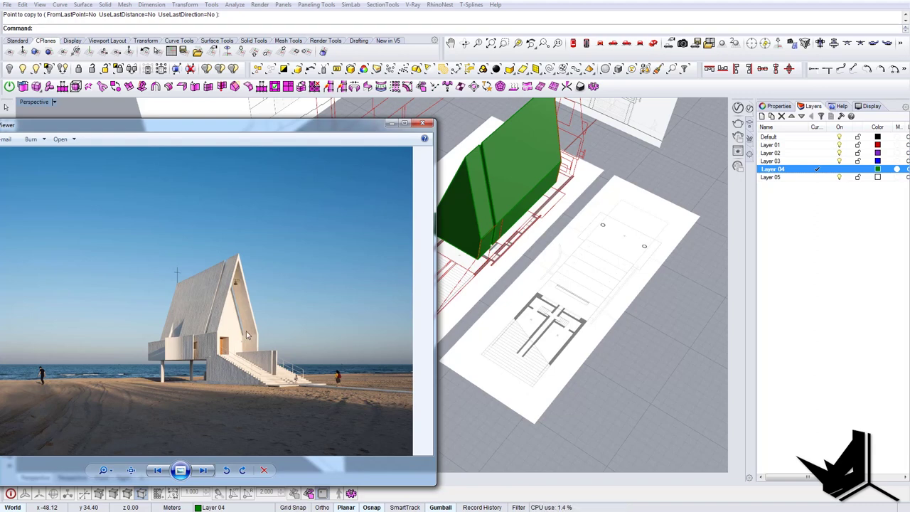
pyautogui.scroll(5, 237, 347)
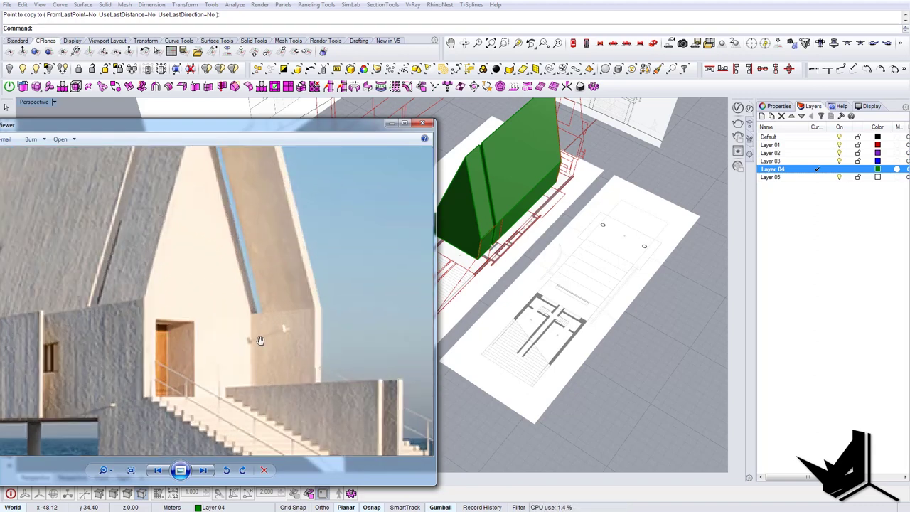
pyautogui.scroll(-3, 254, 332)
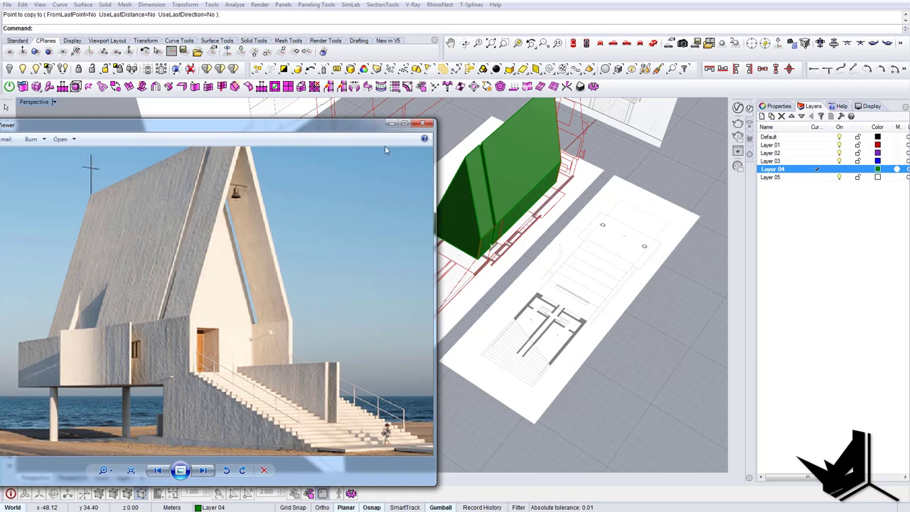
pyautogui.click(390, 126)
# Ungroup the front elevation curves and copy the inner gable curve a short distance towards the building
pyautogui.scroll(5, 315, 325)
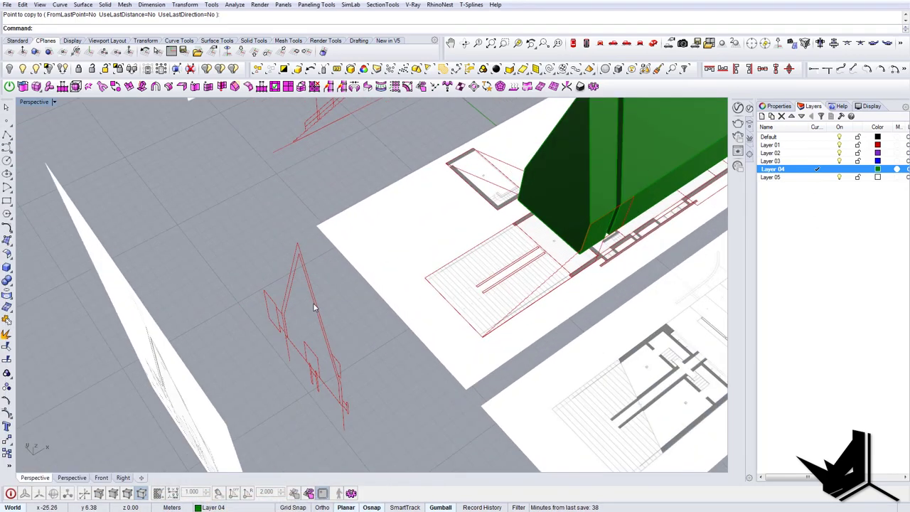
pyautogui.scroll(1, 315, 321)
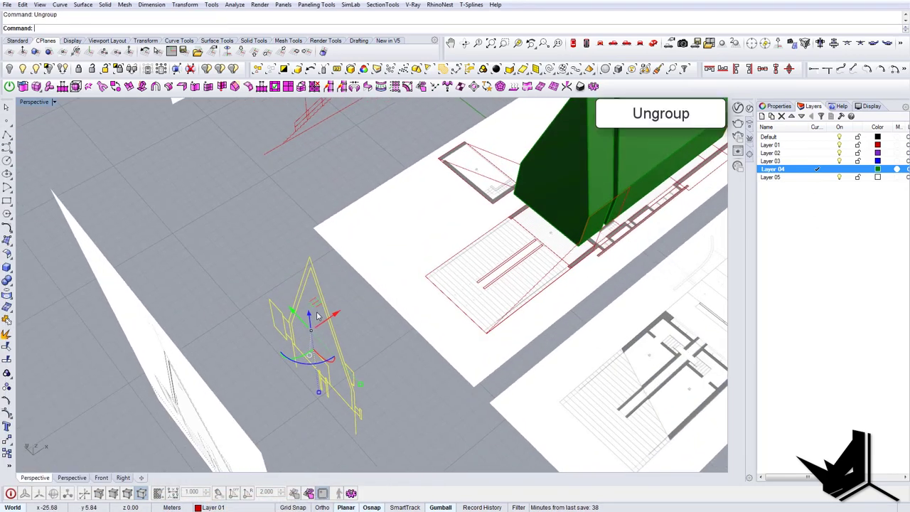
pyautogui.moveTo(362, 355); pyautogui.dragTo(339, 326, button='right')
pyautogui.scroll(-2, 327, 346)
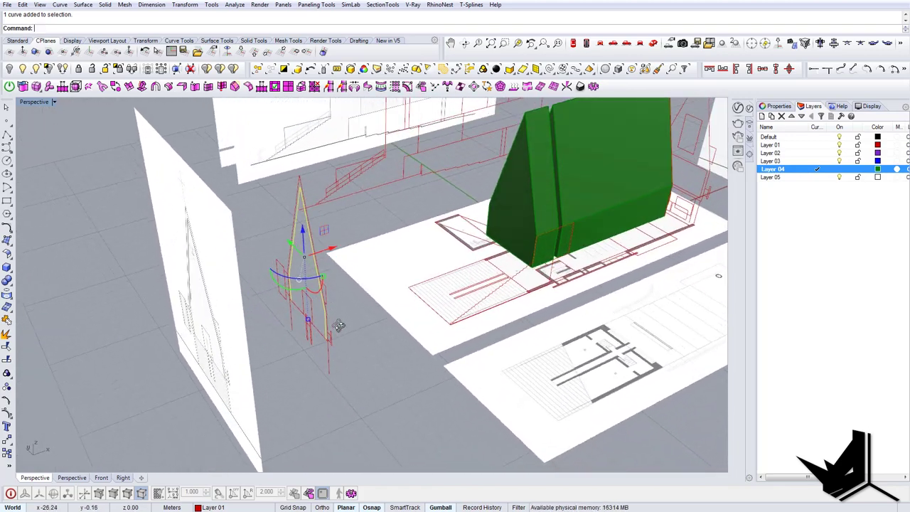
pyautogui.keyDown('alt'); pyautogui.moveTo(337, 263); pyautogui.dragTo(357, 256); pyautogui.keyUp('alt')
pyautogui.moveTo(329, 271); pyautogui.dragTo(220, 377, button='right')
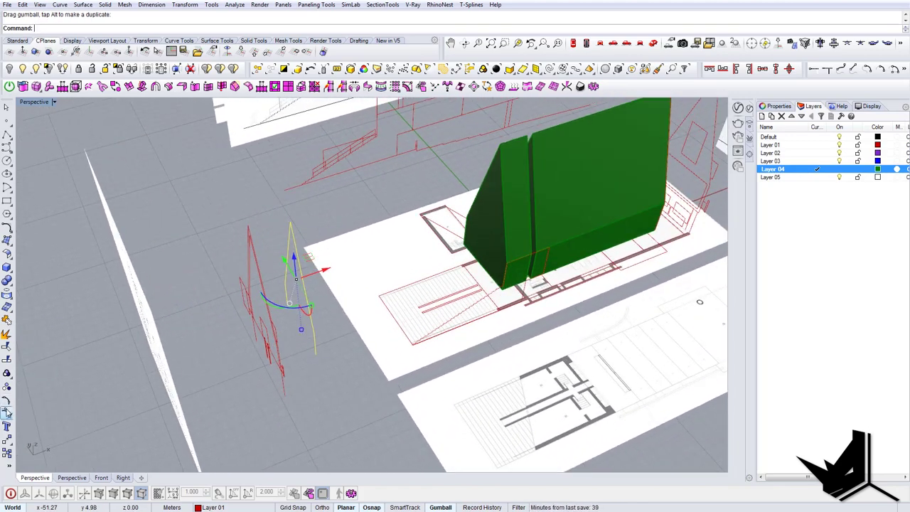
pyautogui.moveTo(334, 360); pyautogui.dragTo(283, 243, button='right')
pyautogui.moveTo(294, 277); pyautogui.dragTo(307, 293, button='right')
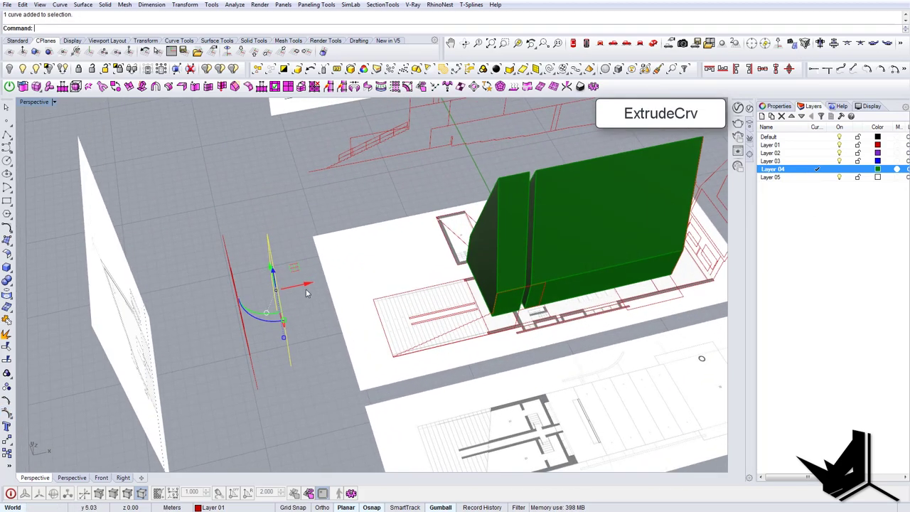
# Extrude the copied gable curve through the narrow gabled solid and split that solid with the extrusion
pyautogui.keyDown('ctrl'); pyautogui.moveTo(571, 264); pyautogui.dragTo(571, 264); pyautogui.keyUp('ctrl')
pyautogui.keyDown('shift'); pyautogui.moveTo(512, 286); pyautogui.dragTo(458, 304, button='right'); pyautogui.keyUp('shift')
pyautogui.press('Escape')
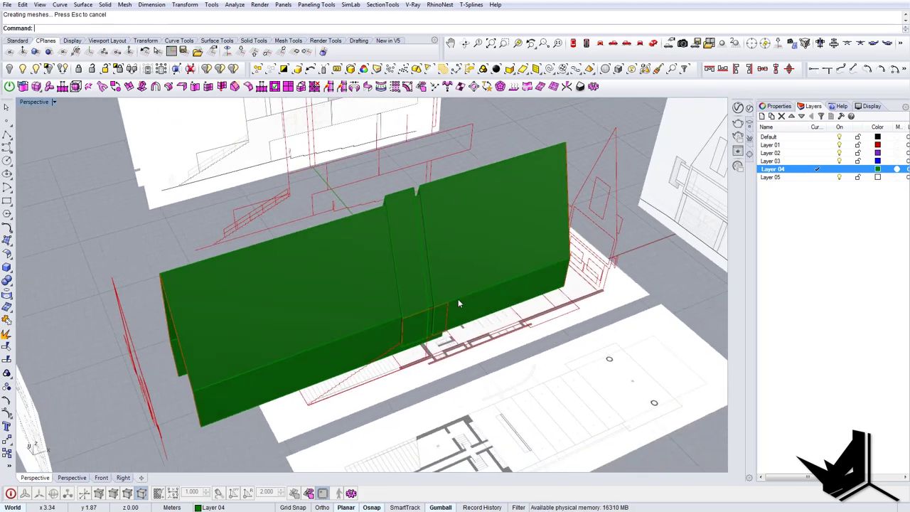
pyautogui.press('Return')
pyautogui.click(348, 266)
pyautogui.press('Return')
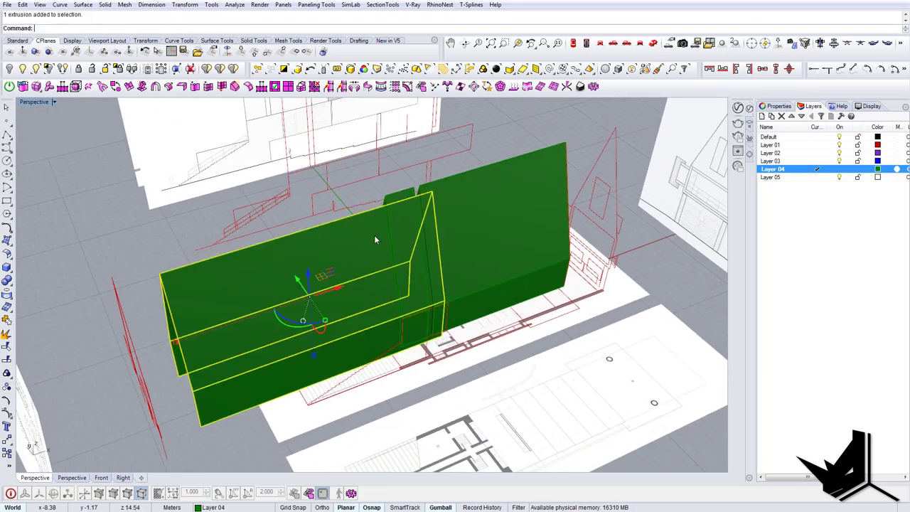
# Delete the cutting extrusion and the inner core piece of the narrow gabled solid
pyautogui.press('Delete')
pyautogui.moveTo(379, 256); pyautogui.dragTo(342, 309, button='right')
pyautogui.click(407, 268)
pyautogui.press('Delete')
# Draw a small rectangle in the gap between the two gabled solids, at the lower edge of their side walls
pyautogui.scroll(6, 345, 330)
pyautogui.moveTo(349, 341); pyautogui.dragTo(313, 337, button='right')
pyautogui.scroll(3, 300, 369)
pyautogui.write('Re')
pyautogui.scroll(3, 349, 334)
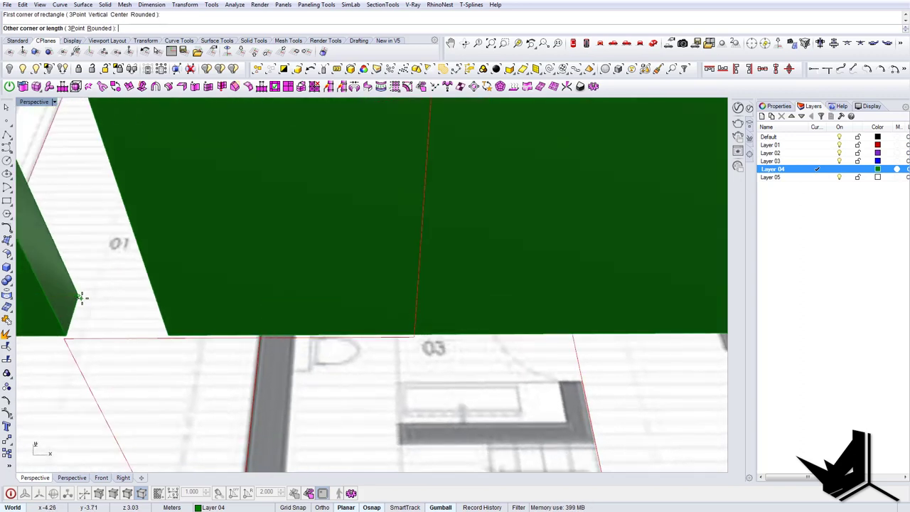
pyautogui.scroll(-8, 173, 337)
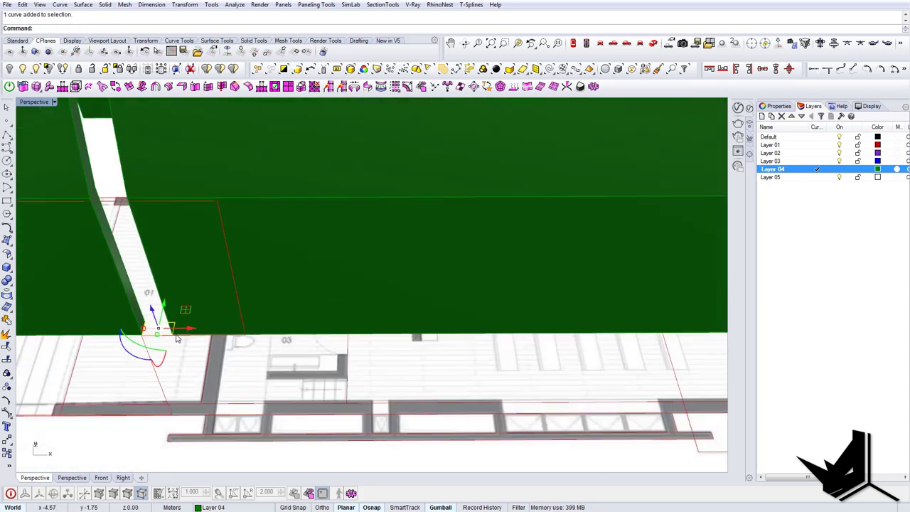
# Extrude the gap rectangle upward as a solid about 3.63 m, to the top of the side outline
pyautogui.keyDown('shift'); pyautogui.moveTo(176, 337); pyautogui.dragTo(377, 268, button='right'); pyautogui.keyUp('shift')
pyautogui.scroll(-3, 309, 359)
pyautogui.write('ExtrudeCrv')
pyautogui.press('Return')
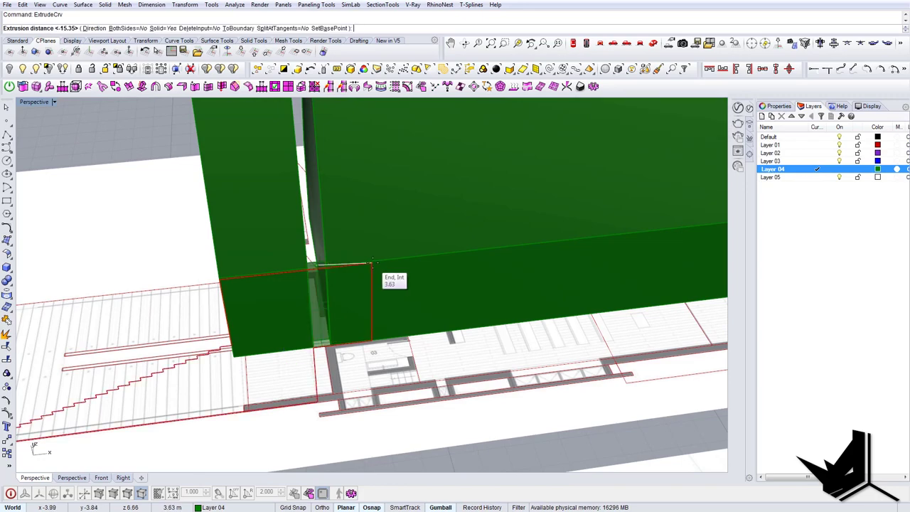
# Mirror the gap-filling block to the opposite side wall across the building's long centre line, keeping the original
pyautogui.click(317, 296)
pyautogui.moveTo(316, 302); pyautogui.dragTo(355, 304, button='right')
pyautogui.scroll(-8, 351, 304)
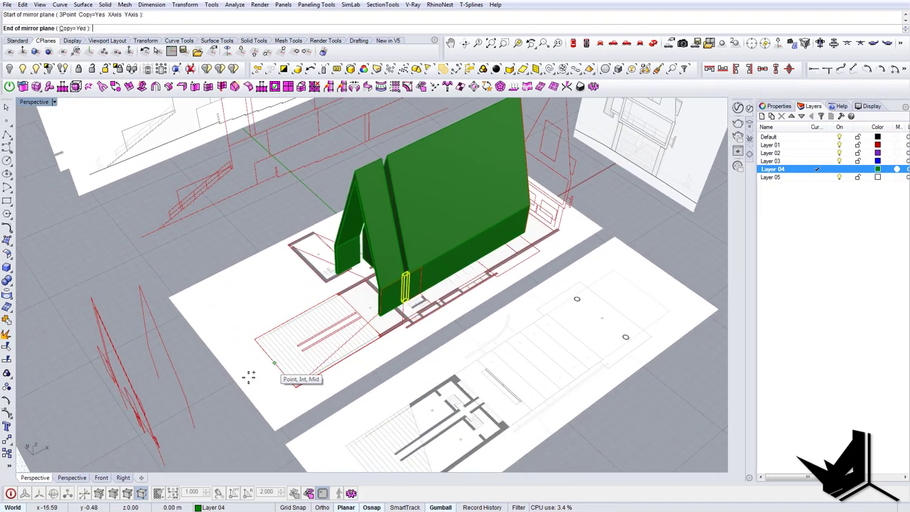
pyautogui.click(249, 381)
pyautogui.moveTo(370, 352); pyautogui.dragTo(346, 347, button='right')
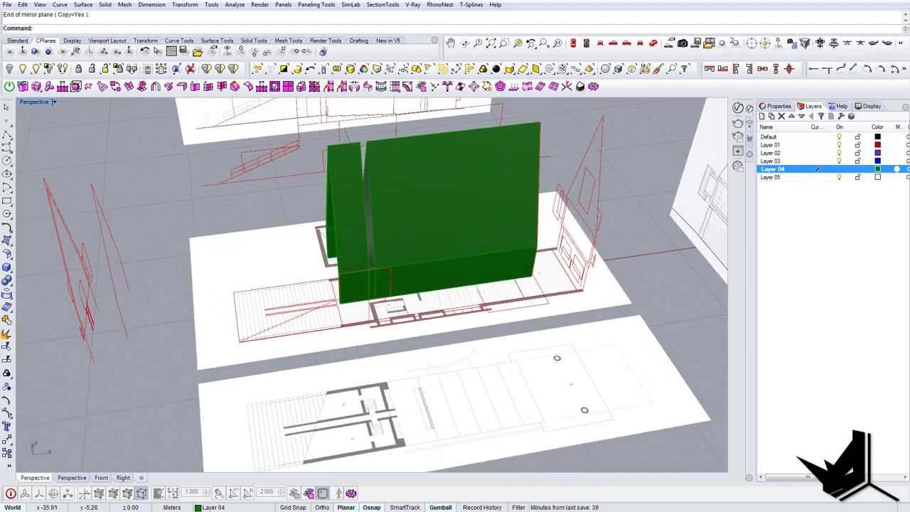
# Check the entrance in the reference photo and draw a rectangle across the passage between the two small rooms in the floor plan
pyautogui.click(173, 510)
pyautogui.scroll(1, 256, 326)
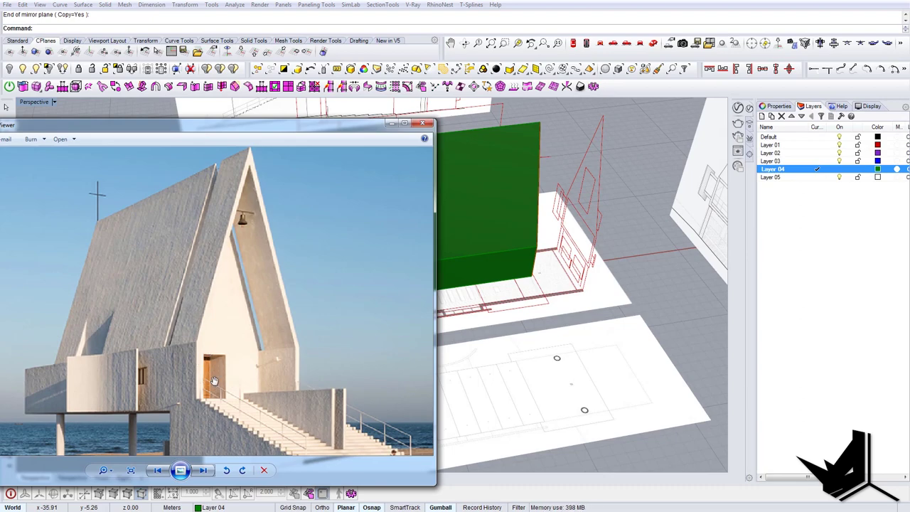
pyautogui.click(172, 509)
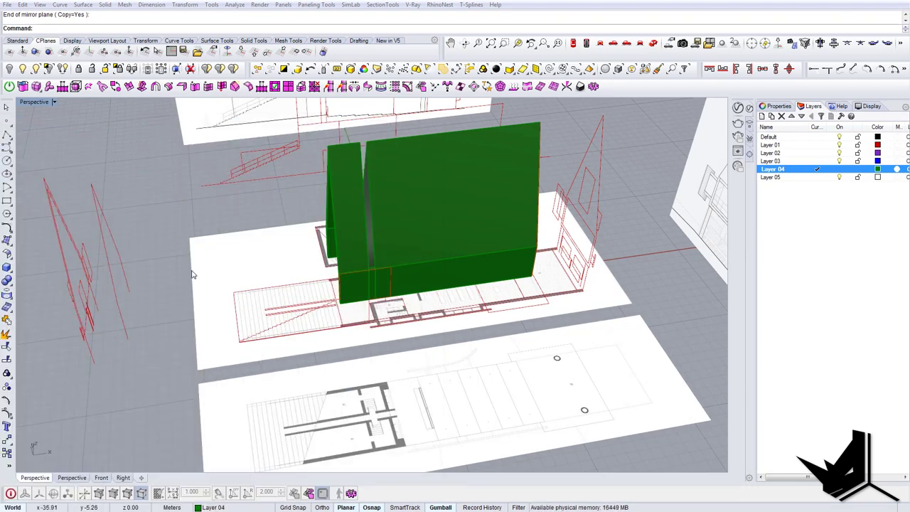
pyautogui.moveTo(192, 274); pyautogui.dragTo(392, 272, button='right')
pyautogui.moveTo(393, 332); pyautogui.dragTo(417, 340, button='right')
pyautogui.click(435, 347)
pyautogui.click(425, 349)
pyautogui.scroll(7, 424, 349)
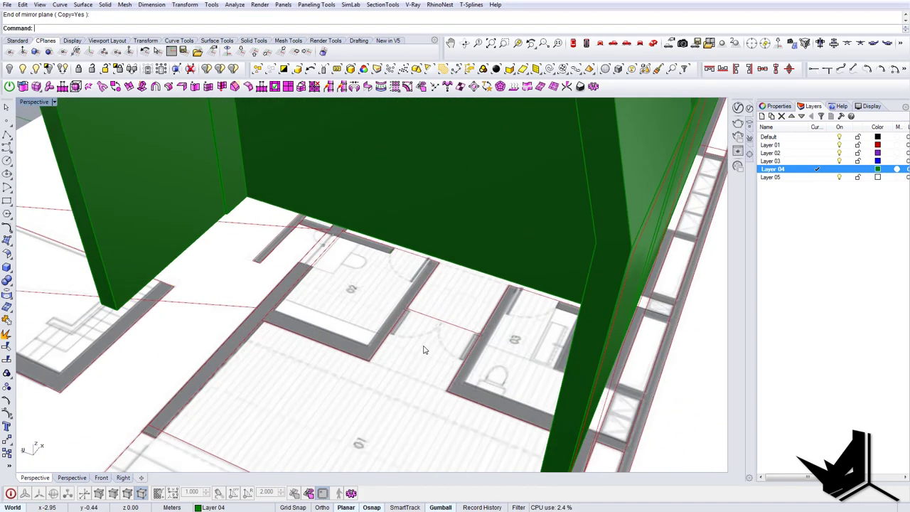
pyautogui.click(406, 307)
pyautogui.click(448, 391)
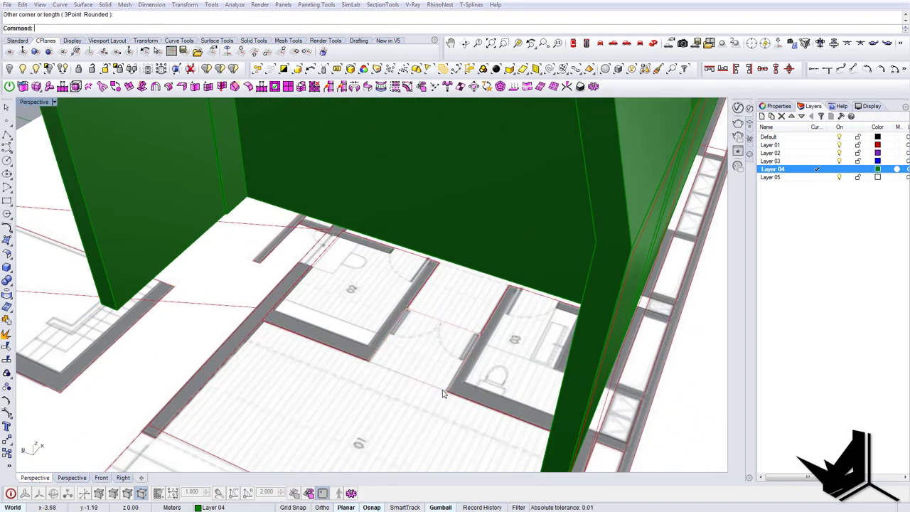
# Lengthen the passage rectangle in one direction with Scale1D, outward towards the stairs
pyautogui.click(446, 392)
pyautogui.click(466, 416)
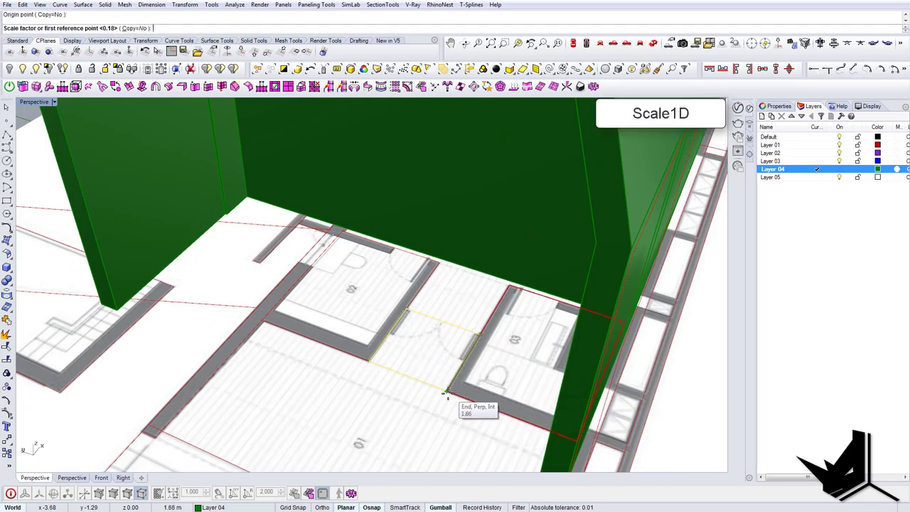
pyautogui.click(370, 446)
# Extrude the passage rectangle as a solid up to the top of the door in the front elevation
pyautogui.scroll(-8, 377, 384)
pyautogui.moveTo(380, 370); pyautogui.dragTo(335, 353, button='right')
pyautogui.scroll(-10, 454, 330)
pyautogui.scroll(10, 335, 354)
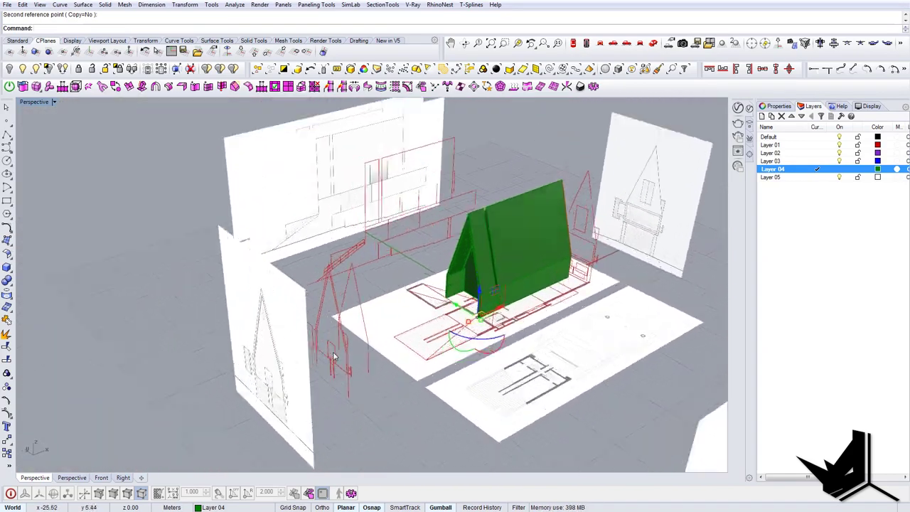
pyautogui.write('EC')
pyautogui.press('Return')
pyautogui.click(322, 323)
# Subtract the door block from the large gabled solid with a Boolean difference to cut the entrance opening
pyautogui.moveTo(533, 264); pyautogui.dragTo(564, 295, button='right')
pyautogui.scroll(6, 520, 276)
pyautogui.write('BD')
pyautogui.press('Return')
pyautogui.click(517, 222)
pyautogui.press('Return')
pyautogui.click(522, 300)
pyautogui.press('Return')
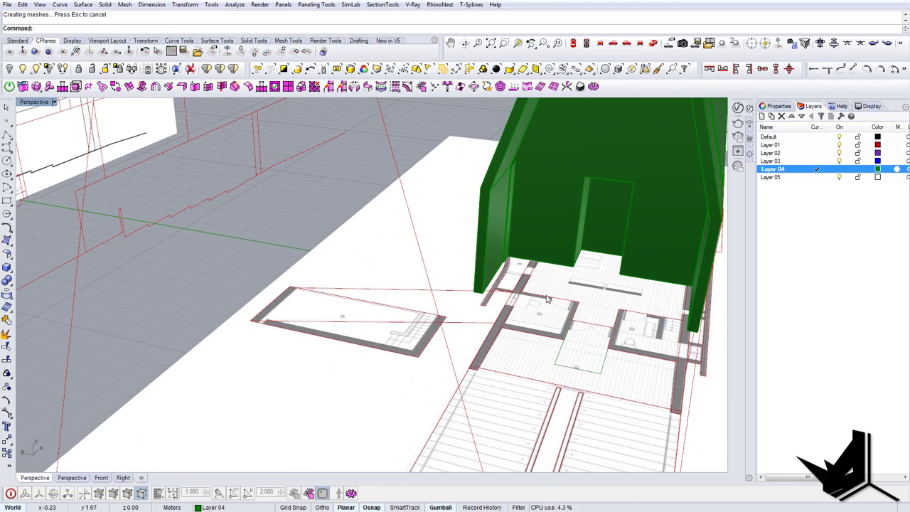
# Draw a vertical line about 6.75 m long from the inner end of the top stair step down past the base of the side outline
pyautogui.scroll(-3, 547, 298)
pyautogui.keyDown('shift'); pyautogui.moveTo(547, 298); pyautogui.dragTo(503, 252, button='right'); pyautogui.keyUp('shift')
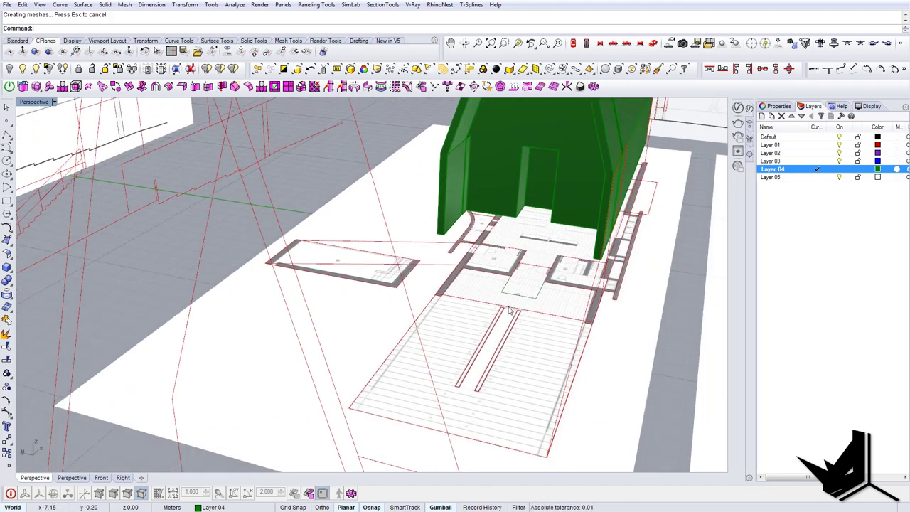
pyautogui.moveTo(509, 311); pyautogui.dragTo(316, 288, button='right')
pyautogui.scroll(6, 339, 300)
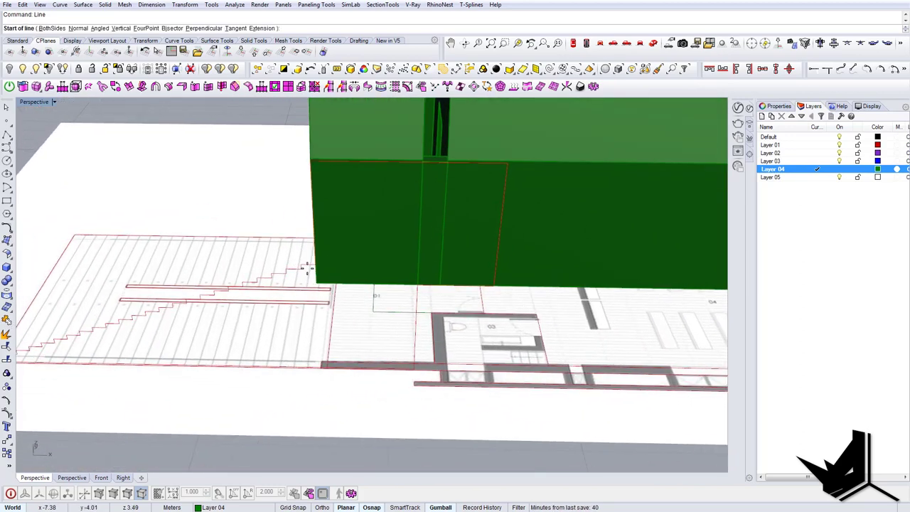
pyautogui.scroll(3, 309, 269)
pyautogui.click(293, 276)
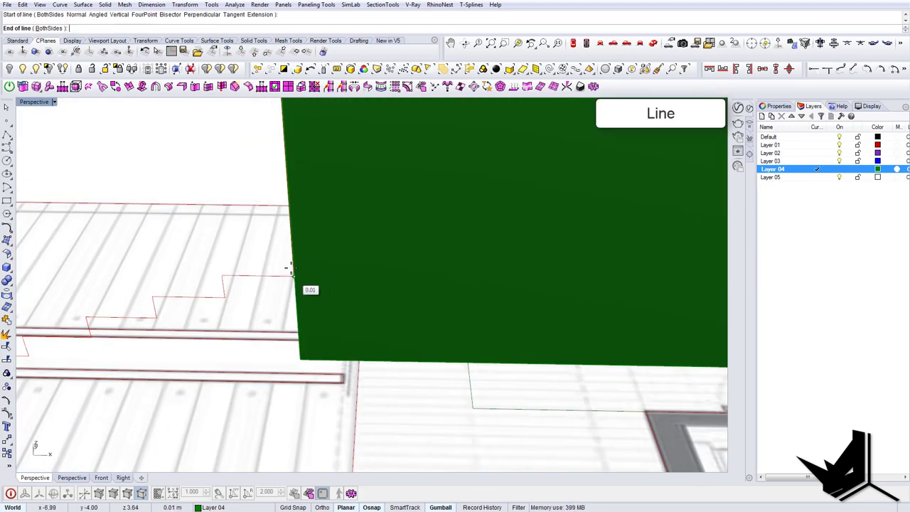
pyautogui.scroll(-10, 289, 258)
pyautogui.scroll(5, 298, 315)
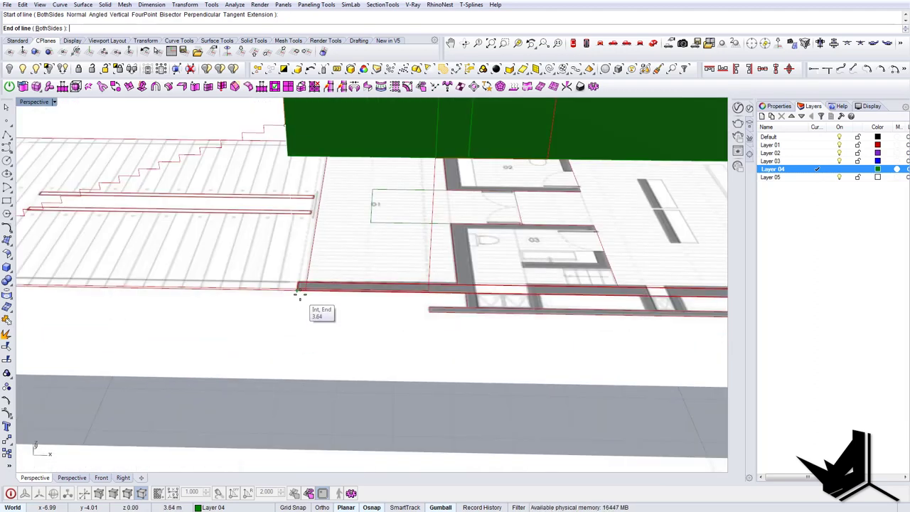
pyautogui.scroll(-3, 320, 401)
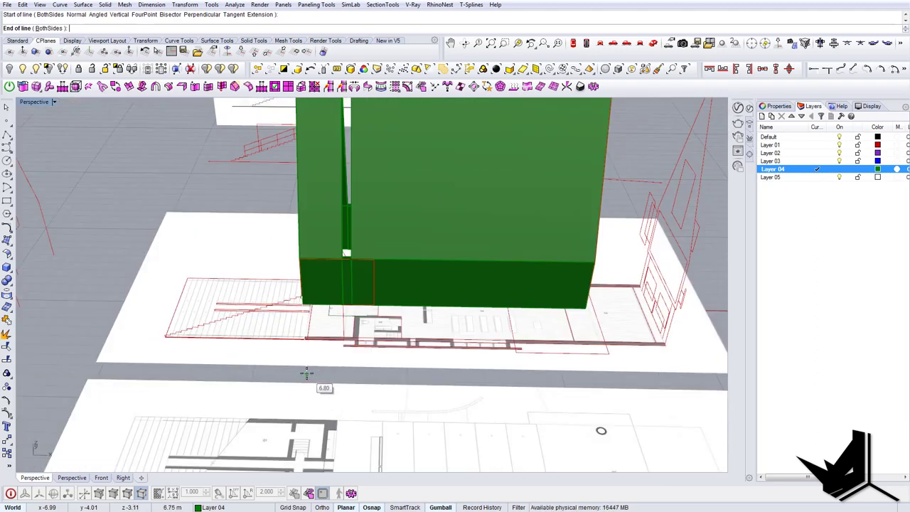
pyautogui.scroll(3, 306, 374)
pyautogui.click(306, 374)
pyautogui.rightClick(306, 373)
# Hide everything except the stepped side outline and the vertical line
pyautogui.press('Escape')
pyautogui.scroll(-7, 305, 373)
pyautogui.moveTo(297, 335); pyautogui.dragTo(302, 279, button='right')
pyautogui.scroll(8, 324, 318)
pyautogui.press('Escape')
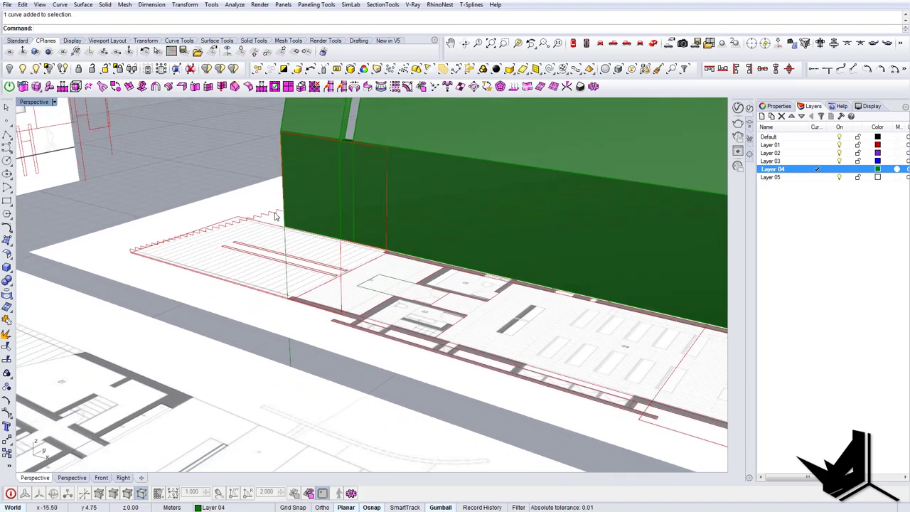
pyautogui.click(48, 69)
pyautogui.moveTo(321, 239); pyautogui.dragTo(345, 264, button='right')
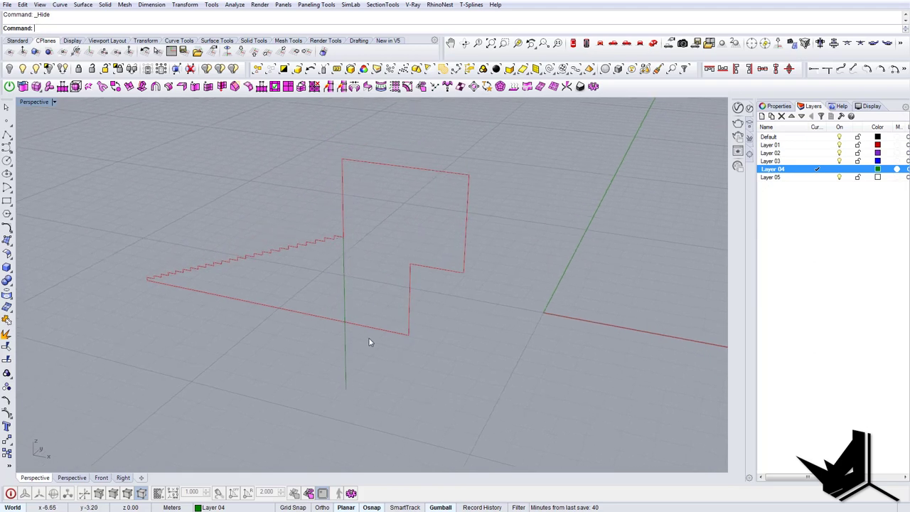
# Trim the stepped side outline and the vertical line against each other, keeping only the triangular stair profile
pyautogui.moveTo(369, 338); pyautogui.dragTo(301, 214)
pyautogui.moveTo(301, 214); pyautogui.dragTo(327, 288, button='right')
pyautogui.scroll(-7, 327, 287)
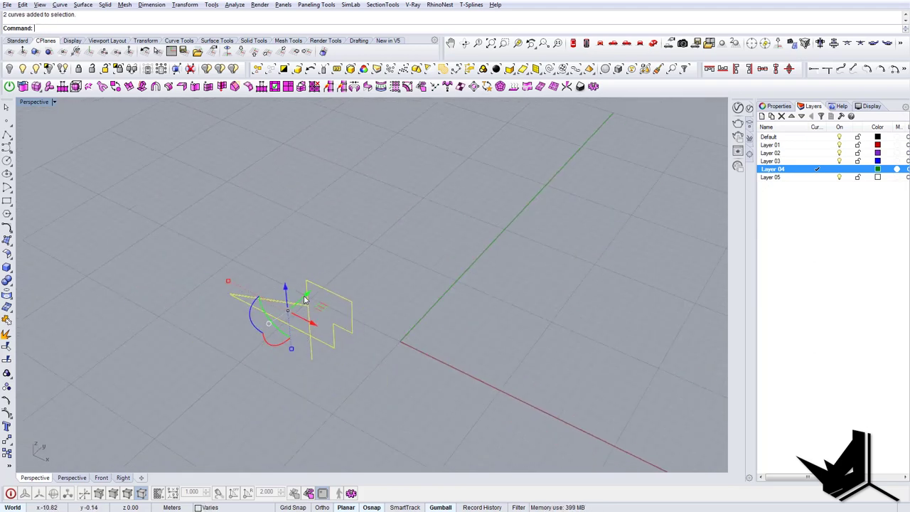
pyautogui.keyDown('alt'); pyautogui.moveTo(306, 296); pyautogui.dragTo(258, 340); pyautogui.keyUp('alt')
pyautogui.press('Escape')
pyautogui.keyDown('shift'); pyautogui.moveTo(258, 339); pyautogui.dragTo(292, 314, button='right'); pyautogui.keyUp('shift')
pyautogui.moveTo(357, 236); pyautogui.dragTo(334, 293)
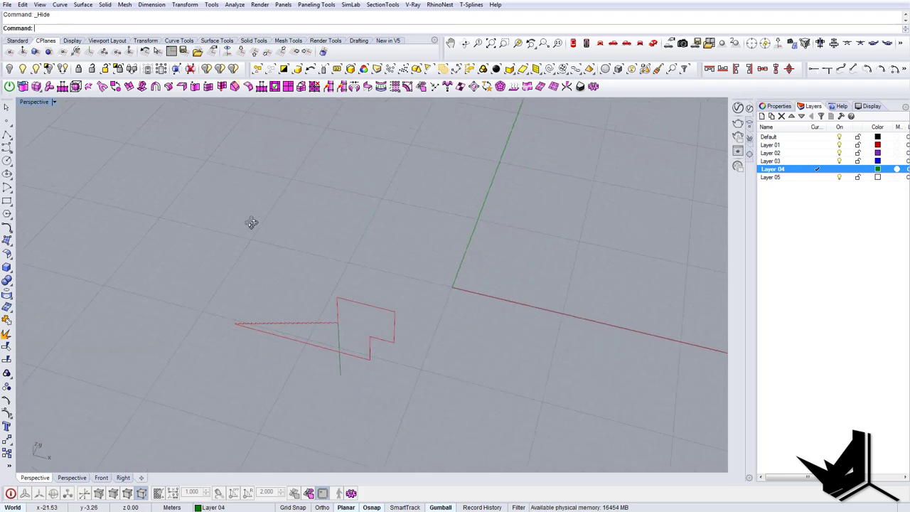
pyautogui.write('trim')
pyautogui.press('Return')
pyautogui.click(384, 376)
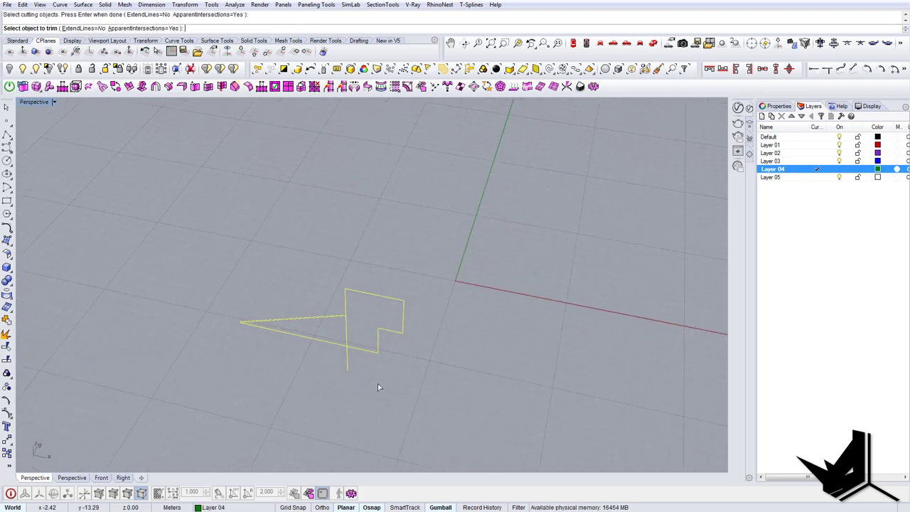
pyautogui.press('Return')
pyautogui.press('Return')
# Join the two remaining stair profile curves into one closed curve
pyautogui.moveTo(205, 274); pyautogui.dragTo(359, 365)
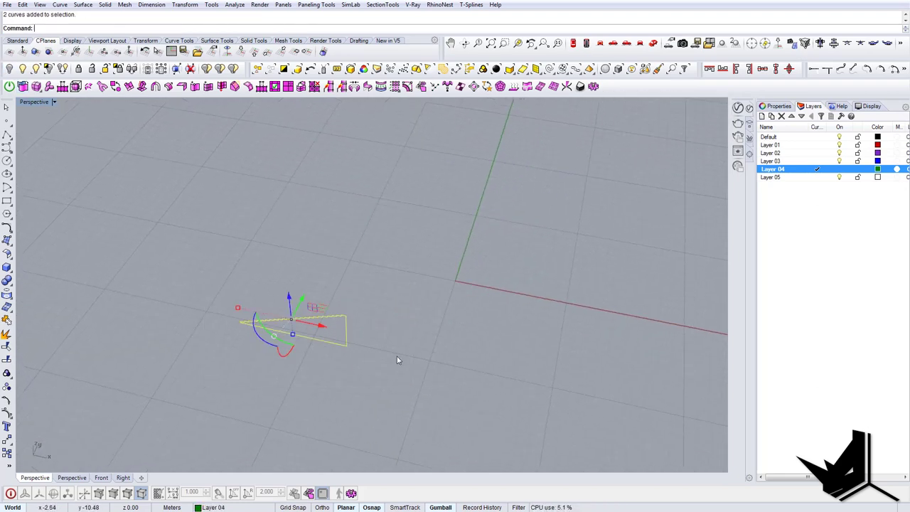
pyautogui.write('join')
pyautogui.press('Return')
pyautogui.press('Escape')
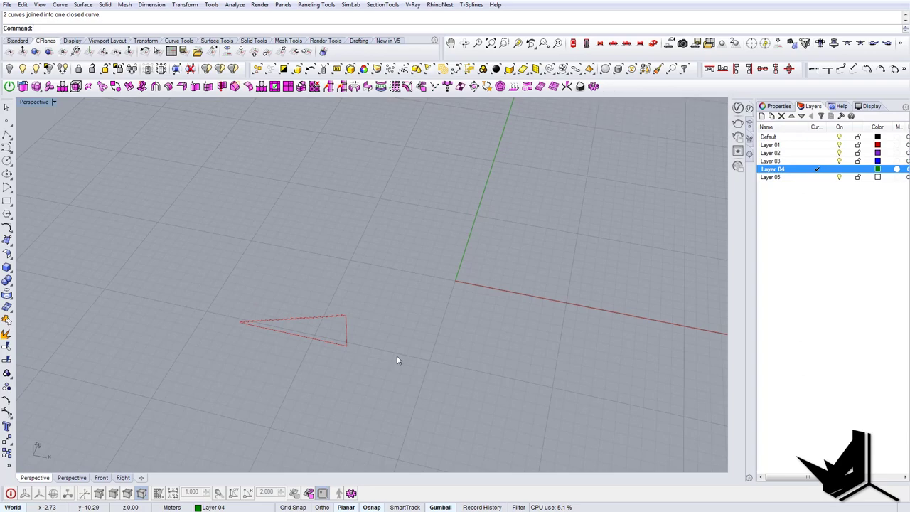
# Show all hidden objects and move the closed stair profile by its lowest corner onto the outer stair corner of the traced floor plan
pyautogui.click(22, 69)
pyautogui.moveTo(336, 307); pyautogui.dragTo(304, 311, button='right')
pyautogui.write('m')
pyautogui.press('Return')
pyautogui.scroll(4, 307, 334)
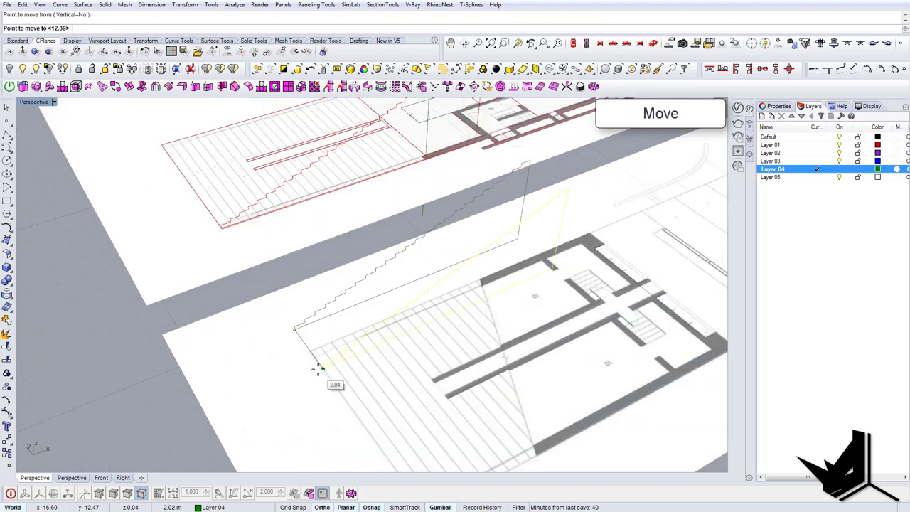
pyautogui.press('F8')
pyautogui.scroll(3, 178, 165)
pyautogui.click(157, 140)
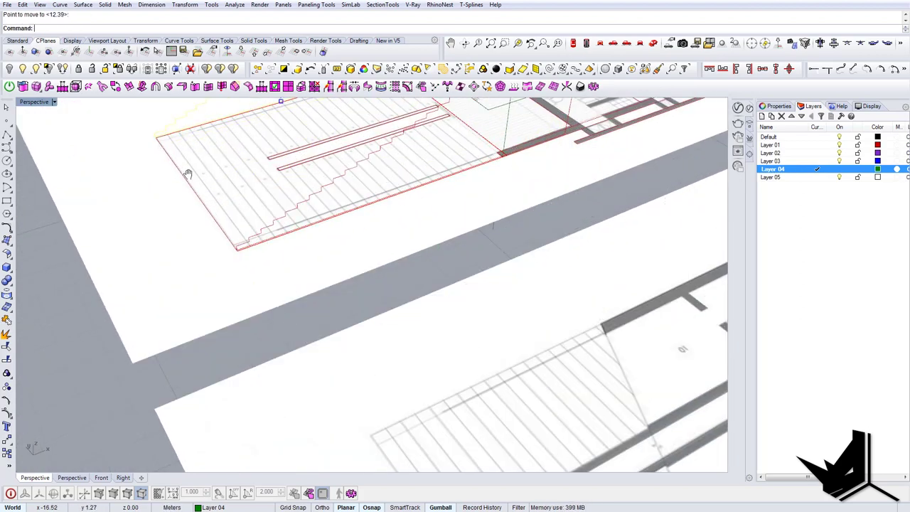
# Draw a rectangle enclosing the two long parallel strips on the plan stairs, from outer corner to opposite outer corner
pyautogui.moveTo(189, 175); pyautogui.dragTo(410, 345, button='right')
pyautogui.scroll(-2, 404, 339)
pyautogui.moveTo(397, 431); pyautogui.dragTo(374, 349, button='right')
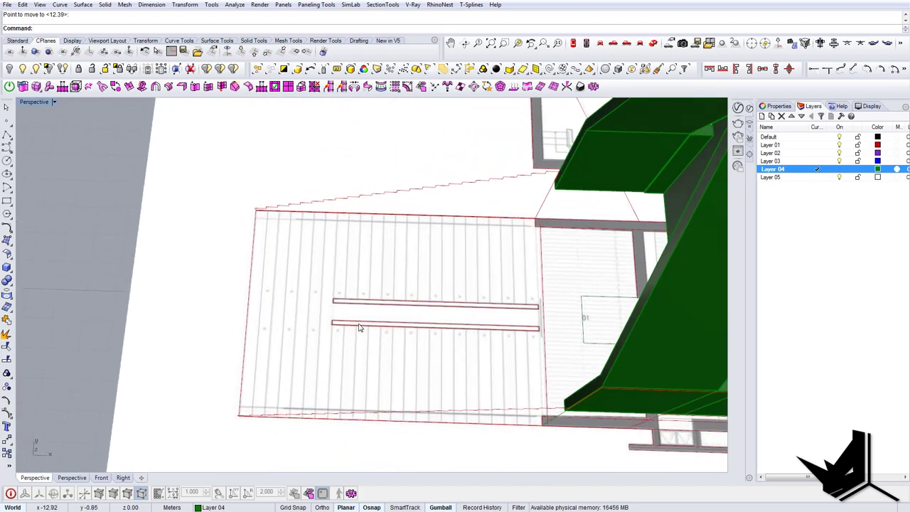
pyautogui.moveTo(323, 320); pyautogui.dragTo(335, 307, button='right')
pyautogui.scroll(6, 336, 319)
pyautogui.write('rec')
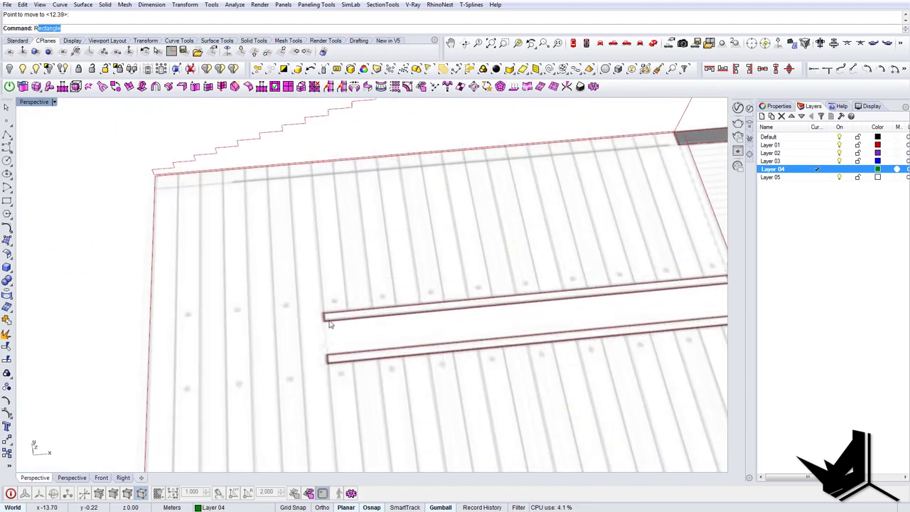
pyautogui.press('Return')
pyautogui.click(325, 313)
pyautogui.scroll(-5, 325, 314)
pyautogui.moveTo(398, 319); pyautogui.dragTo(546, 317, button='right')
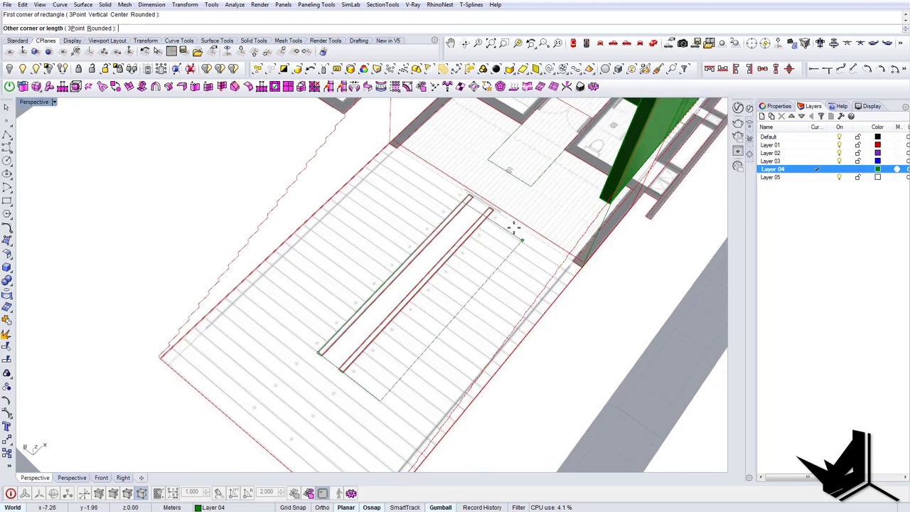
pyautogui.scroll(5, 514, 230)
pyautogui.click(481, 201)
# Move the new rectangle from its outer corner up to the height of the matching step on the stair profile
pyautogui.moveTo(481, 200); pyautogui.dragTo(517, 240, button='right')
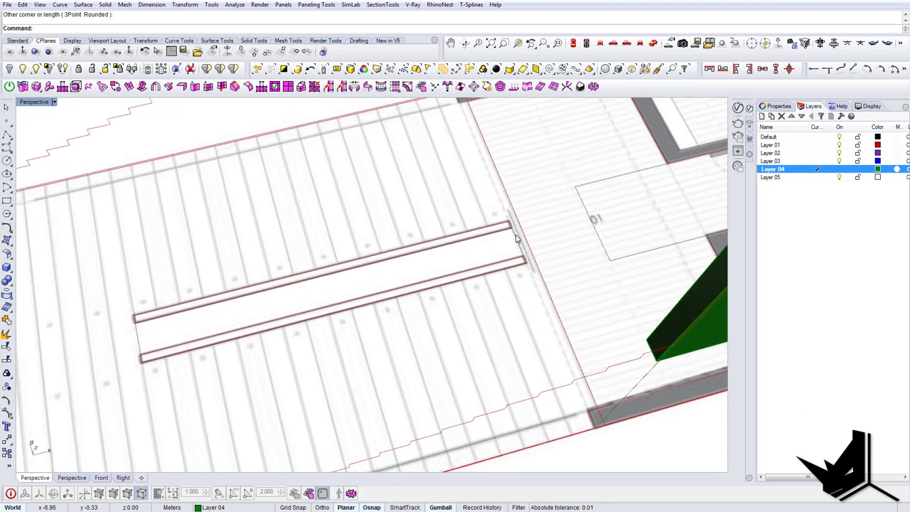
pyautogui.press('Escape')
pyautogui.click(519, 246)
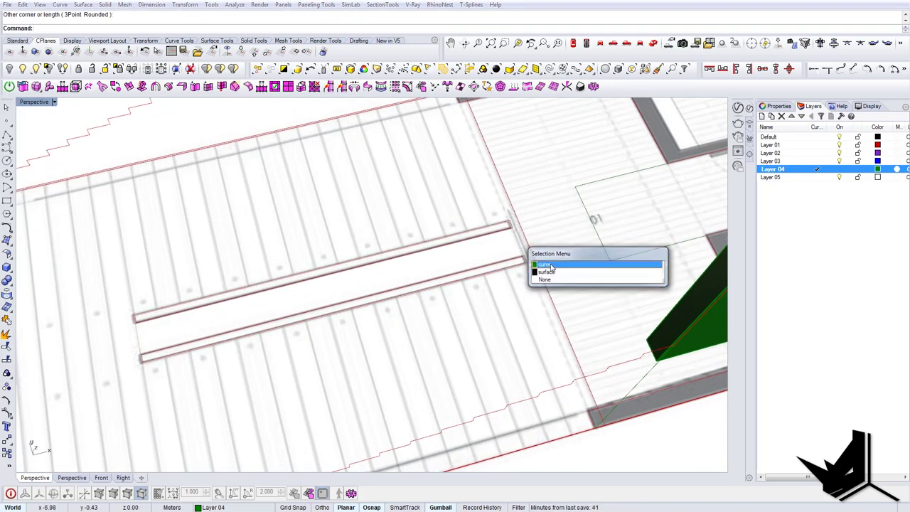
pyautogui.click(545, 267)
pyautogui.scroll(-5, 537, 267)
pyautogui.moveTo(490, 288); pyautogui.dragTo(421, 238, button='right')
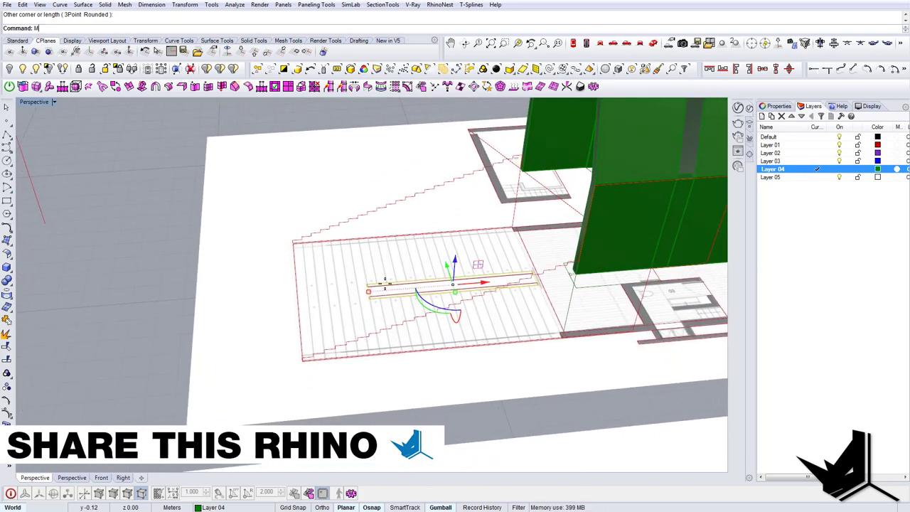
pyautogui.press('Return')
pyautogui.scroll(5, 366, 283)
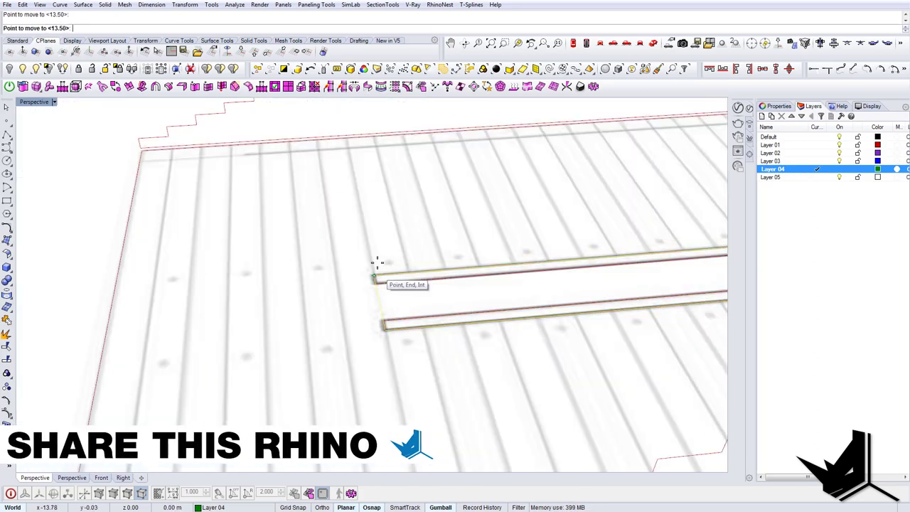
pyautogui.scroll(-10, 377, 263)
pyautogui.scroll(8, 375, 249)
pyautogui.moveTo(377, 260); pyautogui.dragTo(372, 237, button='right')
pyautogui.click(369, 213)
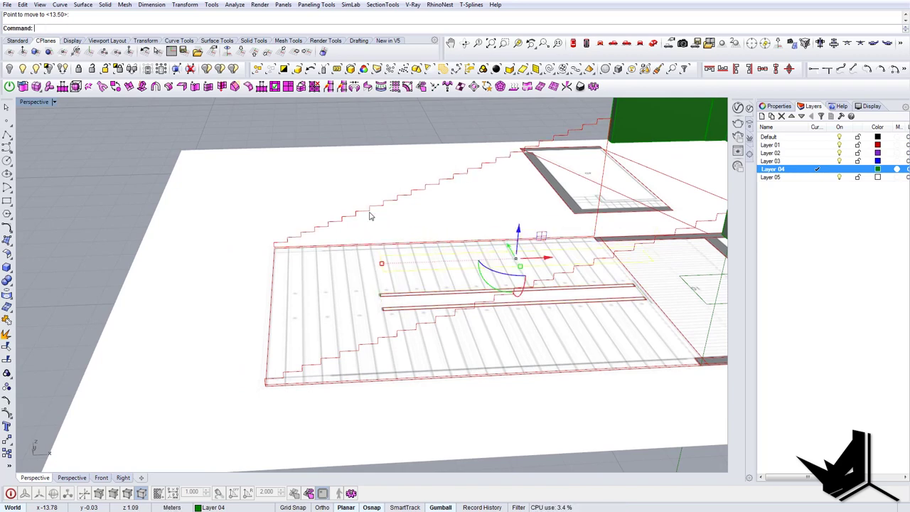
# Extrude the raised rectangle upward as a solid about 5.8 m high
pyautogui.scroll(-7, 396, 263)
pyautogui.write('ExtrudeCrv')
pyautogui.press('Return')
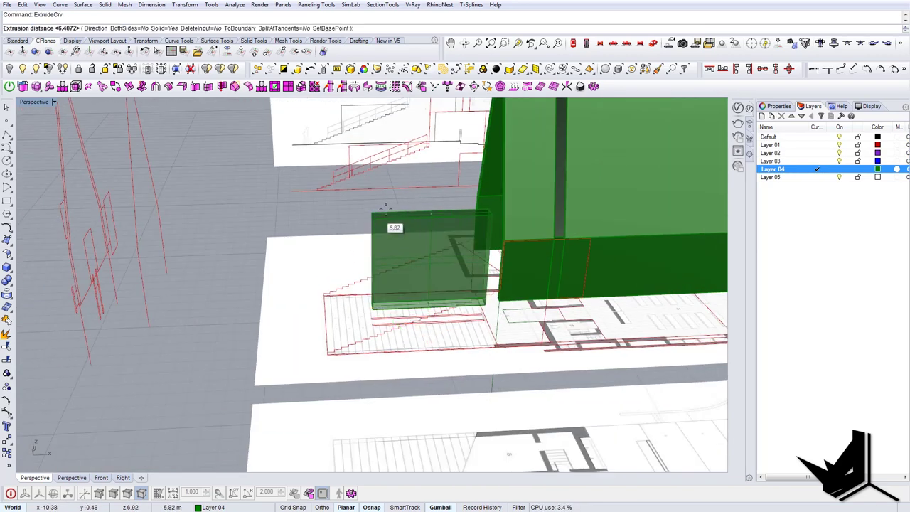
pyautogui.click(386, 208)
# Extrude the closed stair profile as a solid across the full width of the stairs
pyautogui.moveTo(383, 235); pyautogui.dragTo(404, 253, button='right')
pyautogui.click(372, 269)
pyautogui.moveTo(359, 301); pyautogui.dragTo(407, 325, button='right')
pyautogui.write('ExtrudeCrv')
pyautogui.press('Return')
pyautogui.scroll(6, 509, 311)
pyautogui.click(508, 309)
pyautogui.press('Escape')
pyautogui.moveTo(511, 314); pyautogui.dragTo(395, 286, button='right')
pyautogui.click(343, 245)
pyautogui.press('Escape')
# Subtract the tall central block from the stair solid with a Boolean difference
pyautogui.write('bd')
pyautogui.press('Return')
pyautogui.click(361, 263)
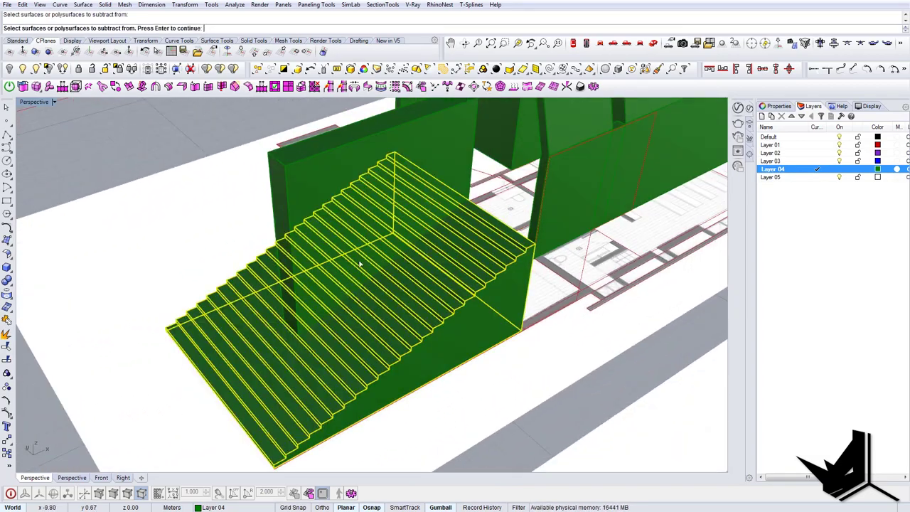
pyautogui.press('Return')
pyautogui.click(357, 246)
pyautogui.press('Return')
# Draw a rectangle on the underside of the front gabled volume, snapping to its opposite bottom corners
pyautogui.moveTo(418, 258); pyautogui.dragTo(307, 264, button='right')
pyautogui.moveTo(370, 324)
pyautogui.mouseDown(button='right')
pyautogui.moveTo(376, 291)
pyautogui.moveTo(374, 306)
pyautogui.mouseUp(button='right')
pyautogui.keyDown('shift'); pyautogui.moveTo(370, 247); pyautogui.dragTo(349, 277, button='right'); pyautogui.keyUp('shift')
pyautogui.scroll(9, 348, 277)
pyautogui.write('Re')
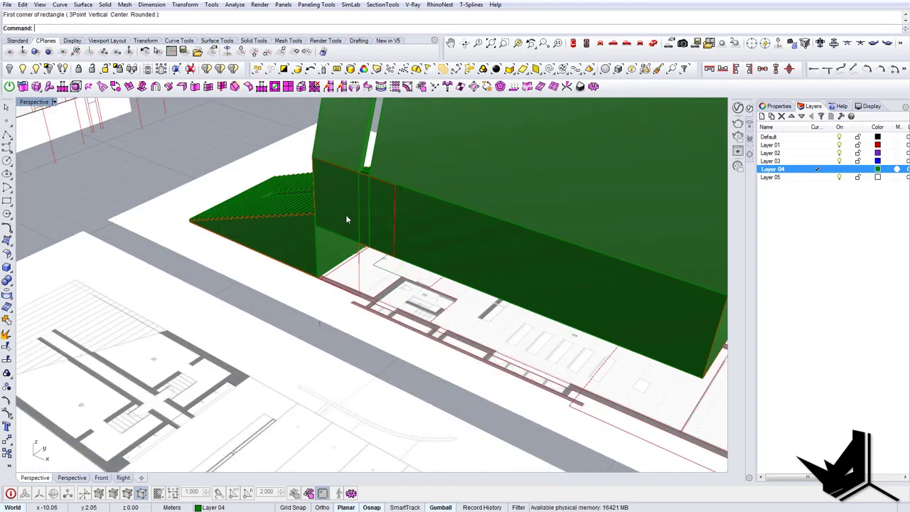
pyautogui.press('Escape')
pyautogui.click(346, 215)
pyautogui.moveTo(345, 214); pyautogui.dragTo(349, 248, button='right')
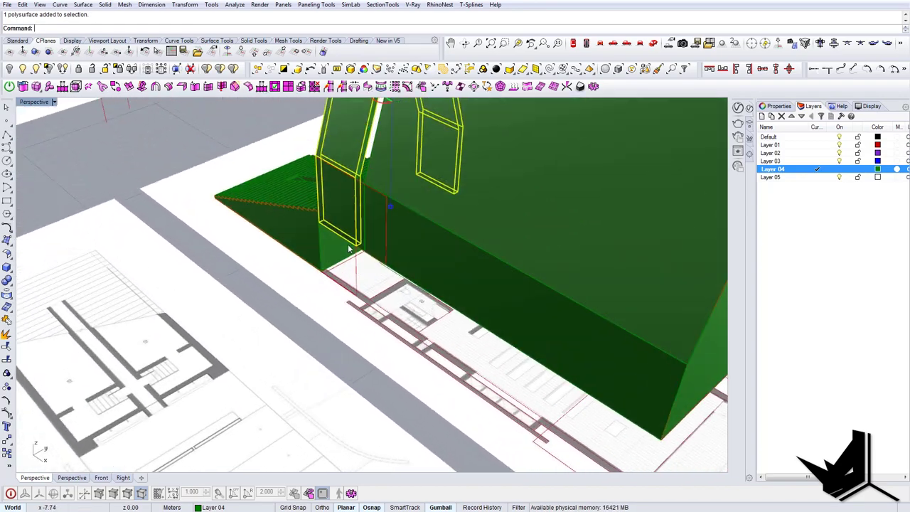
pyautogui.scroll(6, 349, 248)
pyautogui.write('R')
pyautogui.click(275, 201)
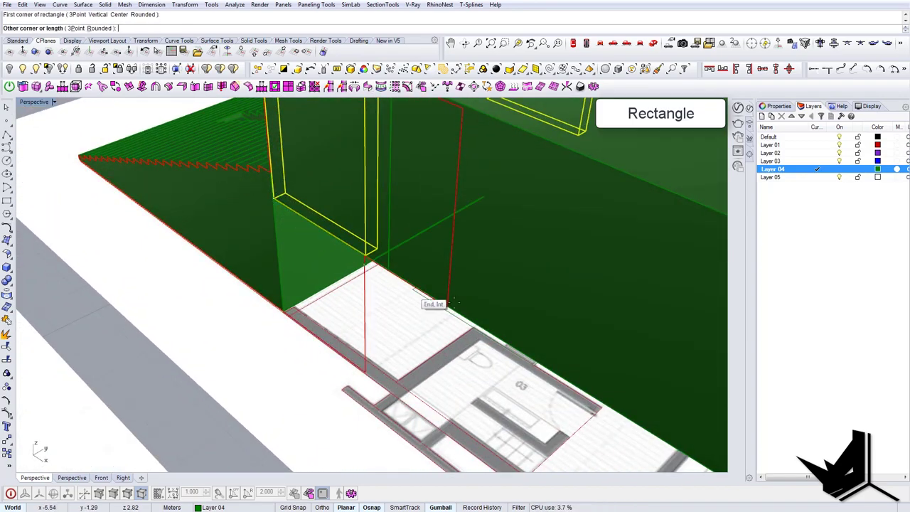
pyautogui.moveTo(454, 302); pyautogui.dragTo(371, 306, button='right')
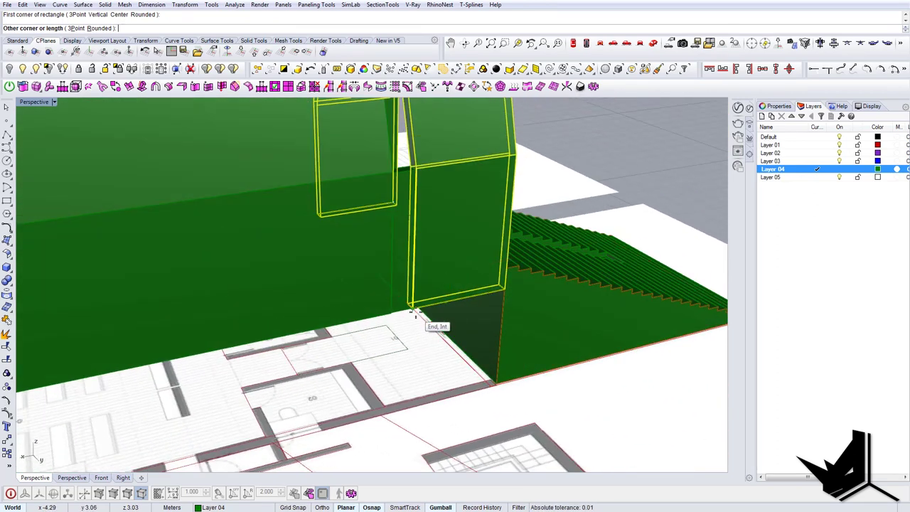
pyautogui.click(415, 312)
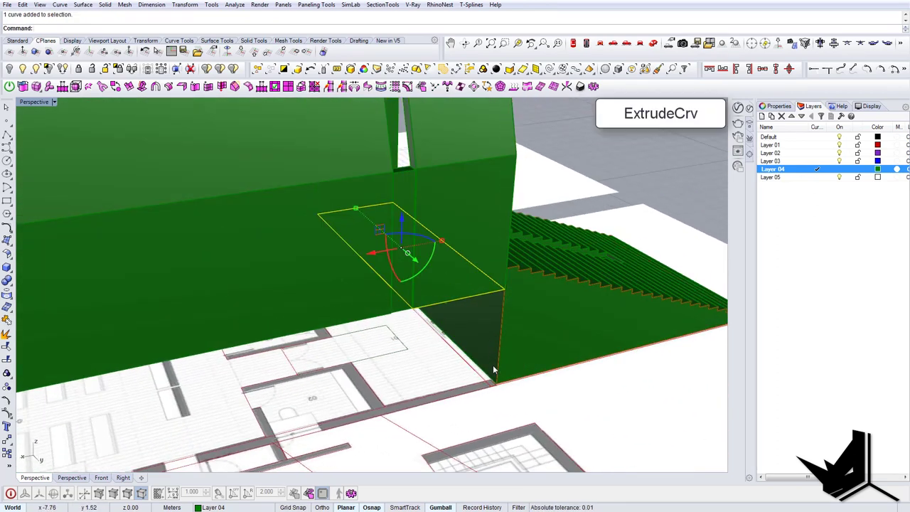
# Extrude the underside rectangle as a solid about 3.03 m down to the base of the stairs
pyautogui.write('E')
pyautogui.press('Return')
pyautogui.keyDown('shift'); pyautogui.moveTo(611, 380); pyautogui.dragTo(330, 341, button='right'); pyautogui.keyUp('shift')
pyautogui.scroll(10, 533, 289)
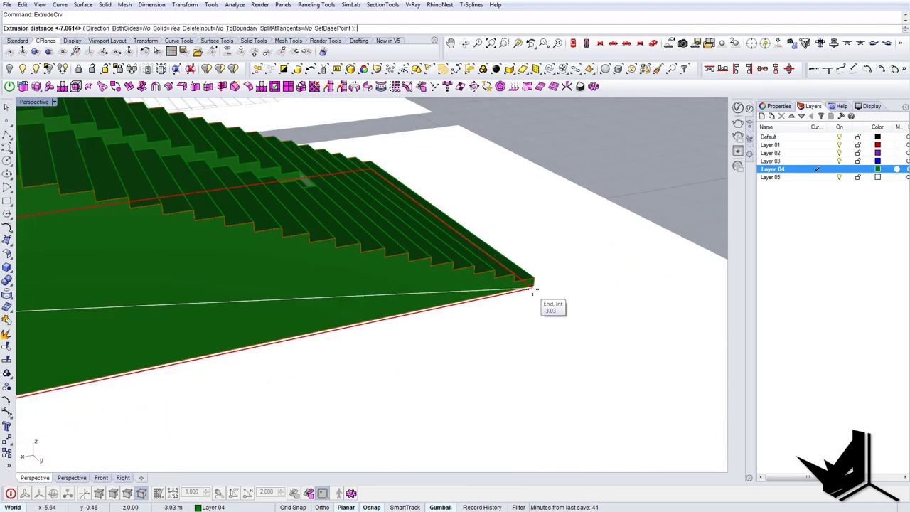
pyautogui.click(527, 289)
# Move the long ground line of the side elevation about 13.4 m toward the building model
pyautogui.scroll(-6, 527, 302)
pyautogui.moveTo(471, 324); pyautogui.dragTo(349, 313, button='right')
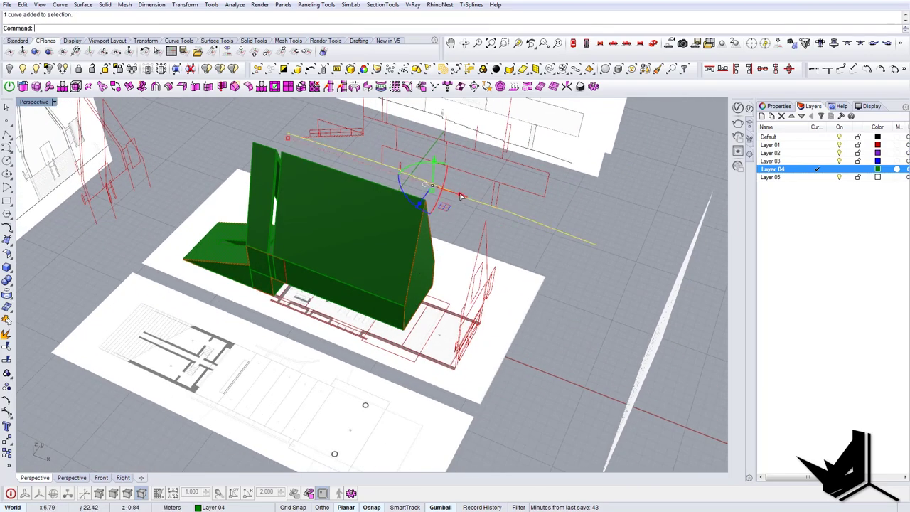
pyautogui.scroll(-4, 447, 198)
pyautogui.moveTo(451, 207); pyautogui.dragTo(437, 207, button='right')
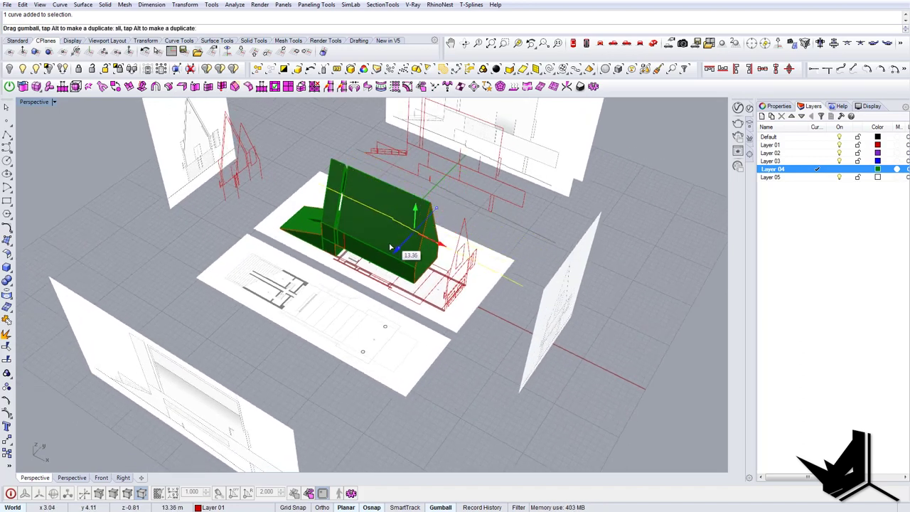
pyautogui.moveTo(387, 246); pyautogui.dragTo(389, 247)
# Move the ground line sideways with Ortho so it aligns with the outer end corner of the plan's long wall
pyautogui.scroll(8, 439, 272)
pyautogui.moveTo(445, 274); pyautogui.dragTo(387, 274, button='right')
pyautogui.keyDown('shift'); pyautogui.moveTo(431, 298); pyautogui.dragTo(471, 266, button='right'); pyautogui.keyUp('shift')
pyautogui.keyDown('shift'); pyautogui.moveTo(471, 266); pyautogui.dragTo(442, 281, button='right'); pyautogui.keyUp('shift')
pyautogui.click(482, 287)
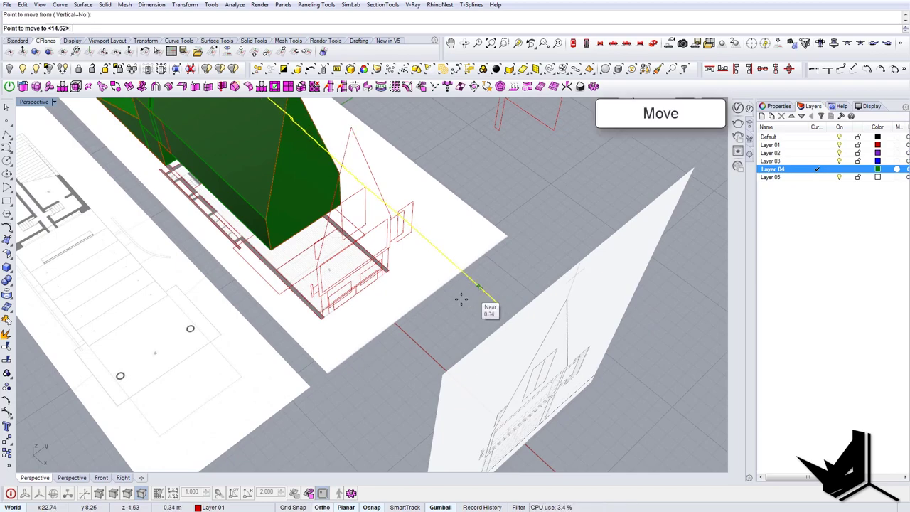
pyautogui.scroll(3, 399, 260)
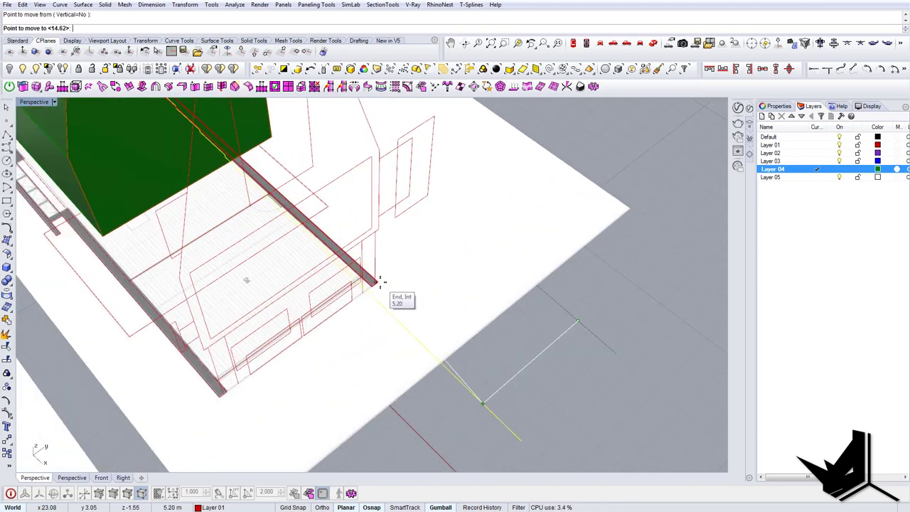
pyautogui.click(374, 281)
# Extrude the ground line horizontally across the building width to form a flat ground surface
pyautogui.scroll(-5, 378, 283)
pyautogui.moveTo(380, 285); pyautogui.dragTo(431, 258, button='right')
pyautogui.write('ExtrudeCrv')
pyautogui.press('Return')
pyautogui.click(351, 291)
# Hide the floor plan image that lies under the building model
pyautogui.scroll(5, 262, 211)
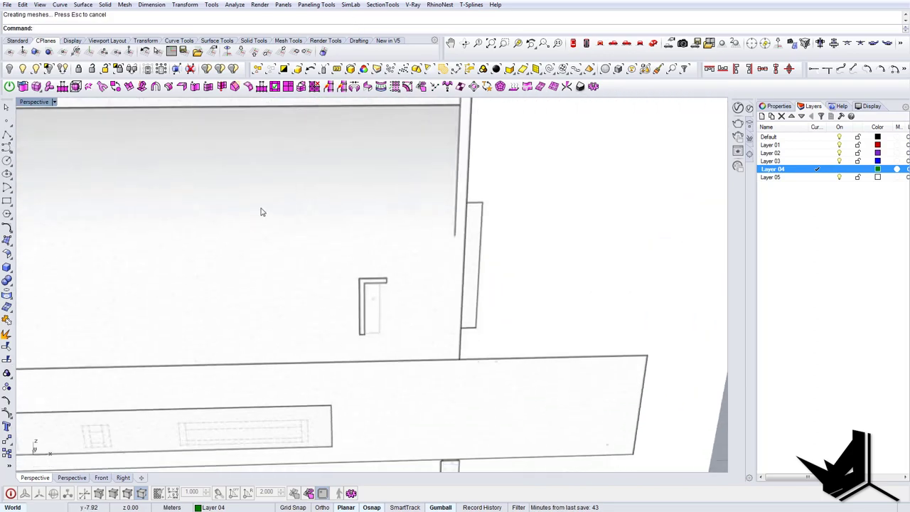
pyautogui.scroll(-3, 262, 212)
pyautogui.moveTo(262, 211); pyautogui.dragTo(244, 237, button='right')
pyautogui.click(135, 194)
pyautogui.press('Escape')
pyautogui.scroll(5, 370, 244)
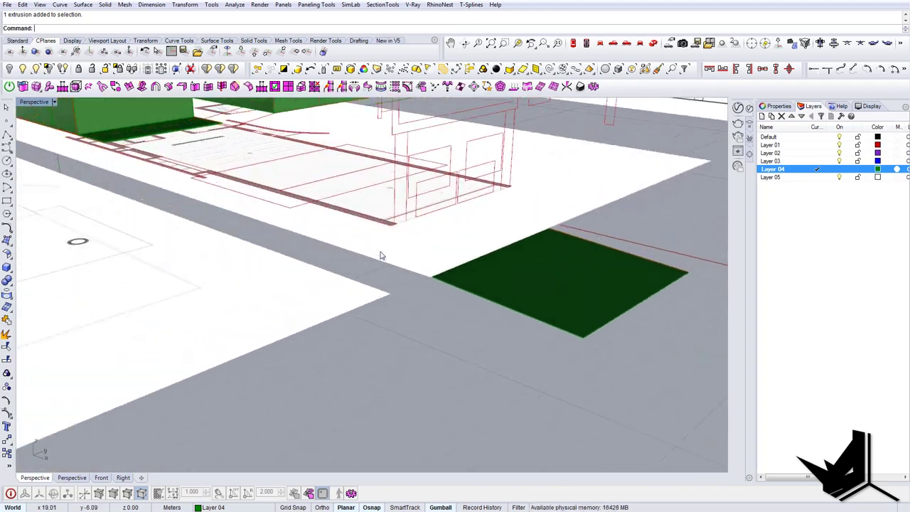
pyautogui.moveTo(380, 256); pyautogui.dragTo(390, 304, button='right')
pyautogui.click(431, 293)
pyautogui.click(9, 68)
# In Top view, draw a circle over the round column farther up in the remaining floor plan image and select it
pyautogui.scroll(-5, 400, 232)
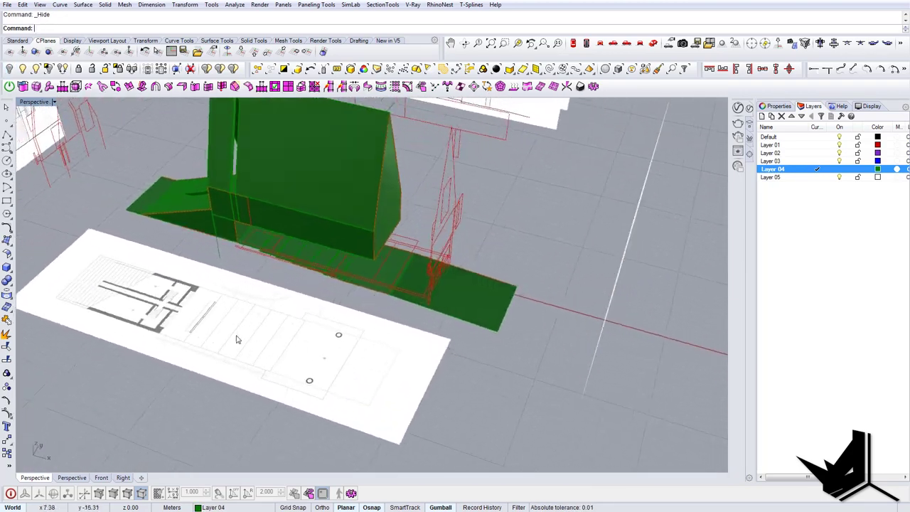
pyautogui.moveTo(293, 315)
pyautogui.keyDown('shift'); pyautogui.mouseDown(button='right')
pyautogui.moveTo(357, 309)
pyautogui.moveTo(341, 309)
pyautogui.moveTo(362, 312)
pyautogui.moveTo(371, 326)
pyautogui.mouseUp(button='right'); pyautogui.keyUp('shift')
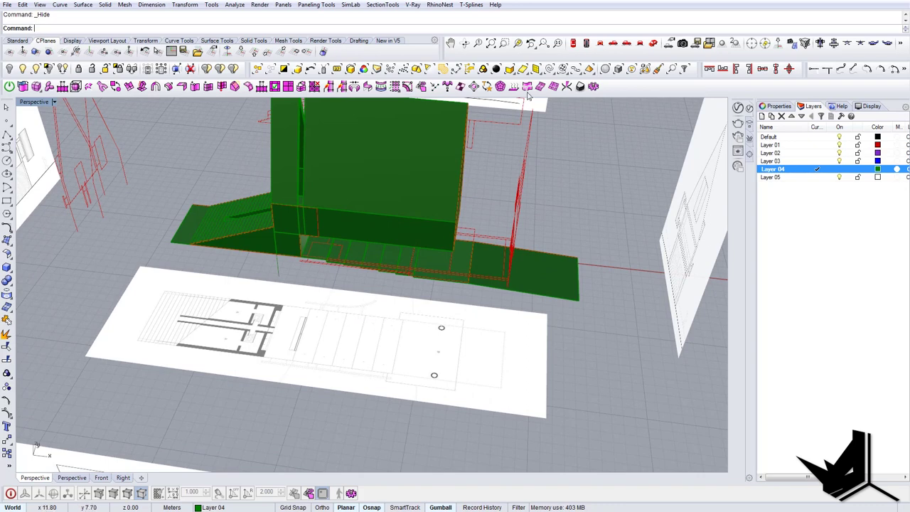
pyautogui.click(572, 45)
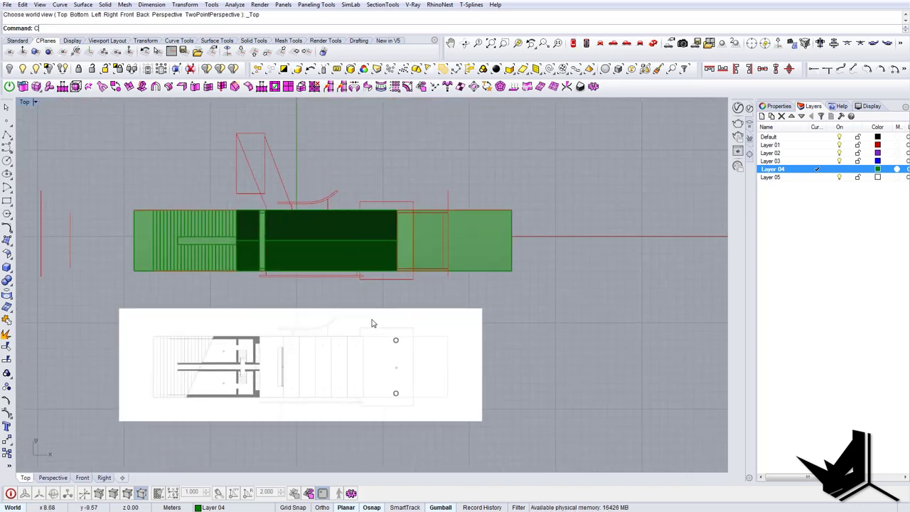
pyautogui.scroll(5, 396, 339)
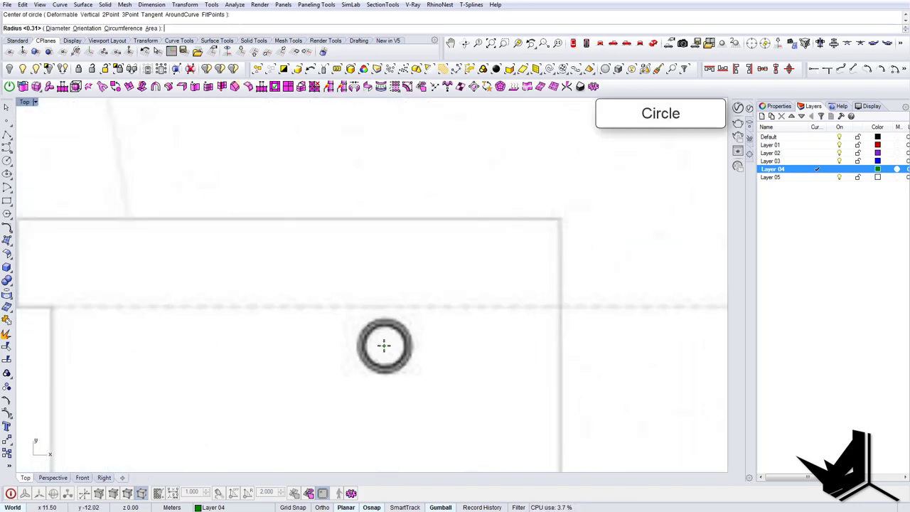
pyautogui.click(389, 323)
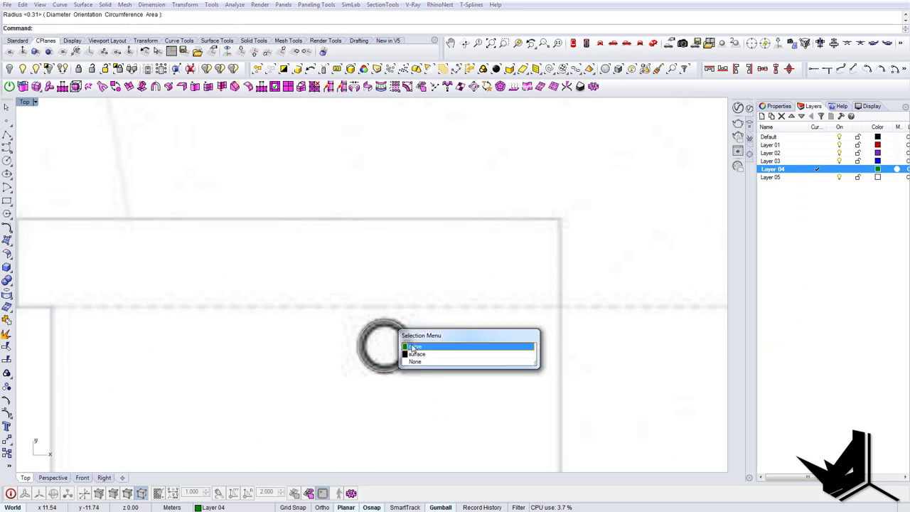
pyautogui.click(411, 346)
pyautogui.scroll(-10, 406, 337)
pyautogui.moveTo(398, 351); pyautogui.dragTo(377, 304, button='right')
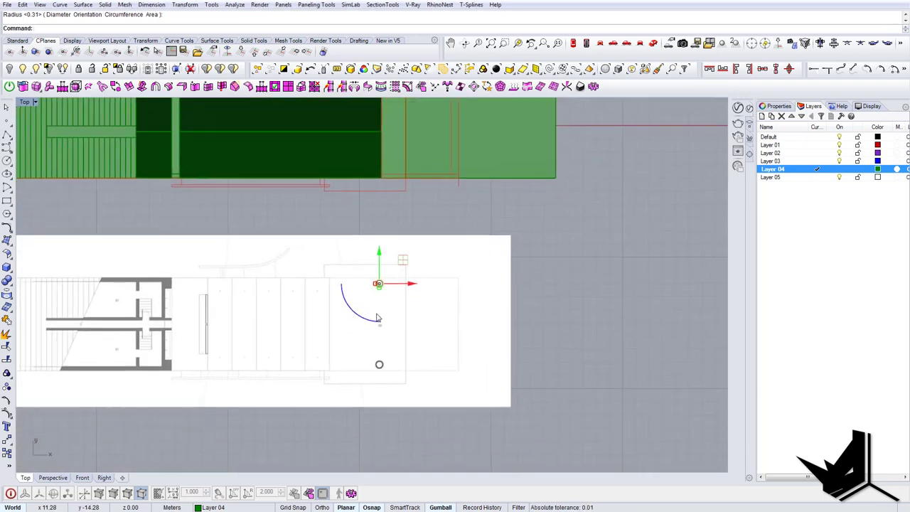
# Duplicate the column circle vertically and align the copy with the second round column in the floor plan image
pyautogui.scroll(1, 405, 329)
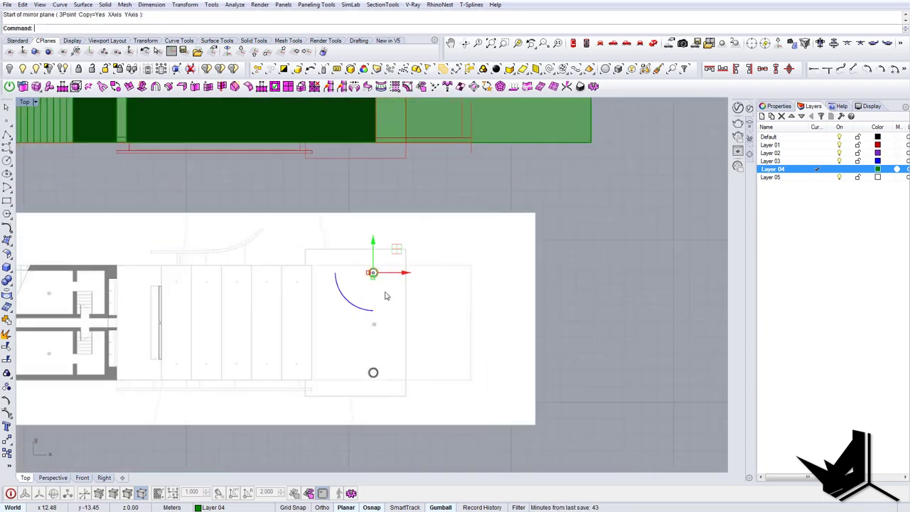
pyautogui.moveTo(376, 317); pyautogui.dragTo(379, 347)
pyautogui.press('alt')
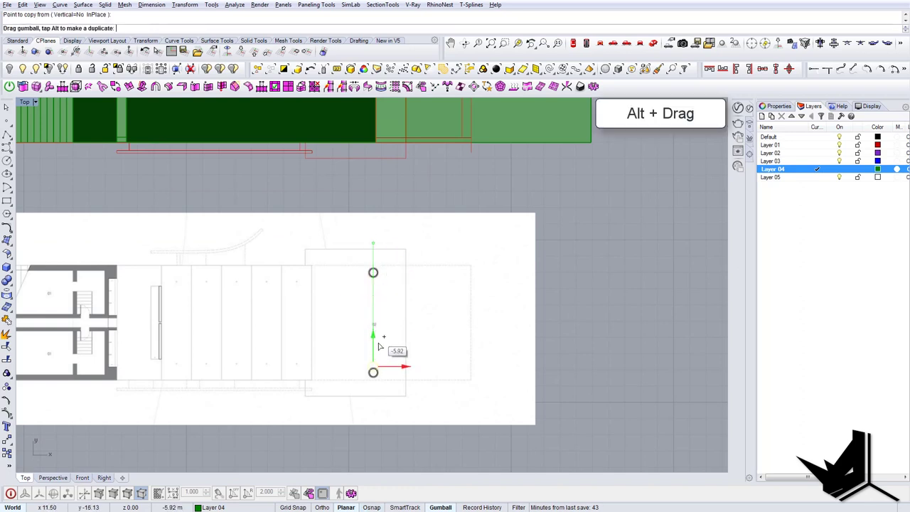
pyautogui.scroll(10, 376, 374)
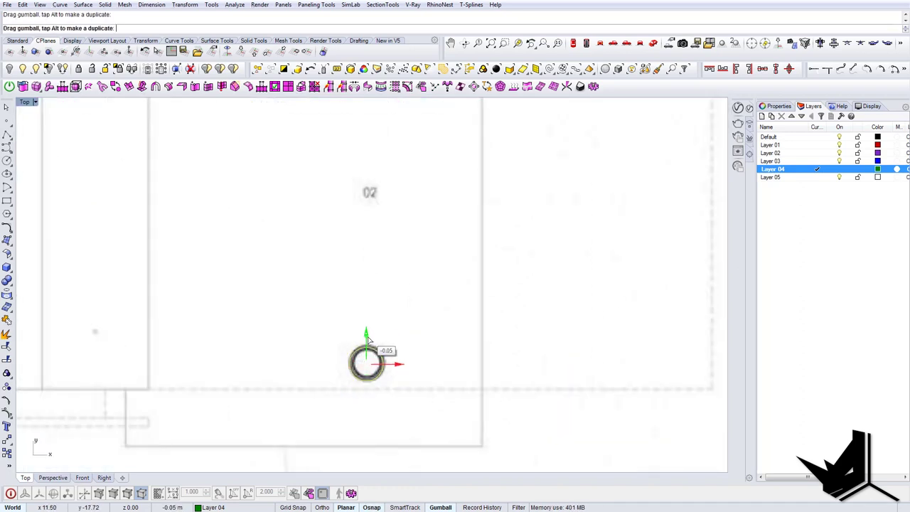
pyautogui.moveTo(369, 339); pyautogui.dragTo(368, 338)
# Move both column circles from the floor plan image onto the model, using the end corner of the middle wall as reference point
pyautogui.scroll(-12, 373, 336)
pyautogui.moveTo(227, 304); pyautogui.dragTo(318, 300, button='right')
pyautogui.click(242, 274)
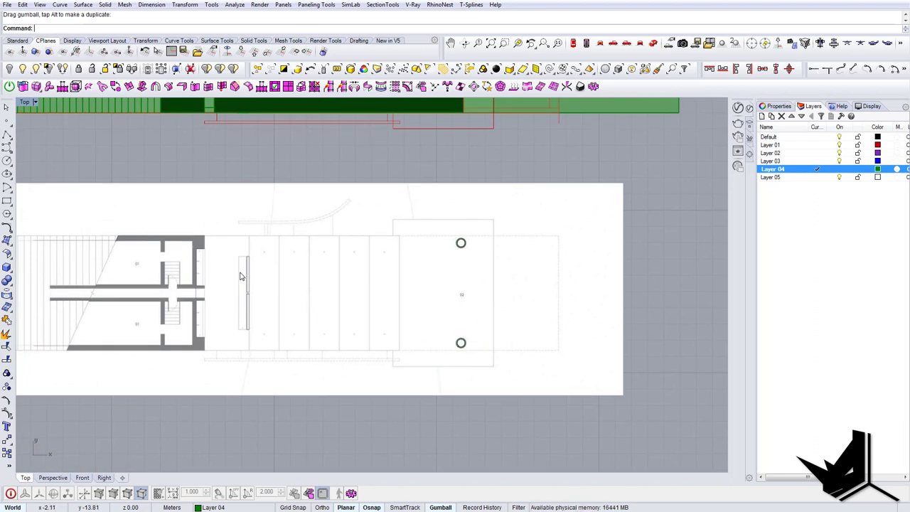
pyautogui.scroll(2, 241, 273)
pyautogui.moveTo(241, 273); pyautogui.dragTo(300, 275, button='right')
pyautogui.scroll(-6, 300, 275)
pyautogui.moveTo(368, 290); pyautogui.dragTo(298, 301, button='right')
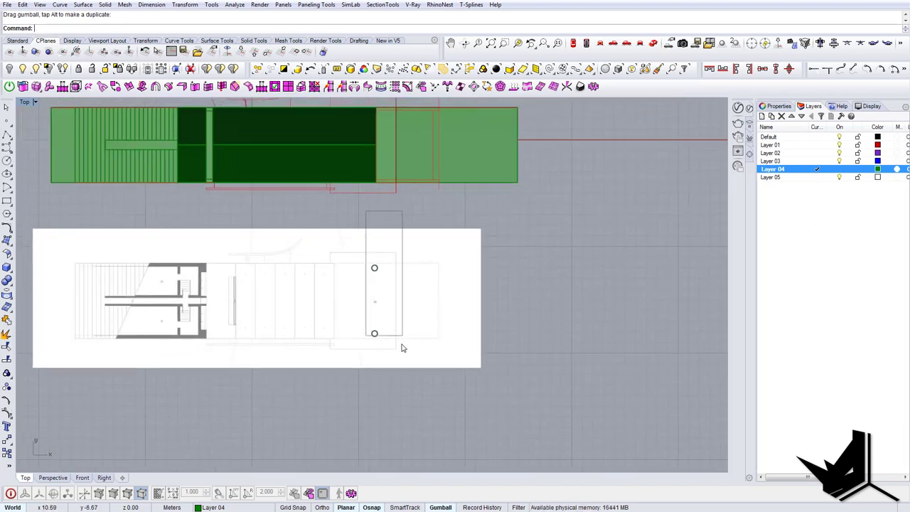
pyautogui.moveTo(381, 314); pyautogui.dragTo(403, 327, button='right')
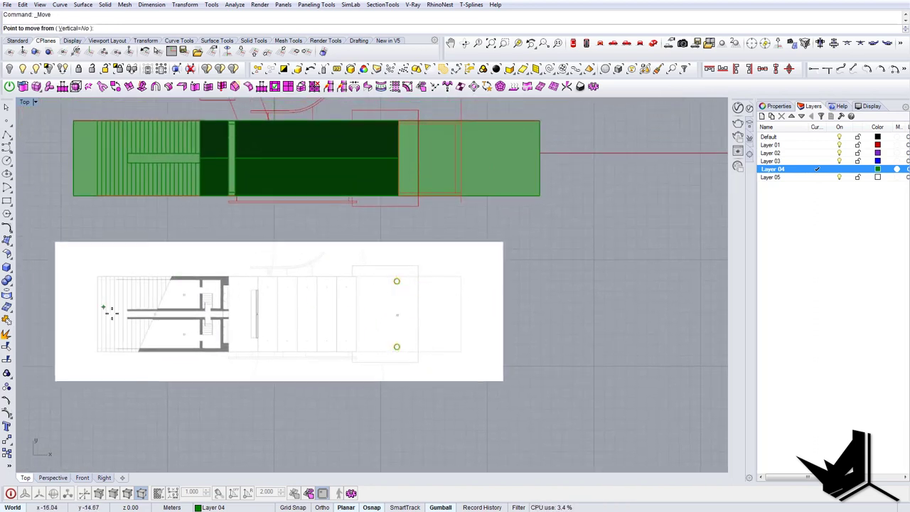
pyautogui.scroll(6, 130, 312)
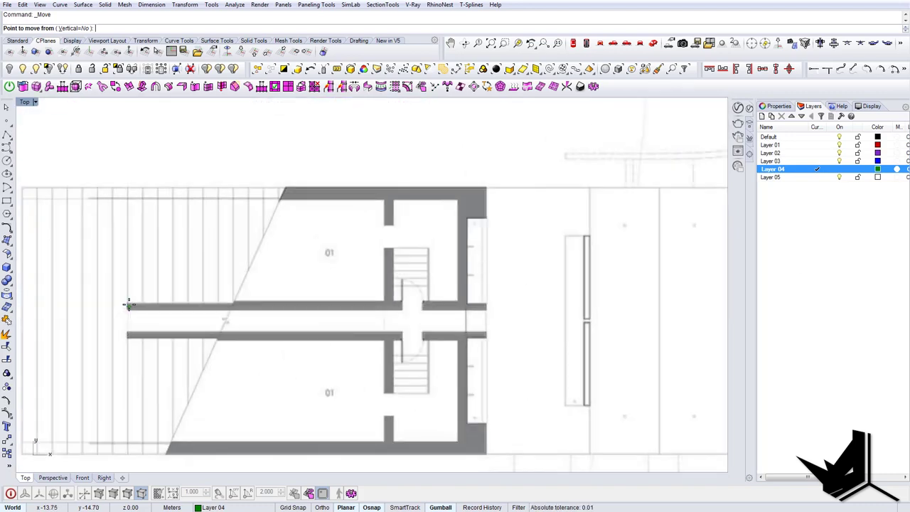
pyautogui.scroll(-5, 128, 303)
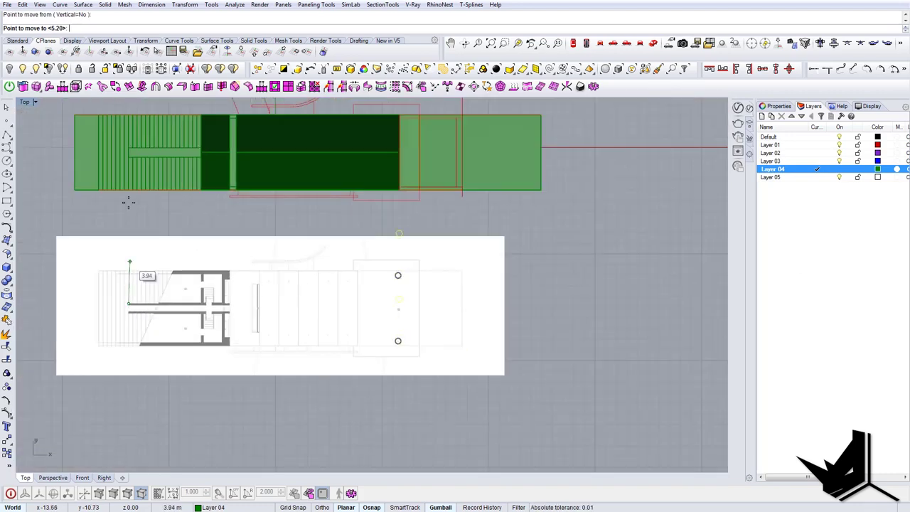
pyautogui.scroll(5, 130, 146)
pyautogui.click(128, 147)
pyautogui.scroll(-5, 136, 211)
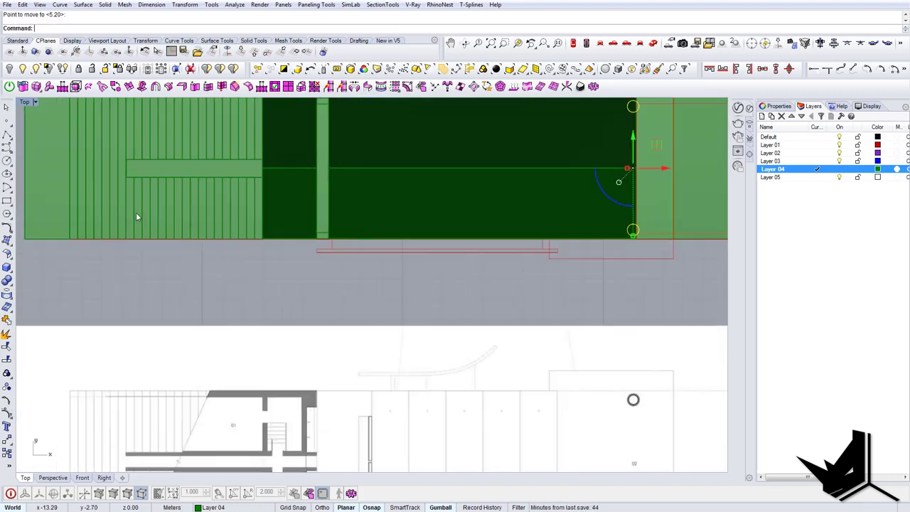
# In Perspective view, extrude the two circles as solid columns up to the underside of the raised building volume
pyautogui.moveTo(397, 236); pyautogui.dragTo(314, 260, button='right')
pyautogui.scroll(6, 331, 176)
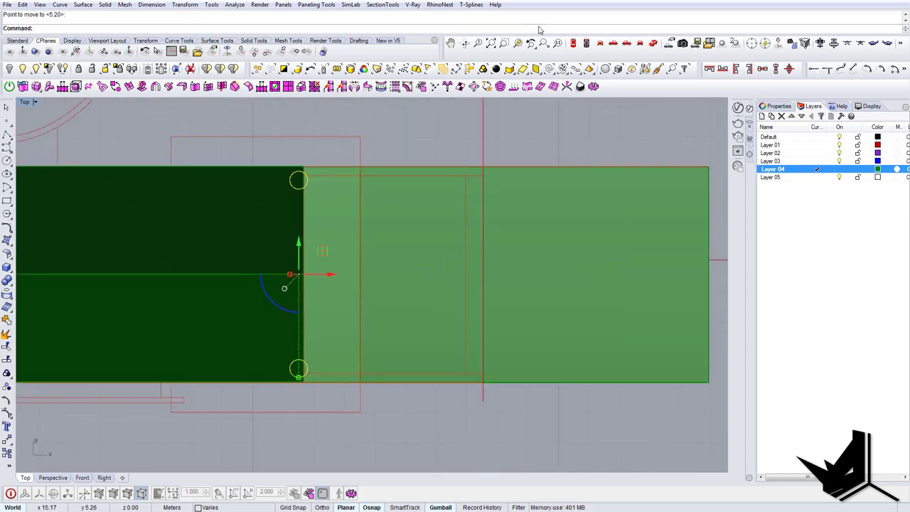
pyautogui.click(654, 46)
pyautogui.moveTo(364, 318); pyautogui.dragTo(355, 276, button='right')
pyautogui.scroll(7, 368, 284)
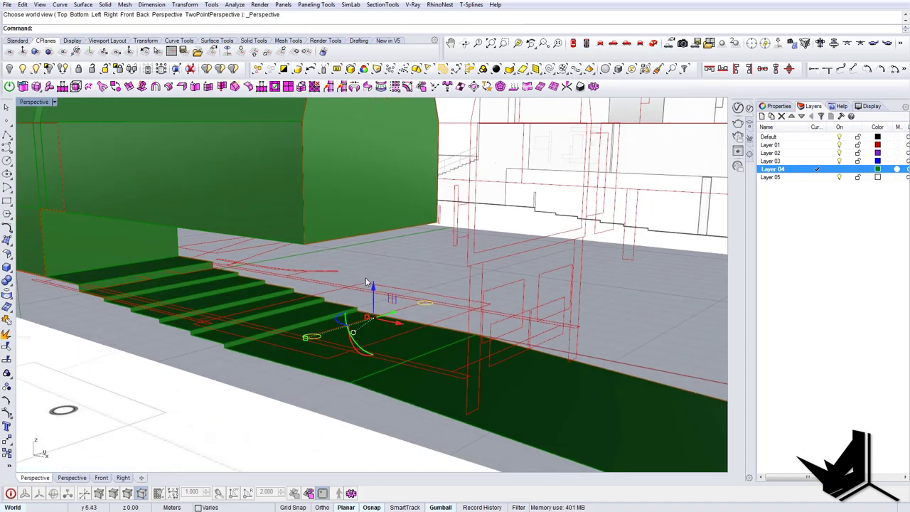
pyautogui.scroll(-2, 372, 288)
pyautogui.moveTo(373, 318); pyautogui.dragTo(373, 329)
pyautogui.write('ExtrudeCrv')
pyautogui.press('Return')
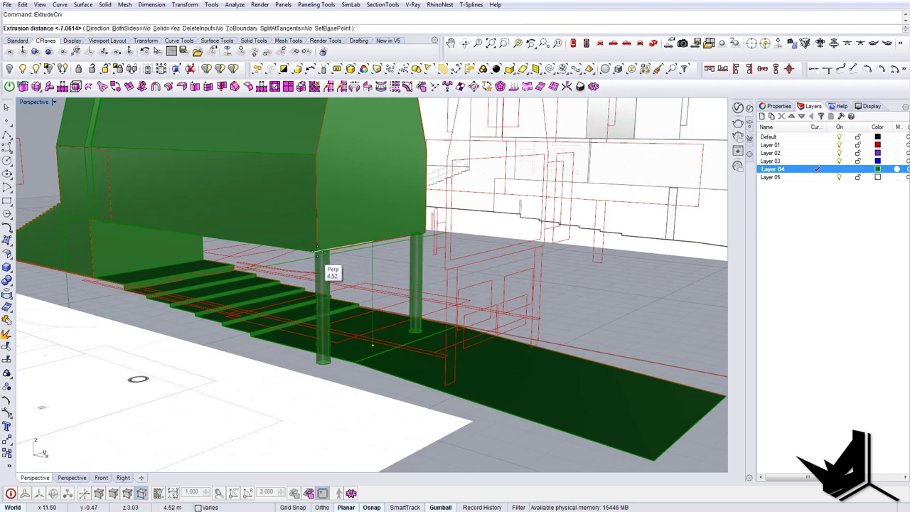
pyautogui.click(318, 252)
pyautogui.moveTo(362, 268)
pyautogui.mouseDown(button='right')
pyautogui.moveTo(417, 285)
pyautogui.moveTo(297, 275)
pyautogui.moveTo(348, 281)
pyautogui.mouseUp(button='right')
pyautogui.scroll(-7, 349, 280)
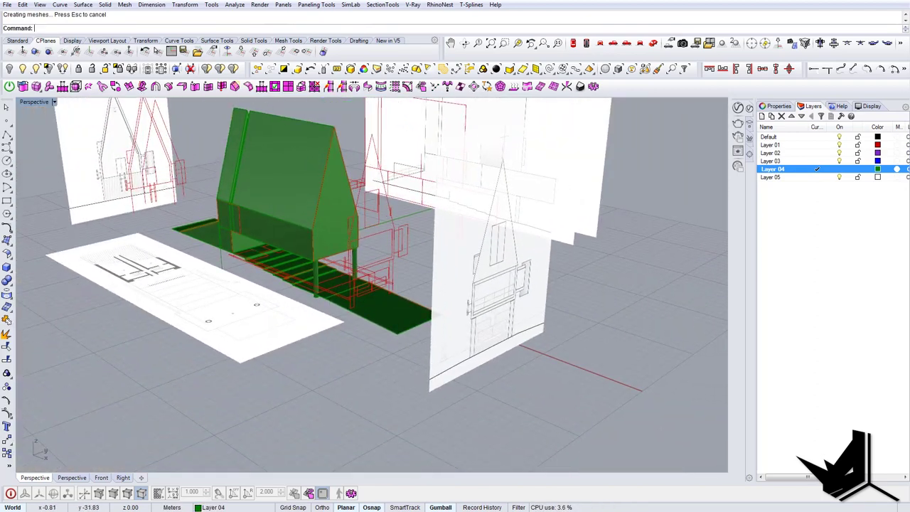
# Switch to Windows Photo Viewer to examine the reference photo of the chapel, and return to the model
pyautogui.hotkey('alt', 'Tab')
pyautogui.moveTo(400, 181); pyautogui.dragTo(379, 105)
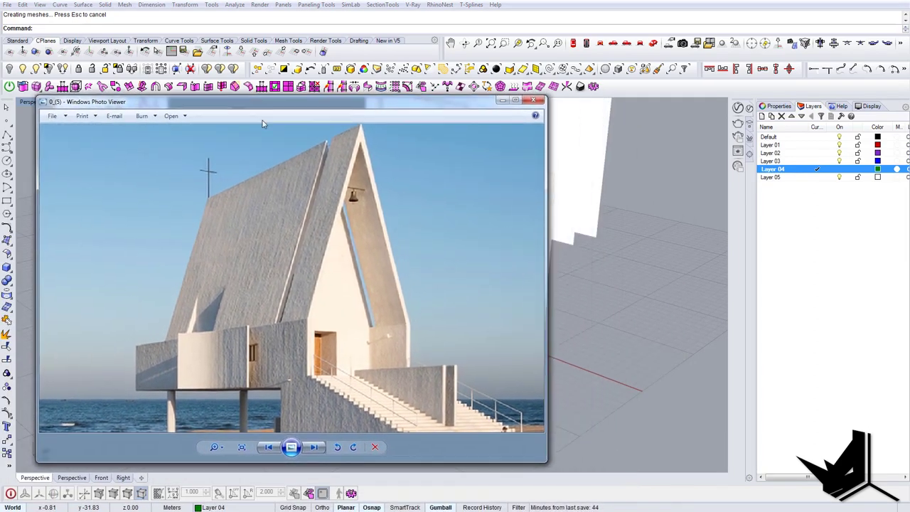
pyautogui.hotkey('alt', 'Tab')
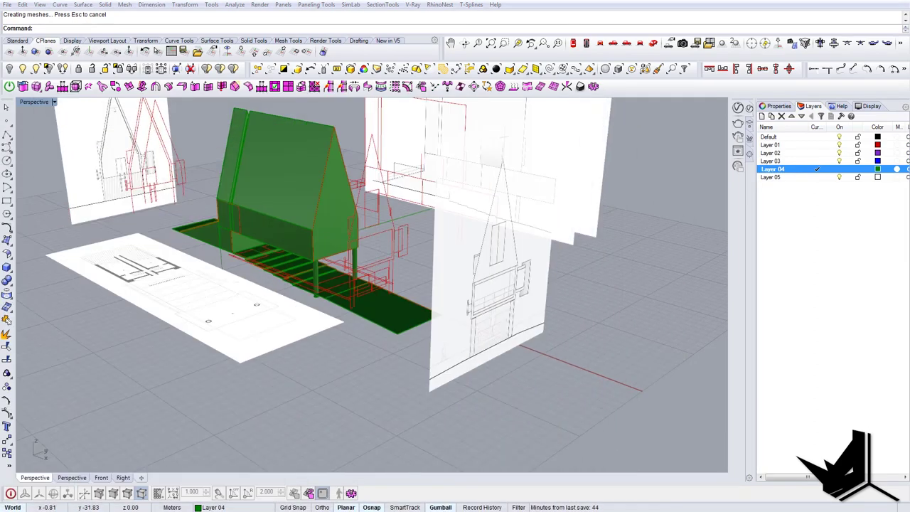
# Use SetPt with only Set Z to raise the curved wall outline to its base level in the traced elevation
pyautogui.moveTo(237, 242); pyautogui.dragTo(314, 302, button='right')
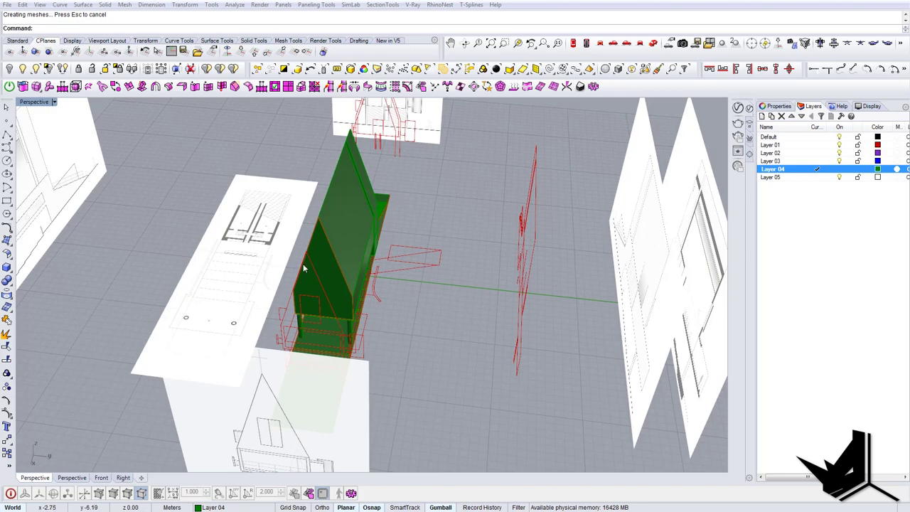
pyautogui.moveTo(304, 269); pyautogui.dragTo(333, 319, button='right')
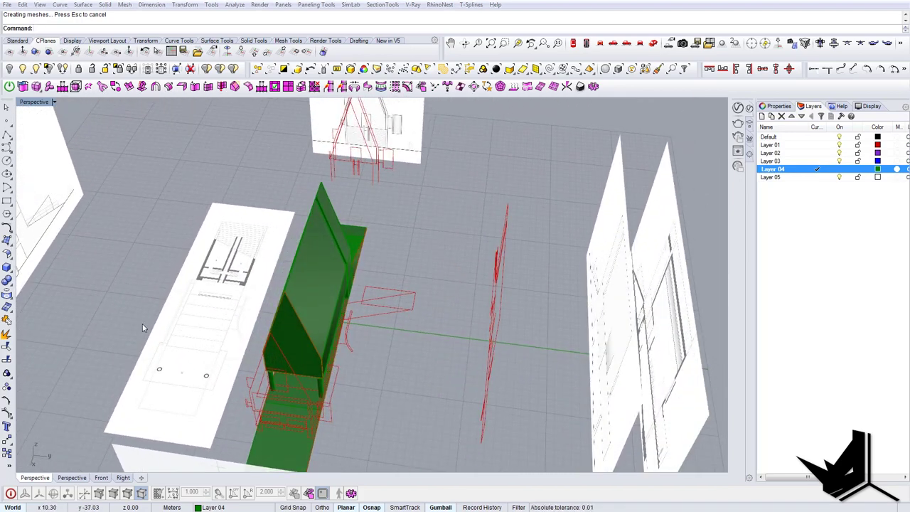
pyautogui.moveTo(273, 319); pyautogui.dragTo(343, 368, button='right')
pyautogui.scroll(5, 319, 349)
pyautogui.moveTo(377, 317); pyautogui.dragTo(374, 401, button='right')
pyautogui.scroll(5, 382, 348)
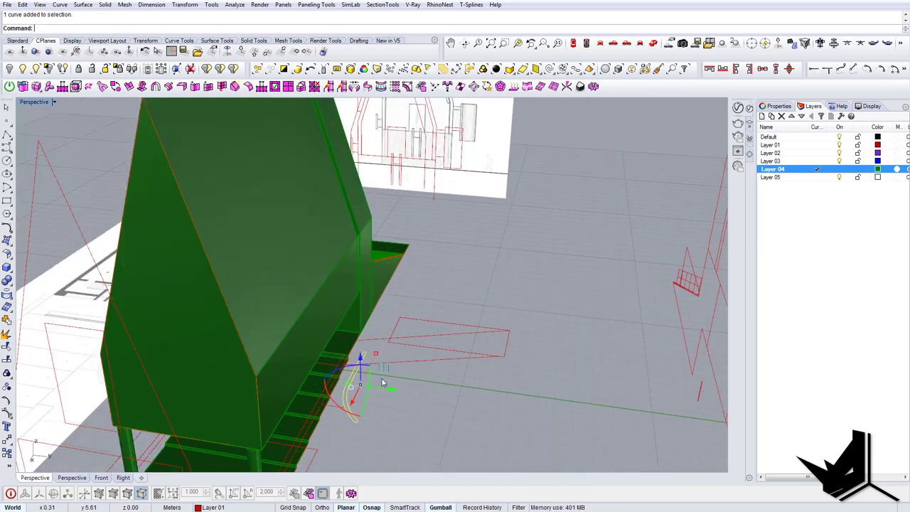
pyautogui.write('tPt')
pyautogui.press('Return')
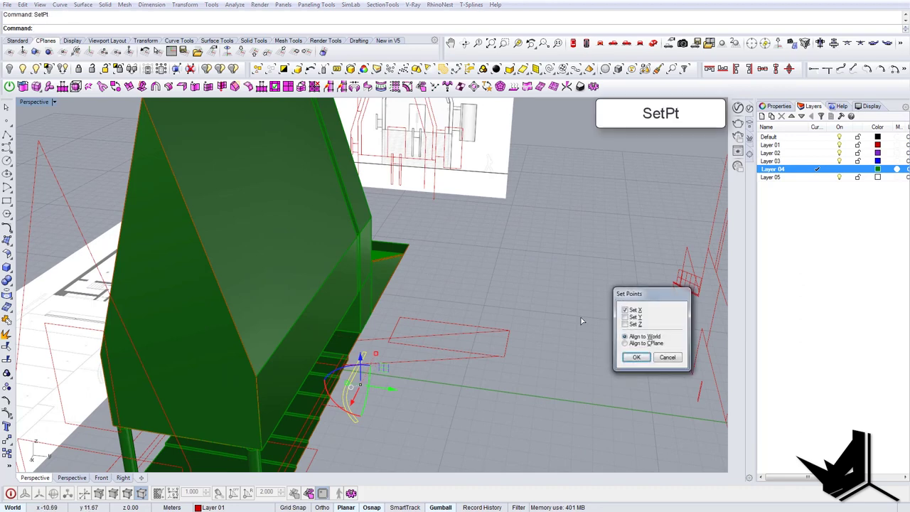
pyautogui.click(634, 310)
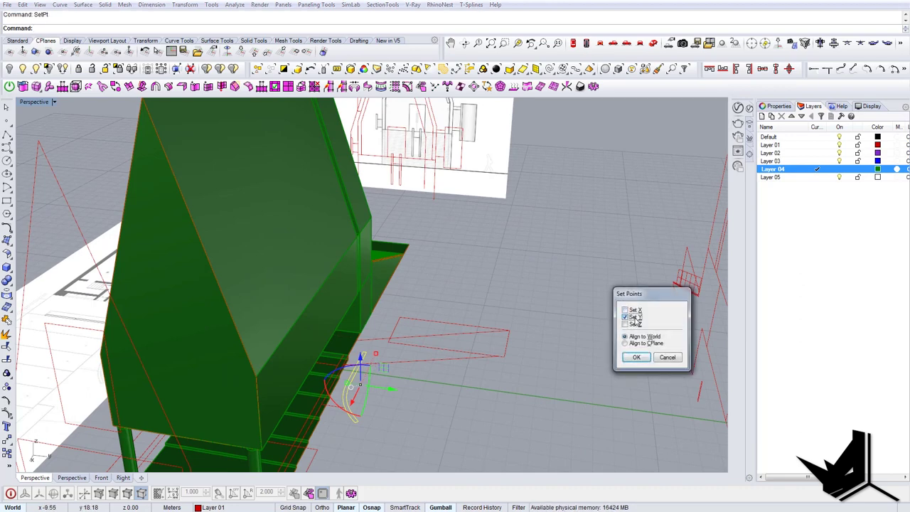
pyautogui.click(637, 357)
pyautogui.scroll(2, 459, 159)
pyautogui.scroll(-3, 457, 196)
pyautogui.moveTo(456, 225)
pyautogui.mouseDown(button='right')
pyautogui.moveTo(447, 190)
pyautogui.moveTo(463, 227)
pyautogui.mouseUp(button='right')
pyautogui.scroll(3, 484, 313)
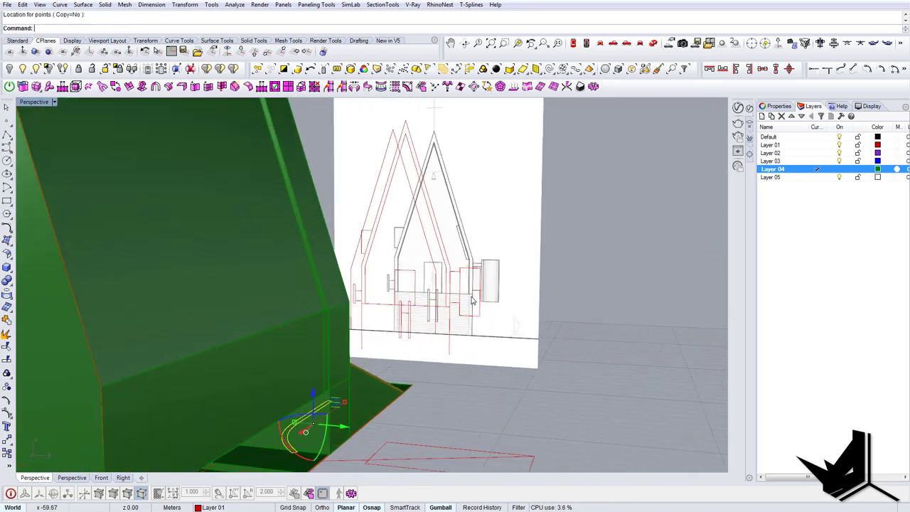
# Extrude the curved wall outline upward to the height of that wall in the traced elevation
pyautogui.write('ExtrudeCrv')
pyautogui.press('Return')
pyautogui.click(480, 268)
# Select the short lines linking the curved wall to the building and set their Z level from the elevation with SetPt
pyautogui.moveTo(400, 331)
pyautogui.mouseDown(button='right')
pyautogui.moveTo(419, 345)
pyautogui.moveTo(409, 334)
pyautogui.moveTo(369, 388)
pyautogui.moveTo(395, 347)
pyautogui.moveTo(357, 387)
pyautogui.mouseUp(button='right')
pyautogui.click(408, 333)
pyautogui.scroll(-5, 408, 334)
pyautogui.scroll(5, 357, 387)
pyautogui.click(361, 382)
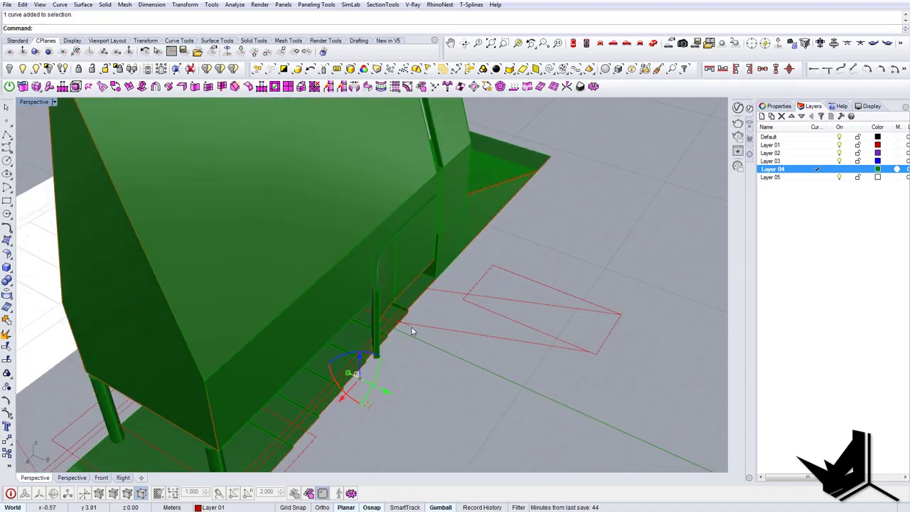
pyautogui.moveTo(411, 327)
pyautogui.mouseDown(button='right')
pyautogui.moveTo(422, 329)
pyautogui.moveTo(406, 345)
pyautogui.moveTo(408, 363)
pyautogui.mouseUp(button='right')
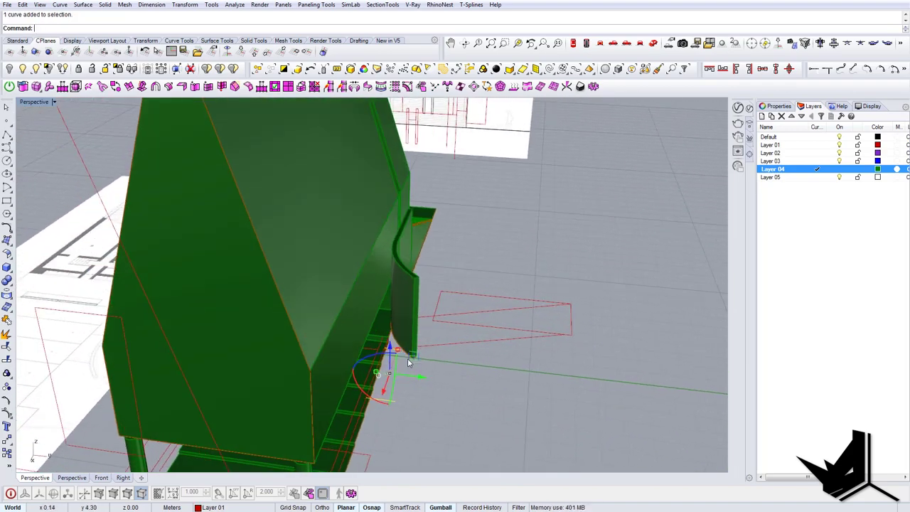
pyautogui.write('SetPt')
pyautogui.press('Return')
pyautogui.press('Return')
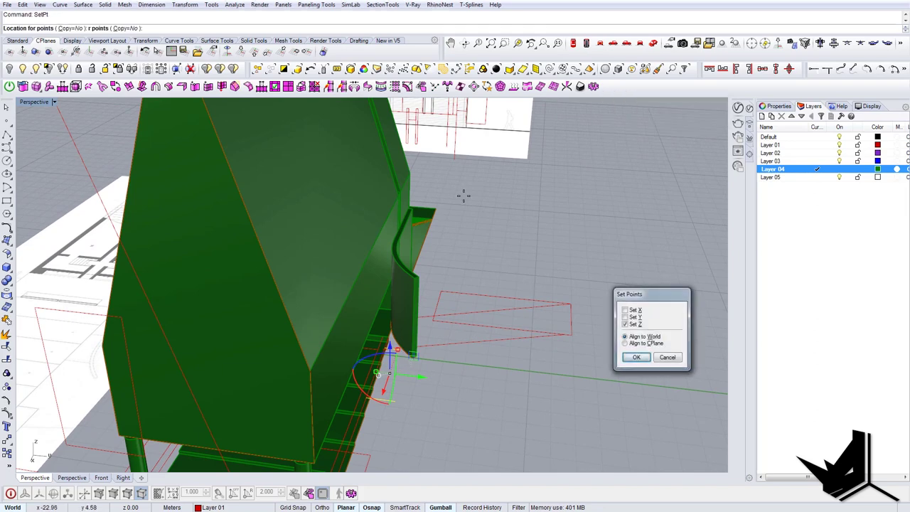
pyautogui.keyDown('shift'); pyautogui.moveTo(464, 196); pyautogui.dragTo(462, 248, button='right'); pyautogui.keyUp('shift')
# Extrude the short connecting lines up to the height taken from the traced elevation, forming the link walls beside the curved wall
pyautogui.write('ExtrudeCrv')
pyautogui.press('Return')
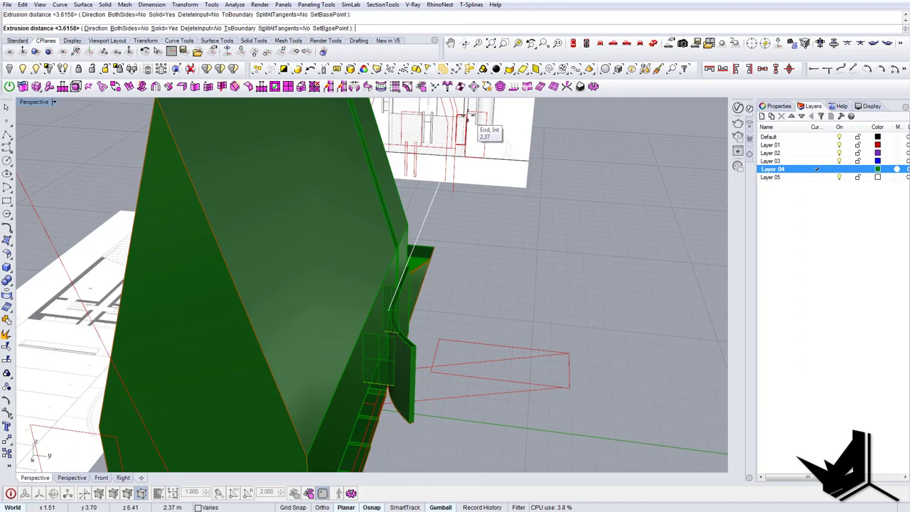
pyautogui.click(468, 116)
pyautogui.moveTo(425, 313); pyautogui.dragTo(404, 313, button='right')
pyautogui.click(363, 352)
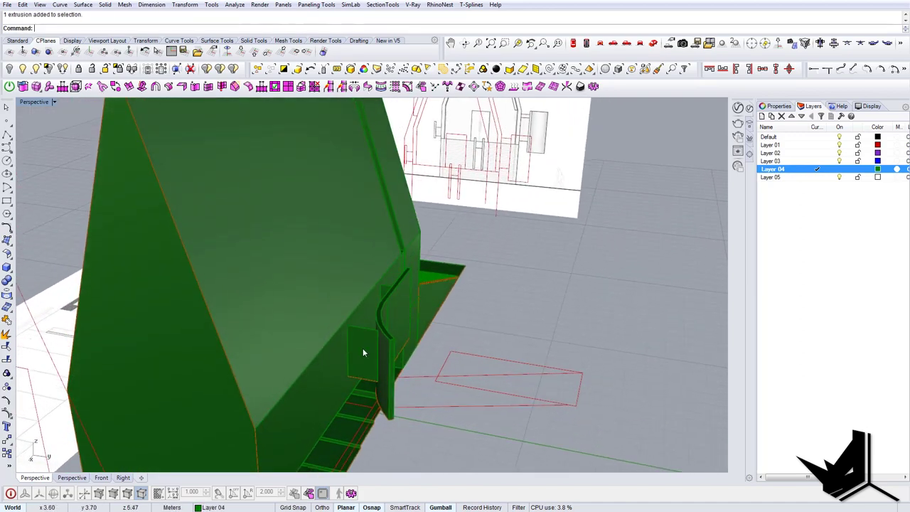
pyautogui.moveTo(367, 292); pyautogui.dragTo(388, 305, button='right')
pyautogui.scroll(5, 388, 296)
pyautogui.keyDown('shift'); pyautogui.click(389, 298); pyautogui.keyUp('shift')
pyautogui.press('Escape')
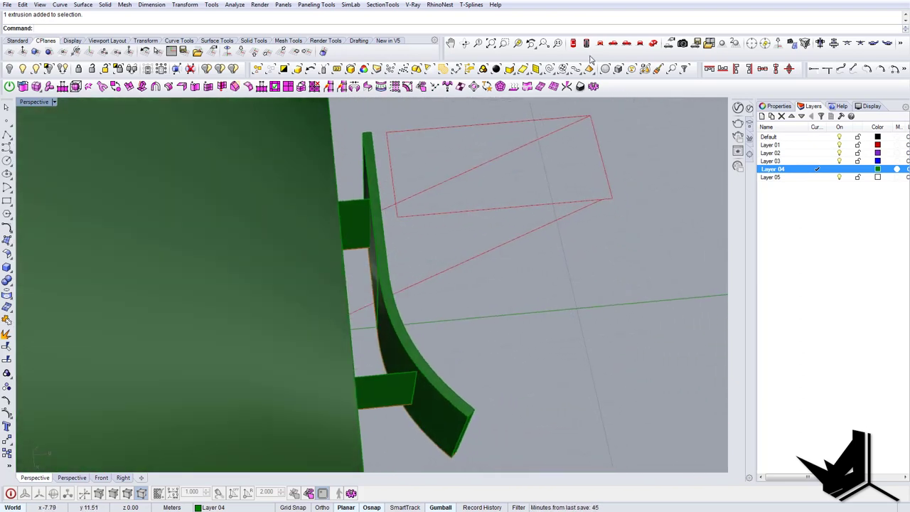
# In Top view, use CurveBoolean to create the closed region between the curved wall, its two link walls and the building
pyautogui.click(573, 45)
pyautogui.moveTo(408, 268); pyautogui.dragTo(366, 282, button='right')
pyautogui.write('cb')
pyautogui.press('Return')
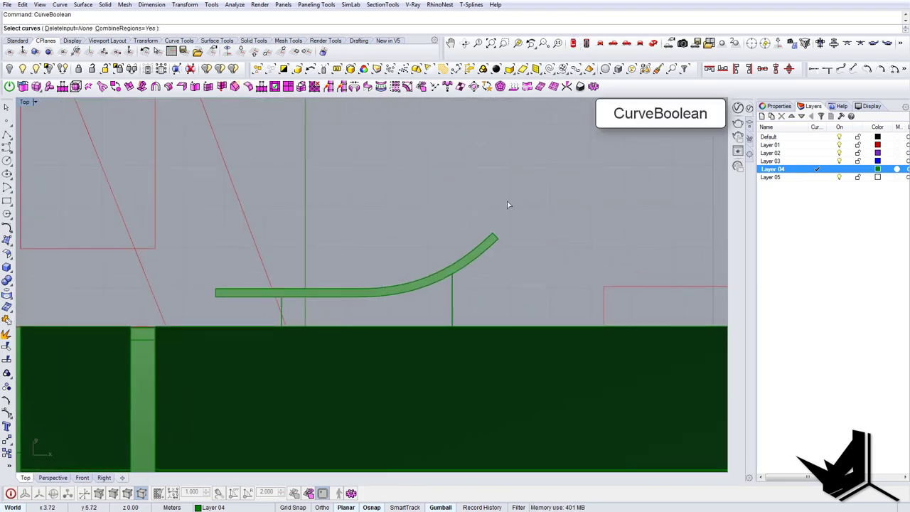
pyautogui.moveTo(543, 188); pyautogui.dragTo(271, 342)
pyautogui.press('Return')
pyautogui.scroll(8, 280, 319)
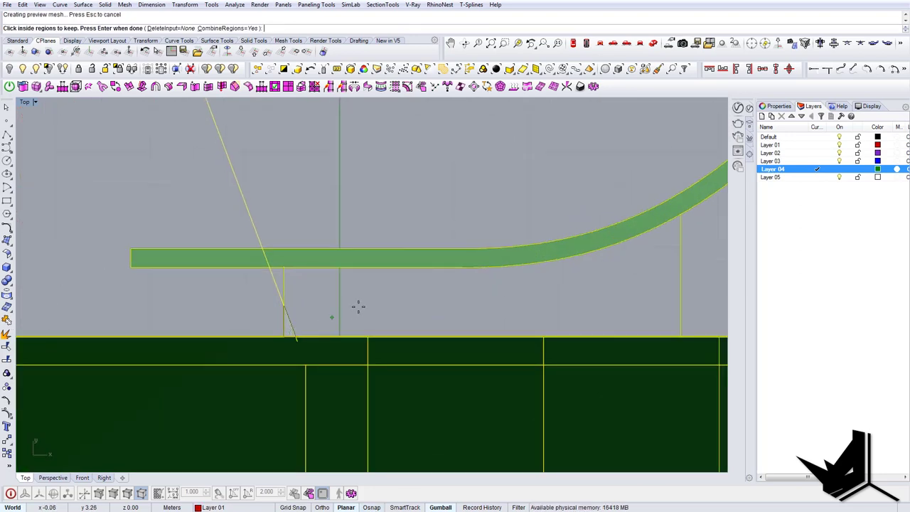
pyautogui.click(358, 307)
pyautogui.scroll(-4, 358, 306)
pyautogui.press('Return')
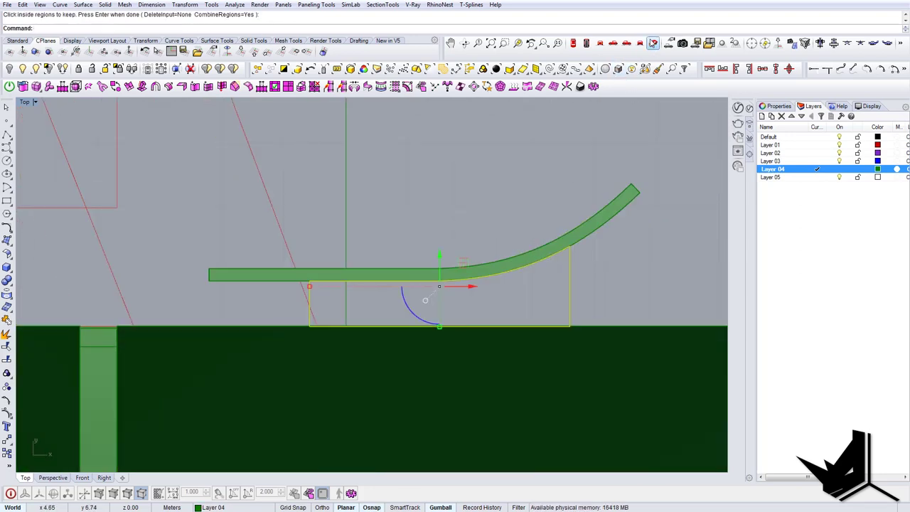
# In Perspective view, use SetPt to raise the new region curve in Z to the top of the link walls
pyautogui.click(652, 44)
pyautogui.moveTo(532, 221); pyautogui.dragTo(378, 228, button='right')
pyautogui.write('setp')
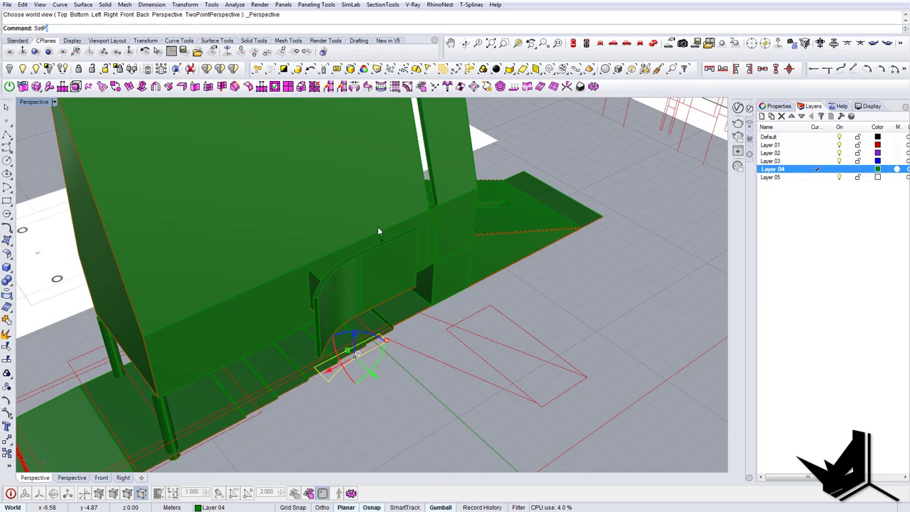
pyautogui.write('t')
pyautogui.press('Return')
pyautogui.press('Return')
pyautogui.scroll(2, 359, 233)
pyautogui.click(389, 246)
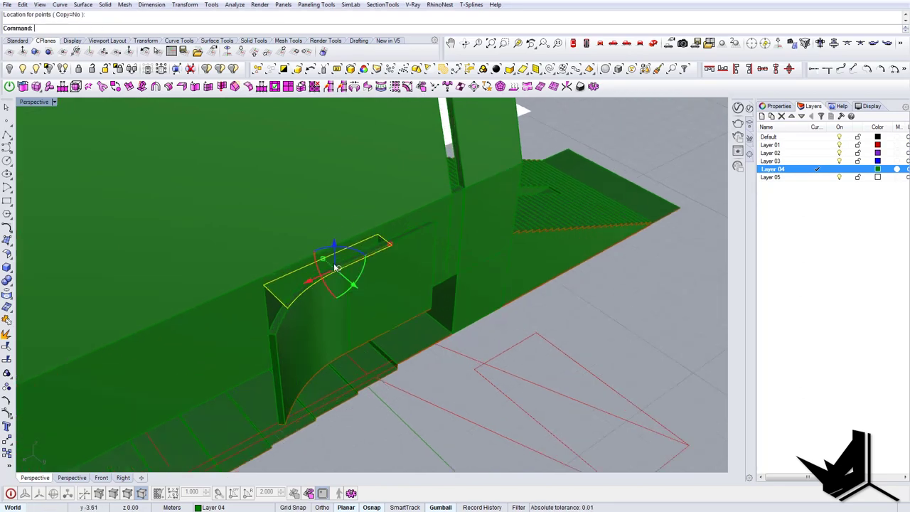
# Delete the unneeded object between the curved wall and the building, and pick the remaining overlapping curve there
pyautogui.moveTo(335, 267); pyautogui.dragTo(372, 270, button='right')
pyautogui.click(352, 311)
pyautogui.press('Delete')
pyautogui.click(373, 256)
pyautogui.click(375, 283)
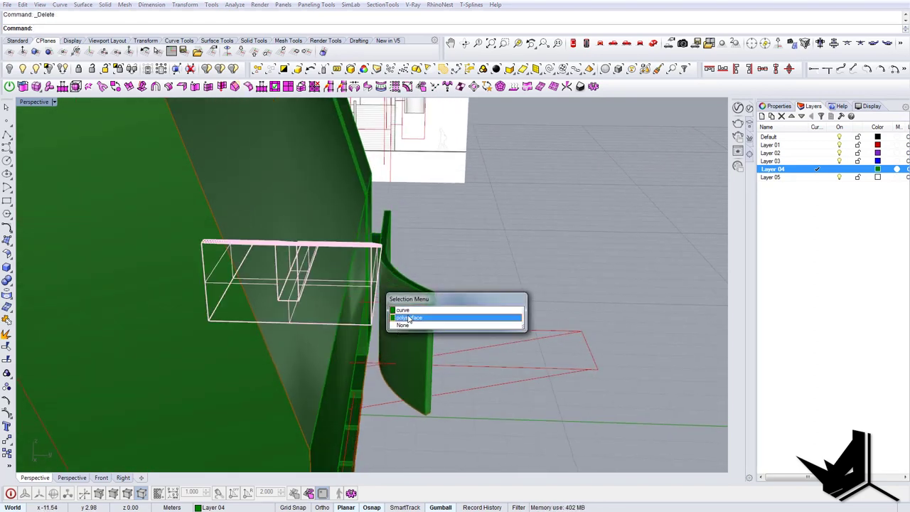
pyautogui.click(402, 311)
pyautogui.rightClick(392, 367)
pyautogui.click(391, 364)
# Use SetPt to raise the long strip curve beside the side wall in Z to the matching level on the traced elevation
pyautogui.moveTo(402, 361); pyautogui.dragTo(430, 334, button='right')
pyautogui.scroll(-6, 353, 324)
pyautogui.moveTo(354, 324); pyautogui.dragTo(481, 319, button='right')
pyautogui.scroll(5, 375, 400)
pyautogui.moveTo(377, 398); pyautogui.dragTo(429, 360, button='right')
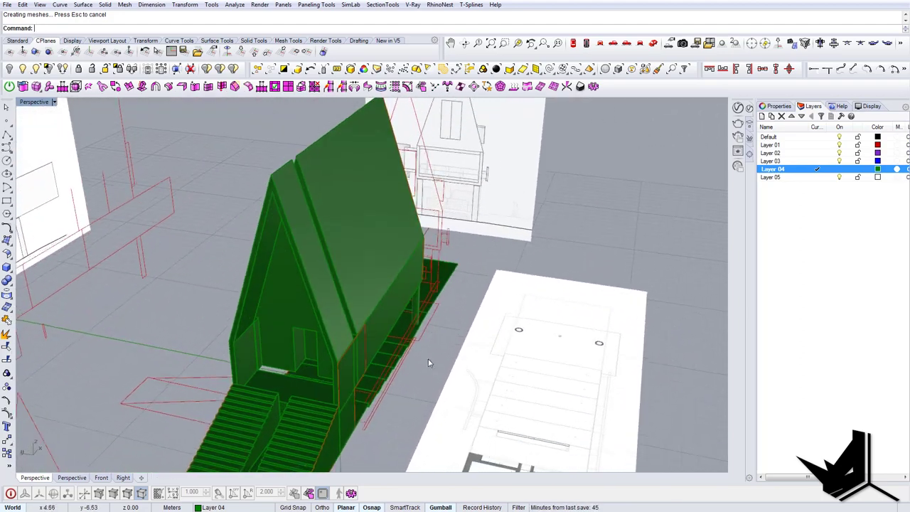
pyautogui.moveTo(394, 387); pyautogui.dragTo(442, 316, button='right')
pyautogui.write('Set')
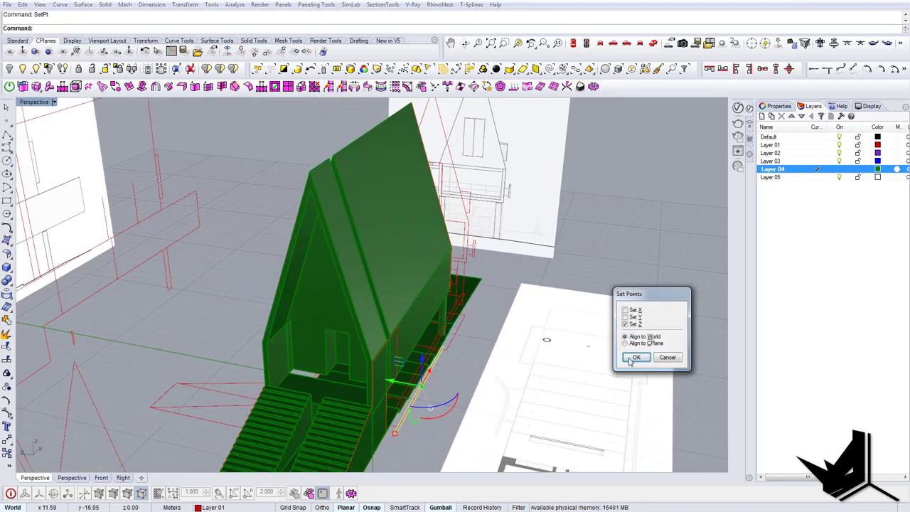
pyautogui.click(475, 258)
pyautogui.scroll(3, 475, 249)
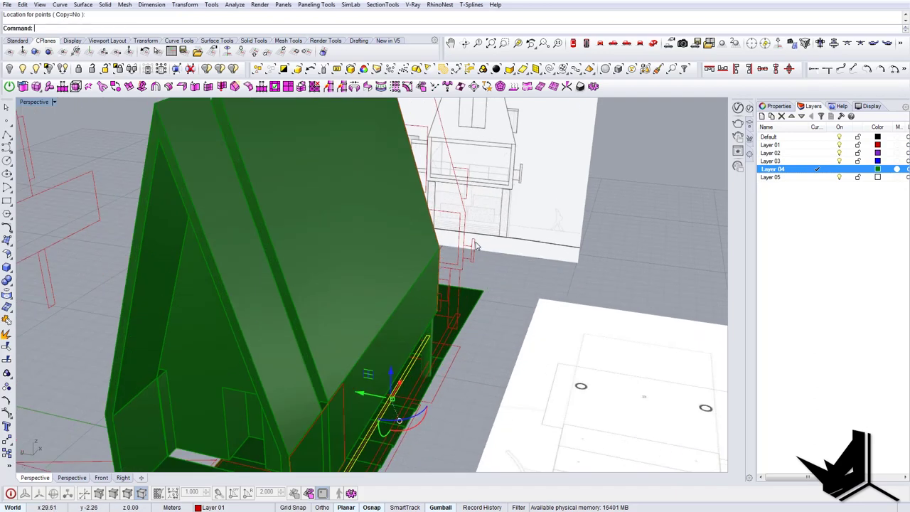
# Extrude the raised strip curve to the panel's height on the traced elevation, forming a long projecting panel along the side wall
pyautogui.write('ExtrudeCrv')
pyautogui.press('Return')
pyautogui.click(474, 243)
pyautogui.press('Escape')
pyautogui.scroll(-4, 463, 303)
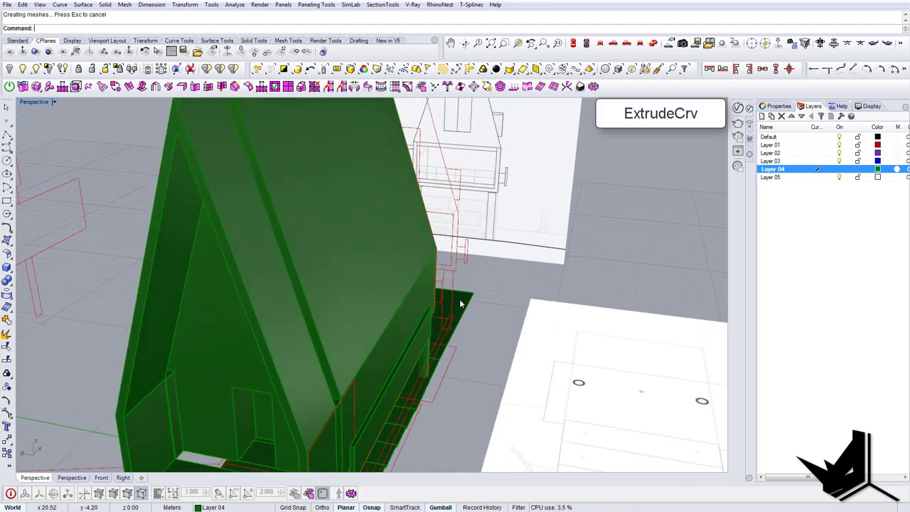
# Raise the second strip curve beside the side wall in Z with SetPt and extrude it to the matching elevation point
pyautogui.moveTo(462, 303); pyautogui.dragTo(432, 364, button='right')
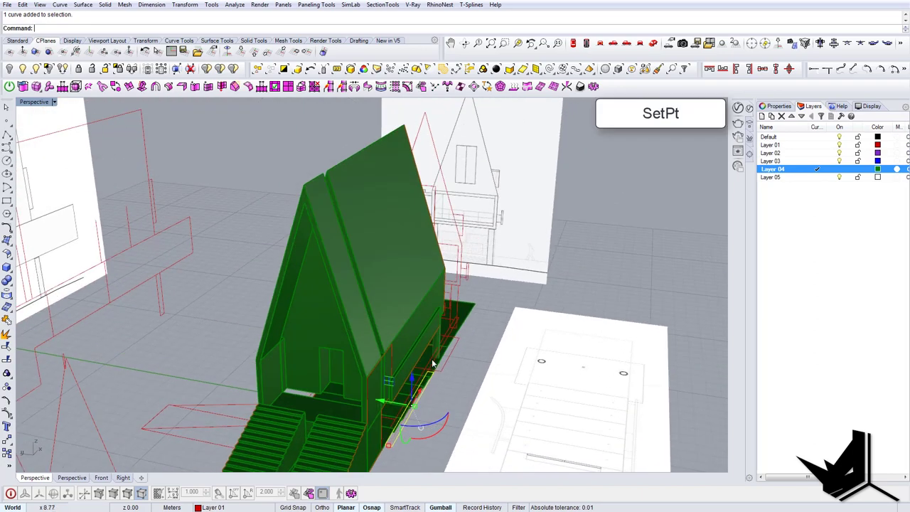
pyautogui.press('Return')
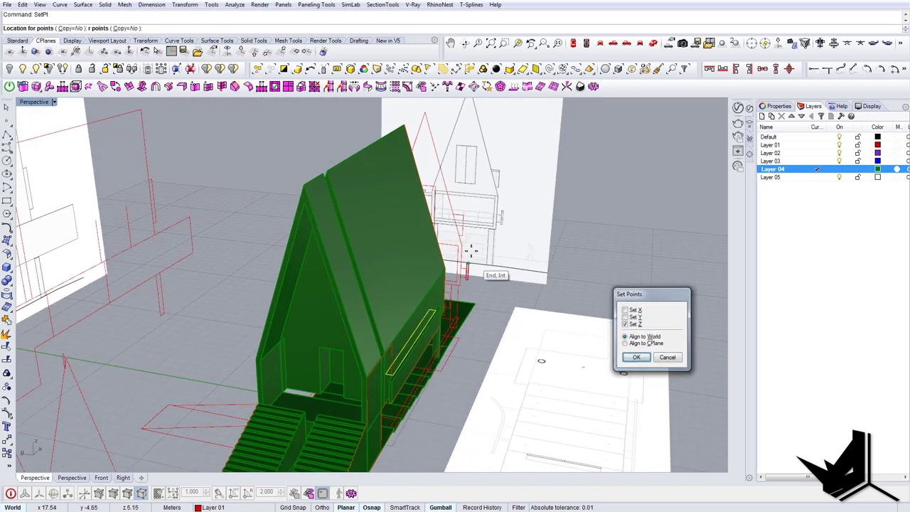
pyautogui.scroll(4, 467, 264)
pyautogui.press('Return')
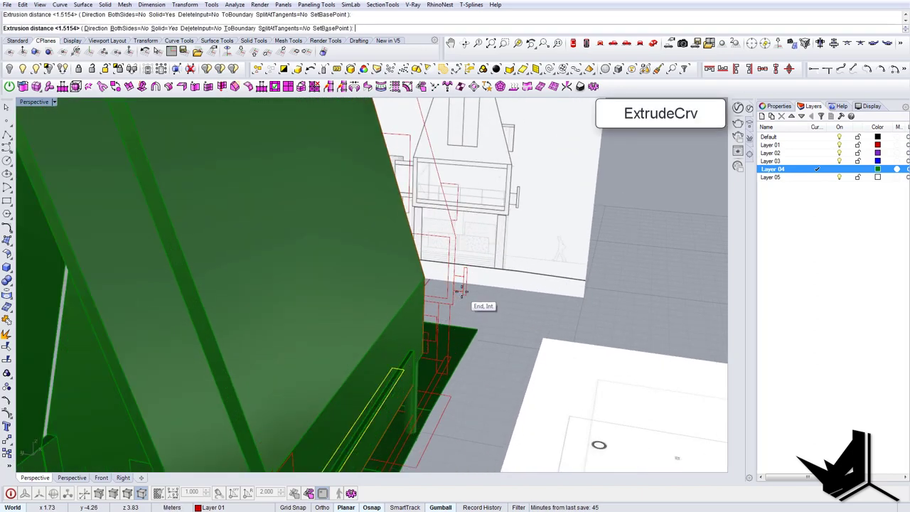
pyautogui.click(462, 291)
pyautogui.scroll(-5, 461, 320)
pyautogui.press('Escape')
# Align the small panel profile from the section in world Y to the rectangle's edge on the traced end elevation with SetPt
pyautogui.moveTo(461, 319); pyautogui.dragTo(304, 317, button='right')
pyautogui.scroll(4, 442, 318)
pyautogui.scroll(-6, 389, 338)
pyautogui.moveTo(405, 377); pyautogui.dragTo(420, 334, button='right')
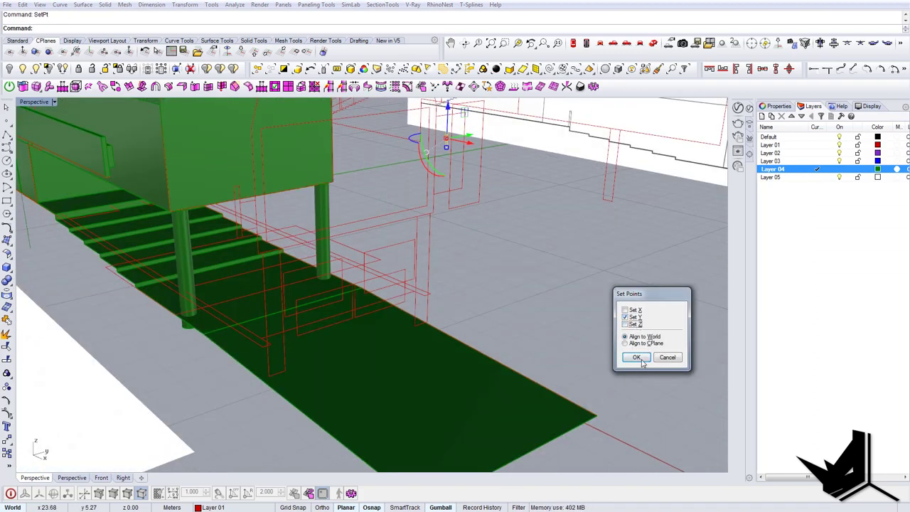
pyautogui.click(637, 358)
pyautogui.scroll(4, 309, 329)
pyautogui.scroll(-4, 295, 303)
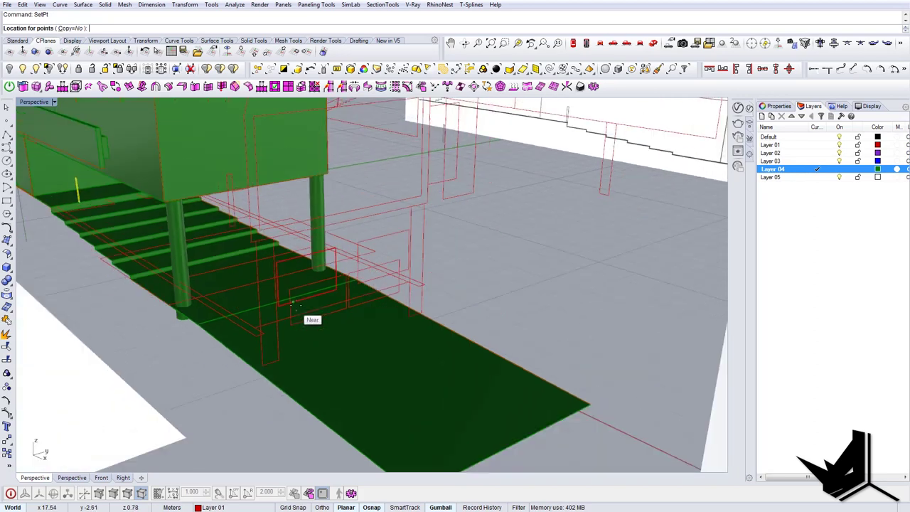
pyautogui.keyDown('shift'); pyautogui.moveTo(293, 302); pyautogui.dragTo(340, 312, button='right'); pyautogui.keyUp('shift')
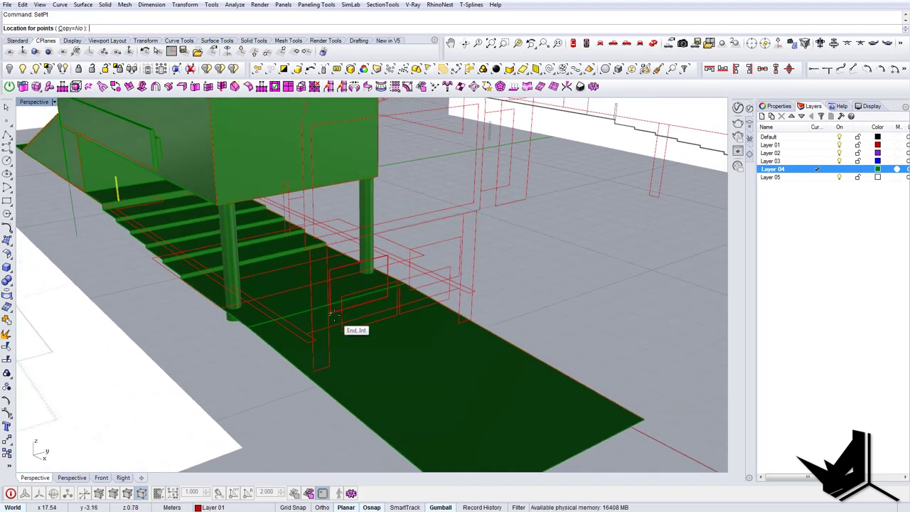
# Extrude the aligned profile to the width of the traced rectangle, forming a low panel at the head of the stepped floor
pyautogui.write('ext')
pyautogui.press('Return')
pyautogui.press('Return')
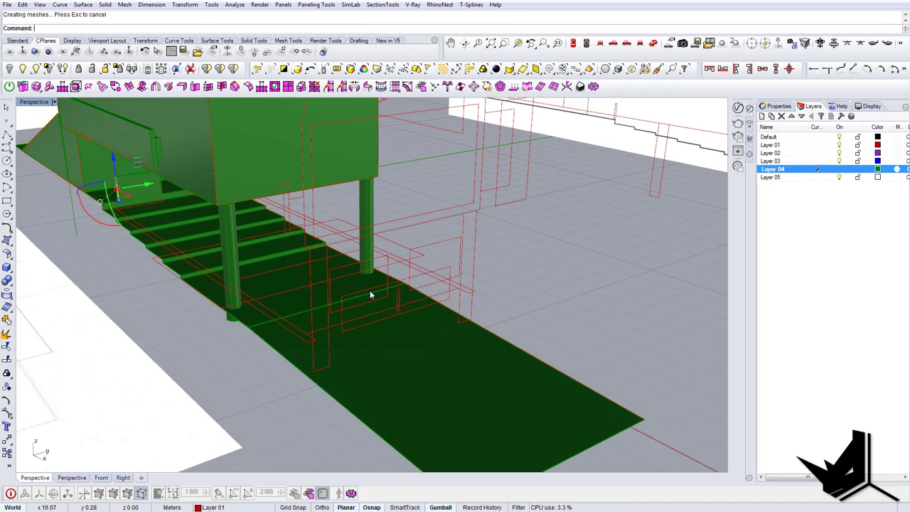
# Copy the low panel 3.15 m across the stepped floor, using matching corners of the two traced elevation rectangles
pyautogui.keyDown('shift'); pyautogui.moveTo(197, 207); pyautogui.dragTo(195, 214, button='right'); pyautogui.keyUp('shift')
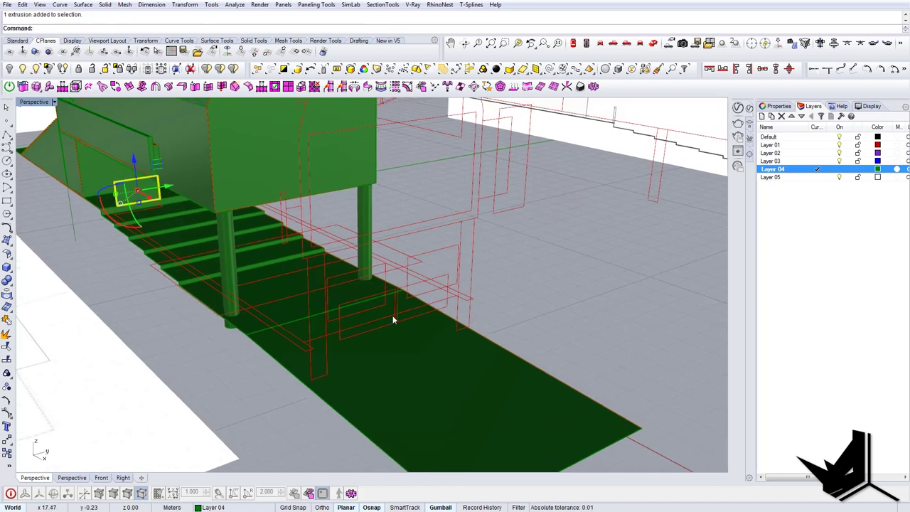
pyautogui.click(330, 321)
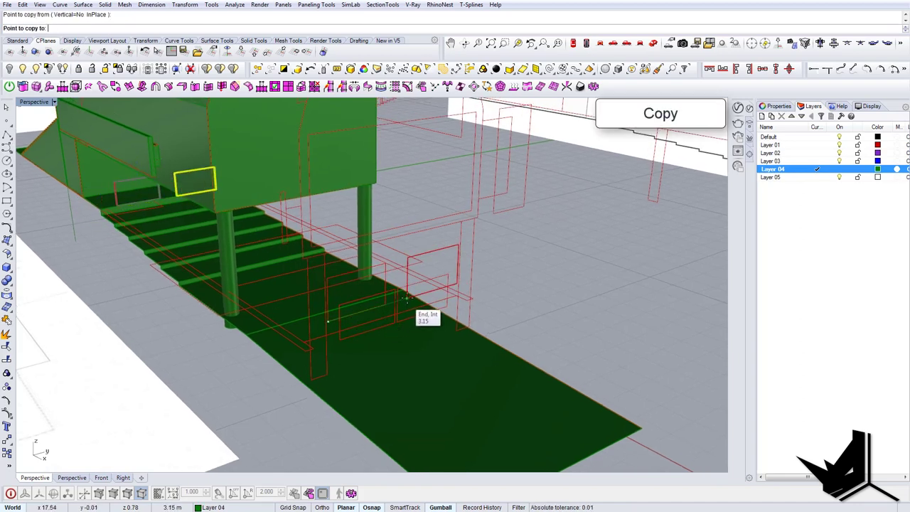
pyautogui.press('Escape')
pyautogui.moveTo(407, 297); pyautogui.dragTo(400, 328, button='right')
pyautogui.scroll(-4, 400, 328)
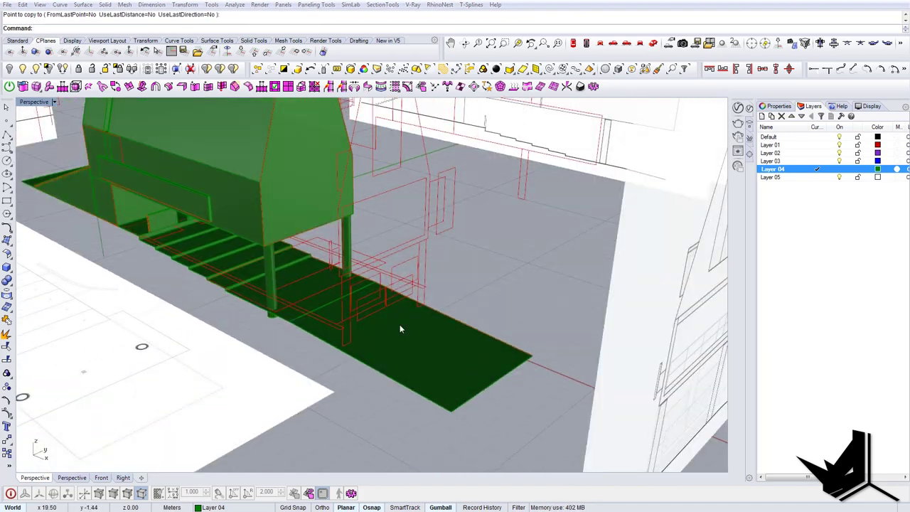
# Move the first low panel sideways 0.41 m so its bottom corner aligns with the corner of its traced elevation rectangle
pyautogui.moveTo(215, 262); pyautogui.dragTo(201, 294, button='right')
pyautogui.scroll(5, 226, 253)
pyautogui.click(231, 251)
pyautogui.write('m')
pyautogui.press('Return')
pyautogui.scroll(7, 152, 232)
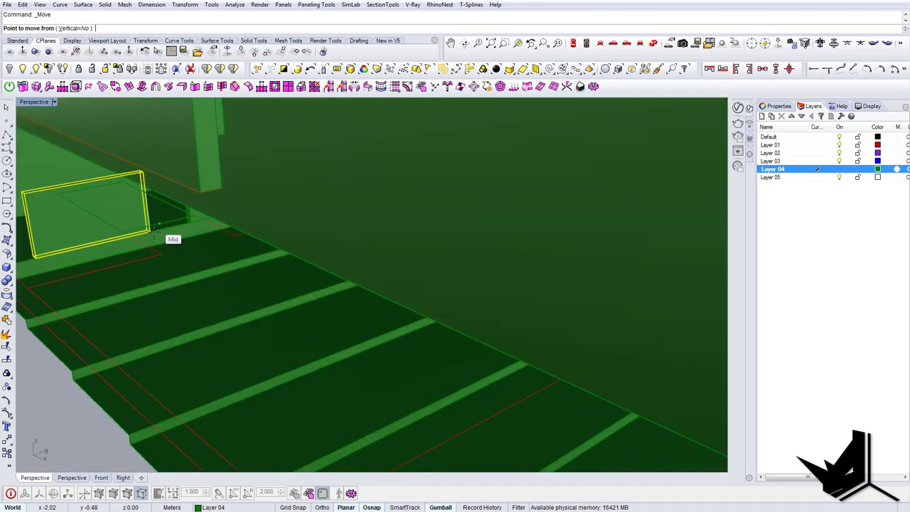
pyautogui.click(148, 232)
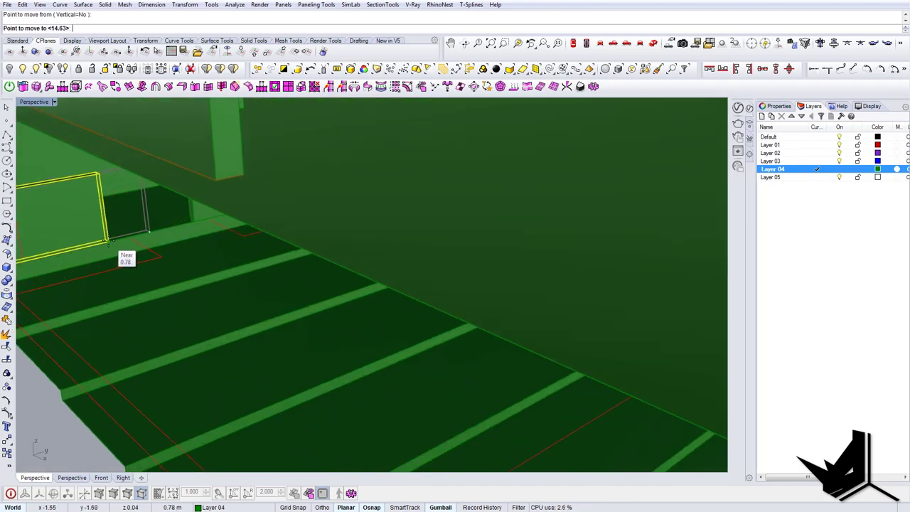
pyautogui.scroll(-5, 131, 249)
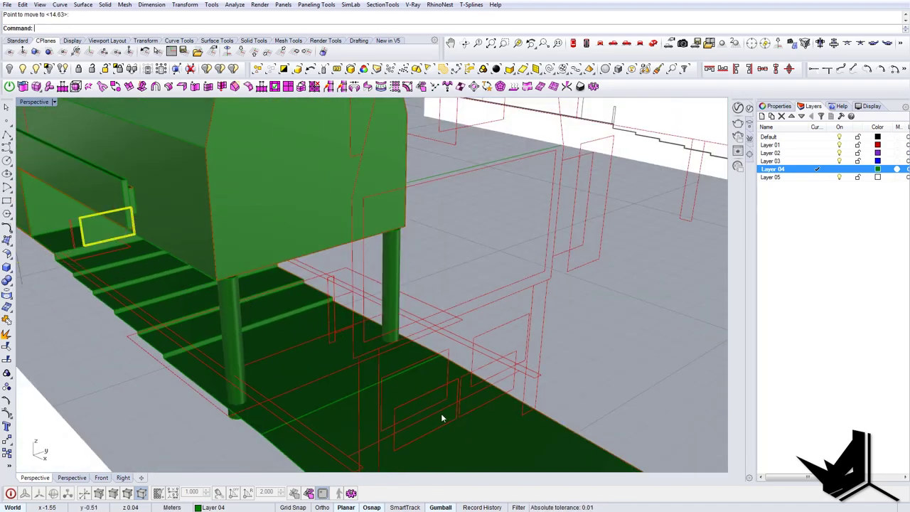
# Move the second low panel sideways 0.41 m to align its bottom corner with the neighbouring traced elevation rectangle
pyautogui.moveTo(166, 302); pyautogui.dragTo(164, 281, button='right')
pyautogui.press('Escape')
pyautogui.write('m')
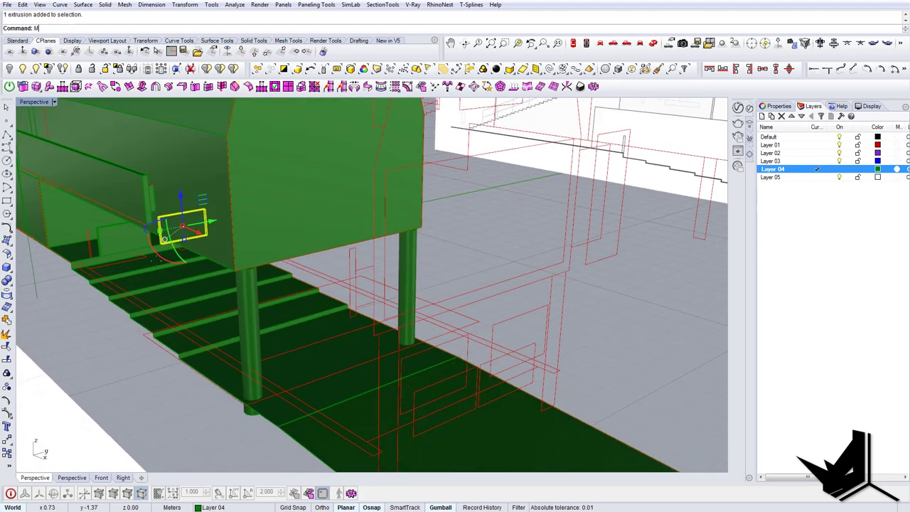
pyautogui.press('Return')
pyautogui.scroll(7, 162, 241)
pyautogui.click(170, 227)
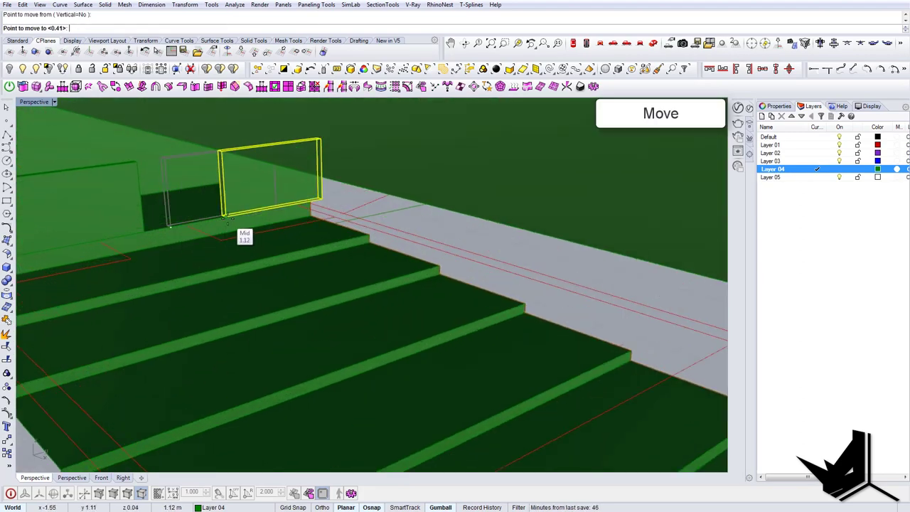
pyautogui.scroll(-6, 227, 218)
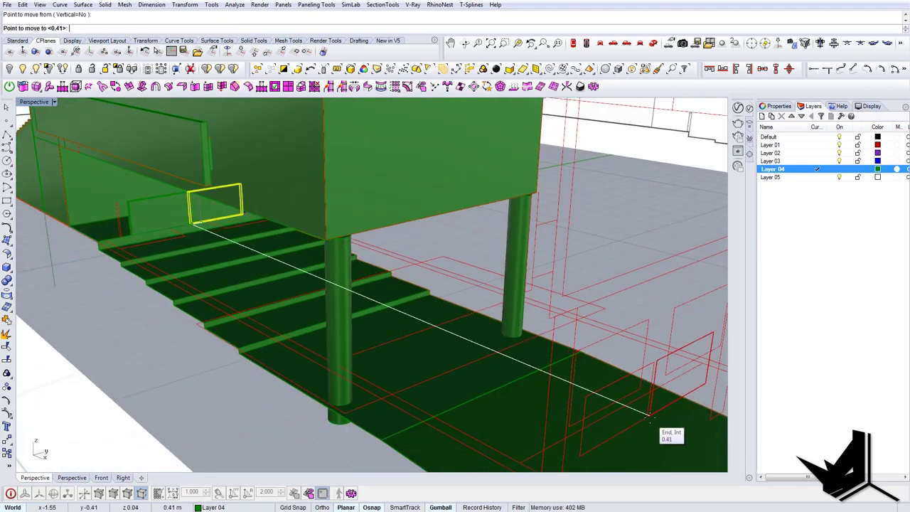
# Copy the traced side elevation's rectangular wall outline from its lower corner to the lower end corner of the building
pyautogui.scroll(-6, 496, 353)
pyautogui.moveTo(337, 305); pyautogui.dragTo(332, 337, button='right')
pyautogui.click(380, 278)
pyautogui.scroll(-5, 374, 285)
pyautogui.moveTo(393, 274); pyautogui.dragTo(380, 297, button='right')
pyautogui.click(398, 251)
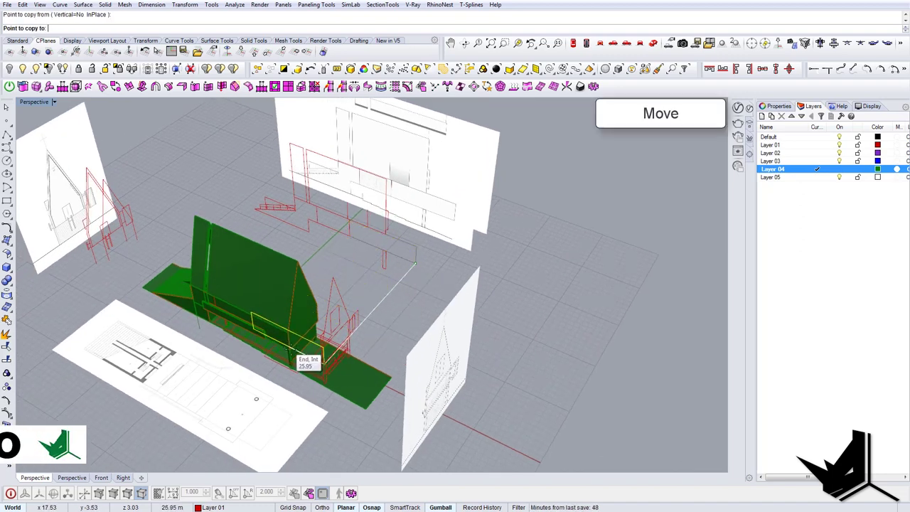
pyautogui.scroll(8, 290, 354)
pyautogui.click(295, 361)
pyautogui.rightClick(305, 358)
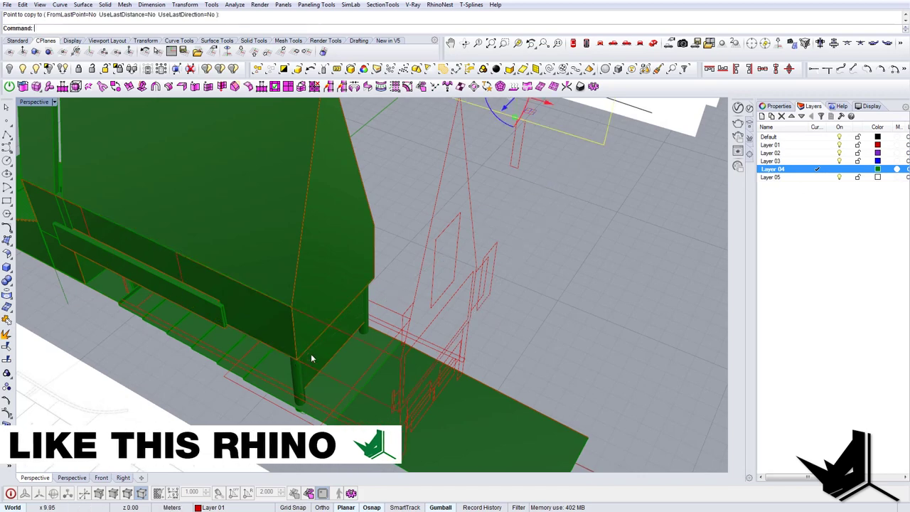
# Scale the copied outline with Scale1D to span from the building's end corner to the elevation plane, and extrude it into a thin side wall
pyautogui.moveTo(310, 357); pyautogui.dragTo(426, 291, button='right')
pyautogui.press('Escape')
pyautogui.write('sc1')
pyautogui.press('Return')
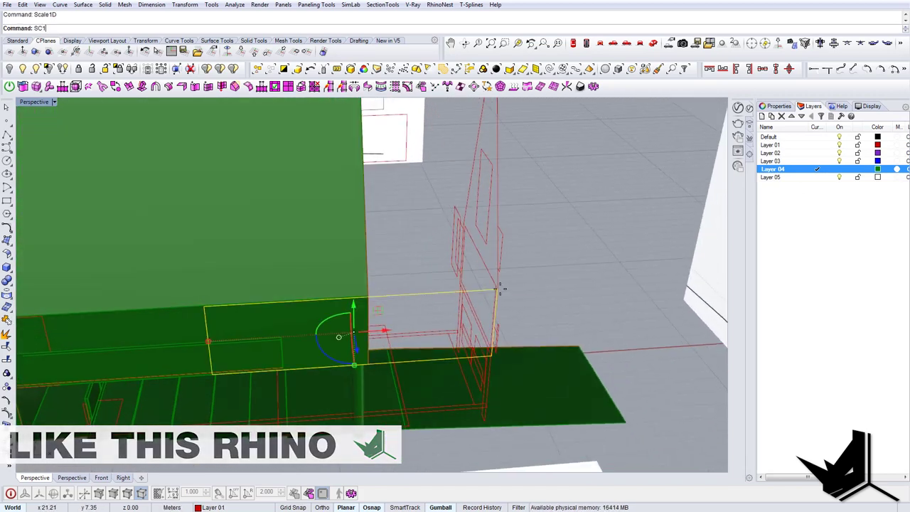
pyautogui.click(497, 290)
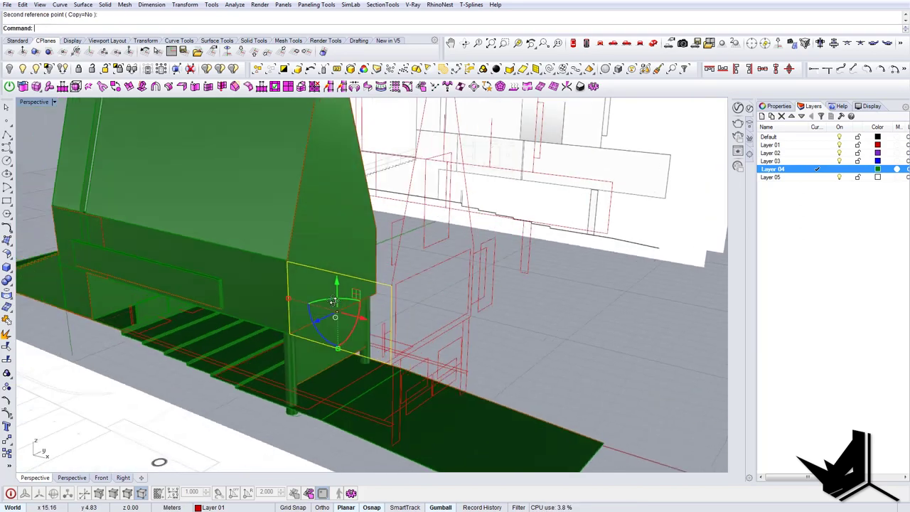
pyautogui.moveTo(325, 325)
pyautogui.mouseDown(button='right')
pyautogui.moveTo(301, 315)
pyautogui.moveTo(352, 330)
pyautogui.moveTo(328, 336)
pyautogui.mouseUp(button='right')
pyautogui.click(352, 331)
# Copy the thin side wall 6.74 m across to the opposite corner of the building's end
pyautogui.scroll(-6, 351, 330)
pyautogui.click(334, 341)
pyautogui.write('copy')
pyautogui.press('Return')
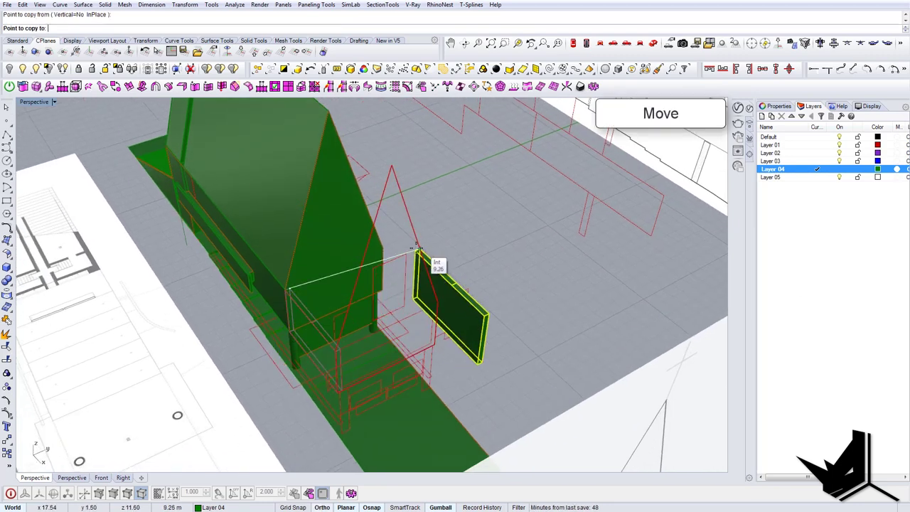
pyautogui.scroll(3, 417, 258)
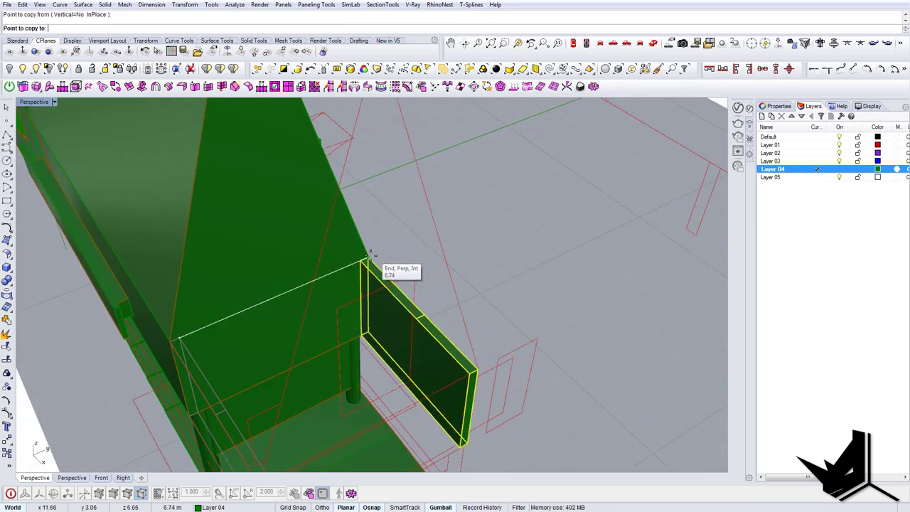
pyautogui.click(369, 256)
pyautogui.press('Escape')
pyautogui.press('Escape')
# Draw a thin rectangular floor profile between the bottoms of the two projecting side walls at their open end
pyautogui.scroll(-5, 371, 255)
pyautogui.moveTo(371, 255); pyautogui.dragTo(347, 342, button='right')
pyautogui.scroll(5, 373, 323)
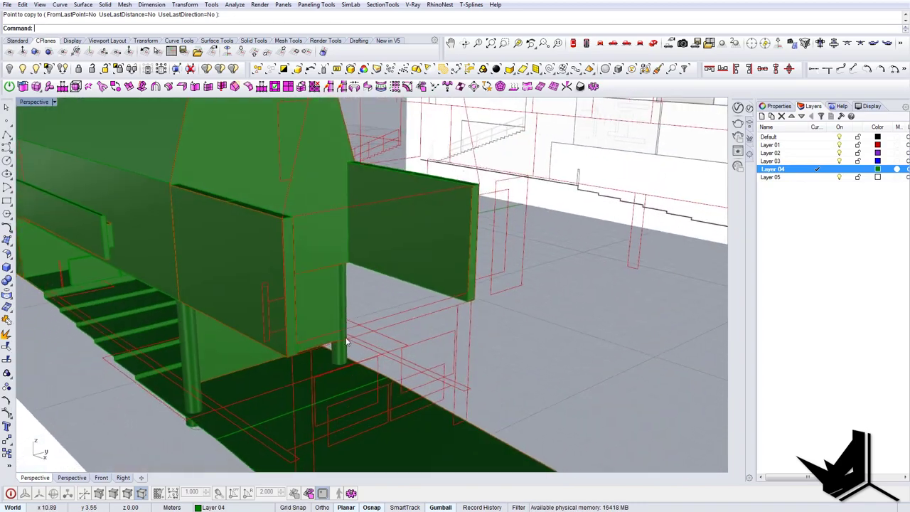
pyautogui.click(337, 342)
pyautogui.moveTo(411, 320); pyautogui.dragTo(428, 287, button='right')
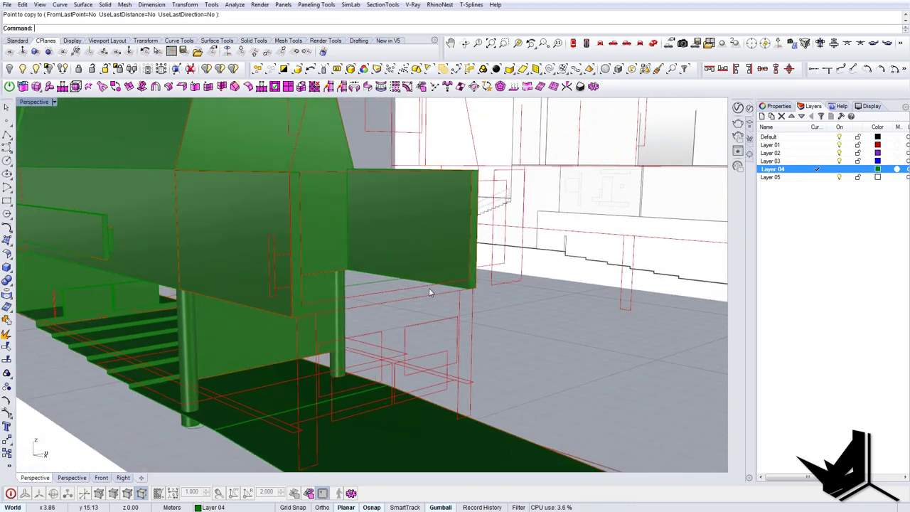
pyautogui.scroll(4, 328, 345)
pyautogui.click(169, 373)
pyautogui.click(214, 398)
# Extrude the floor profile back to the building's end corner, forming a slab between the projecting side walls
pyautogui.scroll(-6, 214, 399)
pyautogui.moveTo(235, 370); pyautogui.dragTo(278, 310, button='right')
pyautogui.scroll(5, 278, 311)
pyautogui.write('ExtrudeCrv')
pyautogui.press('Return')
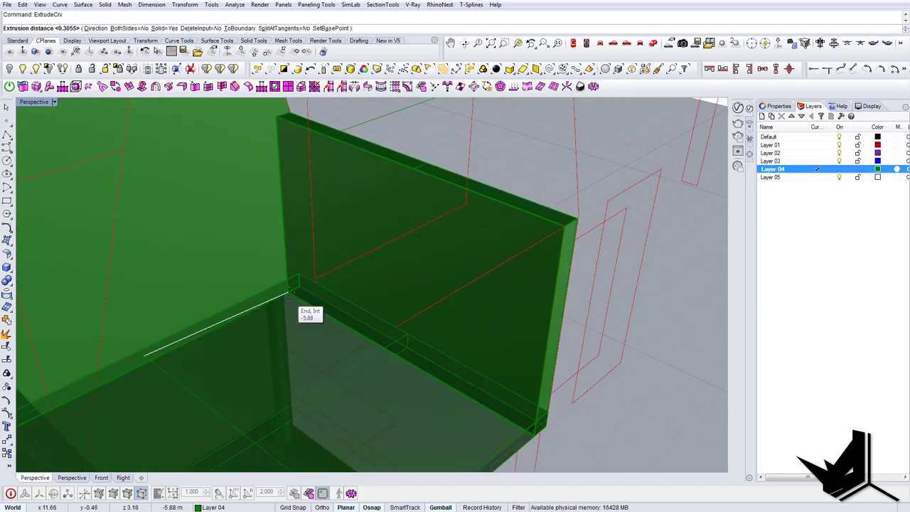
pyautogui.scroll(-5, 288, 282)
pyautogui.moveTo(291, 278); pyautogui.dragTo(321, 228, button='right')
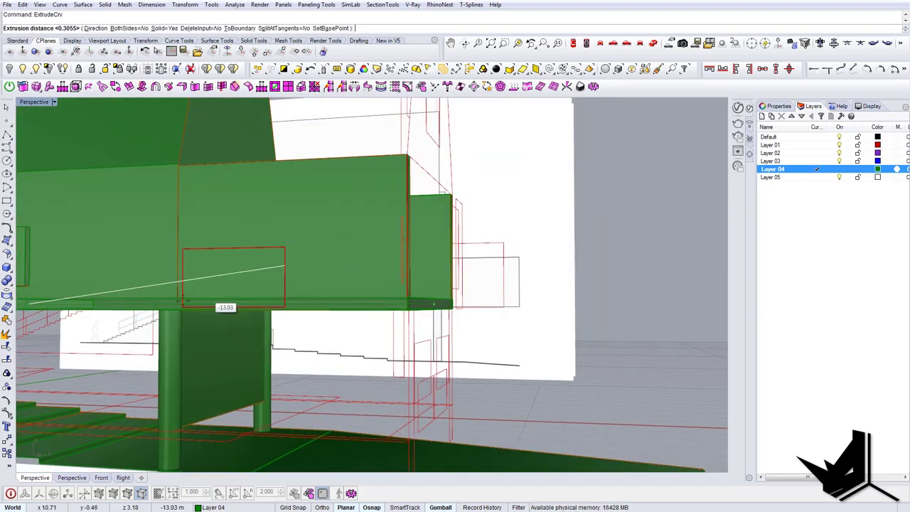
pyautogui.scroll(5, 212, 303)
pyautogui.click(175, 311)
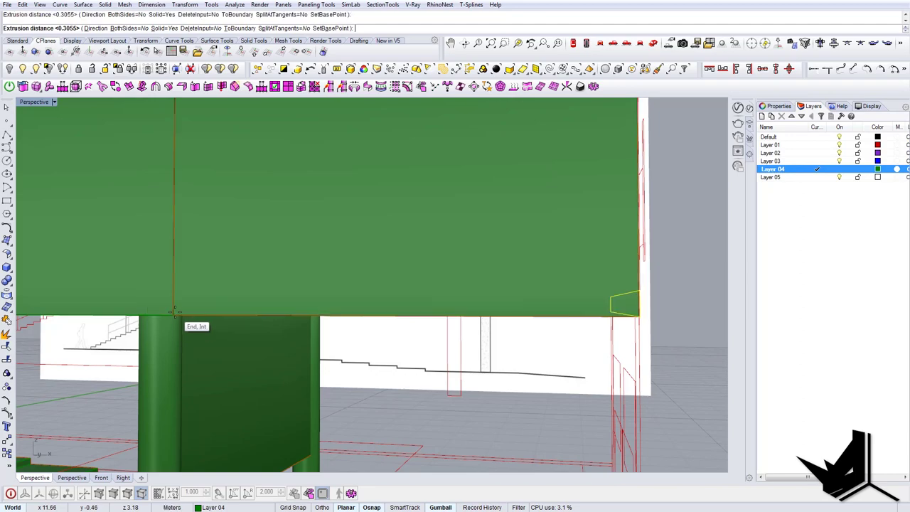
# Pick the curve at the projecting volume's end and extrude it toward the building with ExtrudeCrv
pyautogui.scroll(-5, 176, 311)
pyautogui.moveTo(298, 285); pyautogui.dragTo(263, 342, button='right')
pyautogui.click(402, 347)
pyautogui.moveTo(317, 392); pyautogui.dragTo(360, 340, button='right')
pyautogui.write('EC')
pyautogui.press('Return')
pyautogui.click(363, 347)
# Use BooleanDifference to subtract the thin panel crossing the building's end wall from the building
pyautogui.write('BD')
pyautogui.press('Return')
pyautogui.click(343, 186)
pyautogui.press('Return')
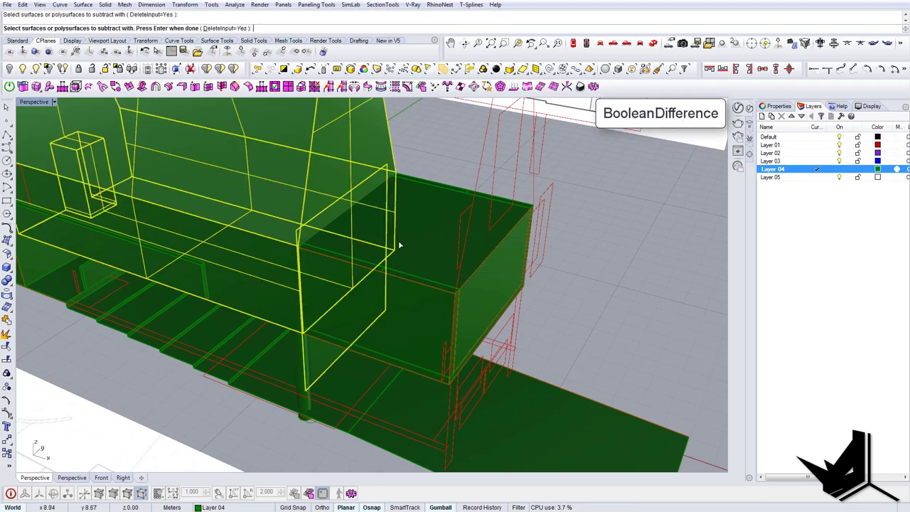
pyautogui.press('Return')
# Use BooleanDifference to subtract the solid box between the projecting side walls from the building
pyautogui.moveTo(386, 246); pyautogui.dragTo(344, 190, button='right')
pyautogui.write('BD')
pyautogui.press('Return')
pyautogui.click(253, 172)
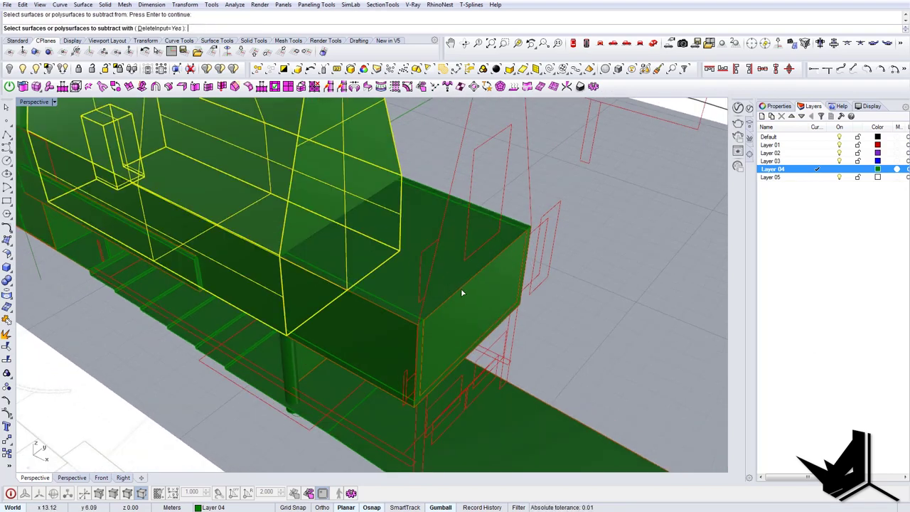
pyautogui.click(461, 290)
pyautogui.press('Return')
# Pick the box between the projecting side walls as the cutter and finish the BooleanDifference on the chapel body
pyautogui.moveTo(423, 295); pyautogui.dragTo(342, 343, button='right')
pyautogui.scroll(-3, 333, 277)
pyautogui.click(333, 284)
pyautogui.scroll(-3, 351, 349)
pyautogui.press('Escape')
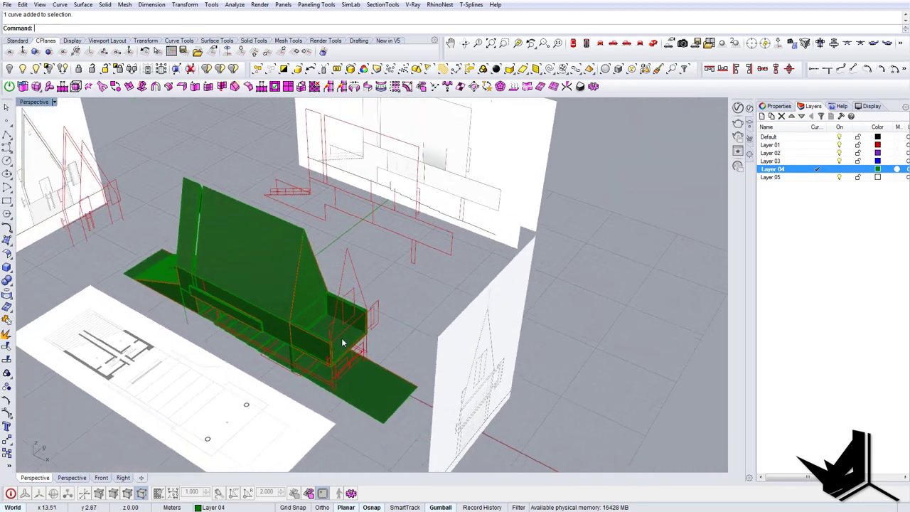
pyautogui.scroll(3, 342, 344)
pyautogui.keyDown('shift'); pyautogui.moveTo(348, 266); pyautogui.dragTo(366, 260, button='right'); pyautogui.keyUp('shift')
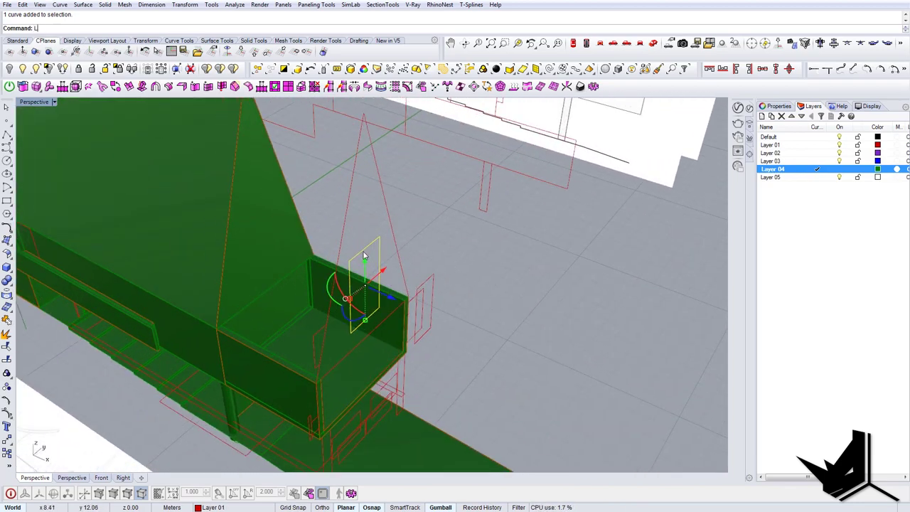
pyautogui.press('Return')
pyautogui.click(363, 249)
pyautogui.moveTo(365, 328); pyautogui.dragTo(369, 257, button='right')
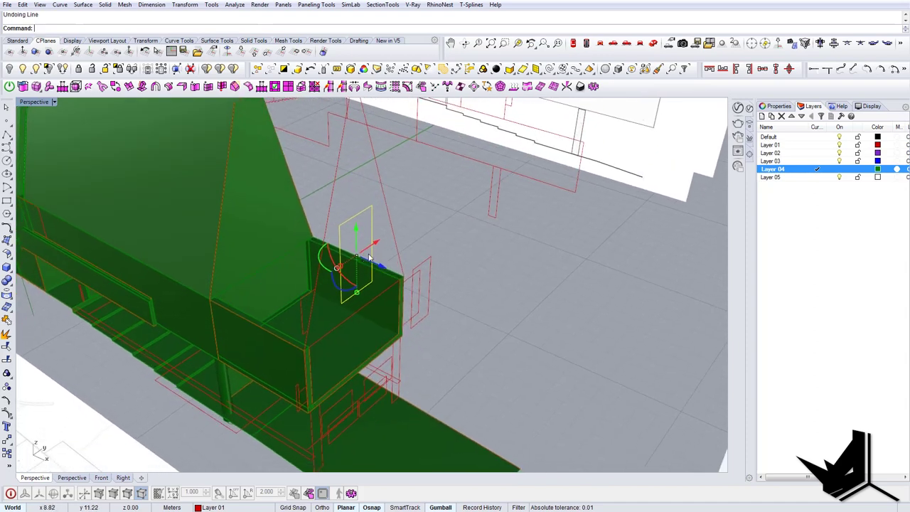
# Scale the end-facade window outline in one direction with Scale1D, from its upper corner to the midpoint of its top edge
pyautogui.click(340, 224)
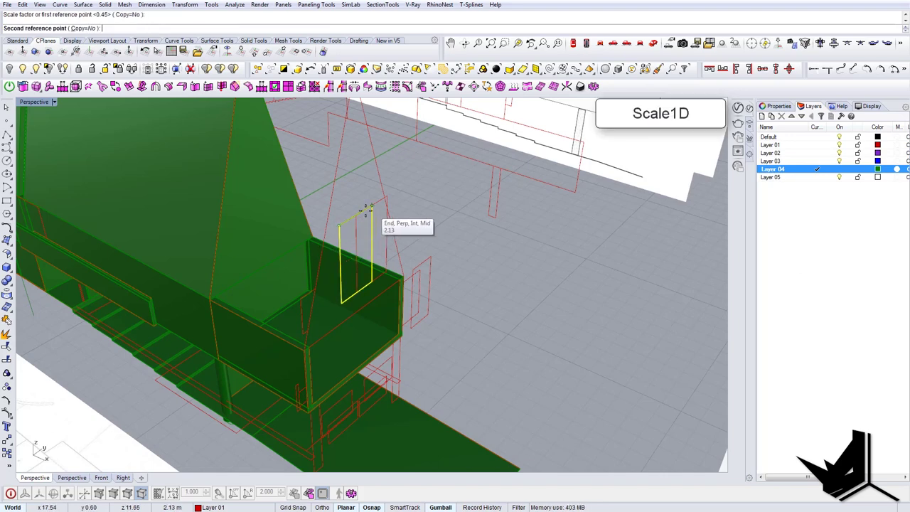
pyautogui.click(369, 208)
pyautogui.write('SC1')
pyautogui.press('Return')
pyautogui.click(356, 217)
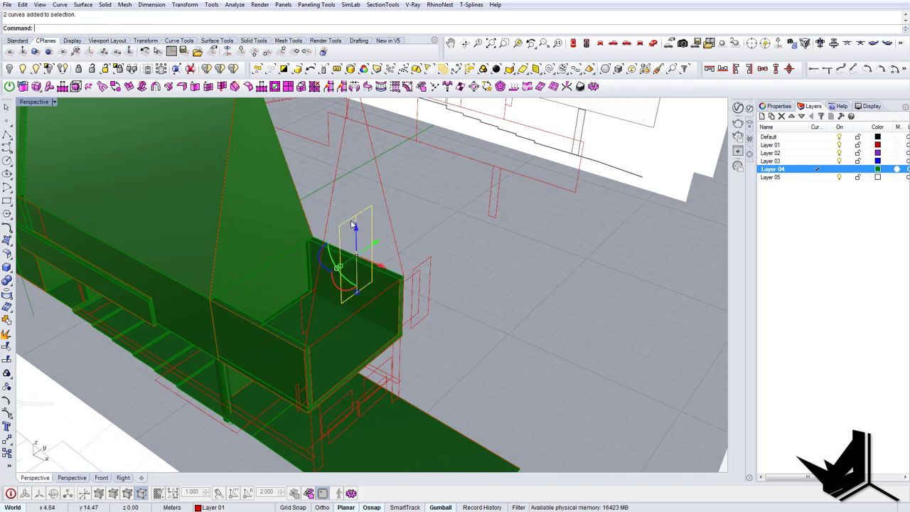
# Fold the two window halves outward along their shared middle edge and move them onto the chapel's gable end wall
pyautogui.moveTo(351, 225); pyautogui.dragTo(330, 243, button='right')
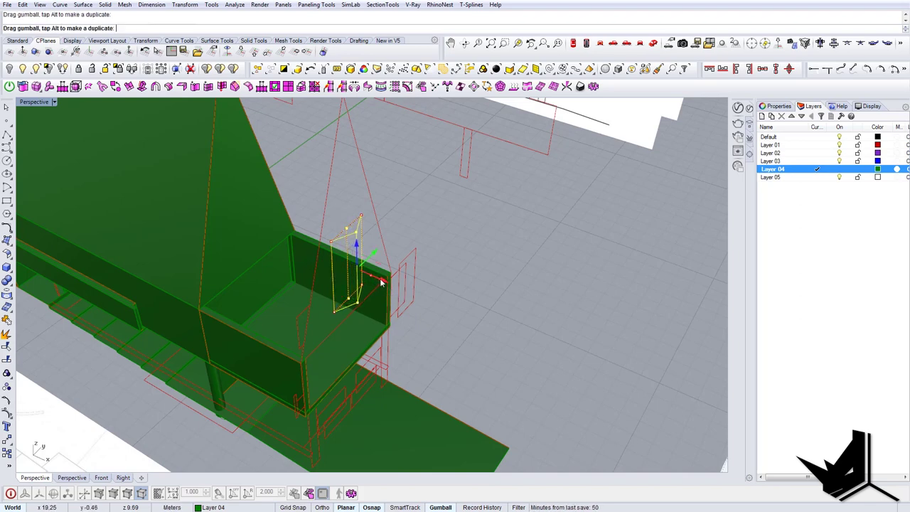
pyautogui.keyDown('shift'); pyautogui.moveTo(352, 235); pyautogui.dragTo(355, 246, button='right'); pyautogui.keyUp('shift')
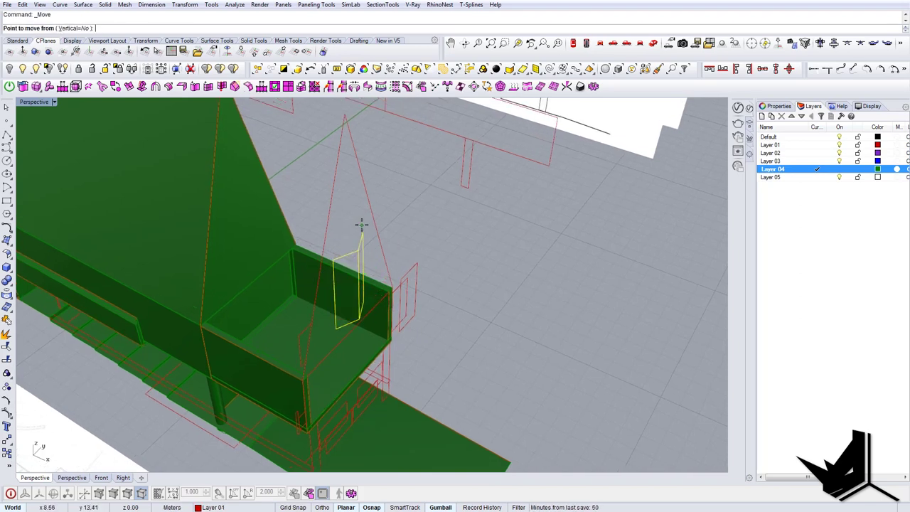
pyautogui.click(361, 226)
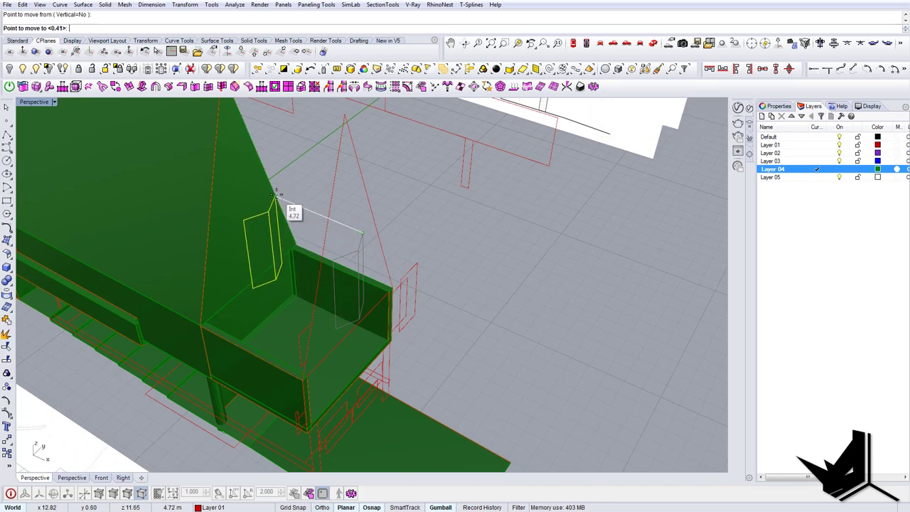
pyautogui.scroll(3, 270, 193)
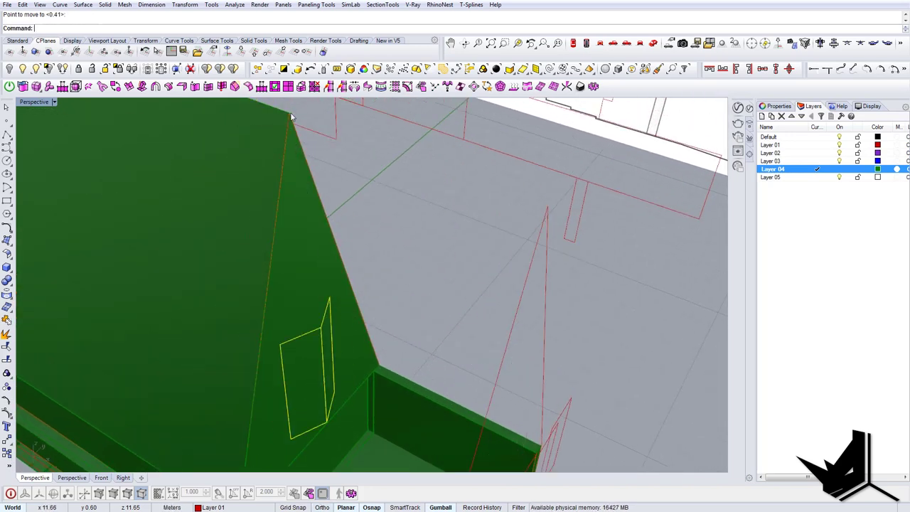
# Extrude the two folded window outlines into thick solids crossing the gable end wall
pyautogui.moveTo(290, 116); pyautogui.dragTo(310, 348, button='right')
pyautogui.write('ps')
pyautogui.press('Return')
pyautogui.keyDown('ctrl'); pyautogui.keyDown('alt'); pyautogui.moveTo(324, 372); pyautogui.dragTo(307, 364); pyautogui.keyUp('alt'); pyautogui.keyUp('ctrl')
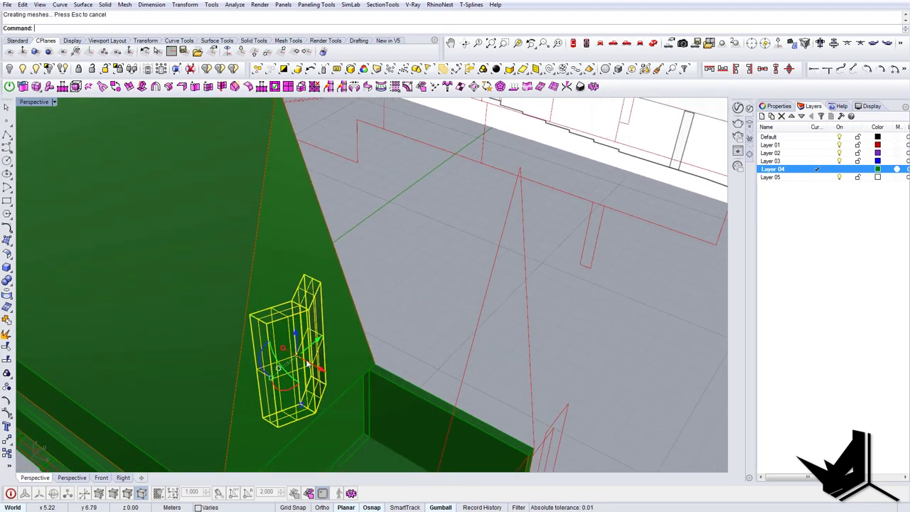
pyautogui.press('Escape')
# Draw a rectangle over part of the entrance landing, starting from the landing's outer corner at the top of the stairs
pyautogui.moveTo(306, 360); pyautogui.dragTo(278, 305, button='right')
pyautogui.moveTo(312, 313); pyautogui.dragTo(447, 376, button='right')
pyautogui.scroll(-3, 317, 318)
pyautogui.scroll(6, 375, 361)
pyautogui.write('Rectangle')
pyautogui.press('Return')
pyautogui.scroll(6, 302, 329)
pyautogui.click(301, 329)
pyautogui.scroll(-8, 303, 329)
pyautogui.scroll(6, 455, 376)
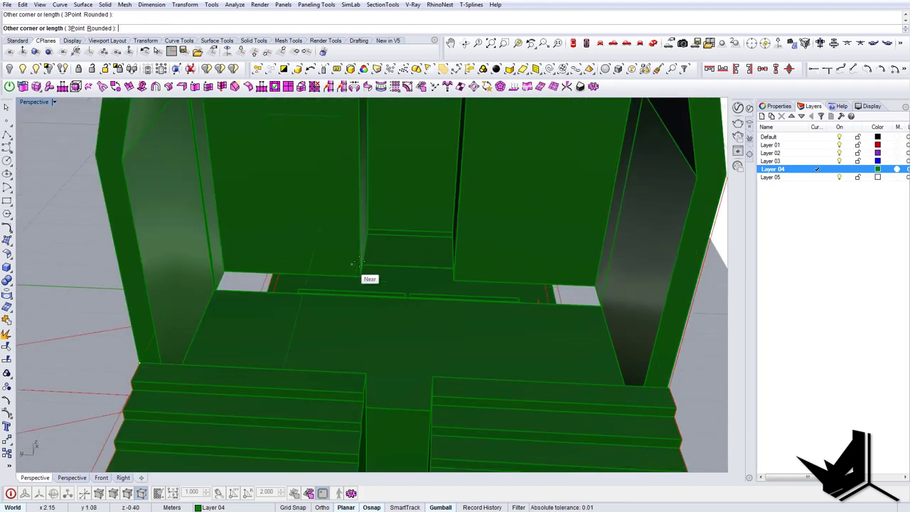
pyautogui.click(354, 279)
# Stretch the landing rectangle across to the opposite side wall with Scale1D and extrude it into a slab with ExtrudeCrv
pyautogui.write('Scale1D')
pyautogui.press('Return')
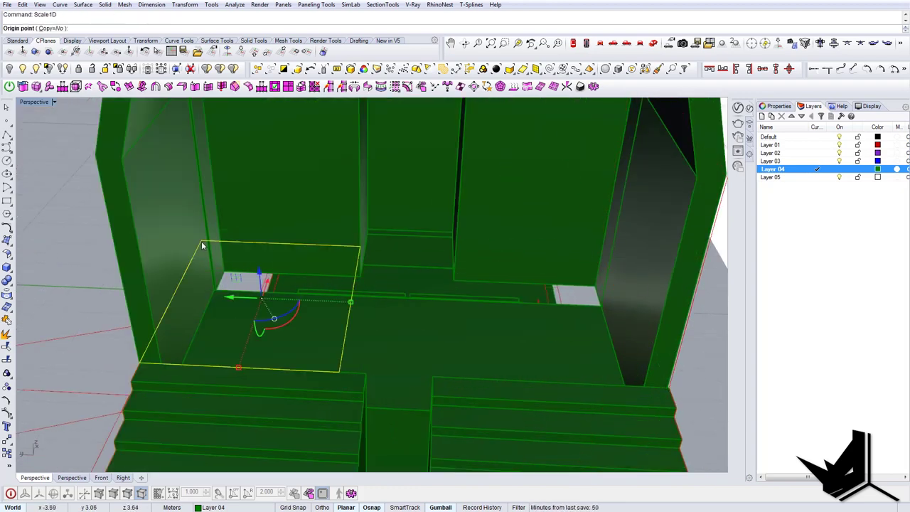
pyautogui.click(202, 242)
pyautogui.click(361, 247)
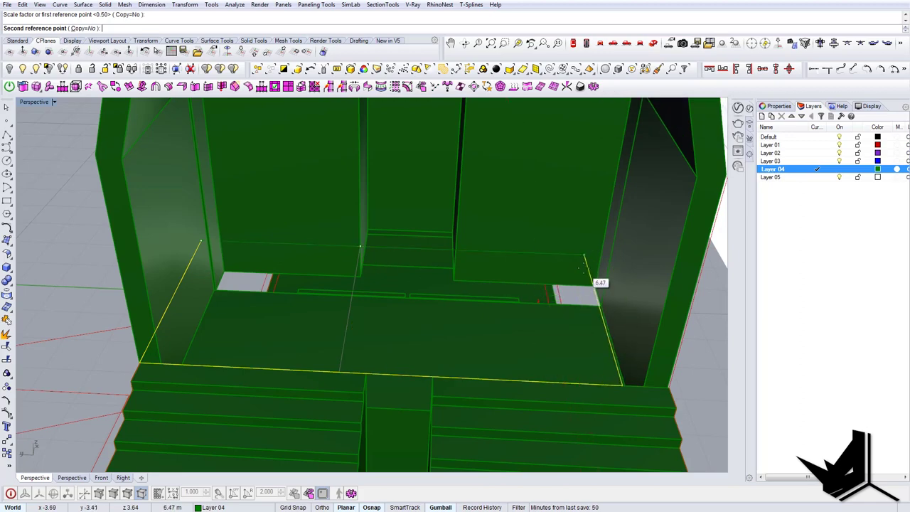
pyautogui.click(672, 392)
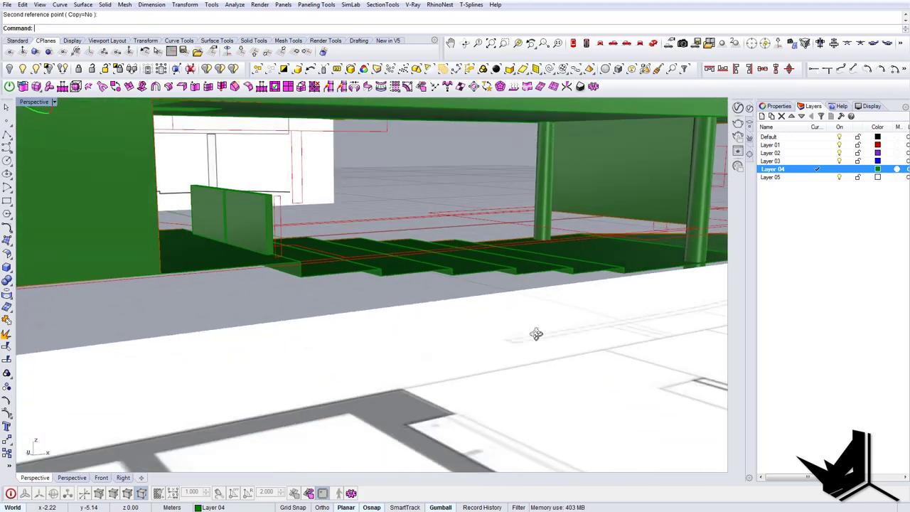
pyautogui.moveTo(537, 331); pyautogui.dragTo(398, 299, button='right')
pyautogui.click(357, 225)
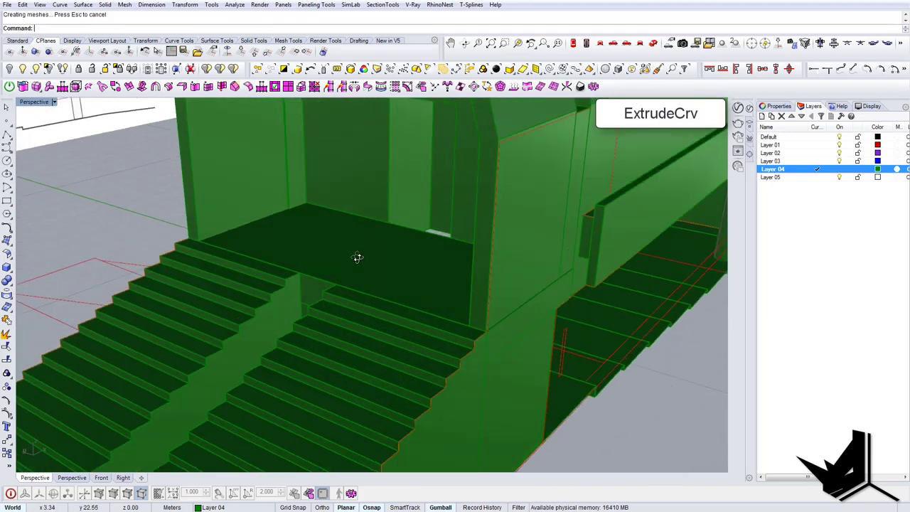
# Deepen the landing slab into the building with Scale1D, starting from its outer corner at the stair top
pyautogui.click(373, 265)
pyautogui.write('s1')
pyautogui.press('Return')
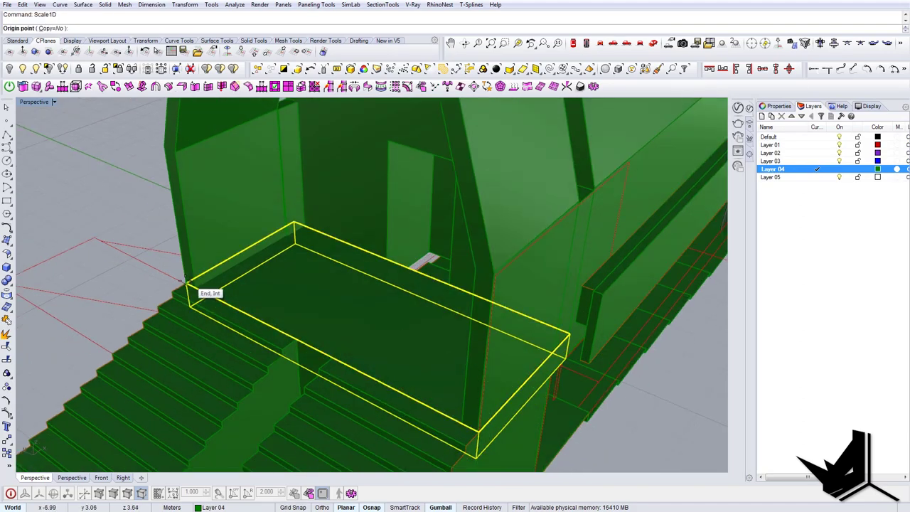
pyautogui.click(187, 284)
pyautogui.click(294, 222)
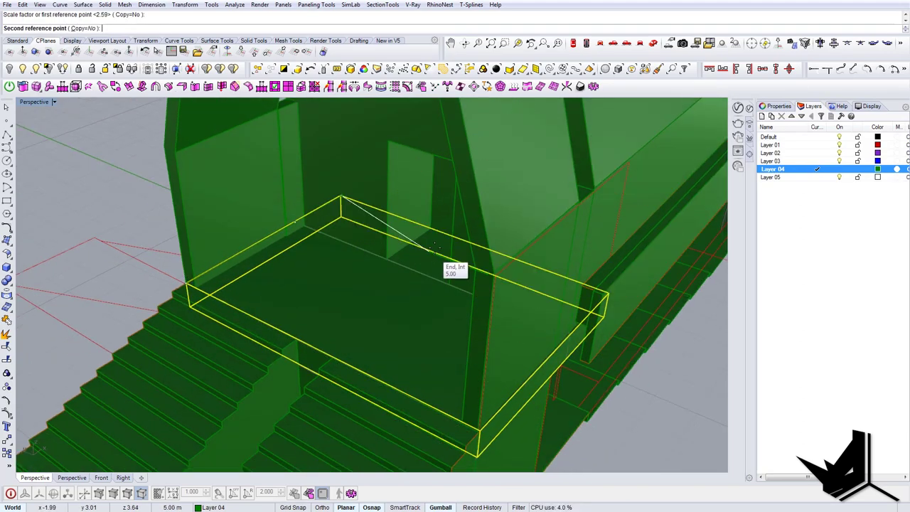
pyautogui.scroll(-8, 428, 250)
pyautogui.click(422, 250)
pyautogui.moveTo(423, 251); pyautogui.dragTo(340, 252, button='right')
pyautogui.scroll(8, 340, 254)
pyautogui.press('Escape')
# Lengthen the landing slab along the building with Scale1D to reach the gable end wall above the columns
pyautogui.click(345, 268)
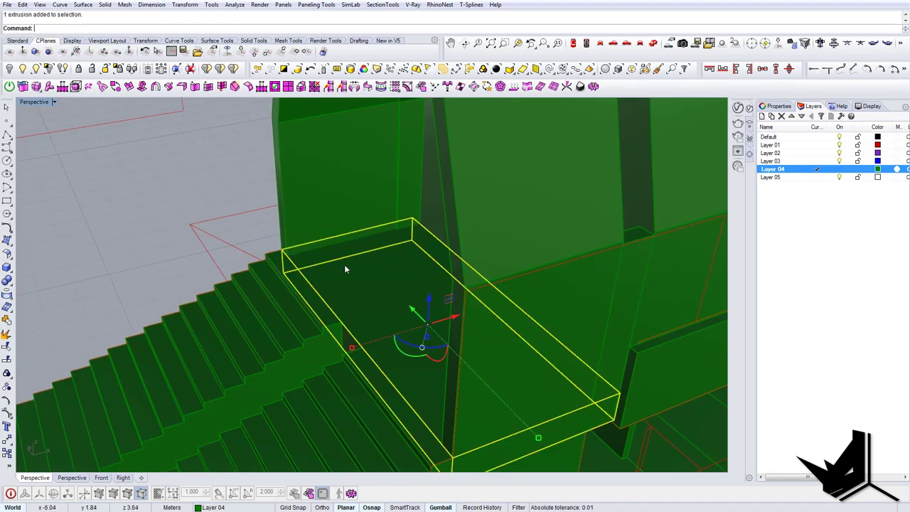
pyautogui.press('Return')
pyautogui.scroll(3, 288, 253)
pyautogui.scroll(3, 364, 292)
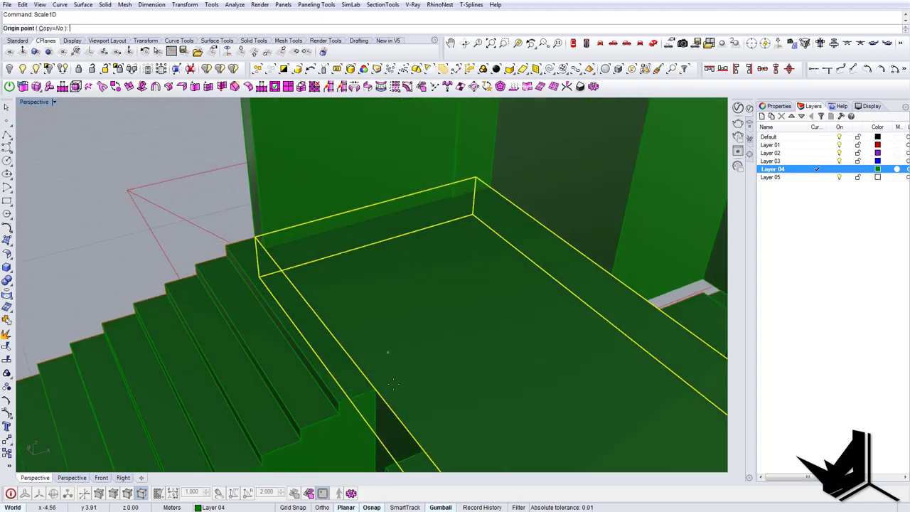
pyautogui.click(397, 414)
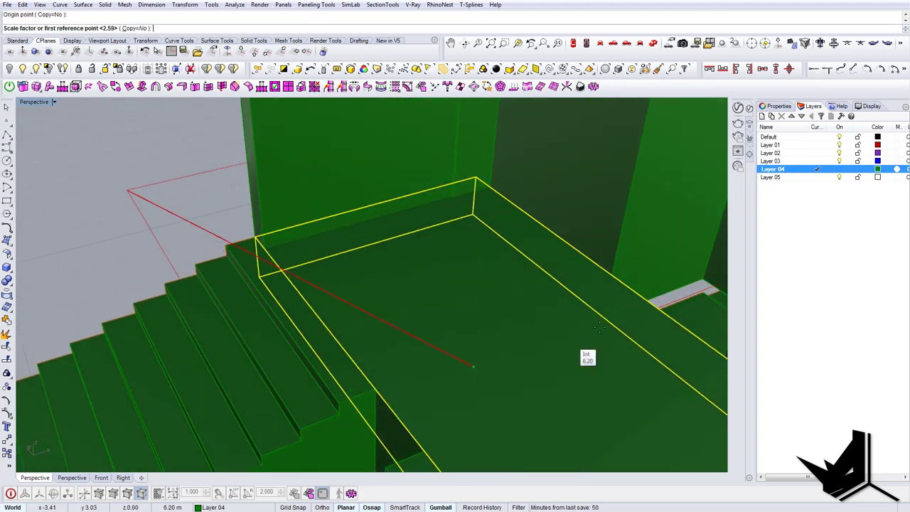
pyautogui.click(663, 312)
pyautogui.scroll(-6, 635, 317)
pyautogui.moveTo(620, 318); pyautogui.dragTo(512, 265, button='right')
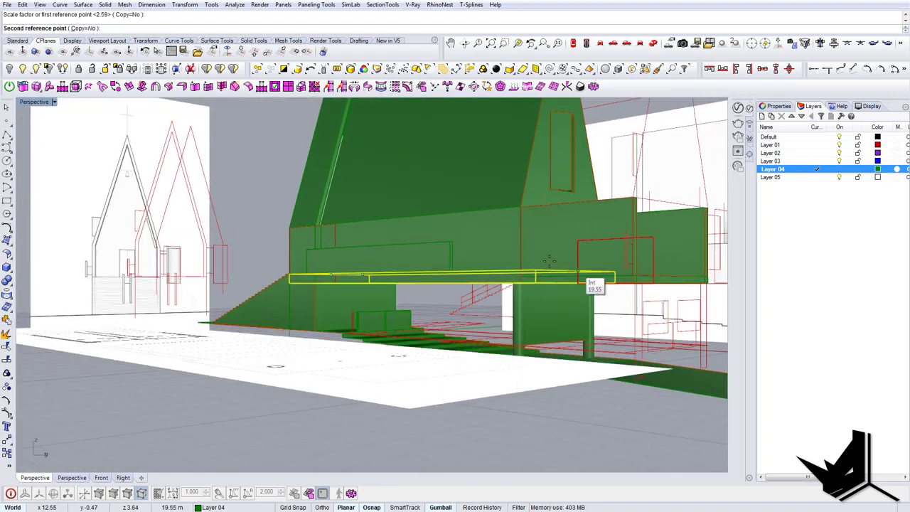
pyautogui.scroll(3, 551, 260)
pyautogui.click(499, 293)
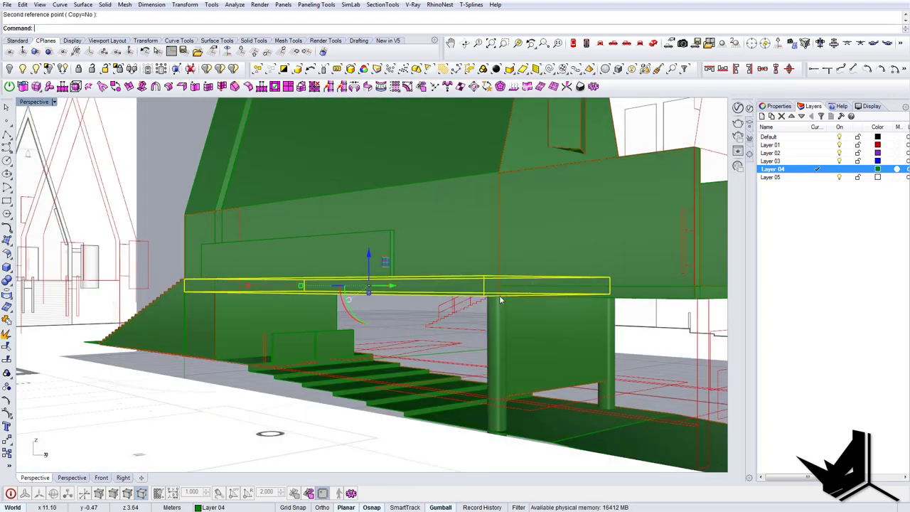
pyautogui.press('Escape')
pyautogui.moveTo(491, 291)
pyautogui.mouseDown(button='right')
pyautogui.moveTo(441, 319)
pyautogui.moveTo(519, 339)
pyautogui.moveTo(389, 278)
pyautogui.moveTo(429, 283)
pyautogui.moveTo(182, 277)
pyautogui.moveTo(374, 285)
pyautogui.moveTo(387, 295)
pyautogui.moveTo(357, 285)
pyautogui.mouseUp(button='right')
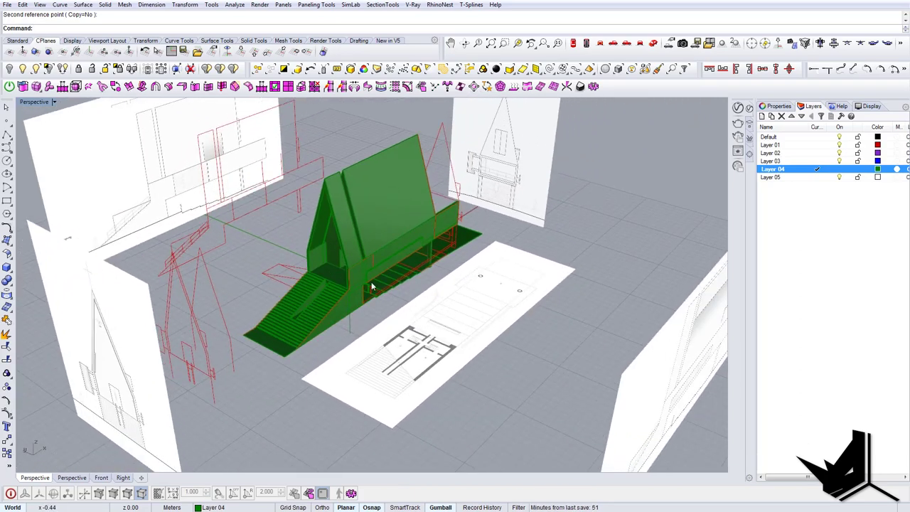
pyautogui.moveTo(389, 288)
pyautogui.mouseDown(button='right')
pyautogui.moveTo(370, 271)
pyautogui.moveTo(387, 281)
pyautogui.mouseUp(button='right')
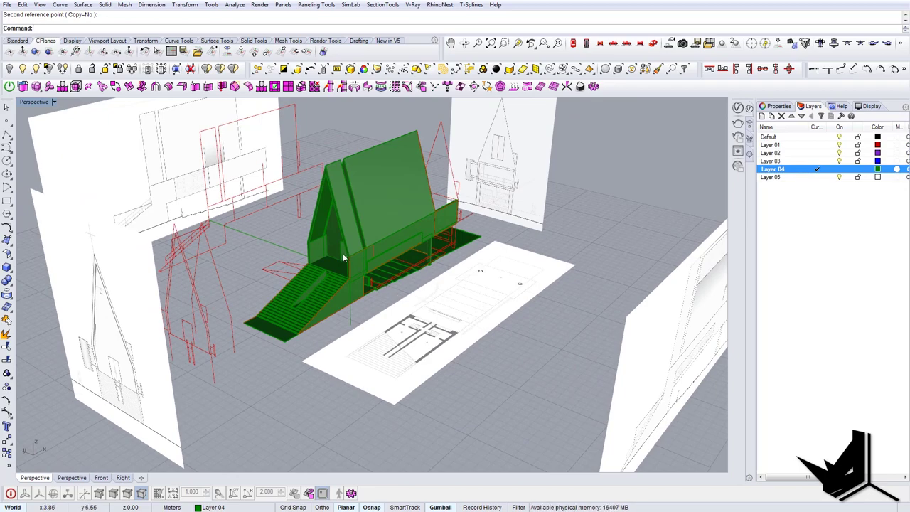
pyautogui.moveTo(319, 289); pyautogui.dragTo(409, 333, button='right')
pyautogui.scroll(-4, 438, 329)
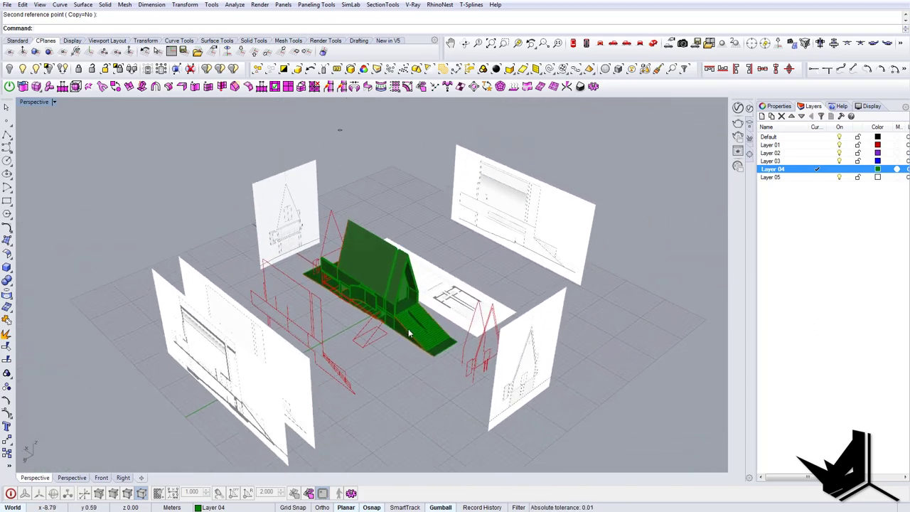